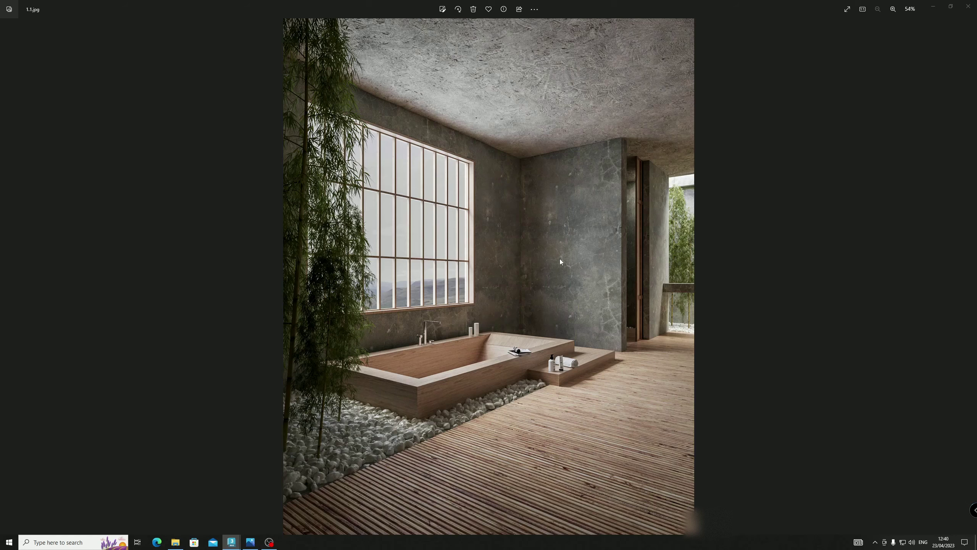
Put away the reference image, enlarge the Corona frame buffer, expand its tone mapping settings and minimize it
{"action": "left_click", "coordinate": [935, 7]}
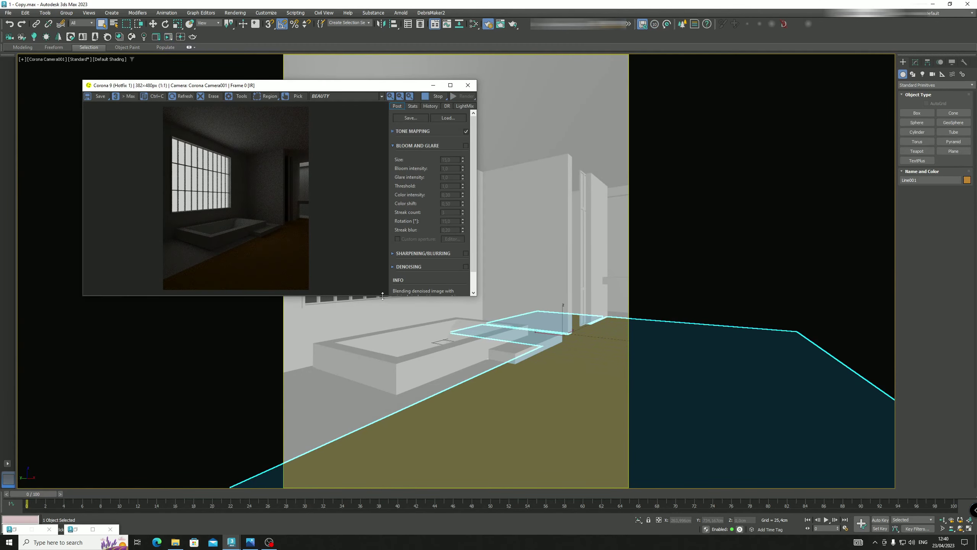
{"action": "left_click_drag", "start_coordinate": [383, 295], "coordinate": [383, 463]}
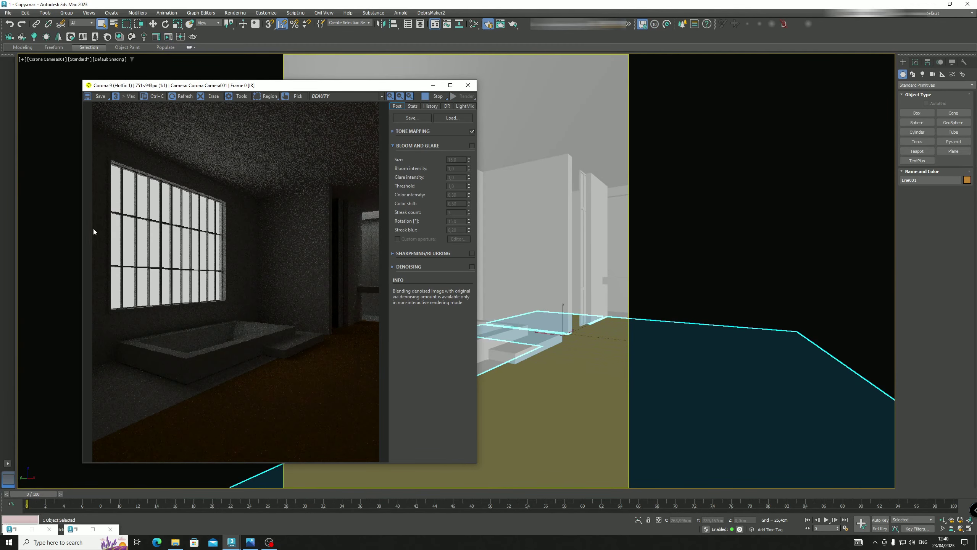
{"action": "left_click", "coordinate": [418, 105]}
{"action": "left_click", "coordinate": [398, 106]}
{"action": "left_click", "coordinate": [401, 132]}
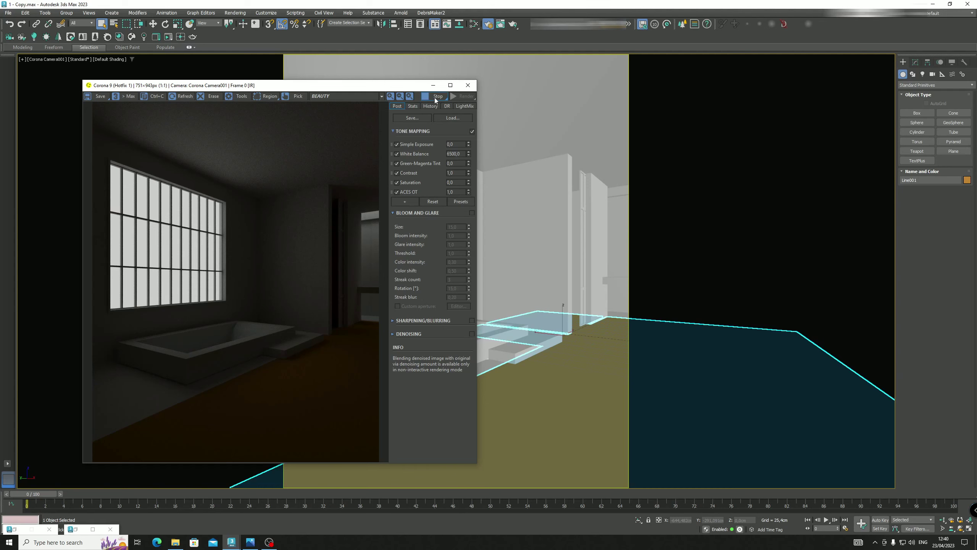
{"action": "left_click", "coordinate": [434, 85]}
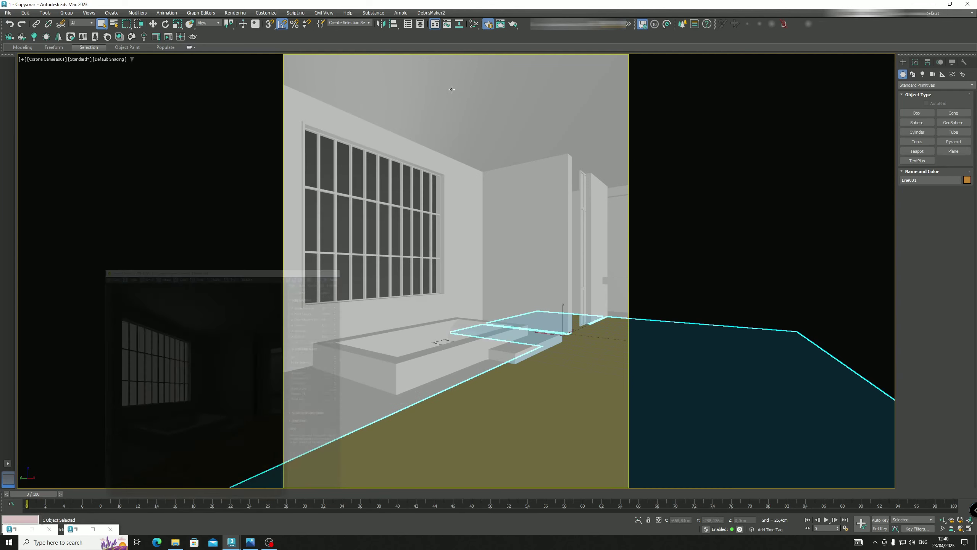
Open the Slate Material Editor and add a CoronaSky map to the node view
{"action": "left_click", "coordinate": [578, 98]}
{"action": "key", "text": "m"}
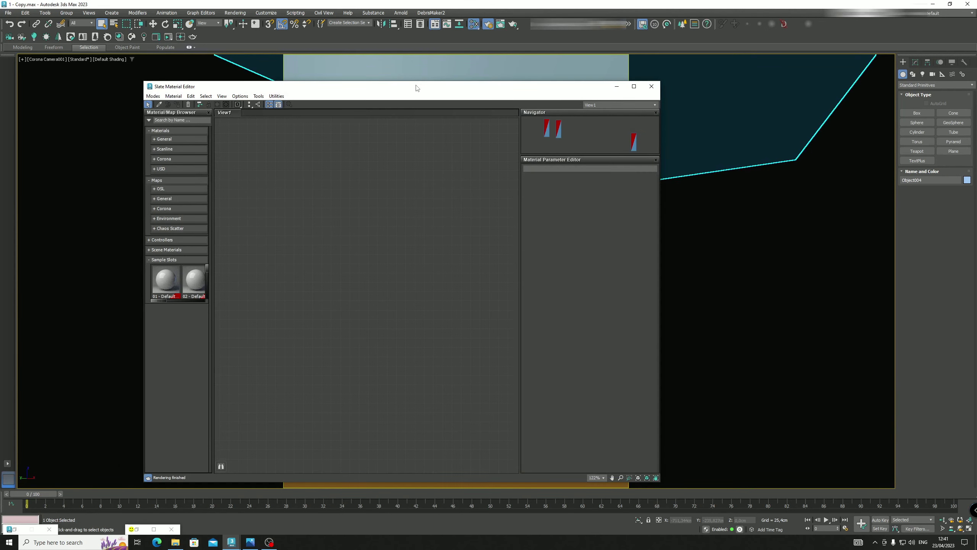
{"action": "left_click_drag", "start_coordinate": [416, 88], "coordinate": [681, 51]}
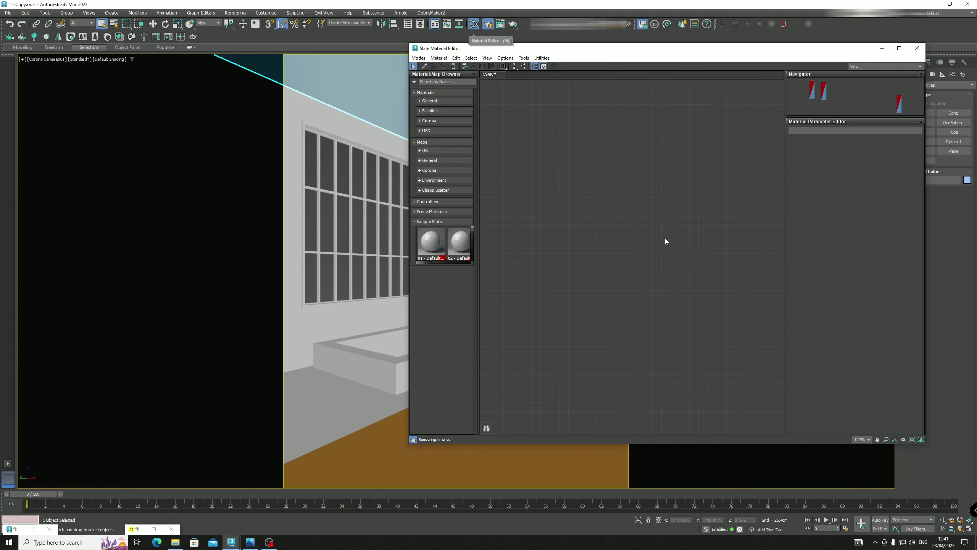
{"action": "right_click", "coordinate": [548, 191]}
{"action": "mouse_move", "coordinate": [579, 206]}
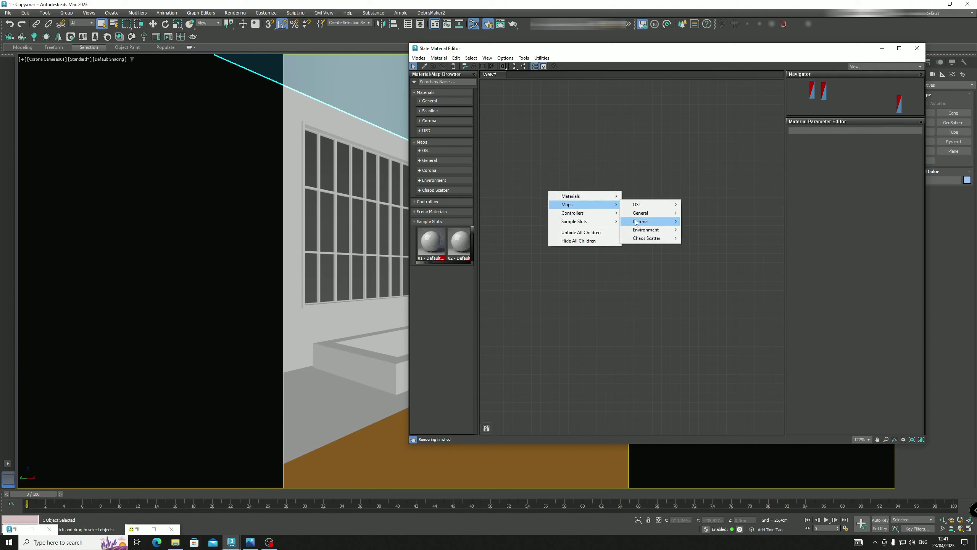
{"action": "mouse_move", "coordinate": [640, 221]}
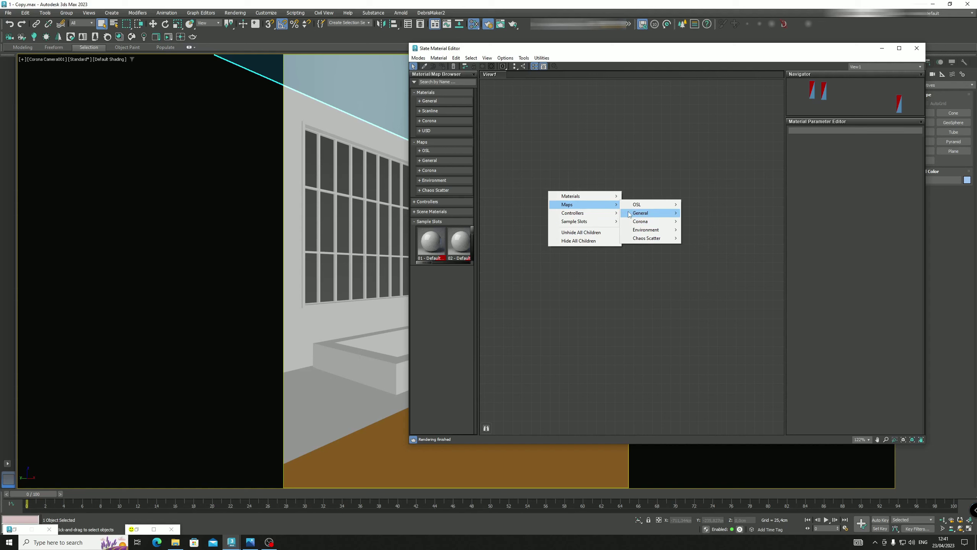
{"action": "left_click", "coordinate": [704, 335]}
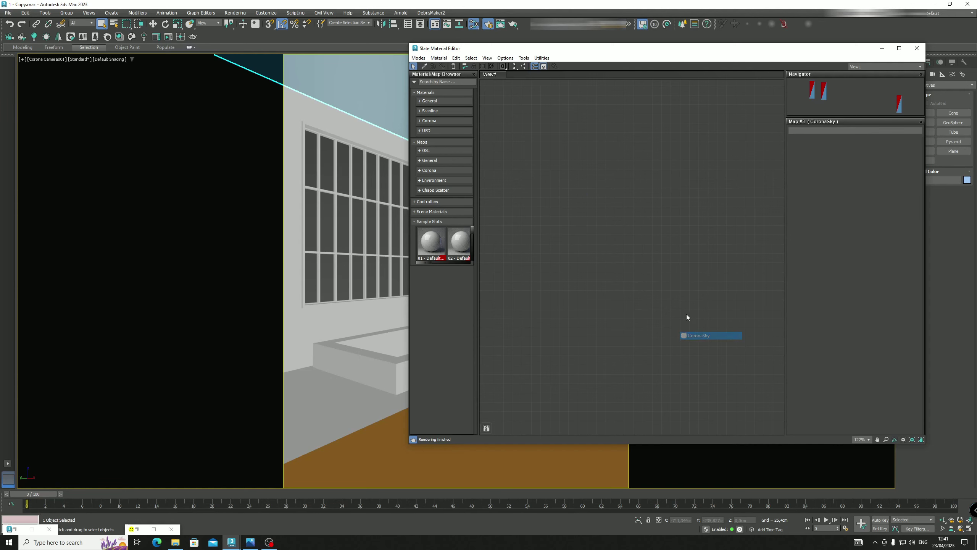
{"action": "scroll", "coordinate": [552, 178], "scroll_direction": "up", "scroll_amount": 1}
{"action": "middle_click_drag", "start_coordinate": [552, 178], "coordinate": [630, 167]}
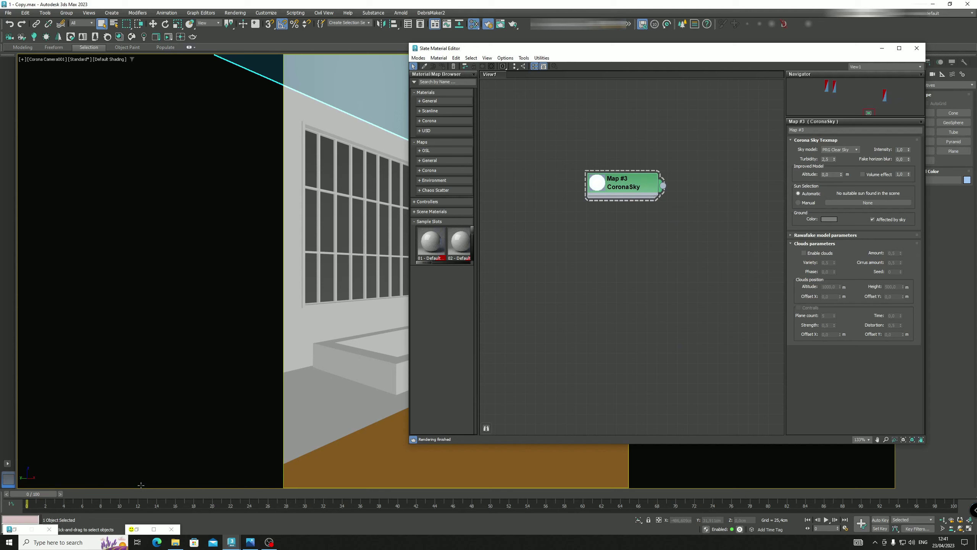
Assign the CoronaSky map as the single scene environment map in the Corona render setup
{"action": "left_click", "coordinate": [489, 24]}
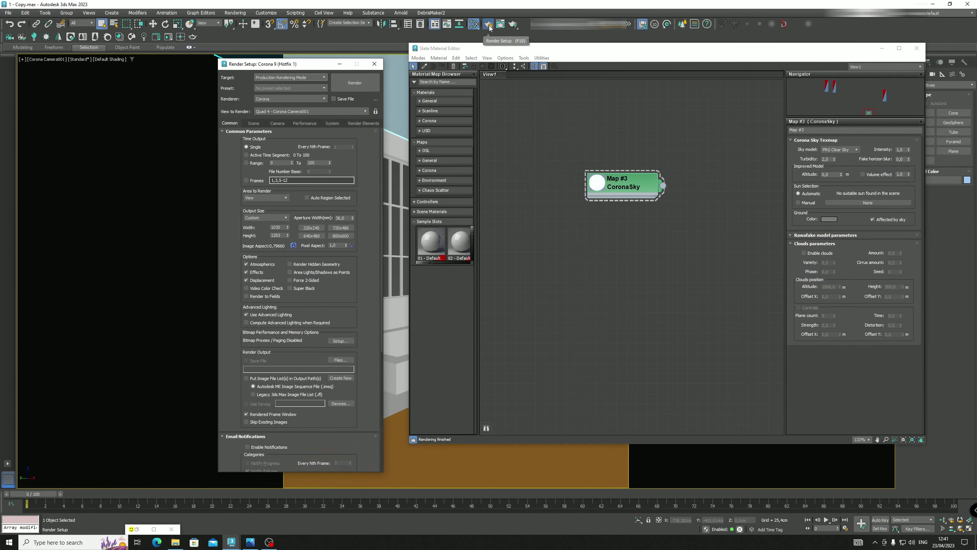
{"action": "left_click", "coordinate": [253, 125]}
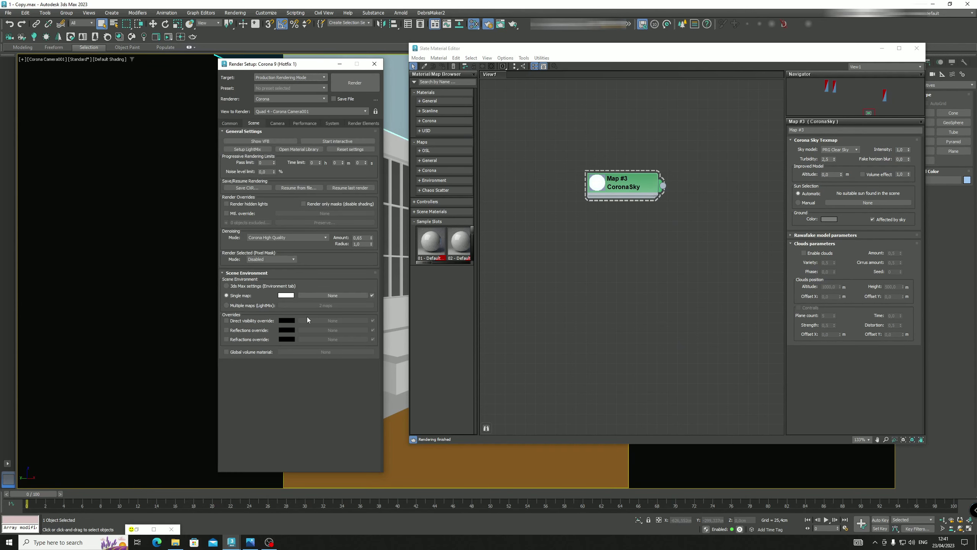
{"action": "left_click_drag", "start_coordinate": [666, 189], "coordinate": [337, 296]}
{"action": "left_click", "coordinate": [283, 286]}
{"action": "left_click", "coordinate": [882, 48]}
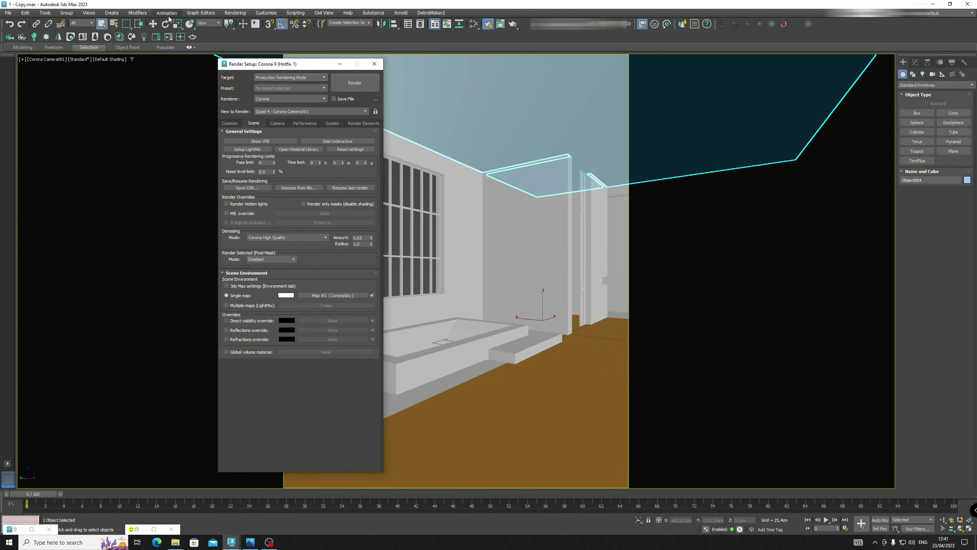
Start interactive rendering of the camera view, and minimize the frame buffer and render setup
{"action": "left_click", "coordinate": [337, 141]}
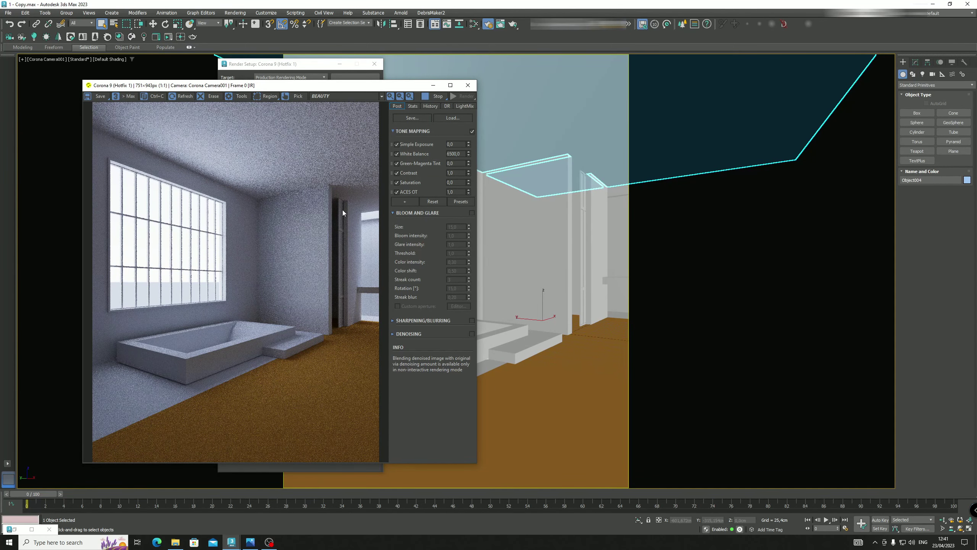
{"action": "left_click", "coordinate": [433, 85]}
{"action": "left_click", "coordinate": [339, 63]}
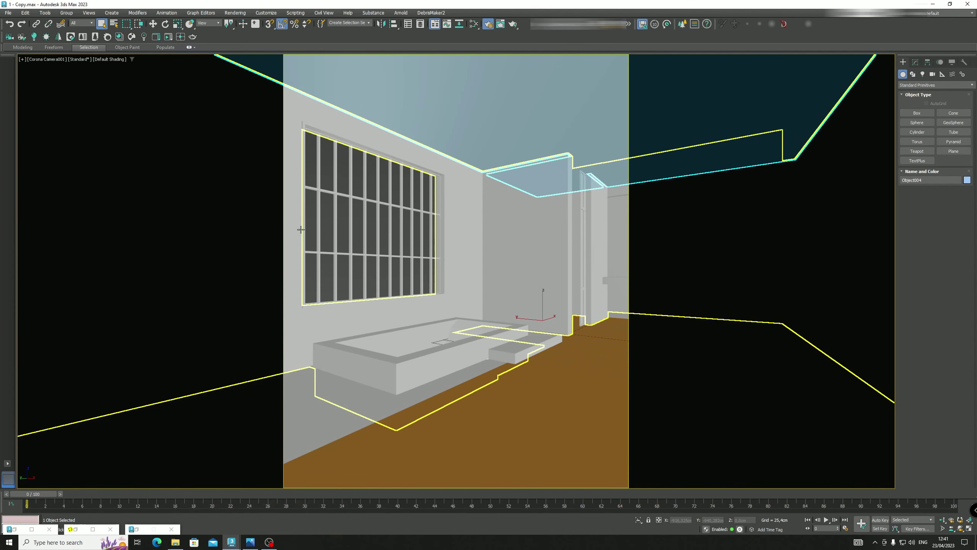
Move the gridded window frame slightly along the Y axis and bring back the render setup and interactive render
{"action": "left_click", "coordinate": [380, 231]}
{"action": "key", "text": "w"}
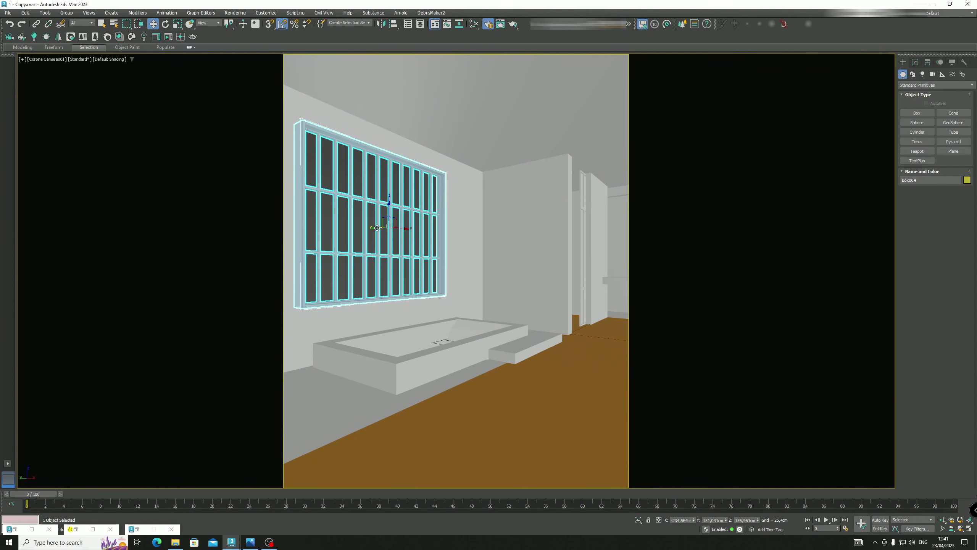
{"action": "left_click_drag", "start_coordinate": [380, 230], "coordinate": [388, 290]}
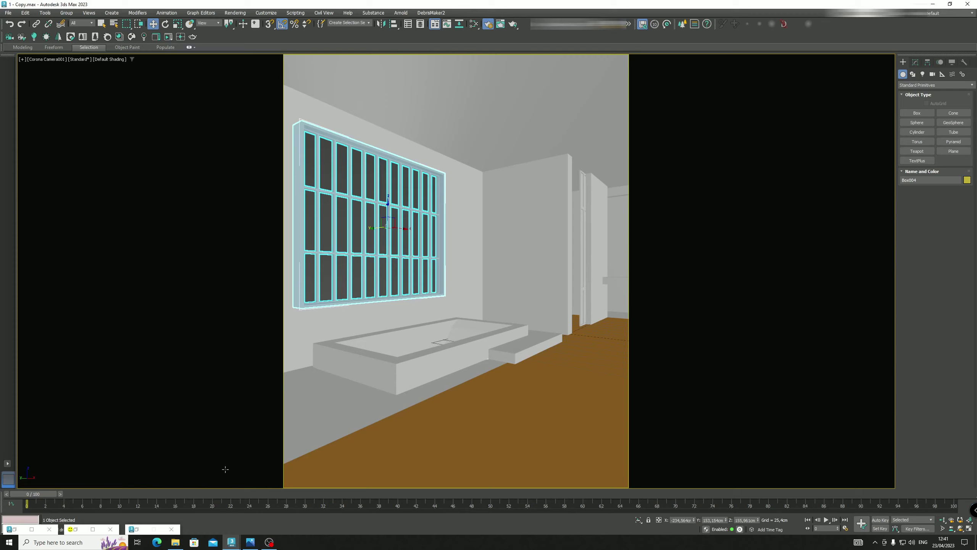
{"action": "left_click", "coordinate": [153, 529]}
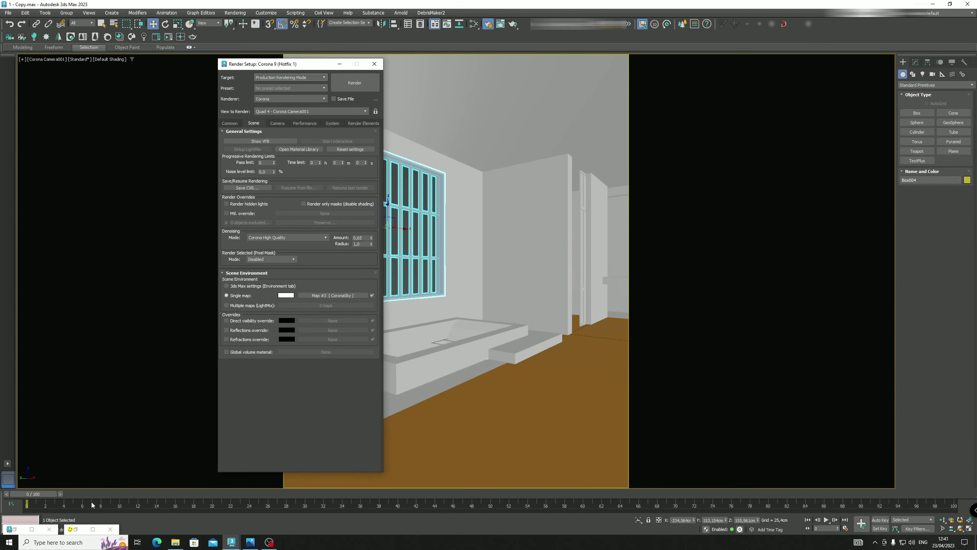
{"action": "left_click", "coordinate": [75, 529]}
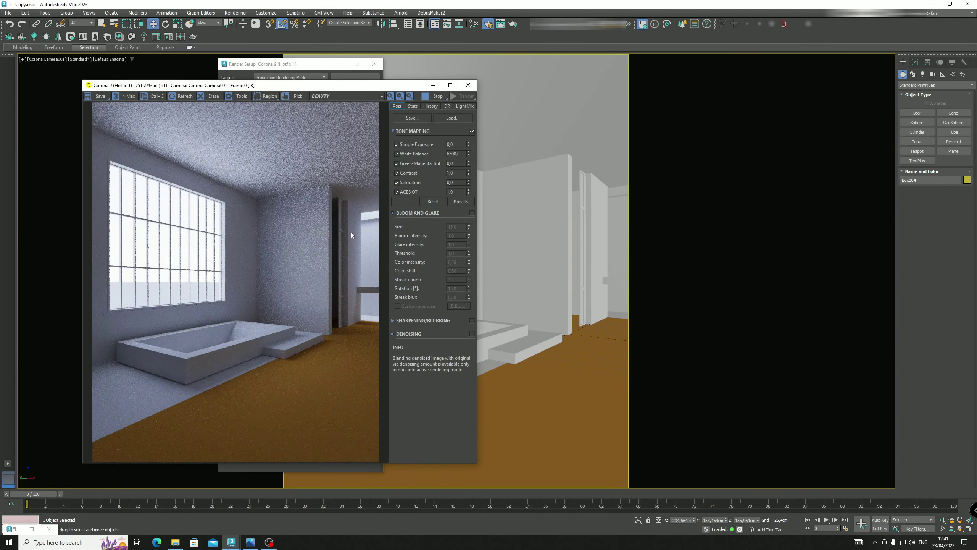
Bring back the Slate Material Editor and enable the direct visibility, reflections and refractions overrides of the scene environment
{"action": "left_click", "coordinate": [15, 529]}
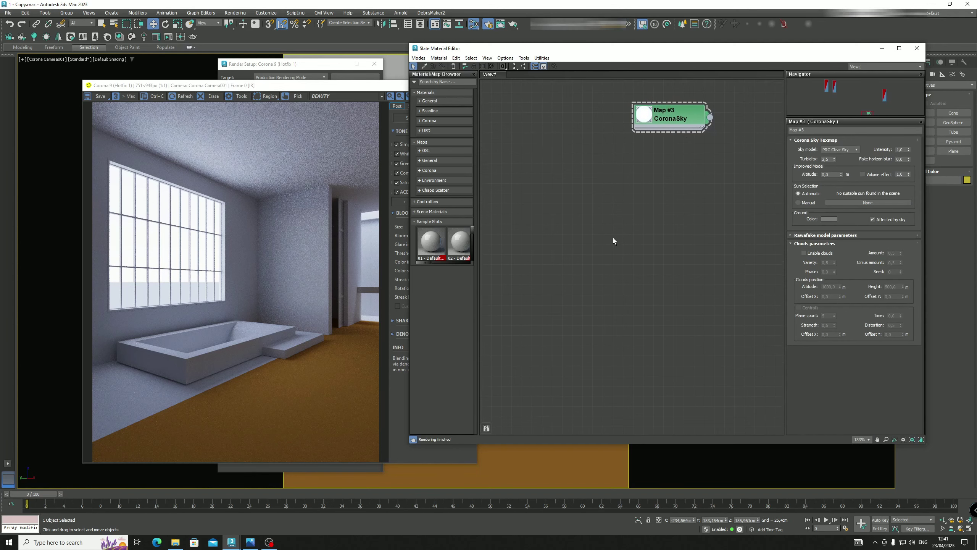
{"action": "right_click", "coordinate": [553, 281]}
{"action": "mouse_move", "coordinate": [589, 294]}
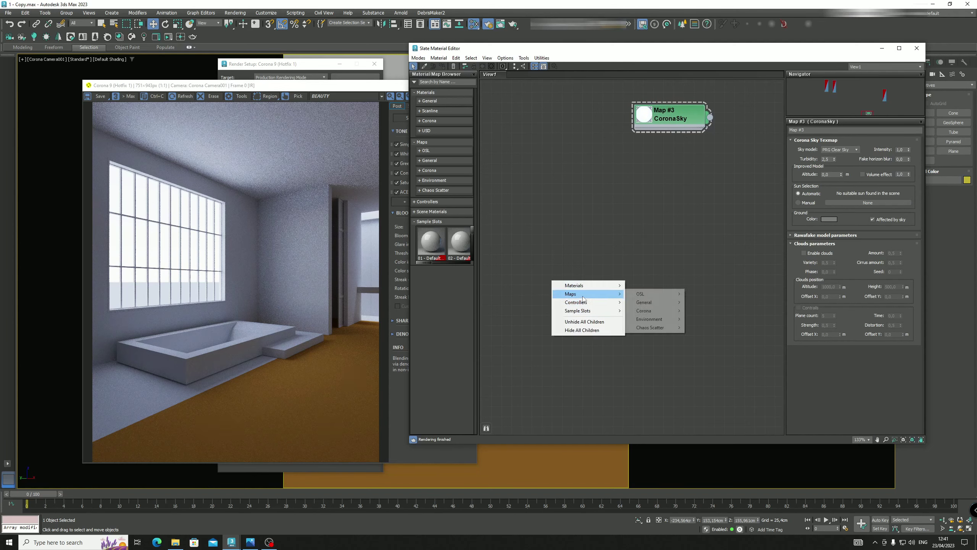
{"action": "mouse_move", "coordinate": [650, 311]}
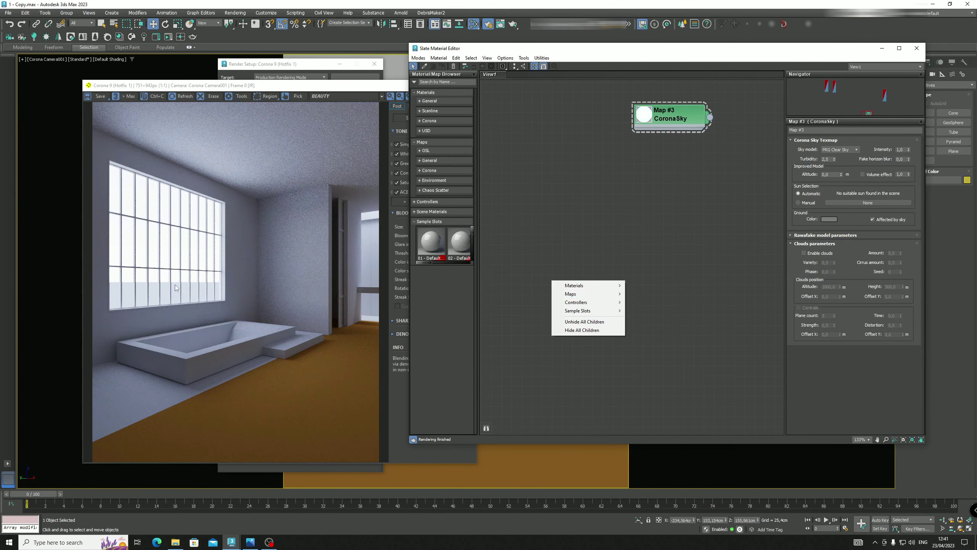
{"action": "left_click", "coordinate": [578, 210]}
Add a CoronaBitmap map that loads the waterbuck_trail_8k HDR image
{"action": "right_click", "coordinate": [676, 216]}
{"action": "mouse_move", "coordinate": [695, 227]}
{"action": "mouse_move", "coordinate": [767, 244]}
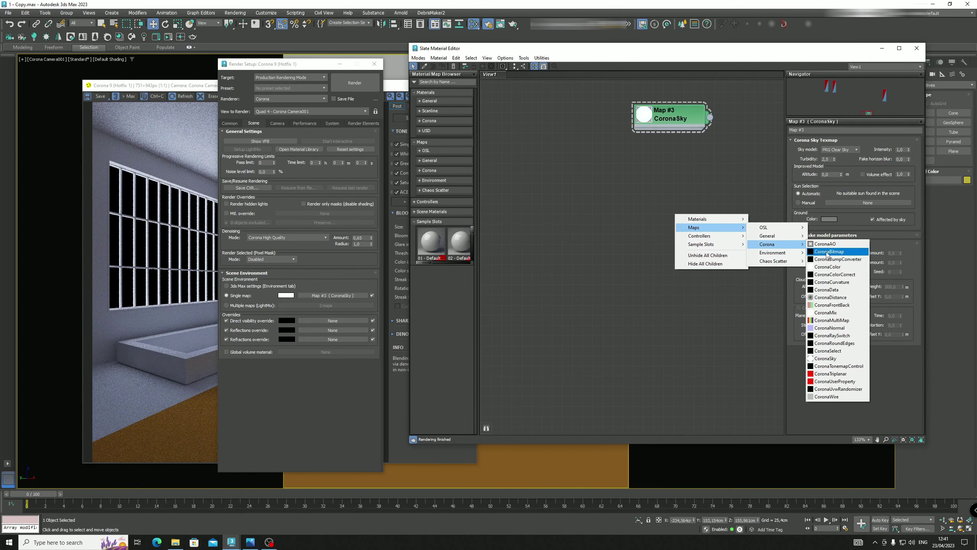
{"action": "left_click", "coordinate": [551, 216]}
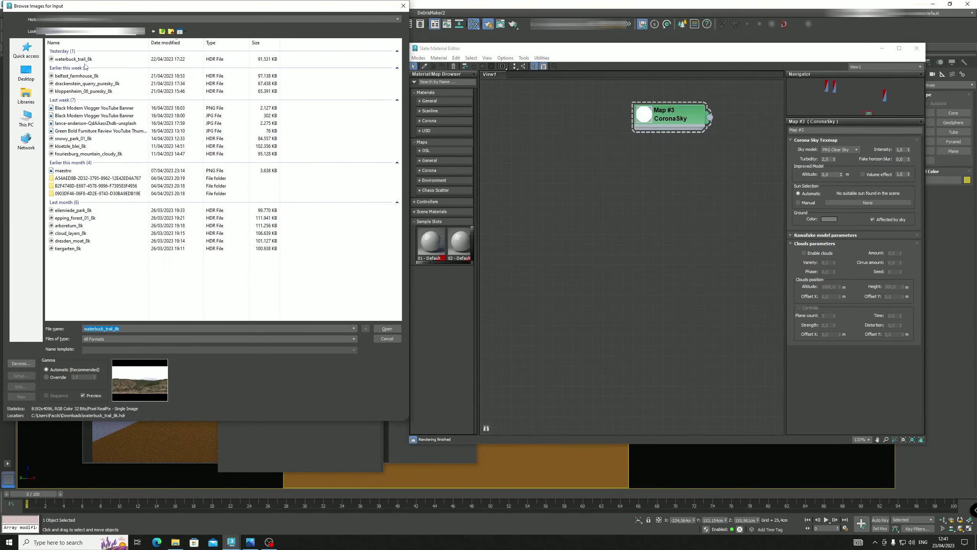
{"action": "left_click", "coordinate": [86, 59]}
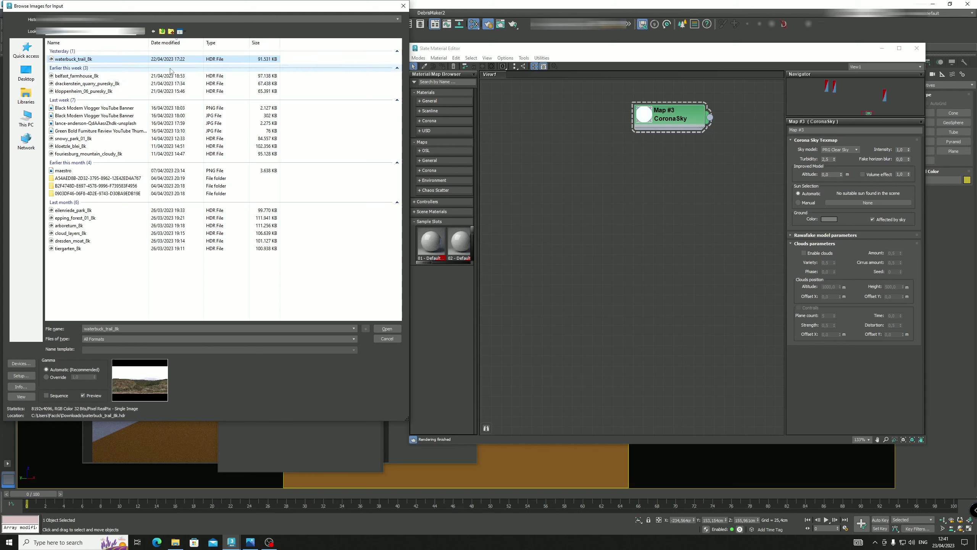
{"action": "left_click", "coordinate": [387, 328]}
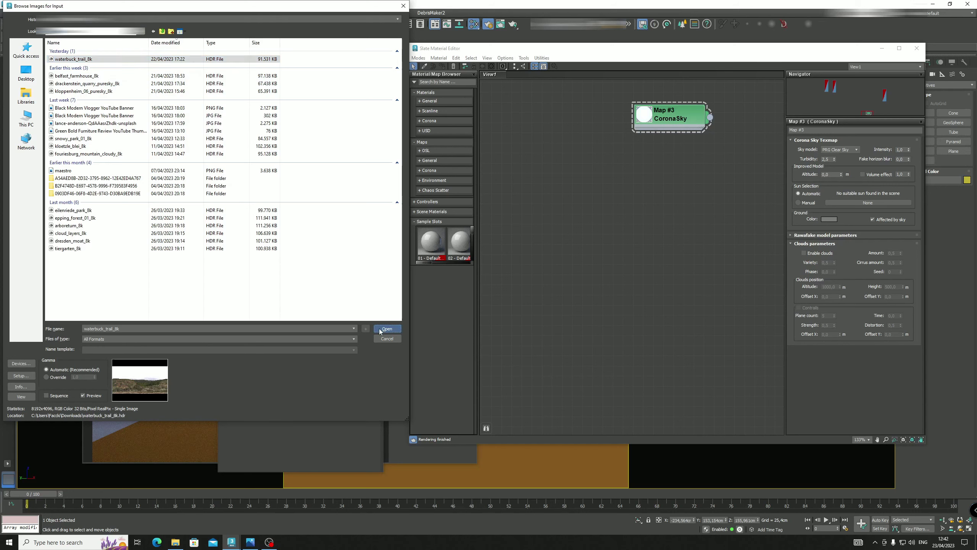
{"action": "left_click", "coordinate": [115, 168]}
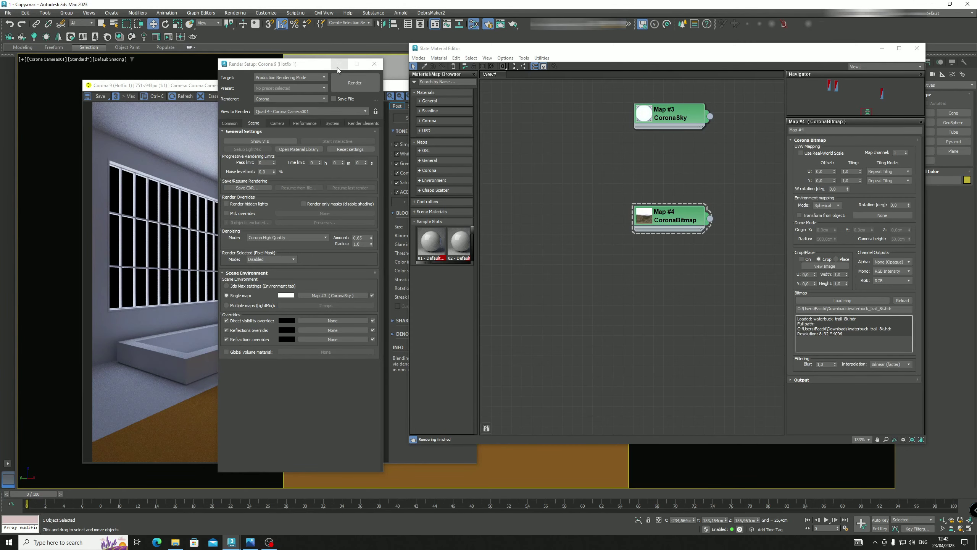
Assign the waterbuck_trail_8k bitmap to the direct visibility, reflections and refractions overrides, and close the render setup
{"action": "left_click", "coordinate": [339, 64]}
{"action": "middle_click_drag", "start_coordinate": [741, 218], "coordinate": [643, 194]}
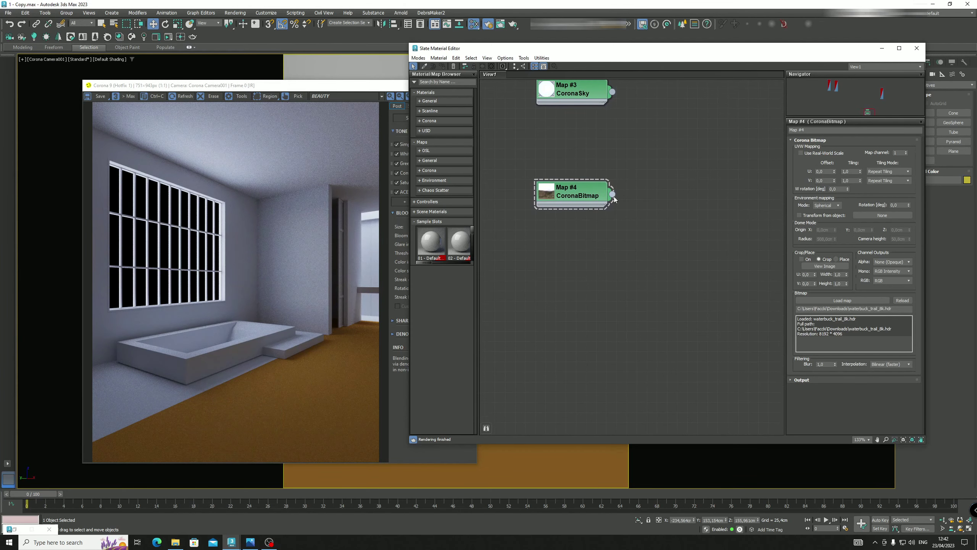
{"action": "left_click", "coordinate": [15, 529]}
{"action": "left_click_drag", "start_coordinate": [613, 192], "coordinate": [330, 339]}
{"action": "left_click", "coordinate": [302, 297]}
{"action": "left_click", "coordinate": [286, 291]}
{"action": "left_click", "coordinate": [292, 300]}
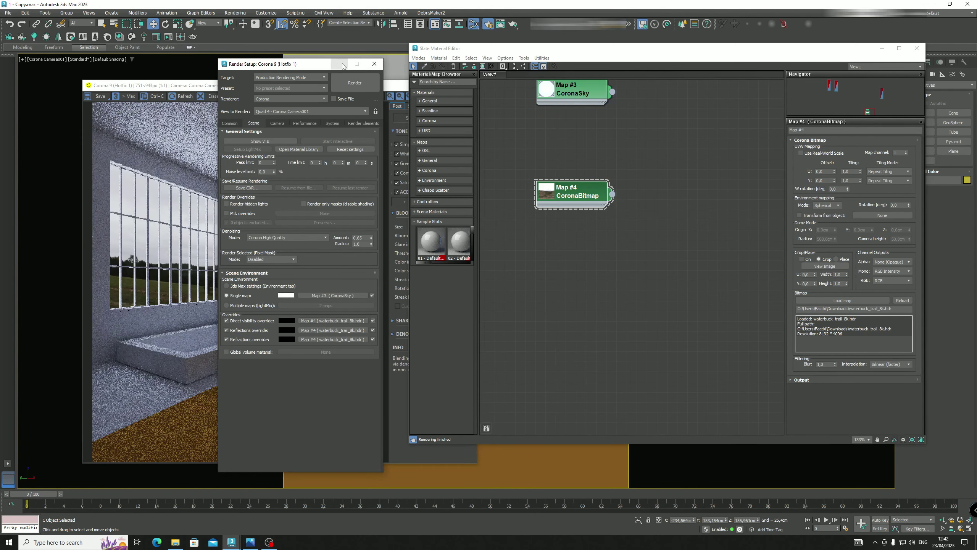
{"action": "left_click", "coordinate": [375, 64]}
Add a CoronaColorCorrect map and connect the HDR CoronaBitmap to its input
{"action": "right_click", "coordinate": [627, 211]}
{"action": "mouse_move", "coordinate": [651, 223]}
{"action": "mouse_move", "coordinate": [722, 239]}
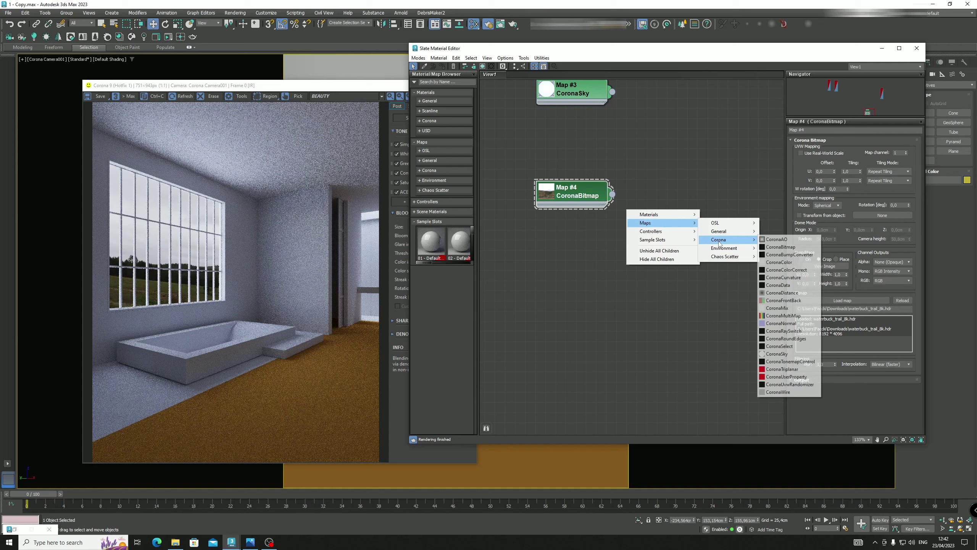
{"action": "left_click", "coordinate": [775, 270]}
{"action": "left_click_drag", "start_coordinate": [628, 207], "coordinate": [613, 193]}
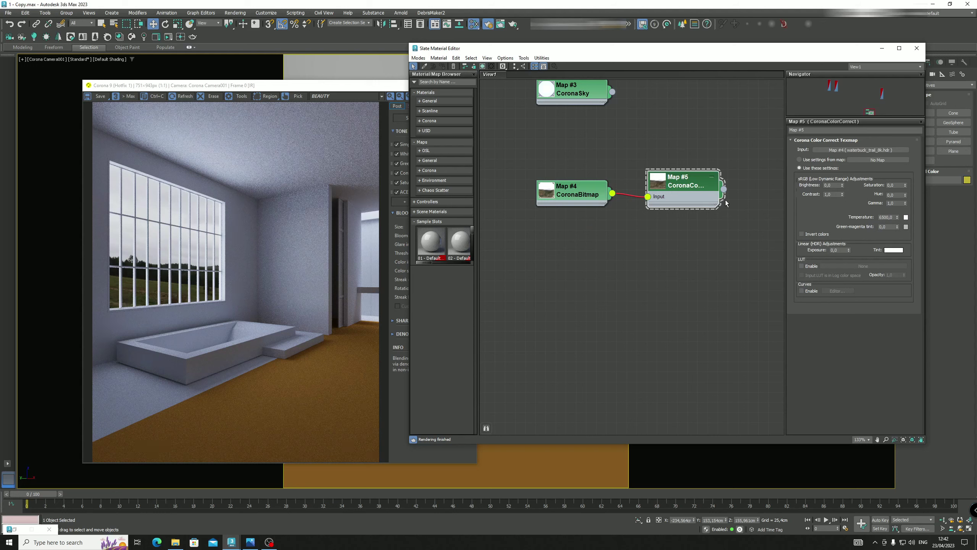
Set the environment rotation of the HDR CoronaBitmap to -300 degrees
{"action": "left_click", "coordinate": [576, 194]}
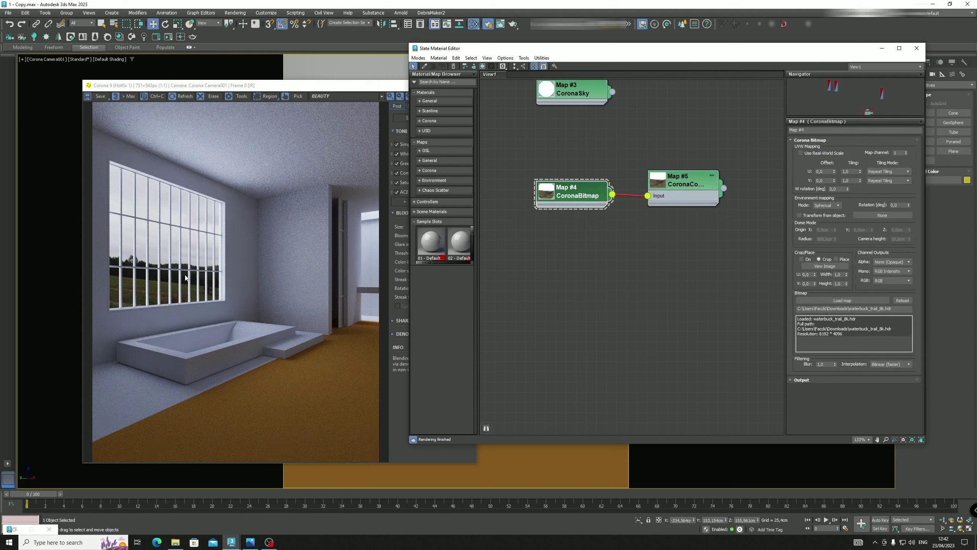
{"action": "left_click", "coordinate": [900, 204]}
{"action": "type", "text": "-300"}
{"action": "key", "text": "Return"}
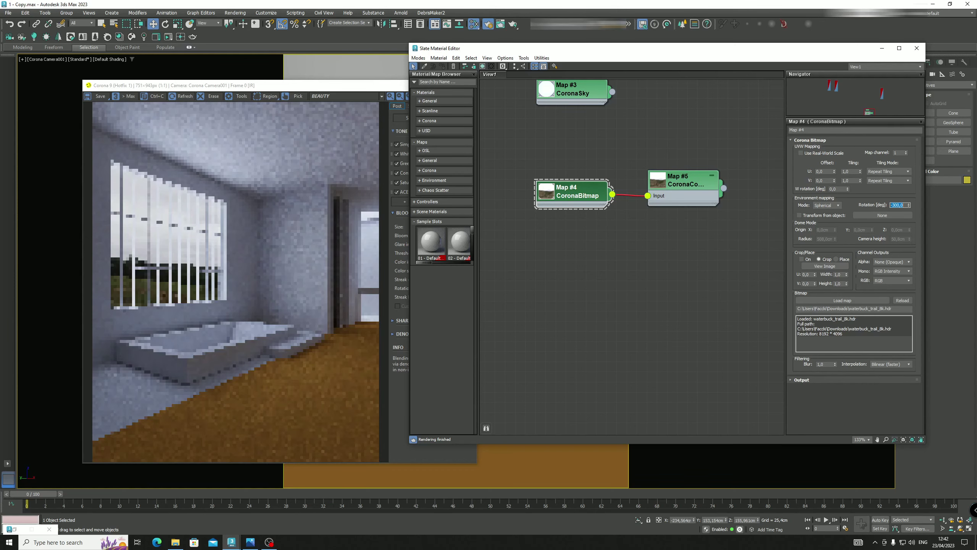
{"action": "left_click", "coordinate": [665, 299]}
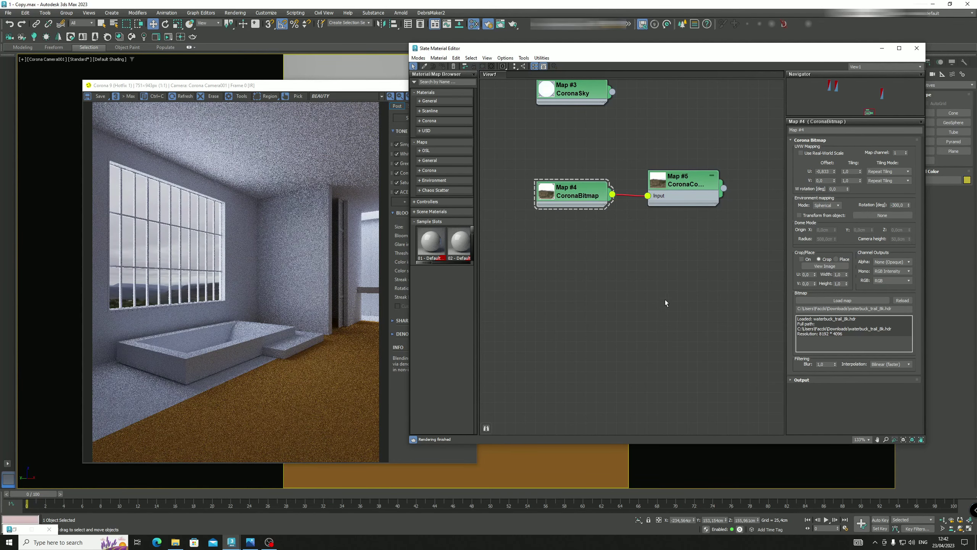
Set the brightness of the CoronaColorCorrect map on the HDR background to 0.4
{"action": "double_click", "coordinate": [683, 180]}
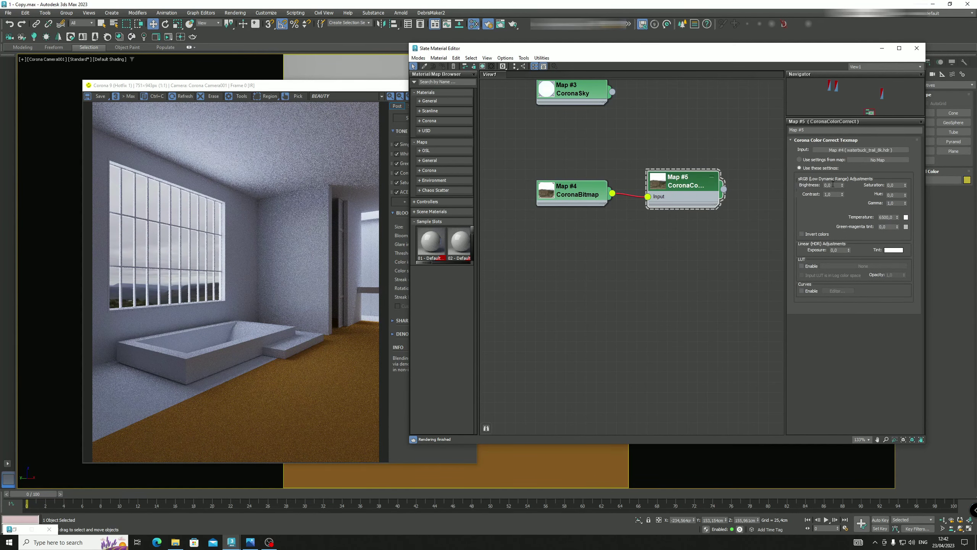
{"action": "left_click", "coordinate": [833, 185]}
{"action": "key", "text": "Return"}
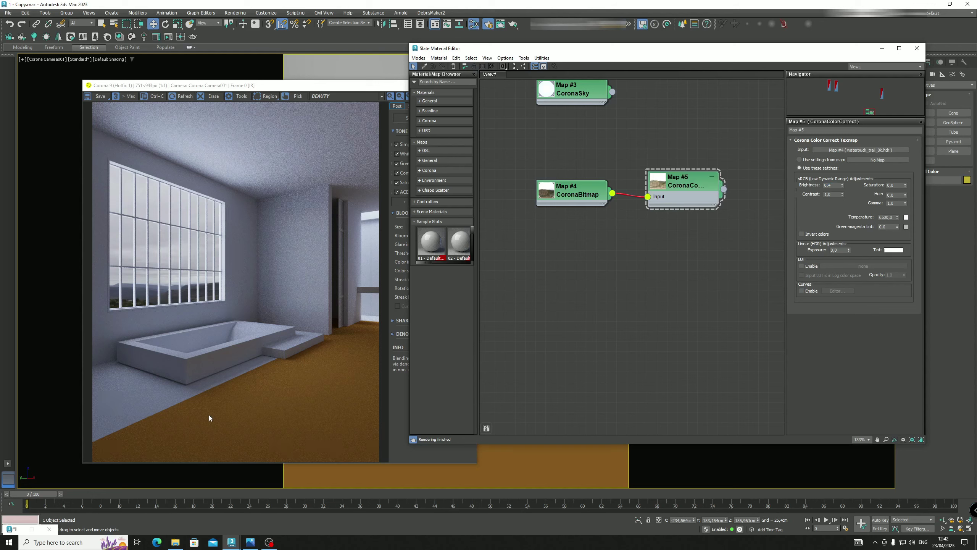
Assign the CoronaColorCorrect map as an instance to the direct visibility, reflections and refractions overrides, and minimize the render setup
{"action": "key", "text": "F10"}
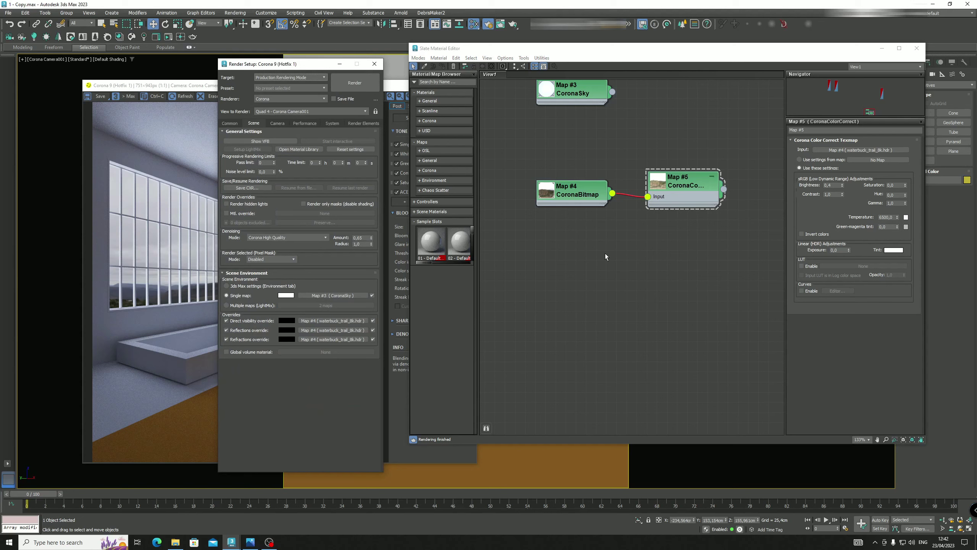
{"action": "left_click_drag", "start_coordinate": [724, 189], "coordinate": [317, 320]}
{"action": "left_click", "coordinate": [292, 293]}
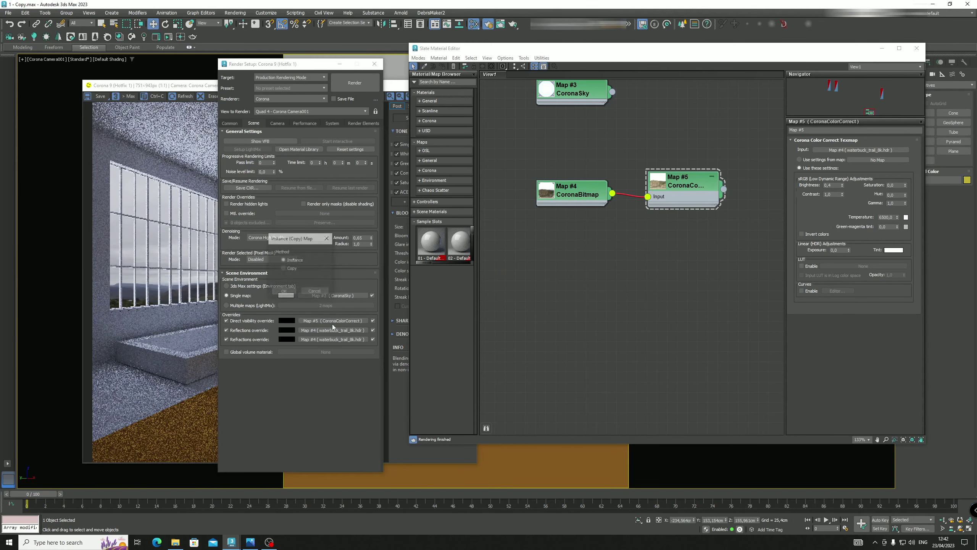
{"action": "mouse_move", "coordinate": [325, 321]}
{"action": "left_mouse_down"}
{"action": "mouse_move", "coordinate": [326, 342]}
{"action": "mouse_move", "coordinate": [325, 331]}
{"action": "left_mouse_up"}
{"action": "left_click", "coordinate": [290, 291]}
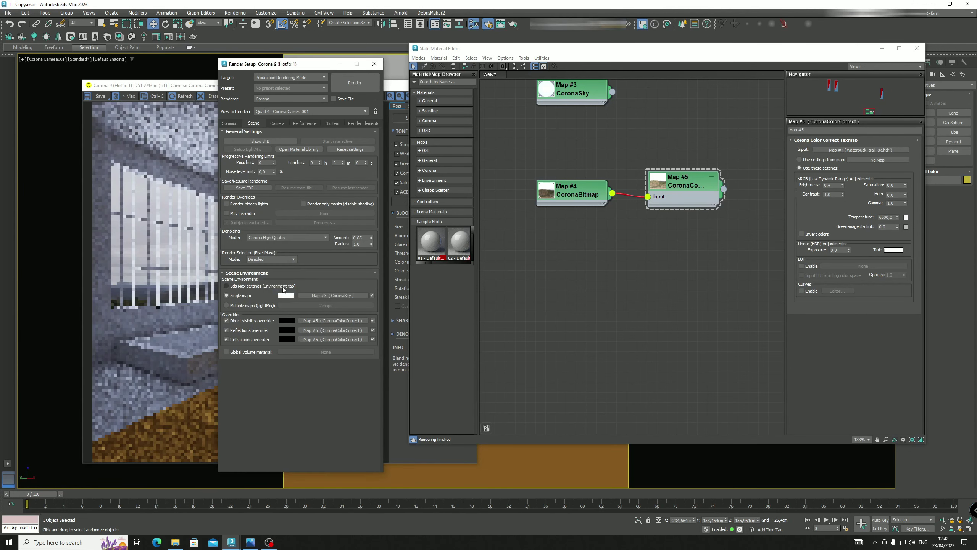
{"action": "left_click", "coordinate": [340, 65]}
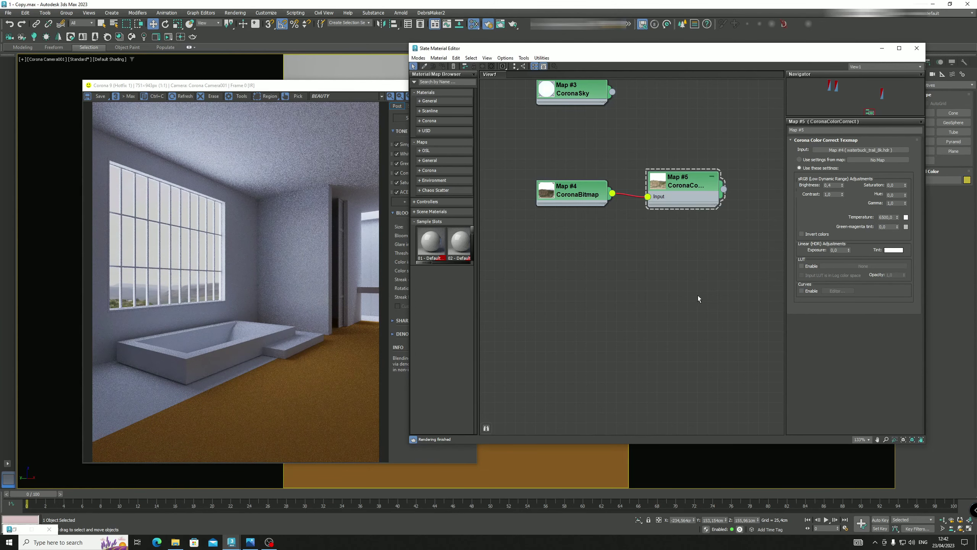
Minimize the material editor and render window, and add a FloorGenerator modifier to the floor object
{"action": "scroll", "coordinate": [654, 216], "scroll_direction": "down", "scroll_amount": 4}
{"action": "middle_click_drag", "start_coordinate": [627, 193], "coordinate": [597, 201]}
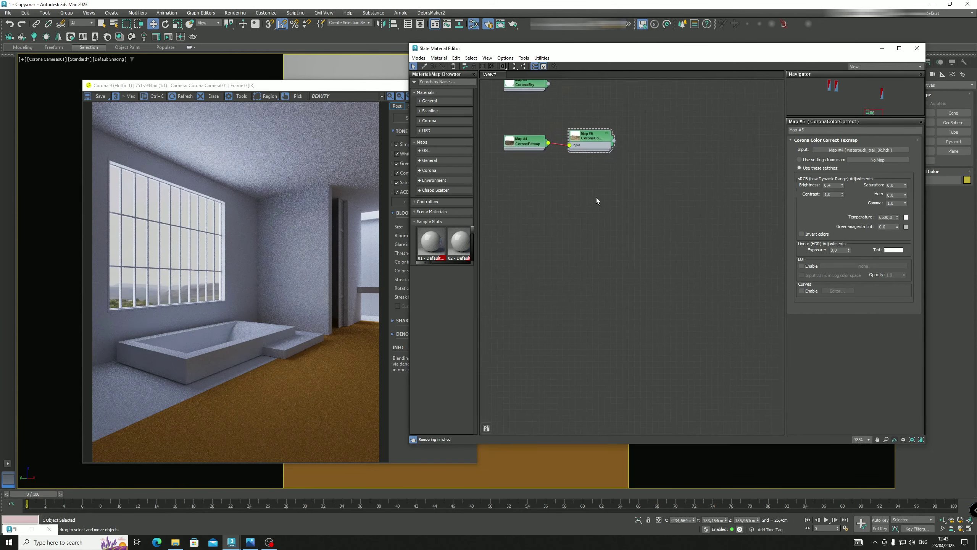
{"action": "left_click", "coordinate": [882, 49]}
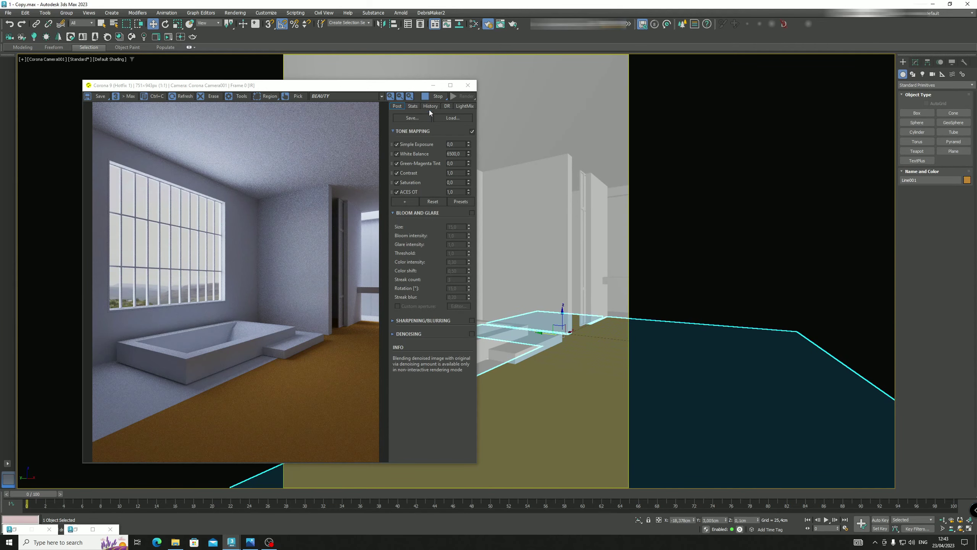
{"action": "left_click_drag", "start_coordinate": [388, 86], "coordinate": [359, 65]}
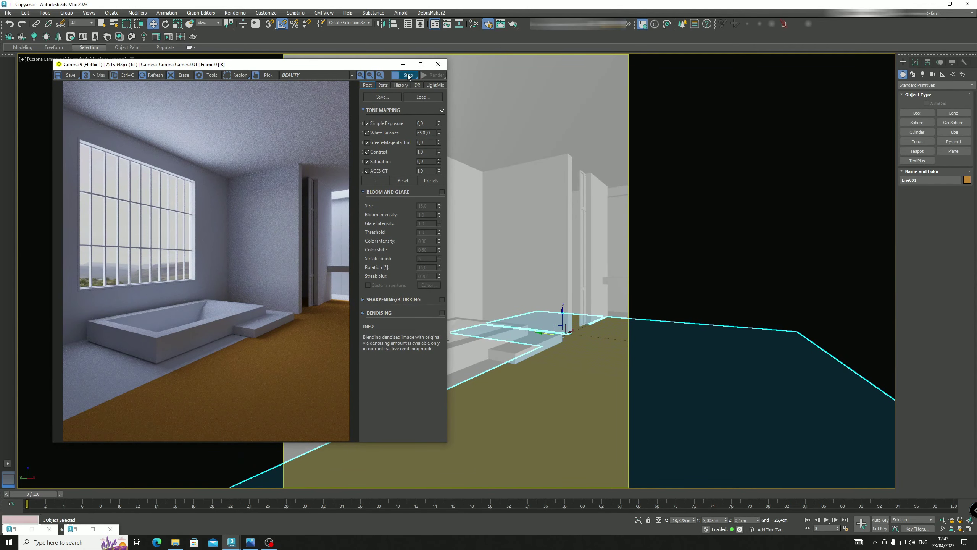
{"action": "left_click", "coordinate": [403, 64]}
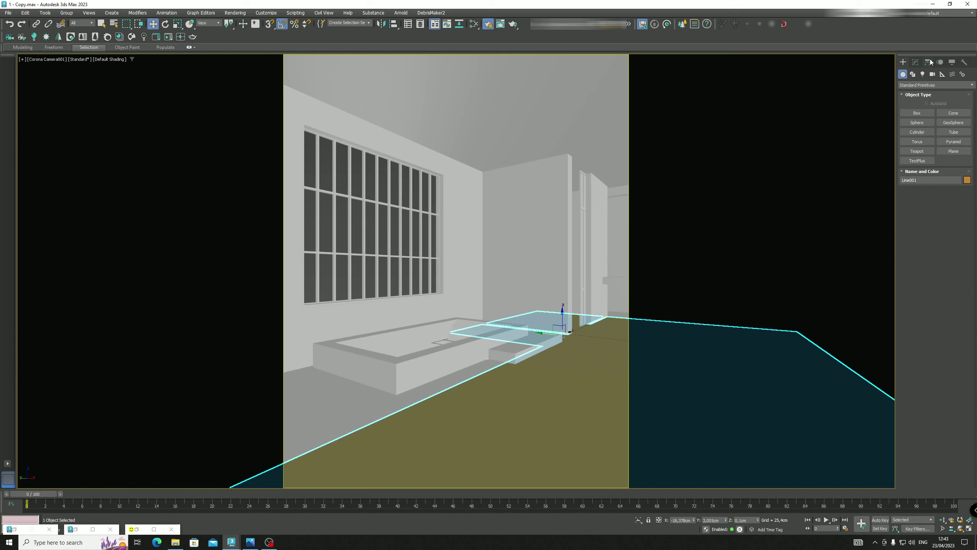
{"action": "left_click", "coordinate": [916, 62]}
{"action": "left_click", "coordinate": [925, 84]}
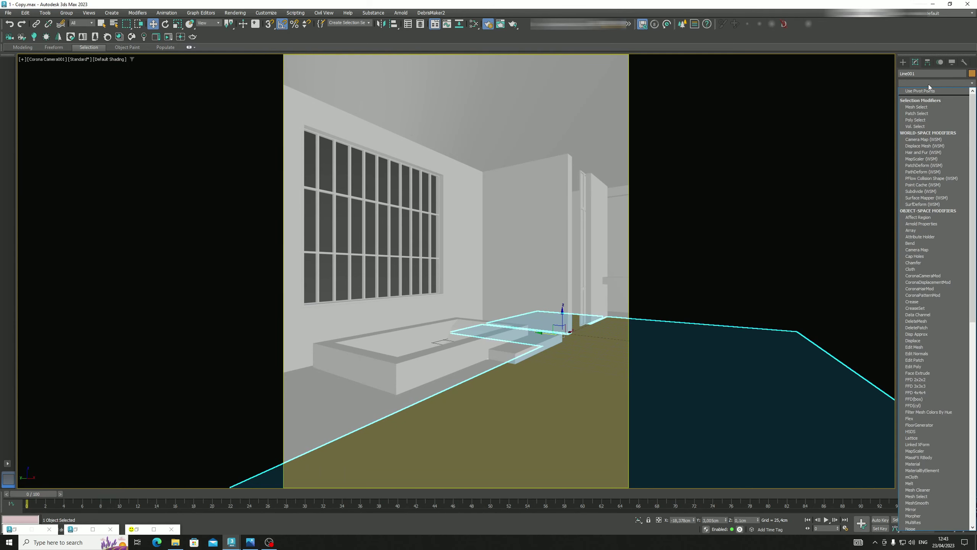
{"action": "type", "text": "floor"}
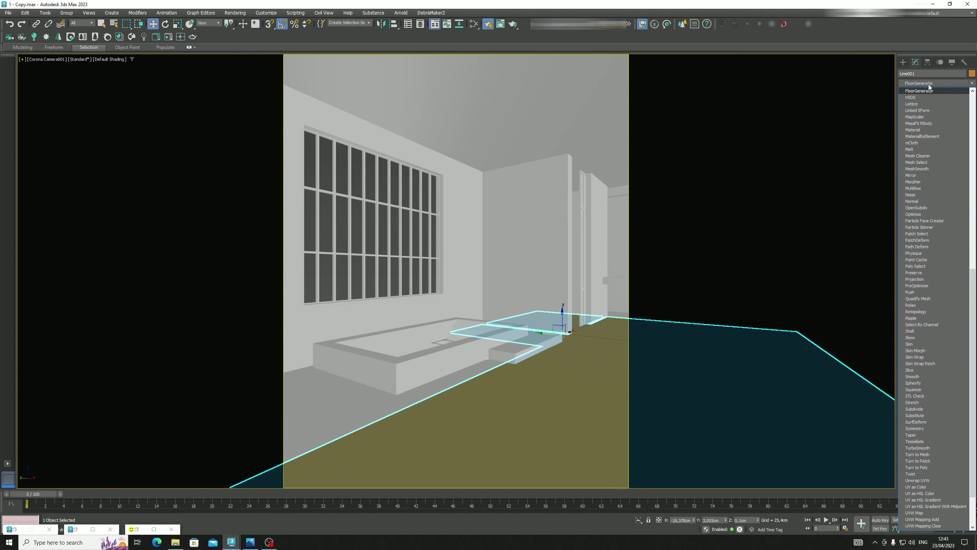
{"action": "key", "text": "Return"}
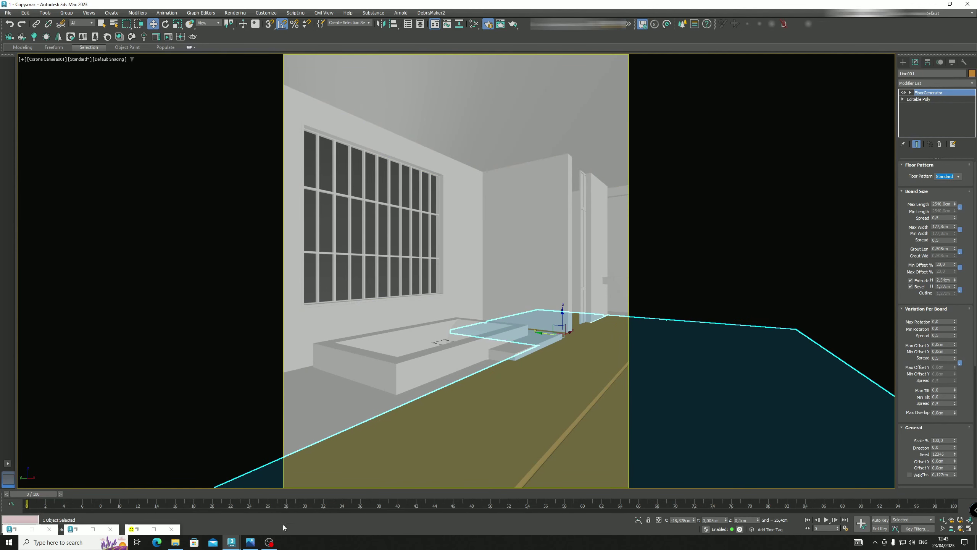
Check the floor in reference image 1.1.jpg and set the FloorGenerator boards to 2 cm maximum length and 500 cm maximum width
{"action": "left_click", "coordinate": [250, 542]}
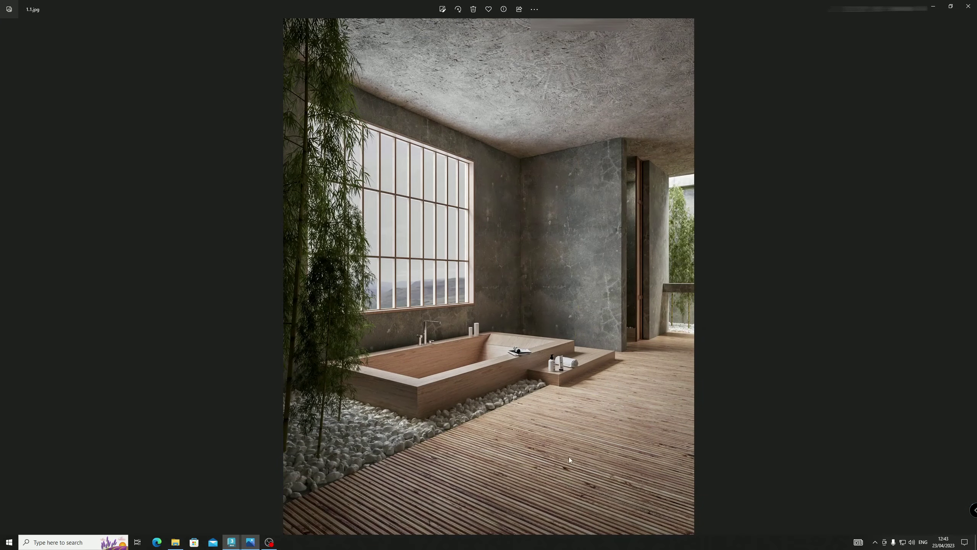
{"action": "left_click", "coordinate": [933, 6]}
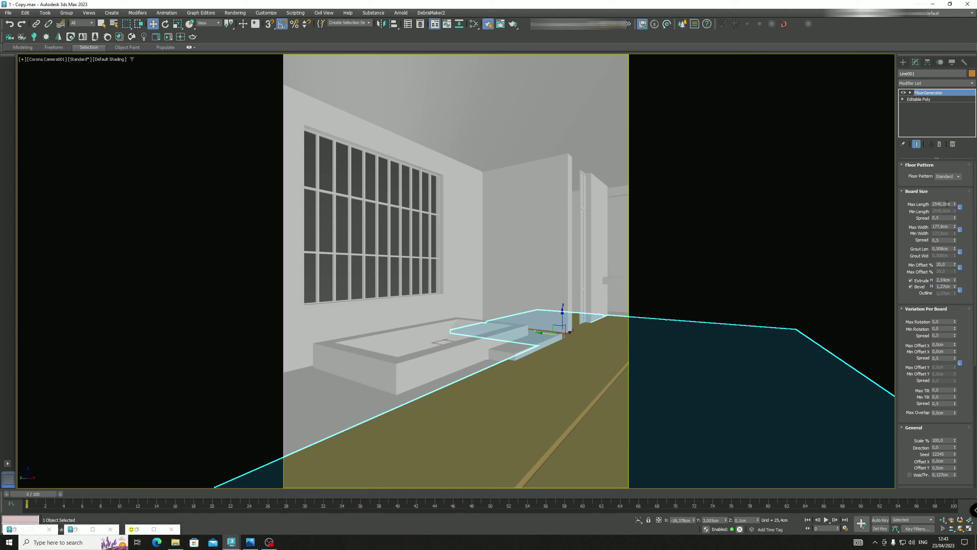
{"action": "left_click", "coordinate": [943, 203]}
{"action": "type", "text": "2"}
{"action": "key", "text": "Return"}
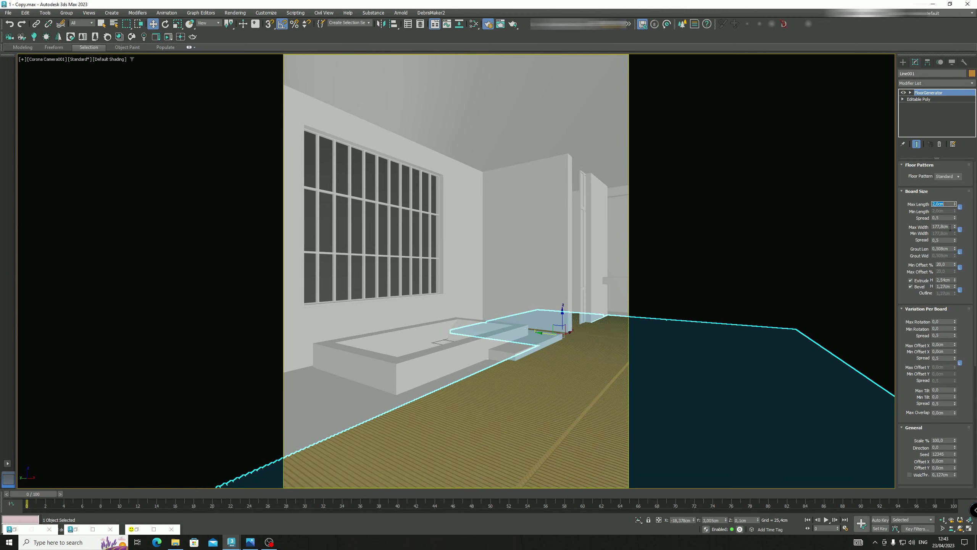
{"action": "left_click", "coordinate": [944, 227]}
{"action": "type", "text": "500"}
{"action": "key", "text": "Return"}
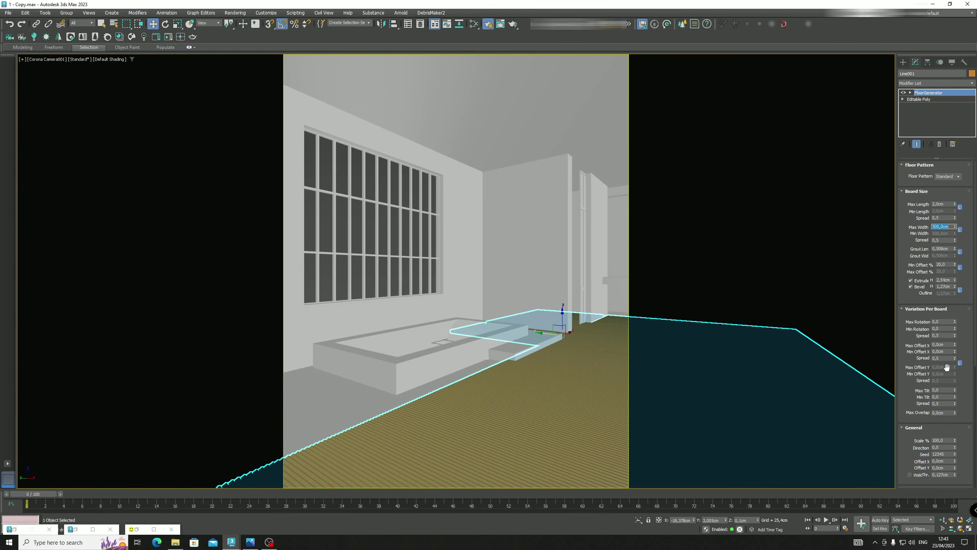
Inspect the floor boards up close in perspective, and set their extrude height to 0.5 cm and bevel height to 0.25 cm
{"action": "type", "text": "pz"}
{"action": "key", "text": "Escape"}
{"action": "key", "text": "p"}
{"action": "key", "text": "z"}
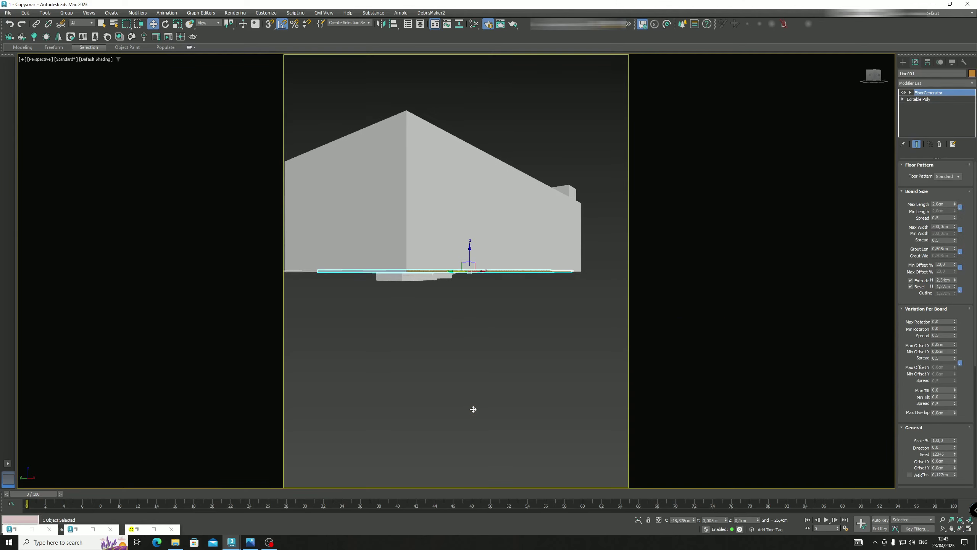
{"action": "scroll", "coordinate": [440, 250], "scroll_direction": "up", "scroll_amount": 3}
{"action": "middle_click_drag", "start_coordinate": [447, 264], "coordinate": [474, 277], "text": "alt"}
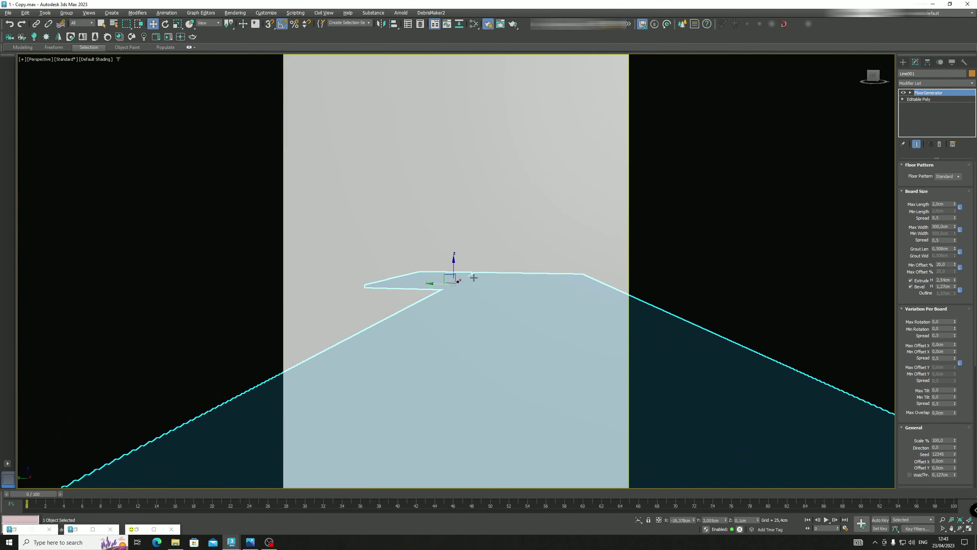
{"action": "scroll", "coordinate": [474, 278], "scroll_direction": "up", "scroll_amount": 1}
{"action": "middle_click_drag", "start_coordinate": [458, 242], "coordinate": [339, 433], "text": "alt"}
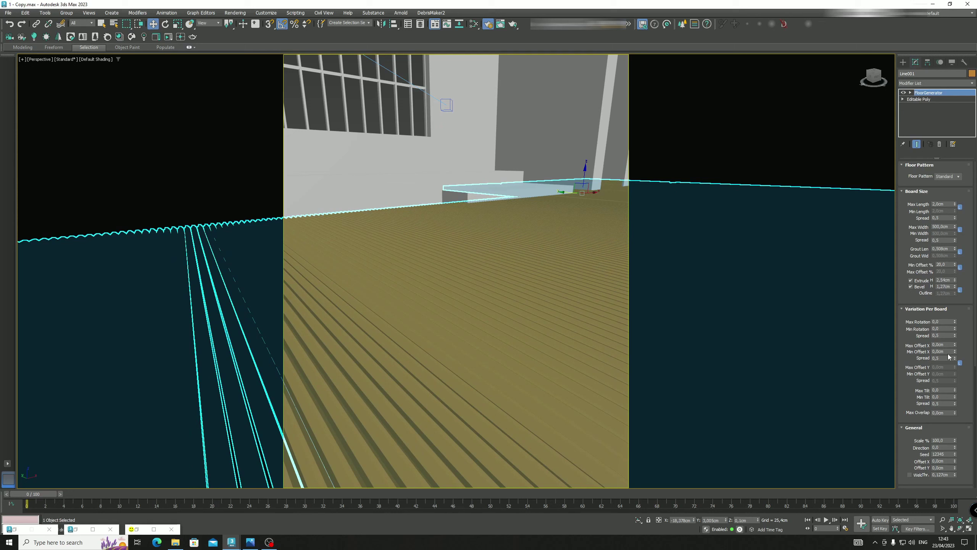
{"action": "left_click", "coordinate": [950, 280]}
{"action": "type", "text": "0,5"}
{"action": "key", "text": "Return"}
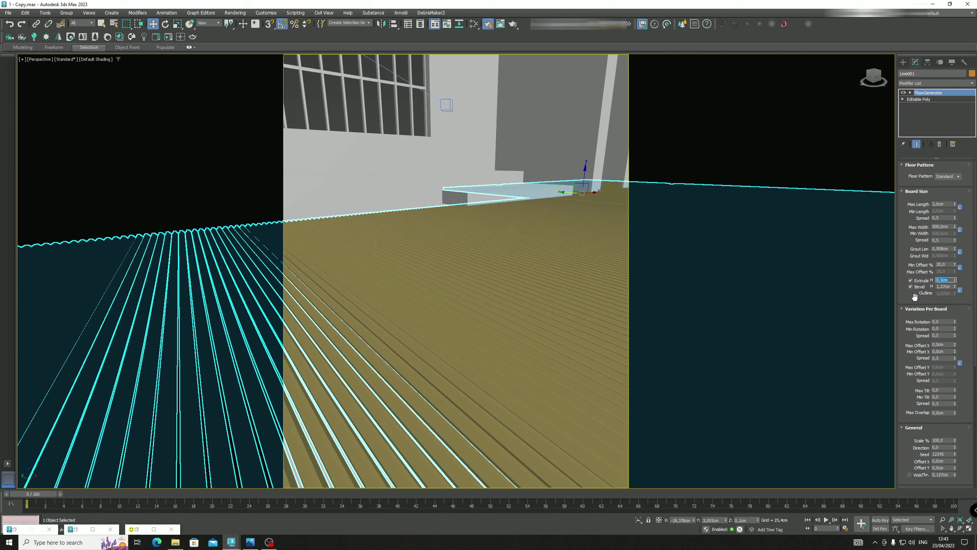
{"action": "left_click", "coordinate": [937, 286]}
{"action": "type", "text": "0,25"}
{"action": "key", "text": "Return"}
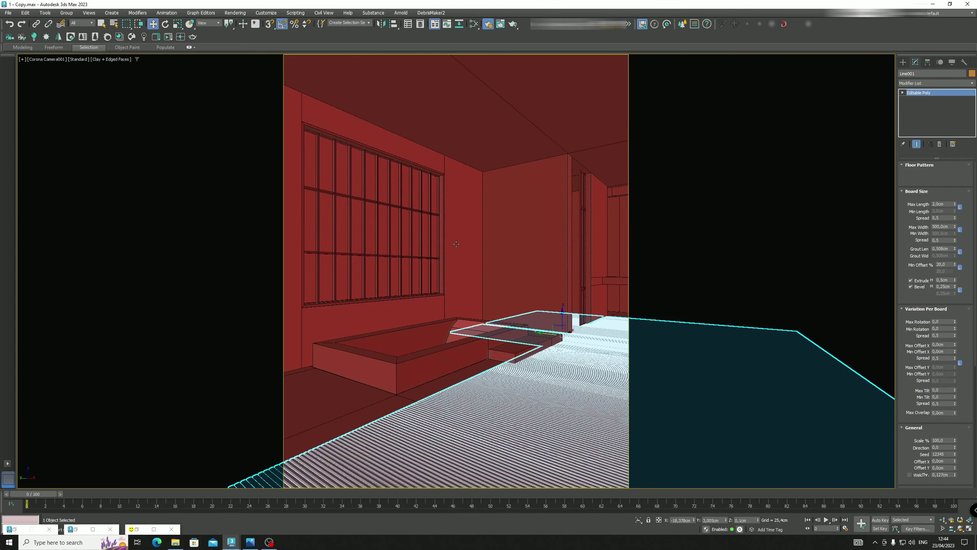
Select the room's wall object, restore the Corona render window and start interactive rendering
{"action": "left_click", "coordinate": [456, 244]}
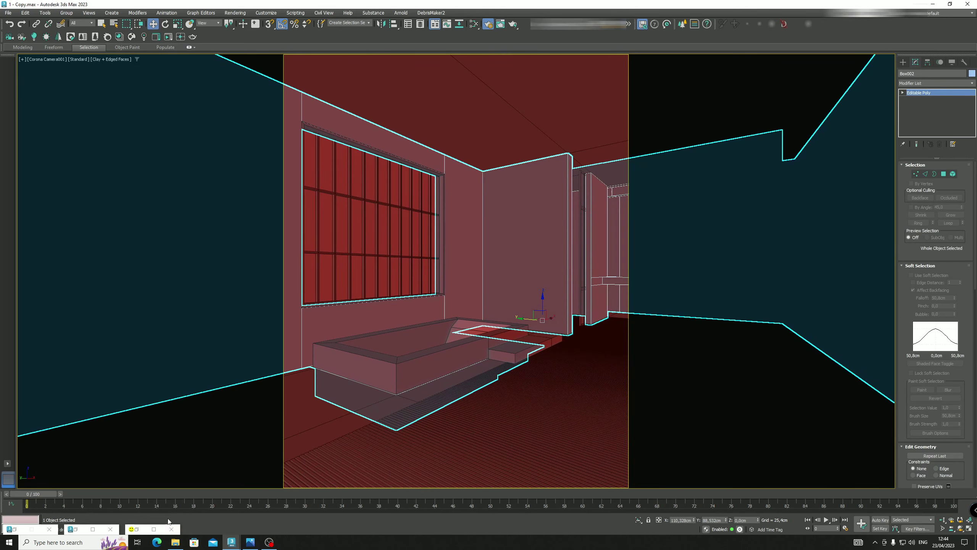
{"action": "left_click", "coordinate": [154, 528]}
{"action": "left_click", "coordinate": [443, 75]}
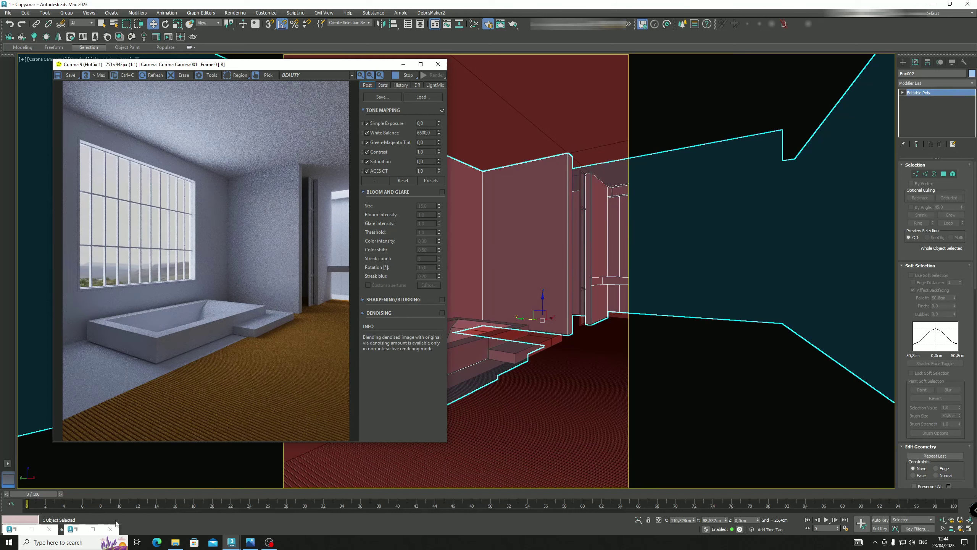
Bring the Wood 07 200cm material from the liked Chaos Cosmos materials into the material editor and open its parameters
{"action": "left_click", "coordinate": [80, 528]}
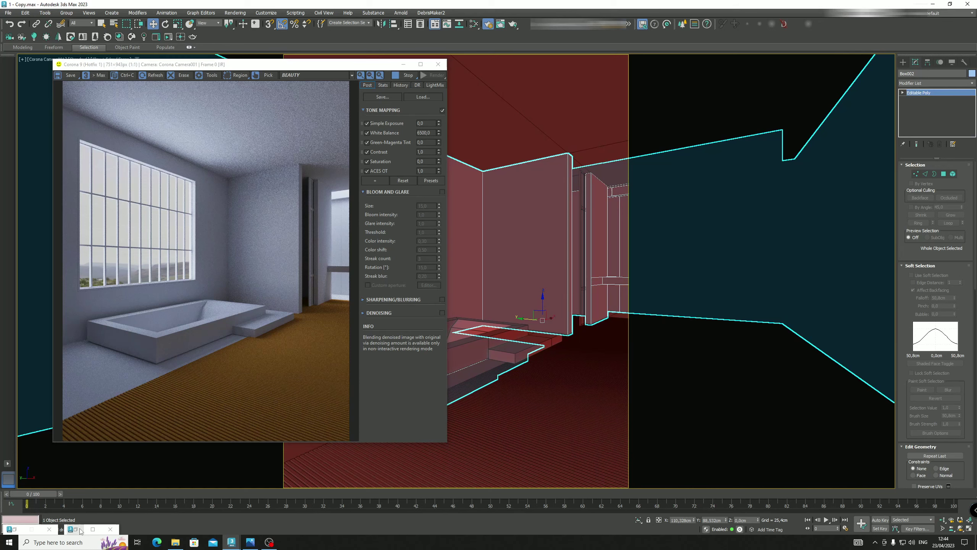
{"action": "scroll", "coordinate": [693, 230], "scroll_direction": "down", "scroll_amount": 4}
{"action": "middle_click_drag", "start_coordinate": [700, 229], "coordinate": [610, 171]}
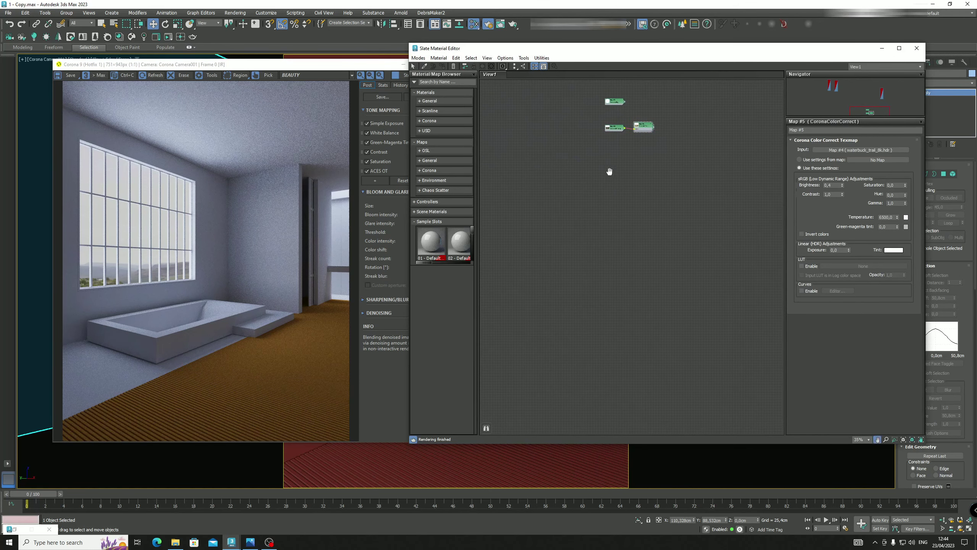
{"action": "left_click", "coordinate": [132, 37]}
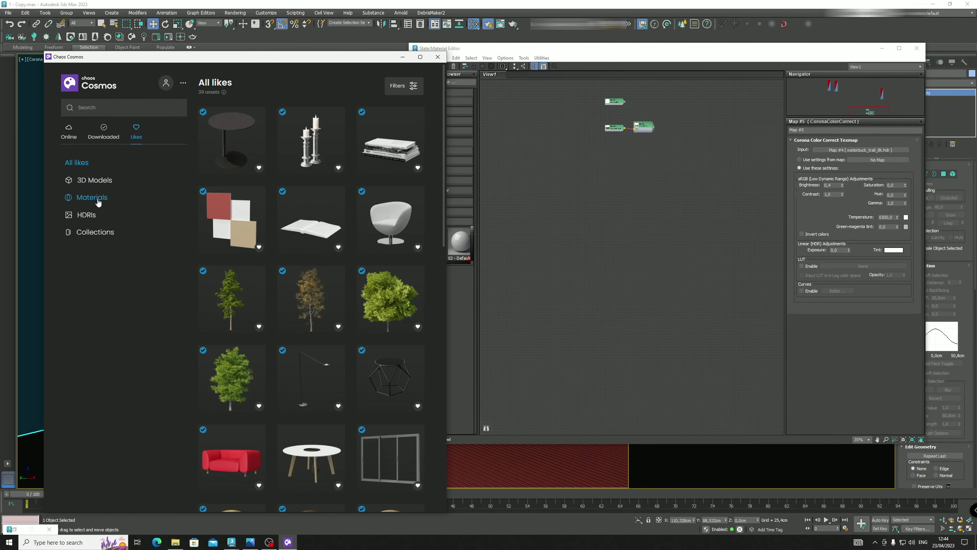
{"action": "left_click", "coordinate": [96, 198]}
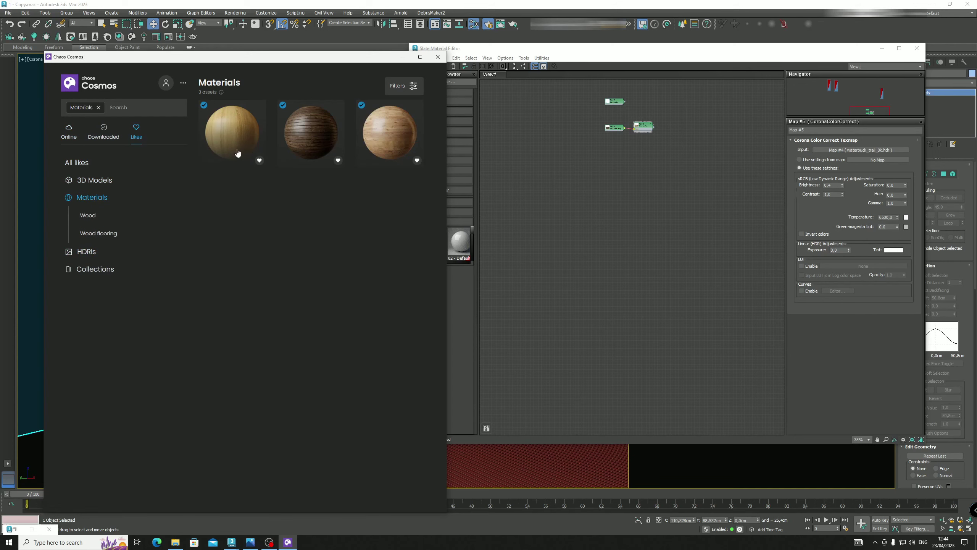
{"action": "left_click_drag", "start_coordinate": [408, 154], "coordinate": [647, 174]}
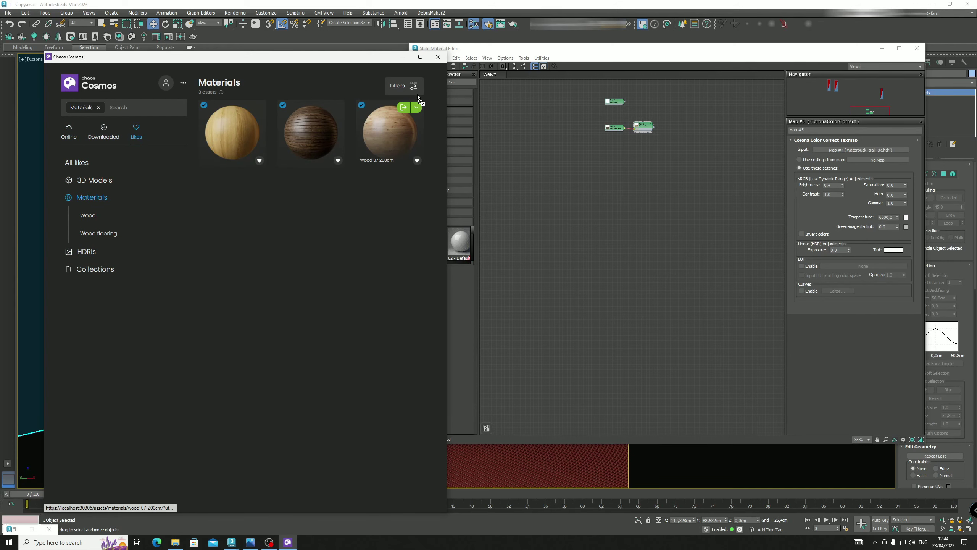
{"action": "double_click", "coordinate": [648, 215]}
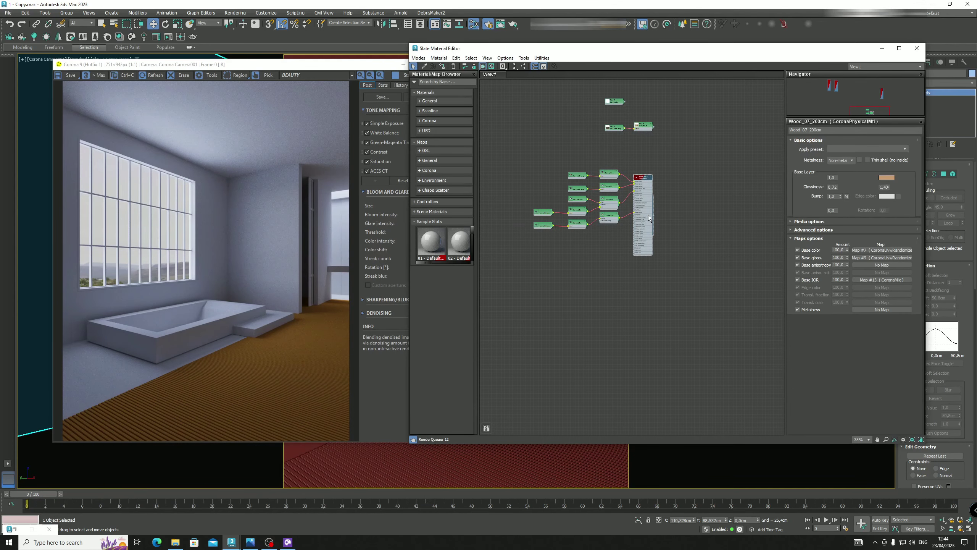
Move the wood's base color nodes aside and insert a CoronaColorCorrect map between the CoronaUvwRandomizer and the material's base color
{"action": "scroll", "coordinate": [648, 215], "scroll_direction": "up", "scroll_amount": 3}
{"action": "middle_click_drag", "start_coordinate": [706, 209], "coordinate": [818, 232]}
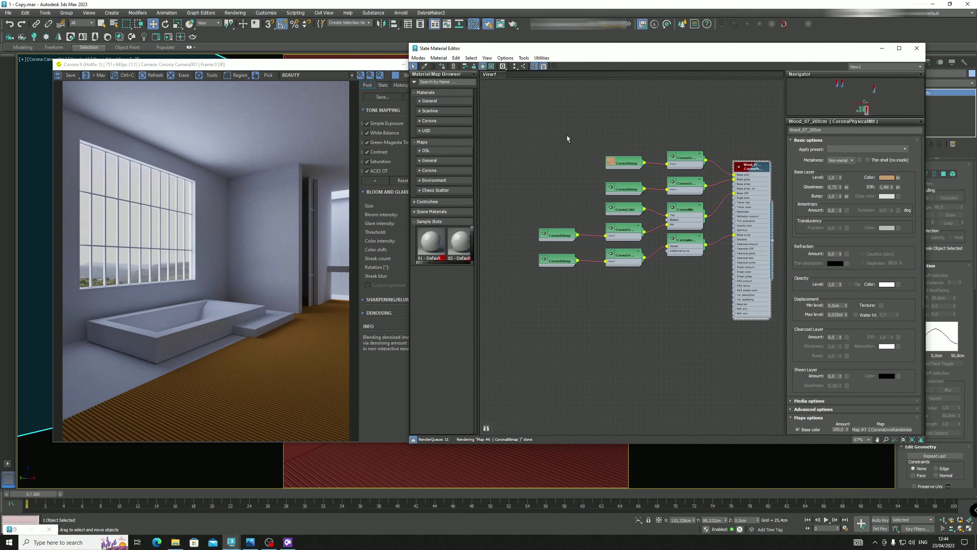
{"action": "left_click_drag", "start_coordinate": [578, 126], "coordinate": [673, 164]}
{"action": "left_click_drag", "start_coordinate": [580, 135], "coordinate": [616, 148]}
{"action": "right_click", "coordinate": [671, 113]}
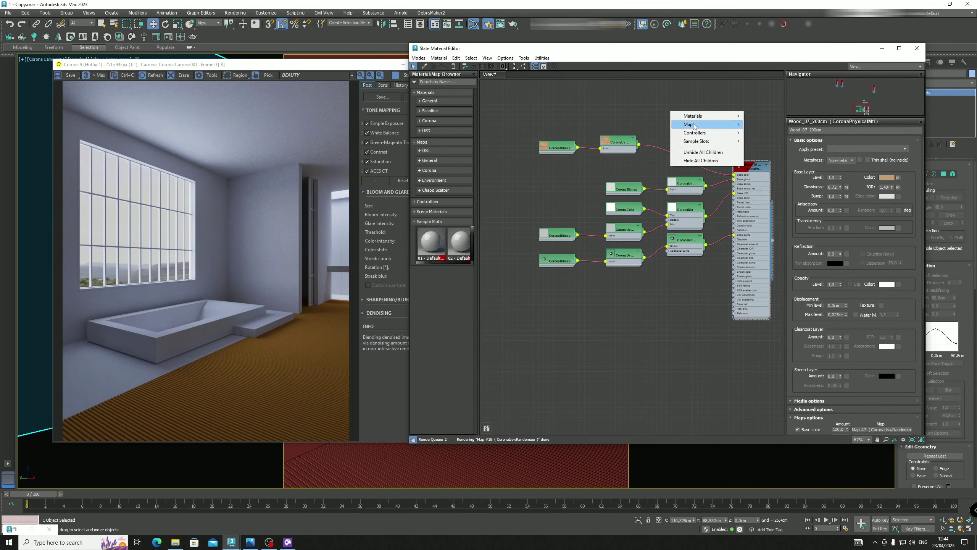
{"action": "mouse_move", "coordinate": [693, 124]}
{"action": "mouse_move", "coordinate": [762, 141]}
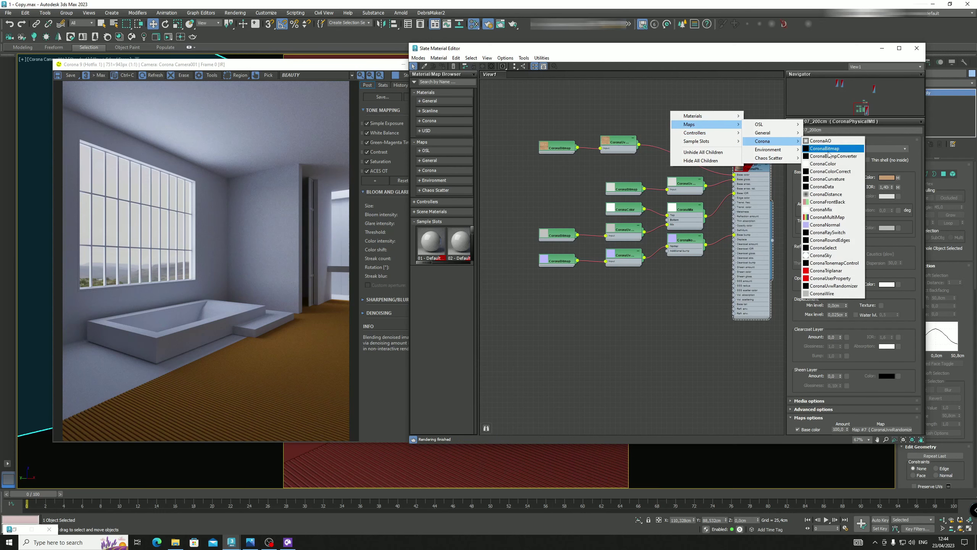
{"action": "left_click", "coordinate": [831, 171]}
{"action": "left_click_drag", "start_coordinate": [684, 130], "coordinate": [734, 174]}
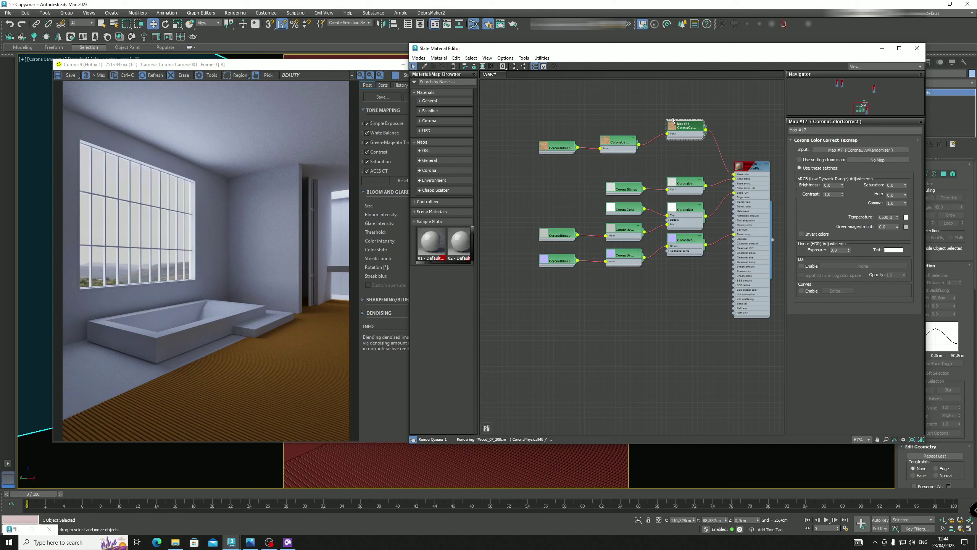
Set the wood base color's CoronaColorCorrect map to a brightness of 0.1 and a saturation of -0.1
{"action": "left_click", "coordinate": [836, 186]}
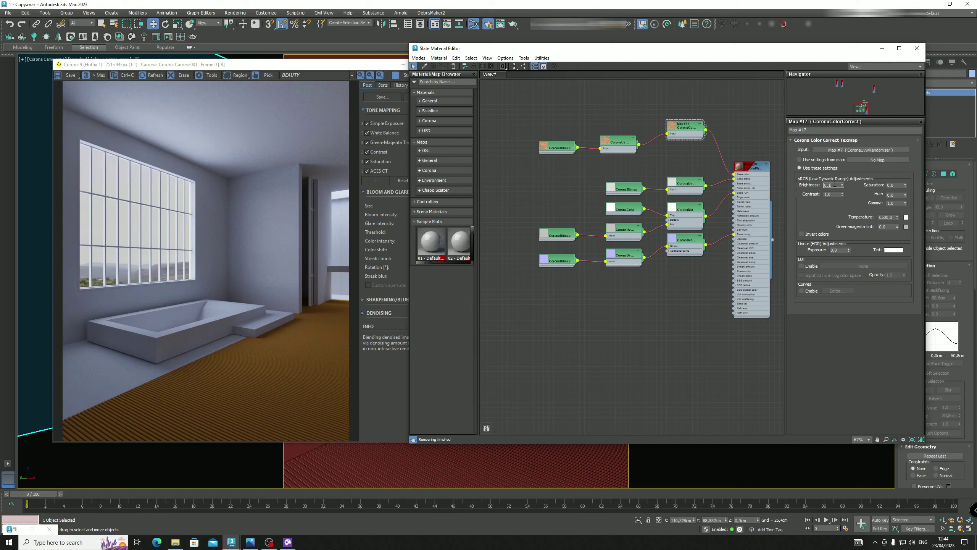
{"action": "double_click", "coordinate": [739, 170]}
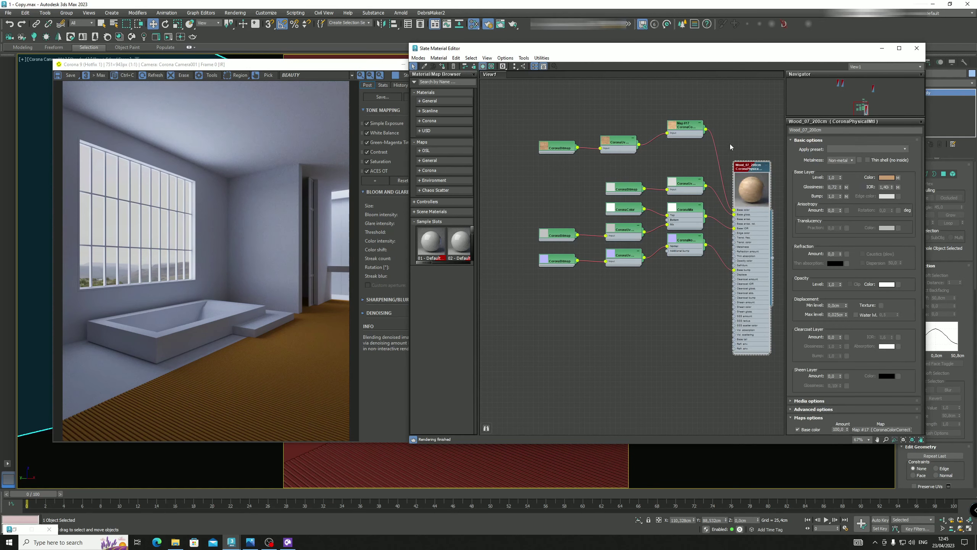
{"action": "double_click", "coordinate": [687, 127]}
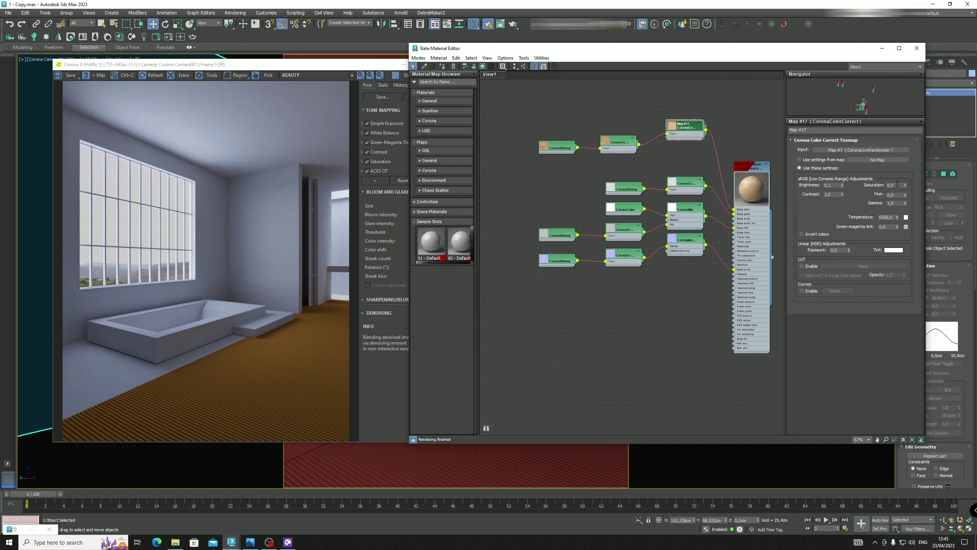
{"action": "double_click", "coordinate": [897, 184]}
{"action": "type", "text": "-0,1"}
{"action": "key", "text": "Return"}
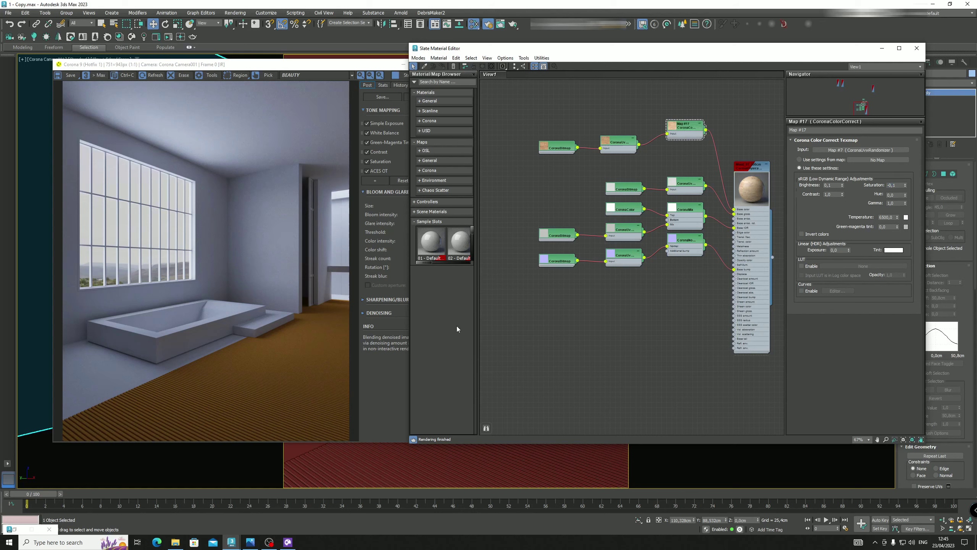
Select the slatted floor, assign the Wood_07_200cm material to it, and minimize the material editor
{"action": "left_click", "coordinate": [318, 360]}
{"action": "left_click", "coordinate": [519, 455]}
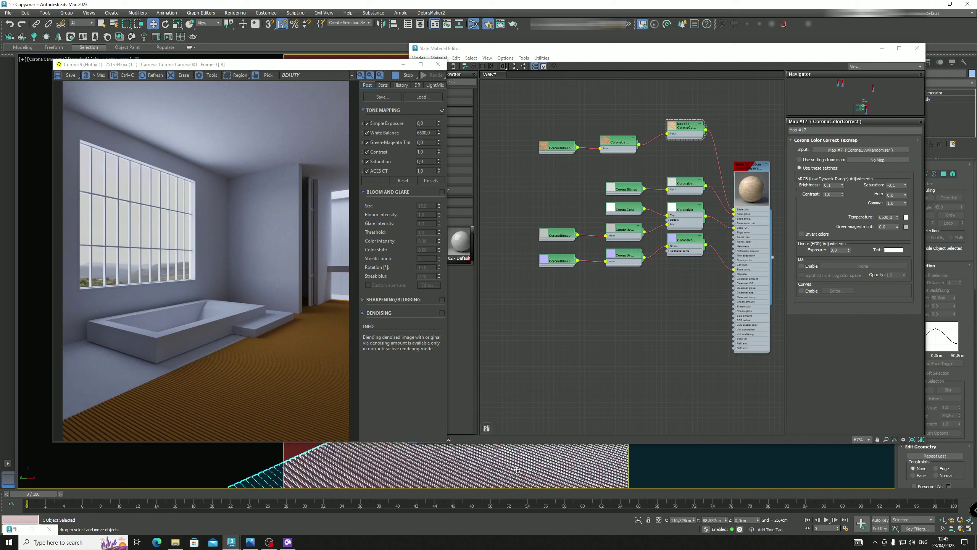
{"action": "double_click", "coordinate": [741, 164]}
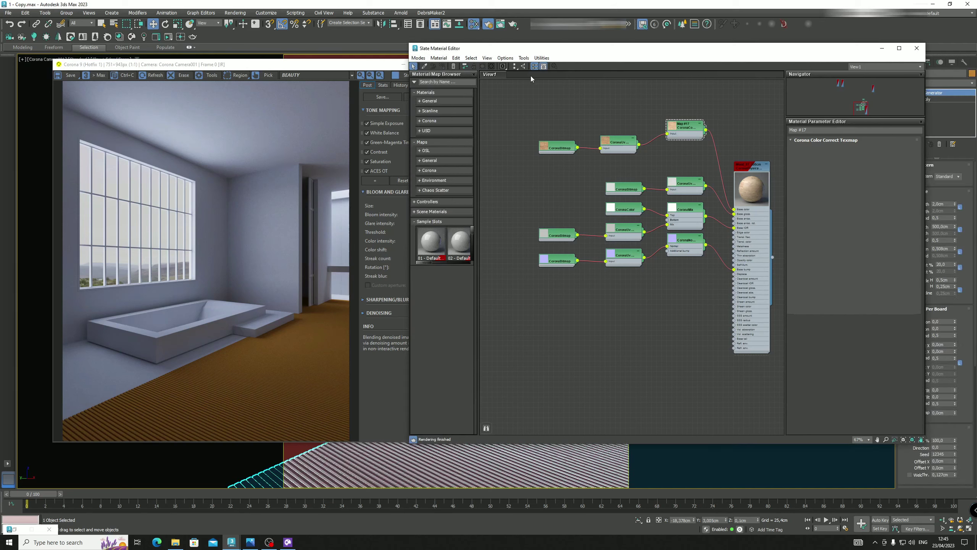
{"action": "left_click", "coordinate": [443, 66]}
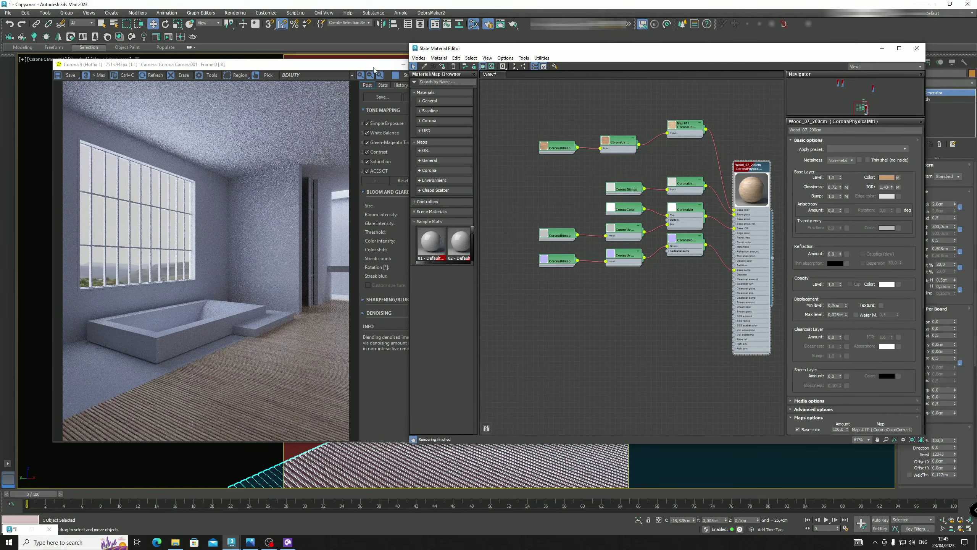
{"action": "left_click_drag", "start_coordinate": [373, 67], "coordinate": [353, 62]}
{"action": "left_click", "coordinate": [882, 48]}
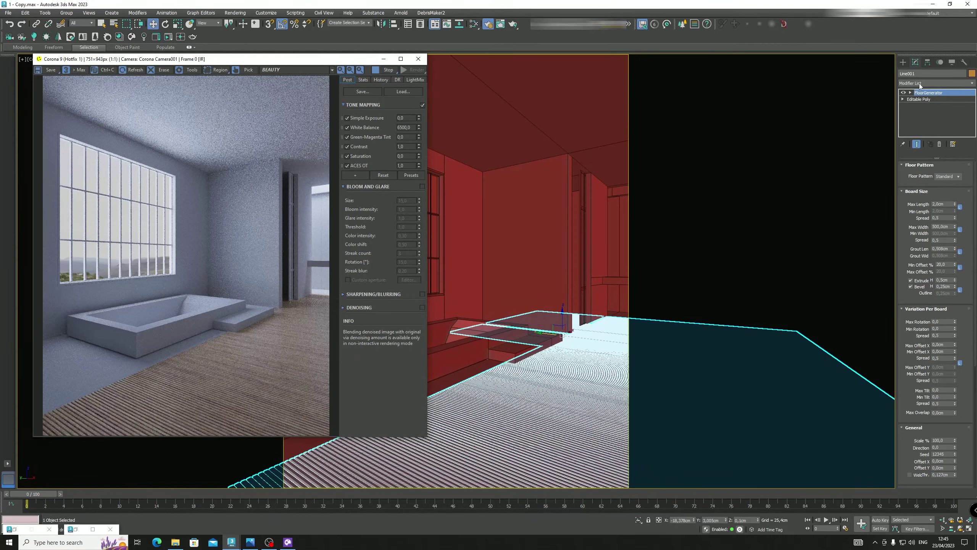
Add a UVW Map modifier to the floor with Box mapping and length, width and height of 300 cm
{"action": "left_click", "coordinate": [920, 83]}
{"action": "key", "text": "u"}
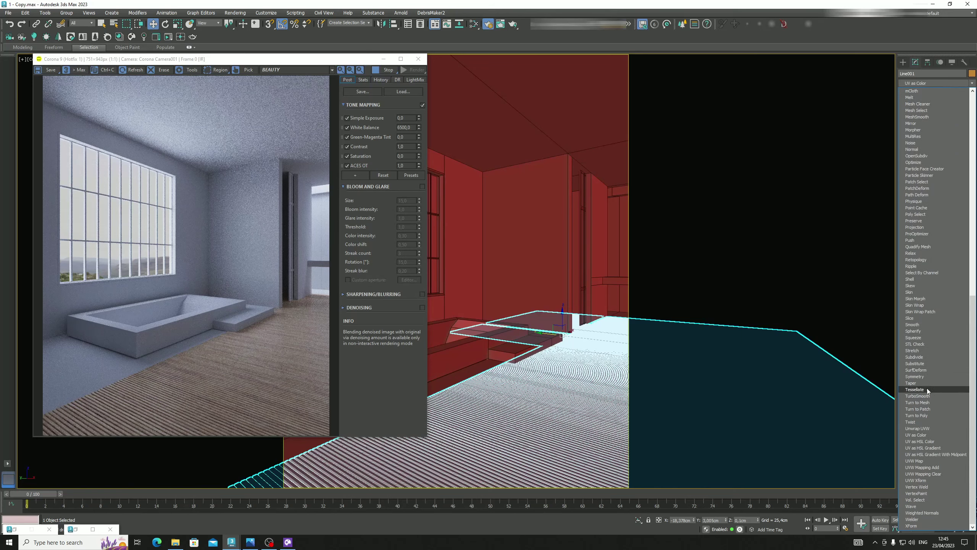
{"action": "left_click", "coordinate": [927, 461]}
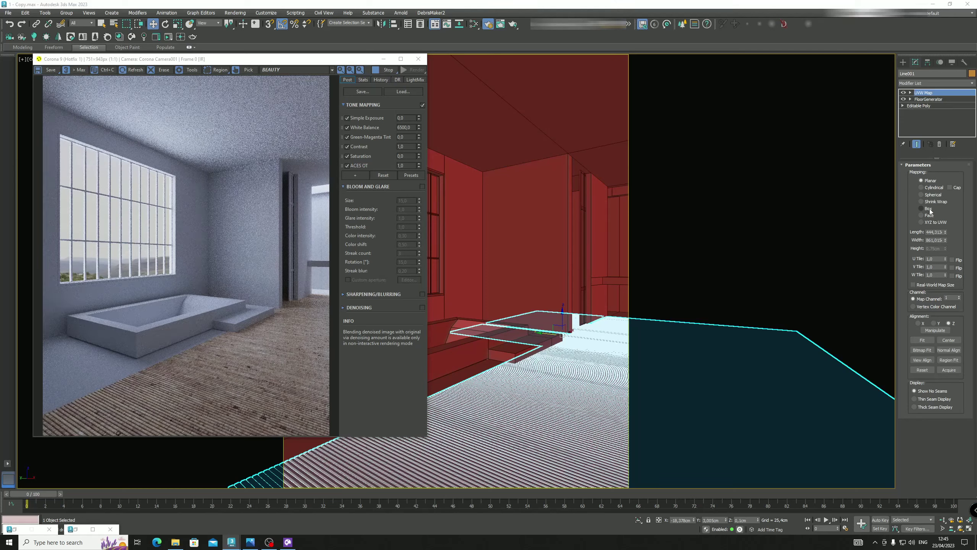
{"action": "left_click", "coordinate": [926, 209]}
{"action": "double_click", "coordinate": [934, 232]}
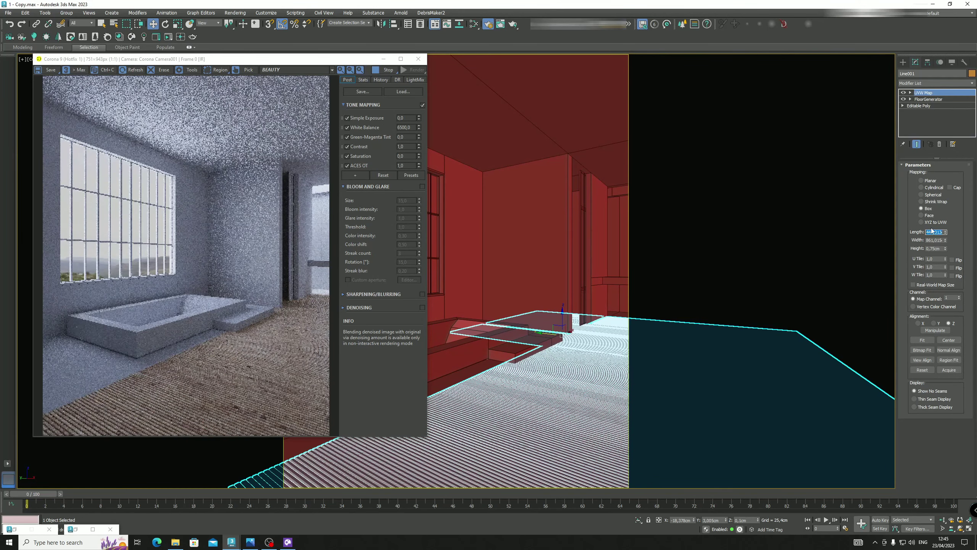
{"action": "type", "text": "300"}
{"action": "key", "text": "Tab"}
{"action": "type", "text": "300"}
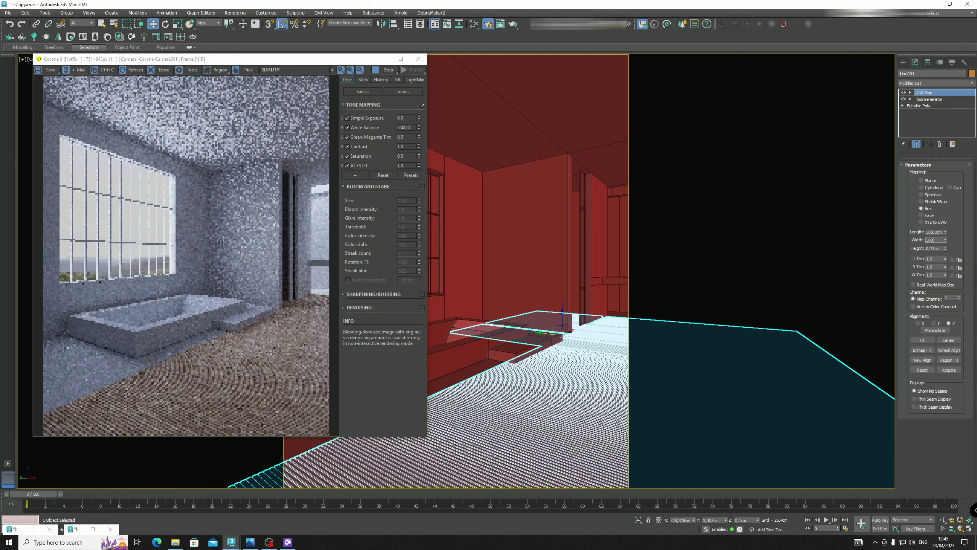
{"action": "key", "text": "Tab"}
{"action": "type", "text": "300"}
{"action": "key", "text": "Return"}
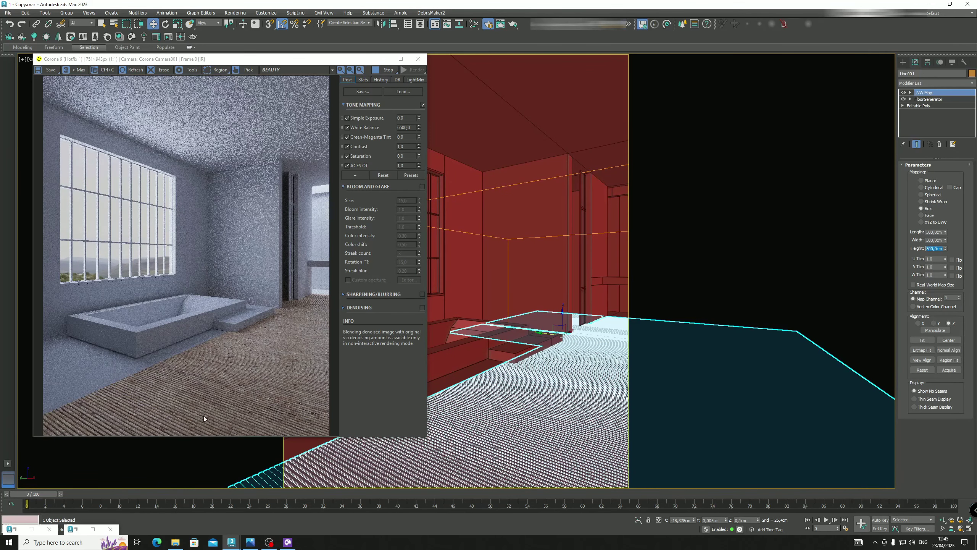
Rotate the floor's UVW Map gizmo horizontally to change the direction of the wood grain
{"action": "left_click", "coordinate": [910, 92]}
{"action": "left_click", "coordinate": [922, 98]}
{"action": "key", "text": "e"}
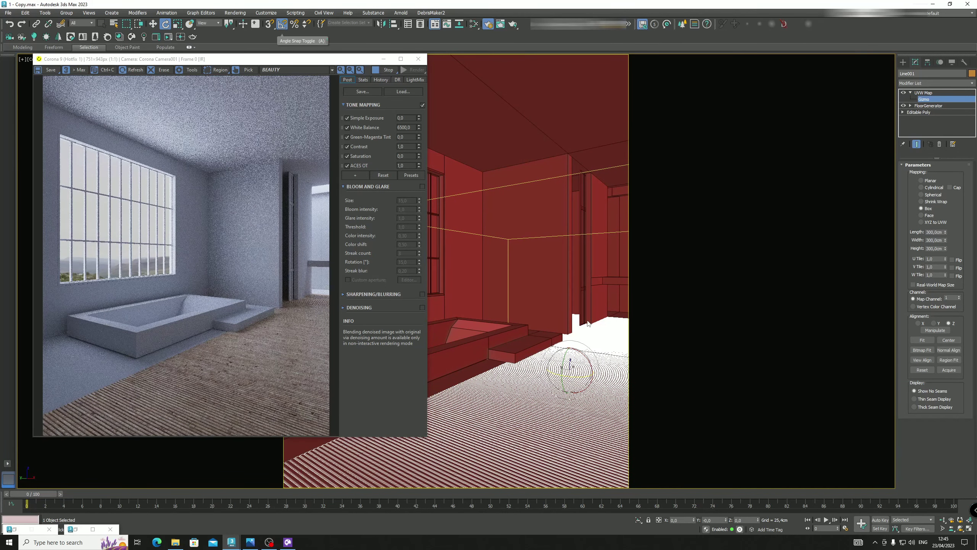
{"action": "left_click_drag", "start_coordinate": [556, 374], "coordinate": [608, 380]}
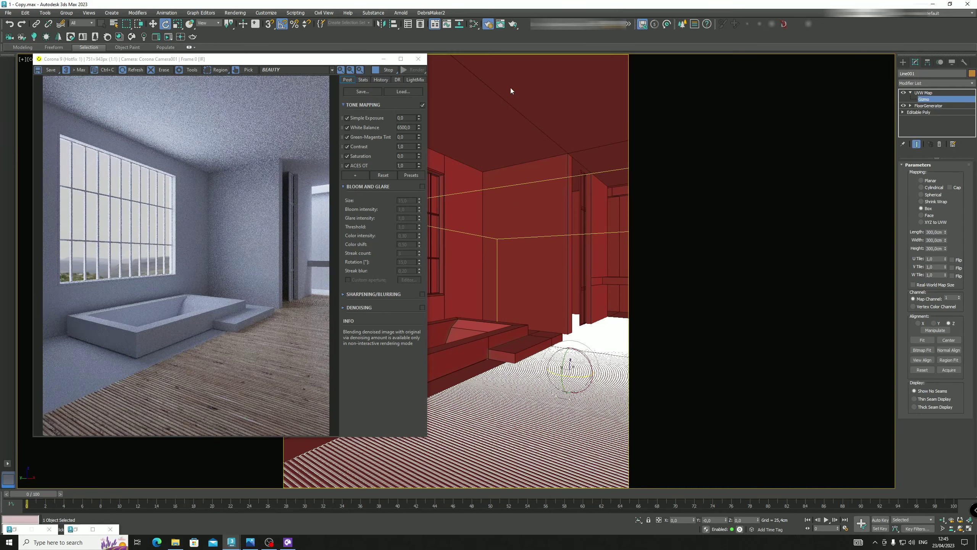
Stop the interactive rendering, put the Corona render window away and reopen the material editor
{"action": "left_click", "coordinate": [386, 71]}
{"action": "left_click", "coordinate": [418, 58]}
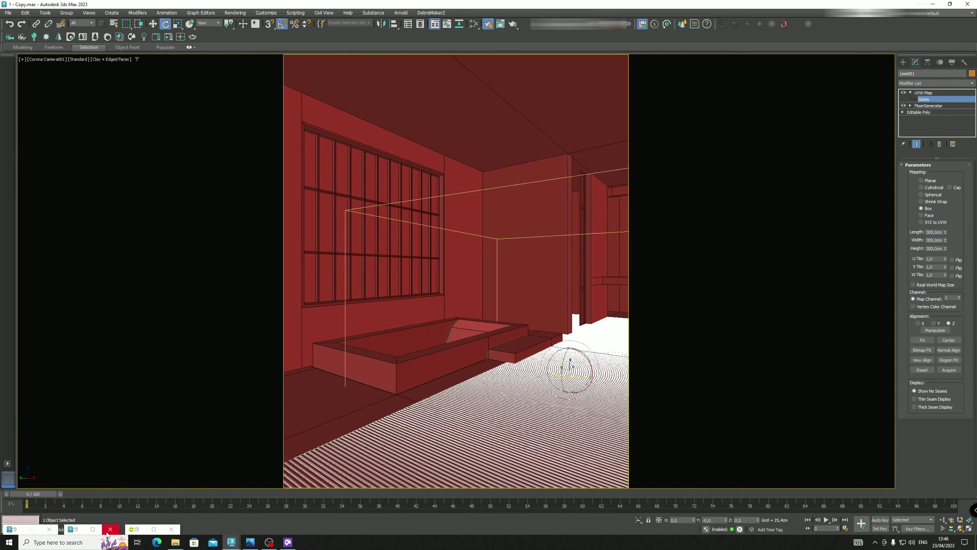
{"action": "key", "text": "m"}
{"action": "scroll", "coordinate": [615, 284], "scroll_direction": "down", "scroll_amount": 6}
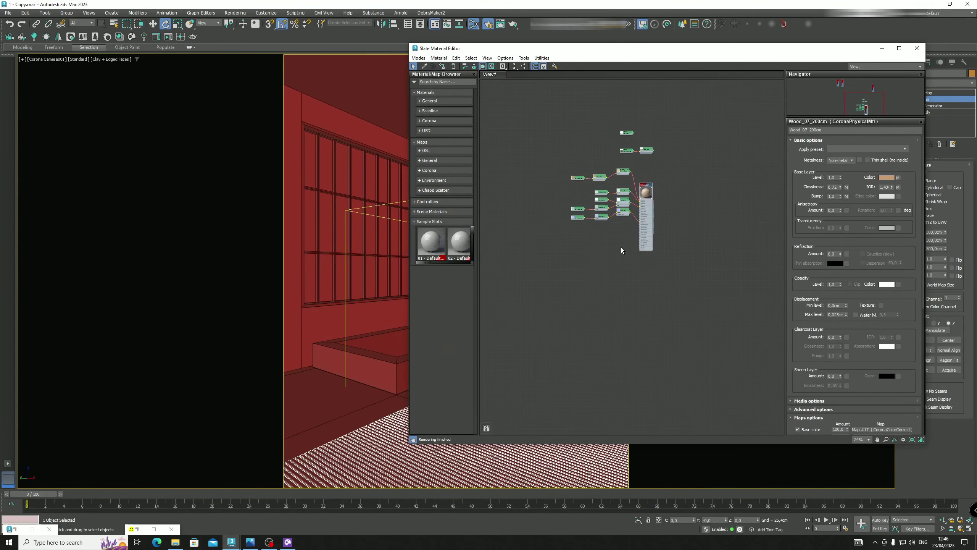
{"action": "right_click", "coordinate": [645, 280]}
{"action": "mouse_move", "coordinate": [656, 281]}
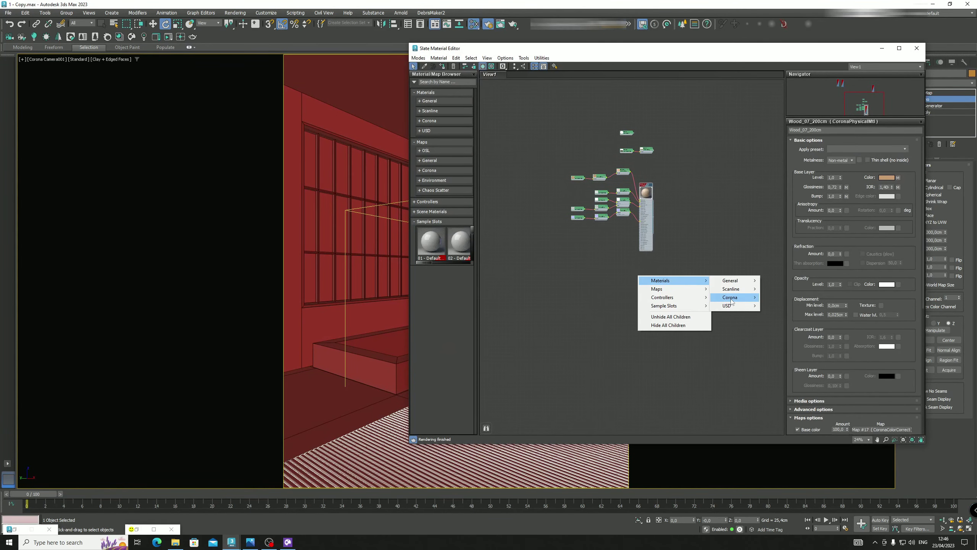
{"action": "mouse_move", "coordinate": [737, 297]}
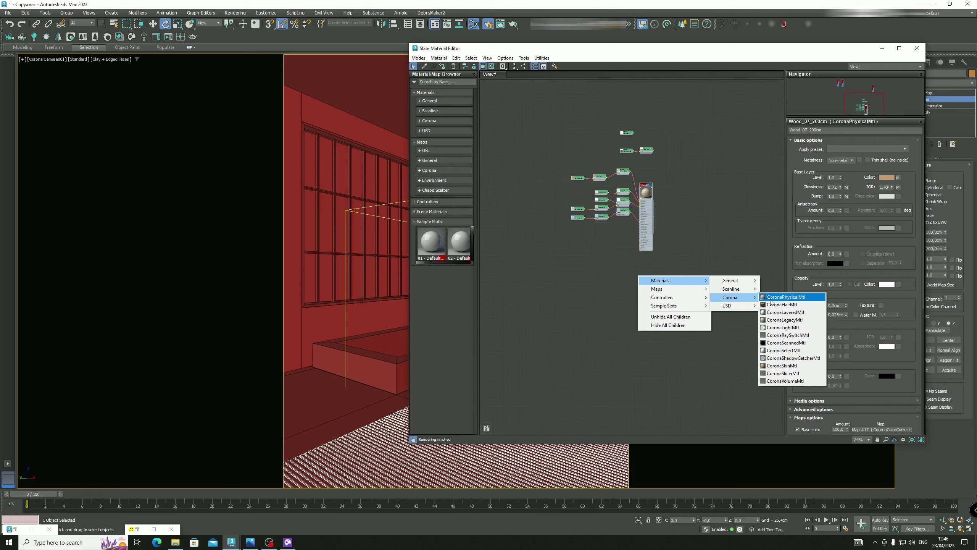
{"action": "left_click", "coordinate": [771, 300]}
{"action": "scroll", "coordinate": [639, 273], "scroll_direction": "up", "scroll_amount": 6}
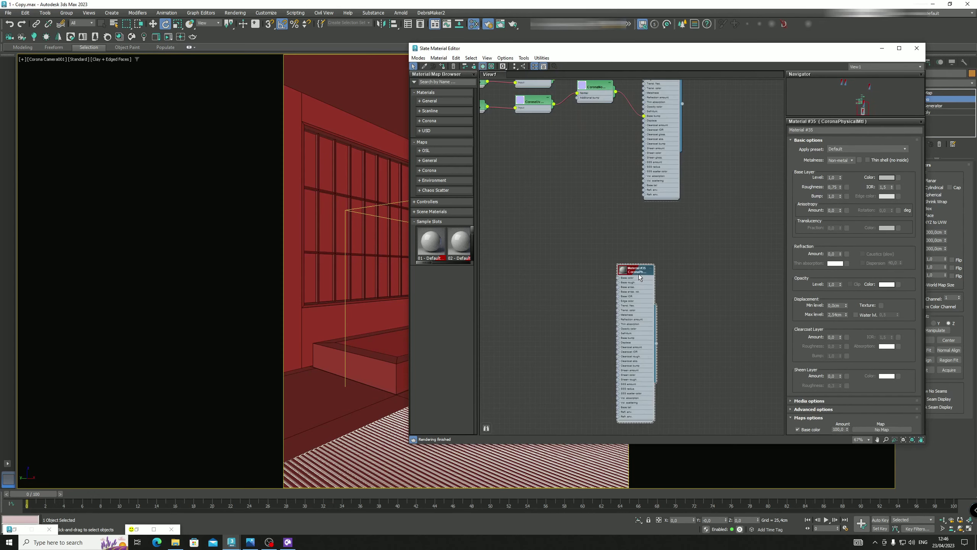
{"action": "key", "text": "Delete"}
Create a new CoronaPhysicalMtl below the wood material's node network and select the bathtub in the camera view
{"action": "right_click", "coordinate": [643, 256]}
{"action": "mouse_move", "coordinate": [666, 260]}
{"action": "mouse_move", "coordinate": [733, 278]}
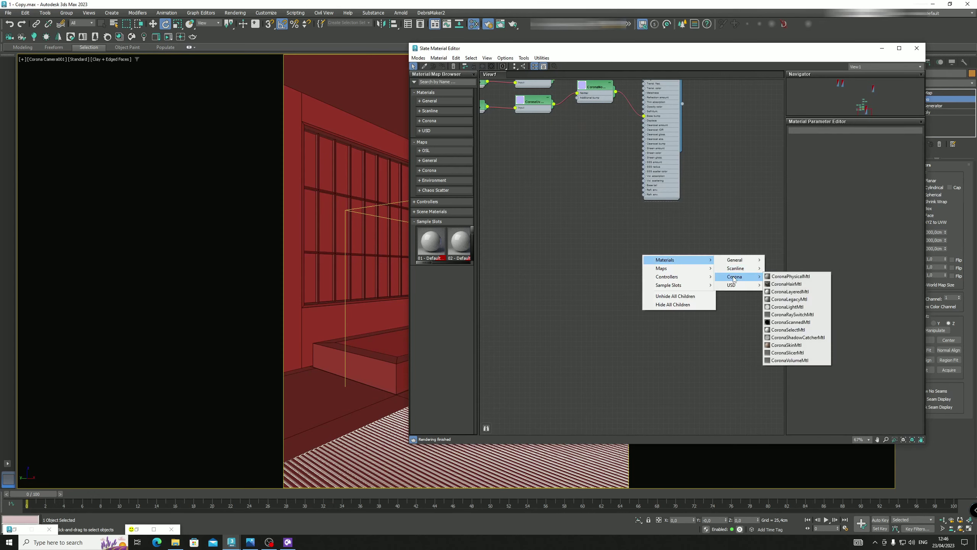
{"action": "left_click", "coordinate": [790, 276]}
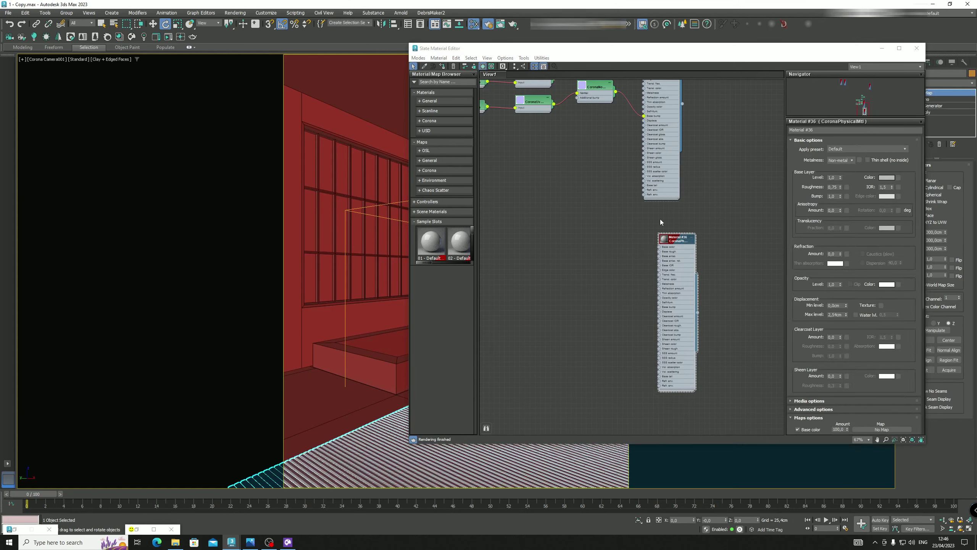
{"action": "left_click", "coordinate": [357, 353]}
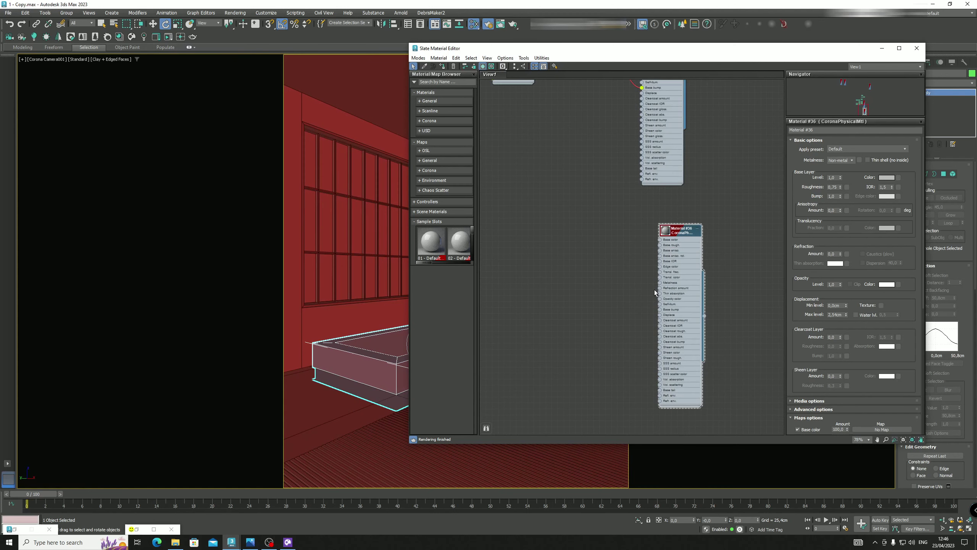
{"action": "scroll", "coordinate": [654, 290], "scroll_direction": "up", "scroll_amount": 1}
{"action": "middle_click_drag", "start_coordinate": [655, 290], "coordinate": [666, 251]}
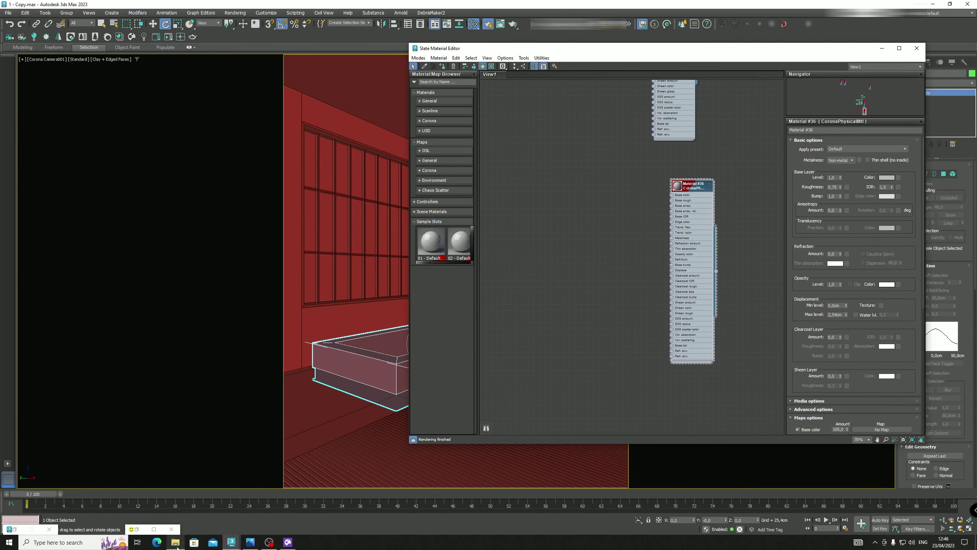
{"action": "right_click", "coordinate": [553, 219]}
{"action": "mouse_move", "coordinate": [589, 230]}
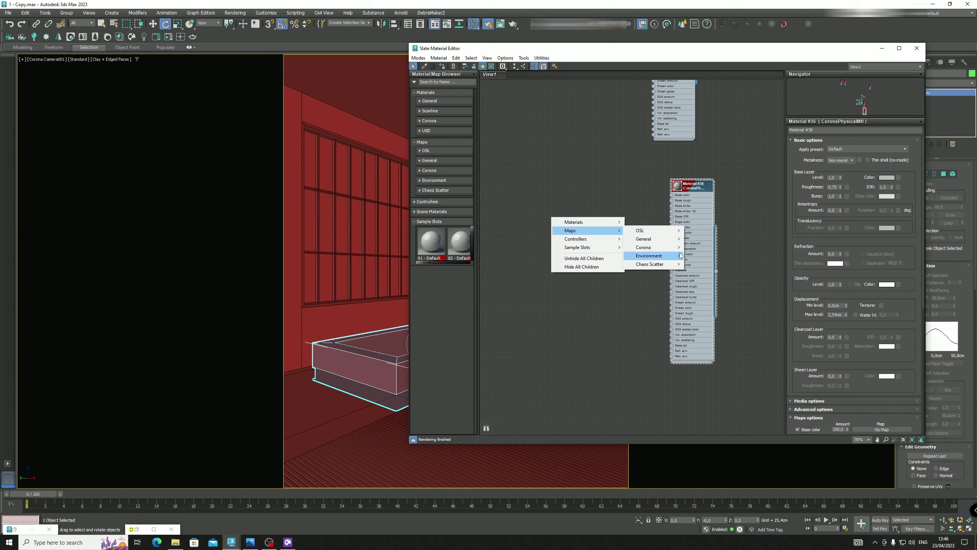
{"action": "mouse_move", "coordinate": [650, 247]}
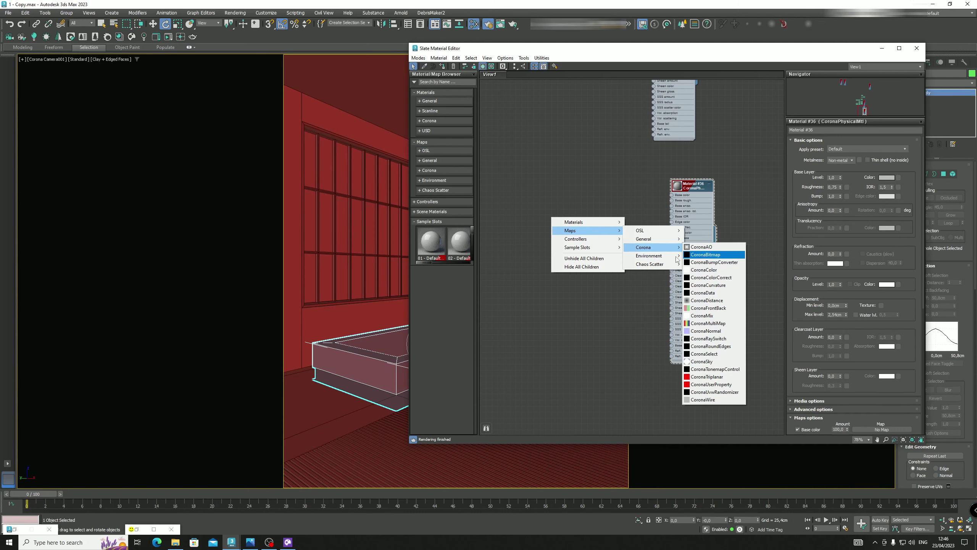
{"action": "left_click", "coordinate": [702, 255]}
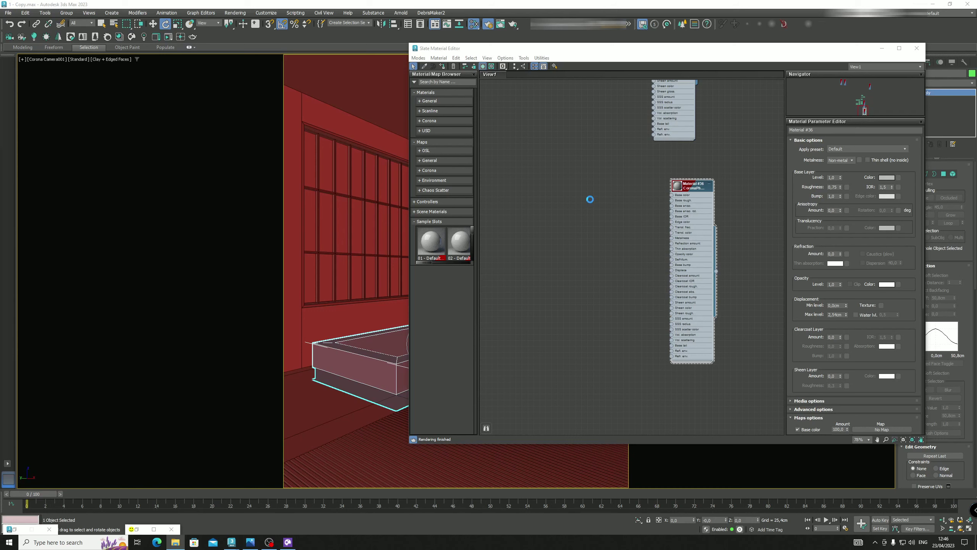
Connect the WoodCrownSmoothWalnut001 COL bitmap to the new material's base color and the GLOSS bitmap to its base roughness
{"action": "left_click_drag", "start_coordinate": [608, 194], "coordinate": [629, 199]}
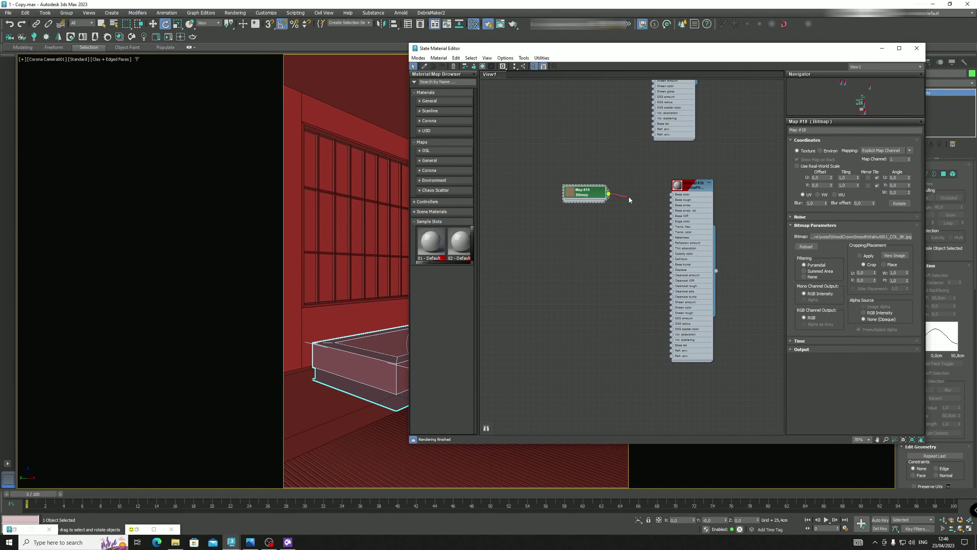
{"action": "scroll", "coordinate": [634, 203], "scroll_direction": "up", "scroll_amount": 4}
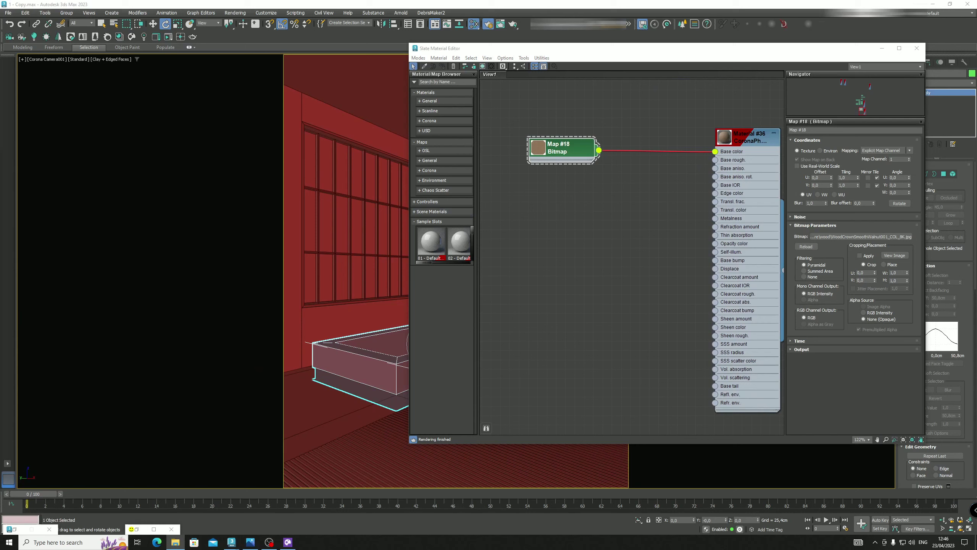
{"action": "left_click_drag", "start_coordinate": [386, 231], "coordinate": [739, 152]}
{"action": "scroll", "coordinate": [579, 200], "scroll_direction": "up", "scroll_amount": 1}
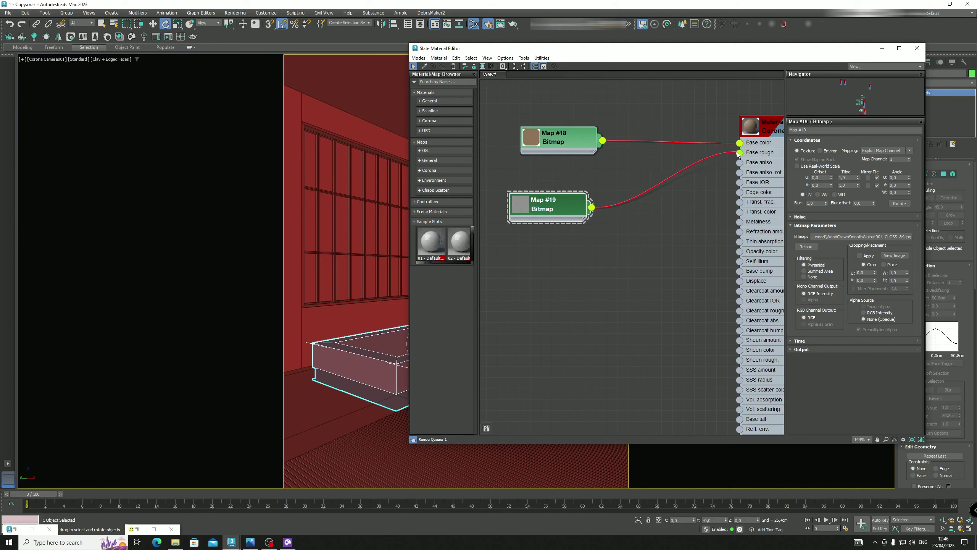
{"action": "left_click_drag", "start_coordinate": [544, 221], "coordinate": [588, 210]}
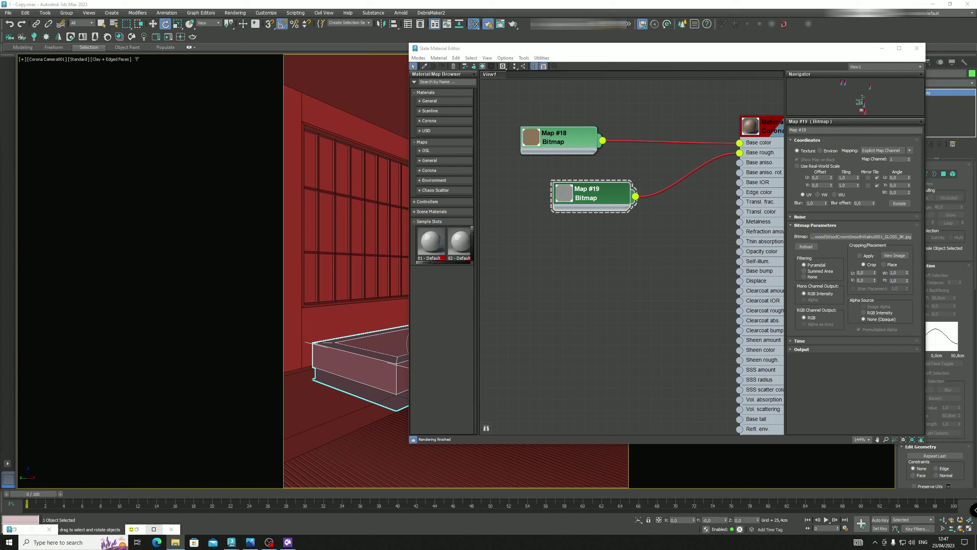
Bring in the WoodCrownSmoothWalnut001 NRM bitmap and connect it through a CoronaNormal map to the material's base bump
{"action": "left_click_drag", "start_coordinate": [0, 339], "coordinate": [585, 266]}
{"action": "right_click", "coordinate": [626, 255]}
{"action": "mouse_move", "coordinate": [658, 269]}
{"action": "mouse_move", "coordinate": [723, 288]}
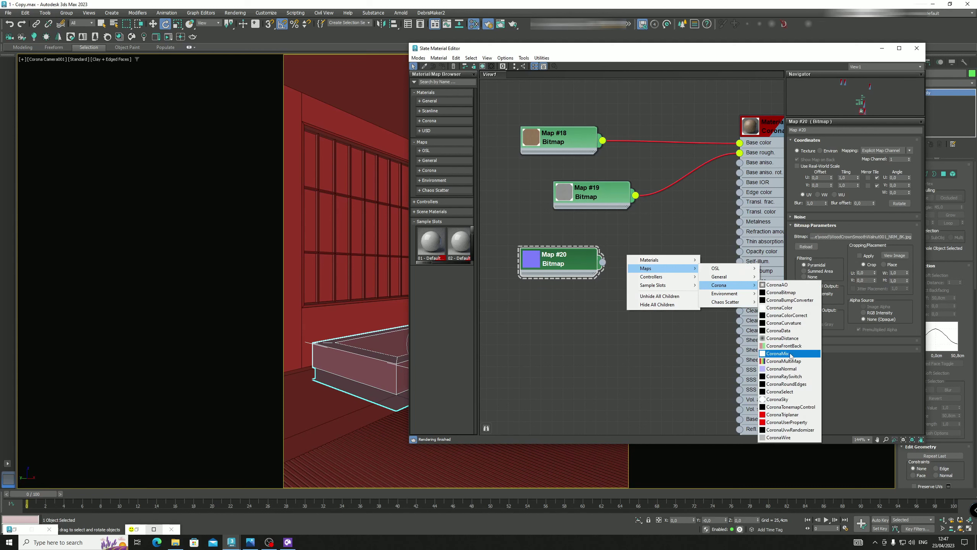
{"action": "left_click", "coordinate": [789, 378]}
{"action": "left_click_drag", "start_coordinate": [572, 252], "coordinate": [587, 276]}
{"action": "left_click_drag", "start_coordinate": [545, 262], "coordinate": [524, 272]}
{"action": "middle_click_drag", "start_coordinate": [693, 279], "coordinate": [656, 277]}
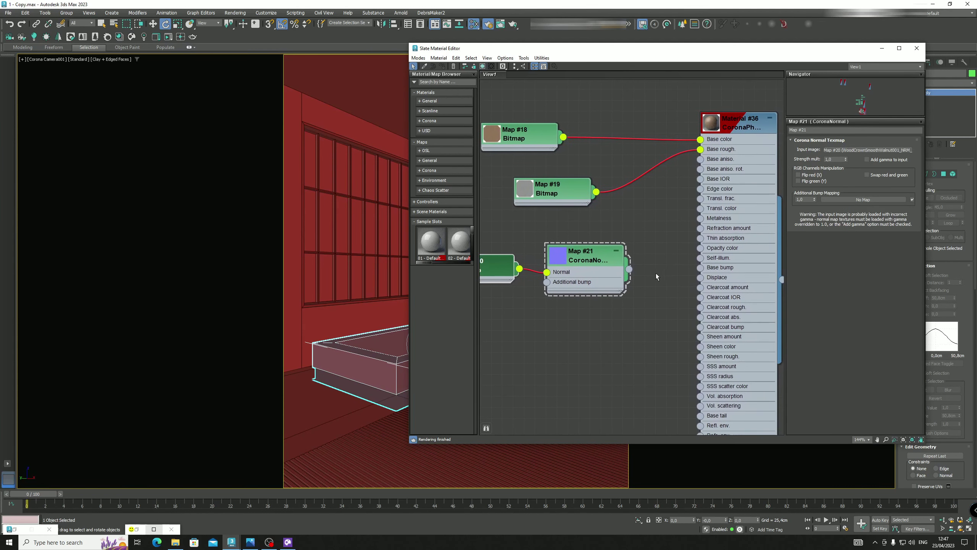
{"action": "left_click_drag", "start_coordinate": [629, 269], "coordinate": [701, 271]}
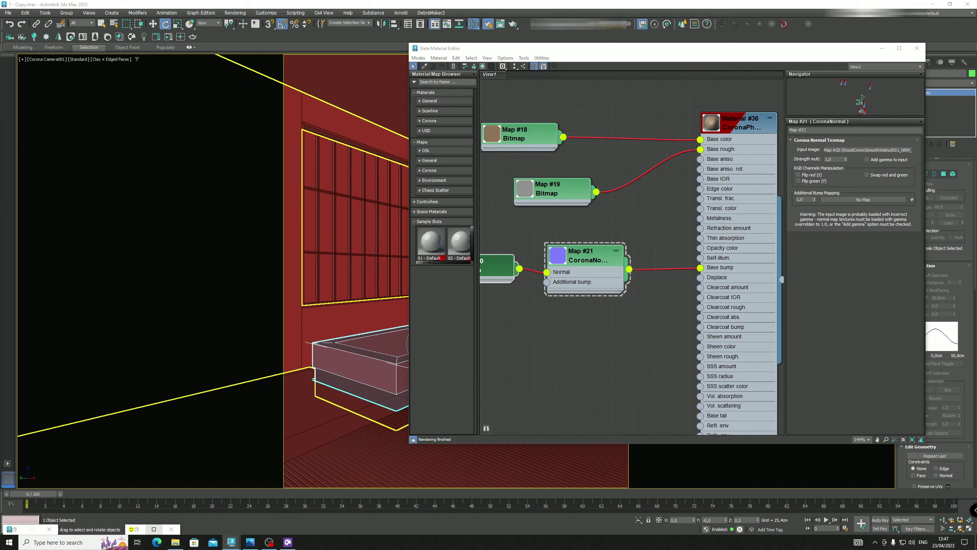
Bring in the WoodCrownSmoothWalnut001 NRM16 bitmap, connect it to the CoronaNormal map's additional bump, and enable Add gamma to input
{"action": "left_click", "coordinate": [175, 543]}
{"action": "left_click_drag", "start_coordinate": [231, 425], "coordinate": [506, 305]}
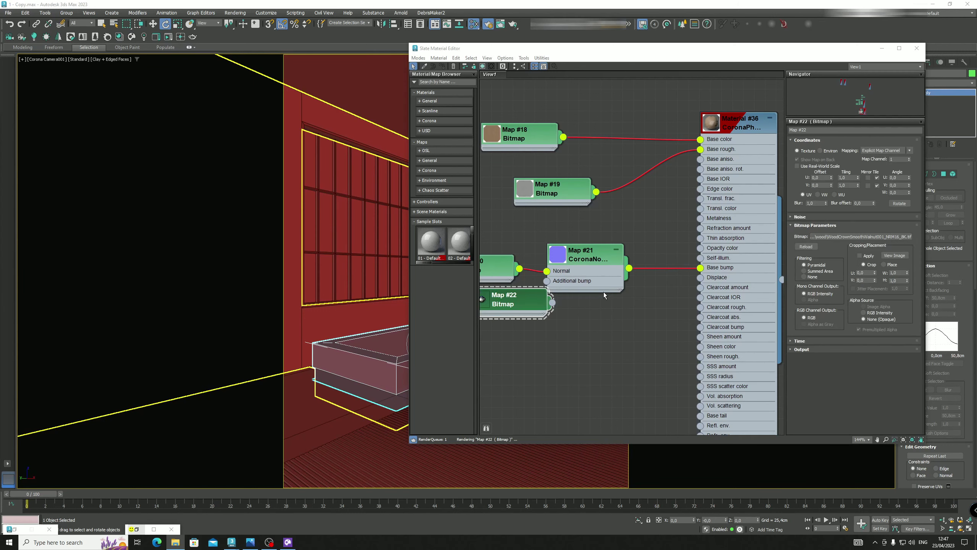
{"action": "left_click_drag", "start_coordinate": [528, 307], "coordinate": [546, 280]}
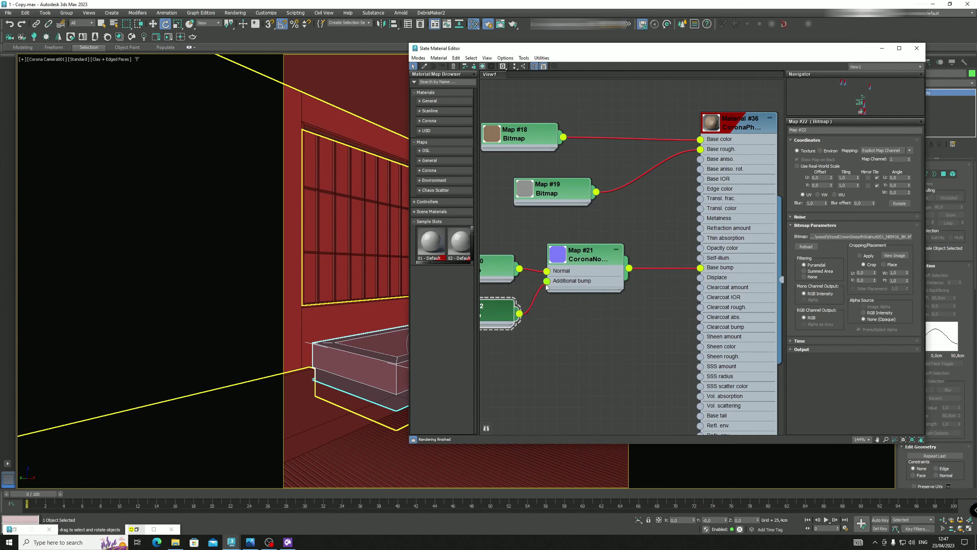
{"action": "double_click", "coordinate": [600, 254]}
{"action": "double_click", "coordinate": [728, 127]}
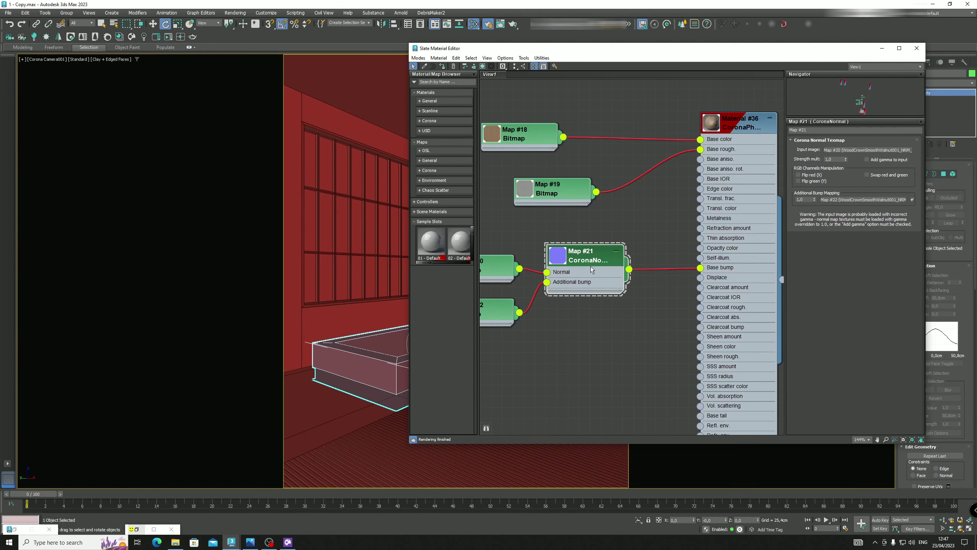
{"action": "double_click", "coordinate": [716, 136]}
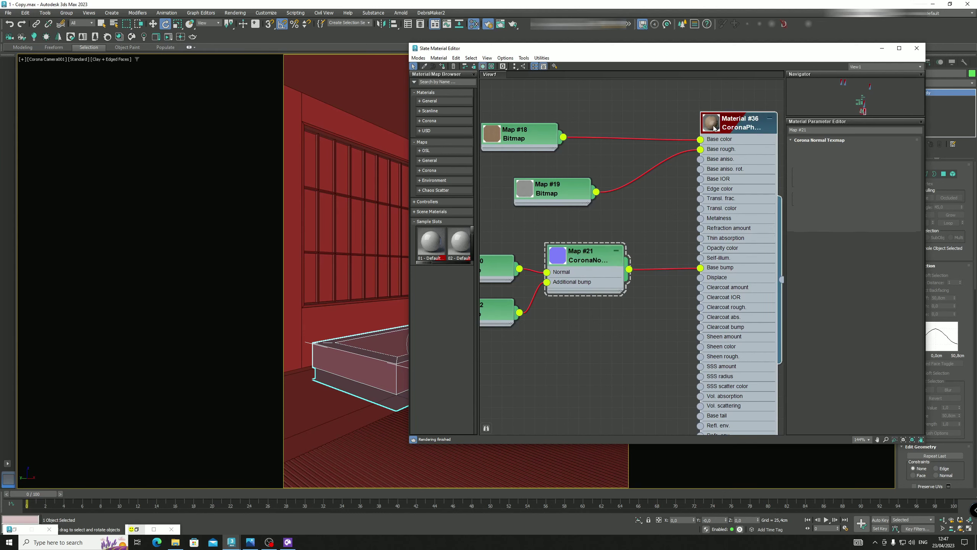
{"action": "double_click", "coordinate": [577, 268]}
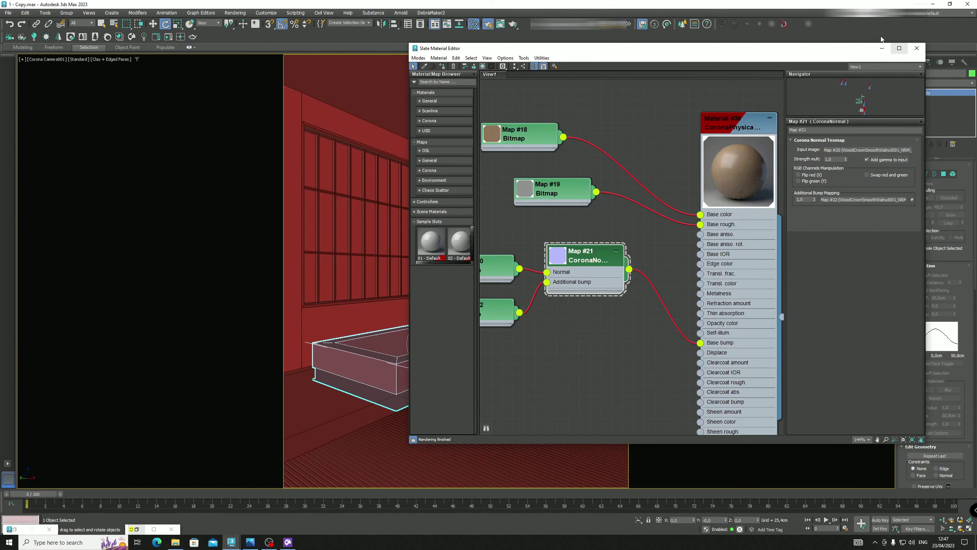
Put the material editor away, bring back the Corona render window and start interactive rendering
{"action": "left_click", "coordinate": [882, 48]}
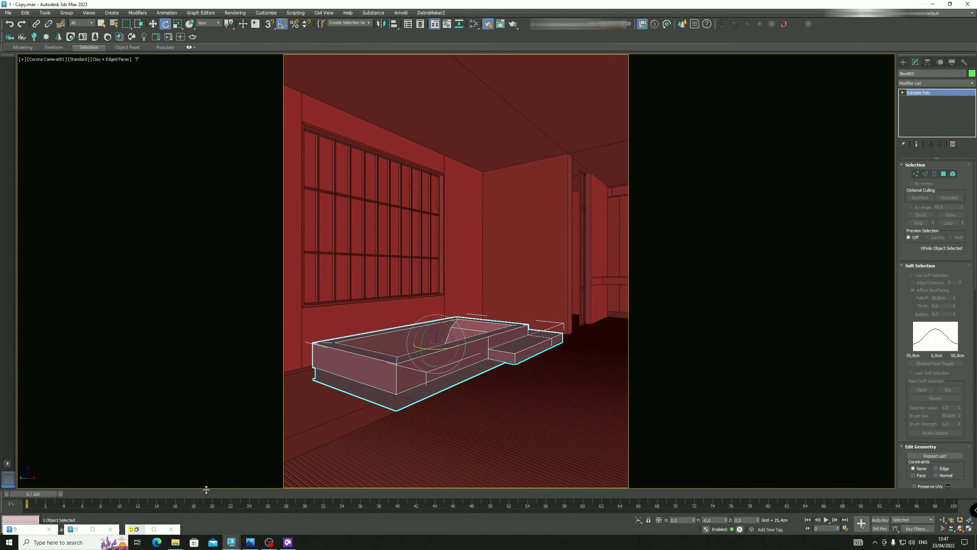
{"action": "left_click", "coordinate": [142, 529]}
{"action": "left_click", "coordinate": [408, 72]}
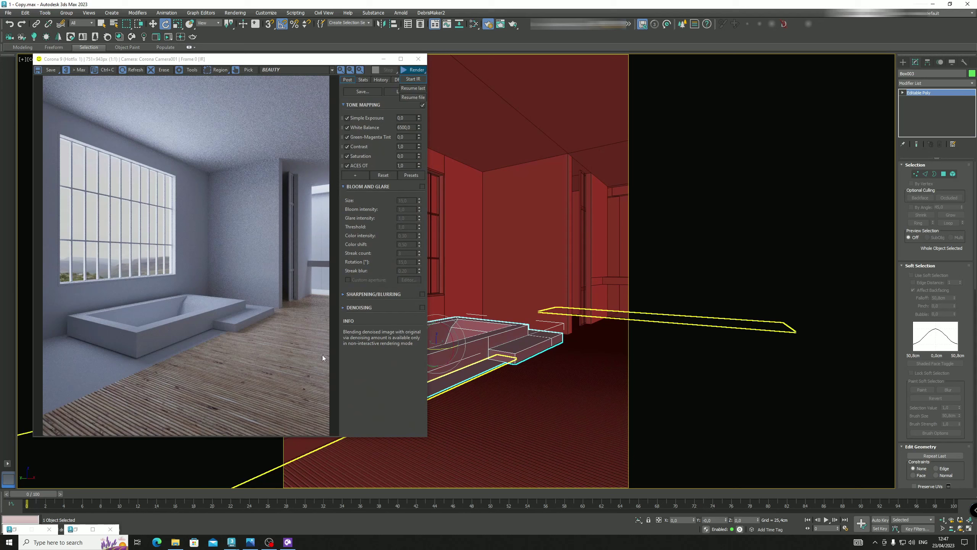
Insert a CoronaColorCorrect map between the walnut COL bitmap and the material's base color
{"action": "left_click", "coordinate": [77, 531]}
{"action": "left_click_drag", "start_coordinate": [562, 210], "coordinate": [548, 214]}
{"action": "left_click_drag", "start_coordinate": [552, 145], "coordinate": [533, 145]}
{"action": "left_click_drag", "start_coordinate": [571, 147], "coordinate": [604, 141]}
{"action": "left_click_drag", "start_coordinate": [673, 134], "coordinate": [705, 213]}
Set the CoronaColorCorrect map's brightness to 0,1 and saturation to -0,1
{"action": "double_click", "coordinate": [636, 126]}
{"action": "double_click", "coordinate": [831, 185]}
{"action": "type", "text": "0,1"}
{"action": "key", "text": "Tab"}
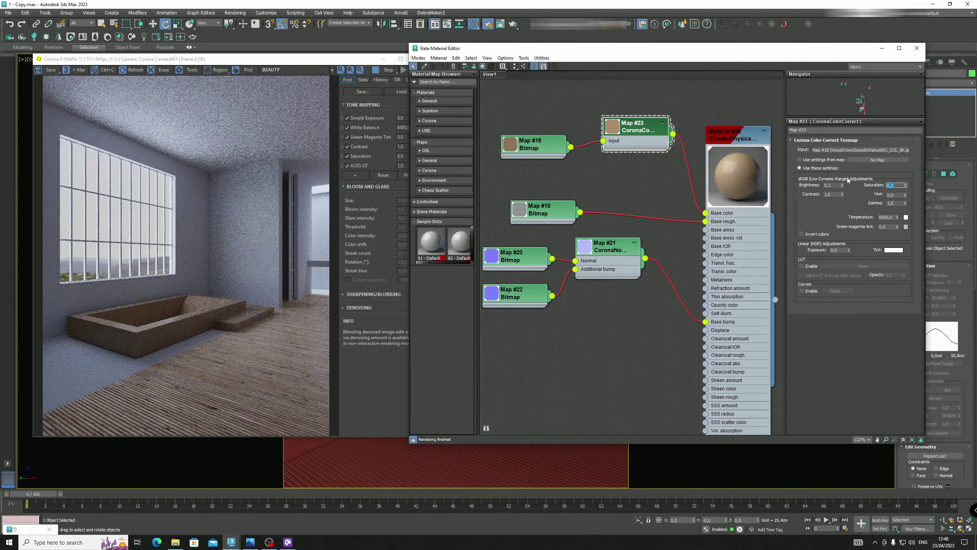
{"action": "type", "text": "-0,1"}
{"action": "key", "text": "Return"}
{"action": "type", "text": ","}
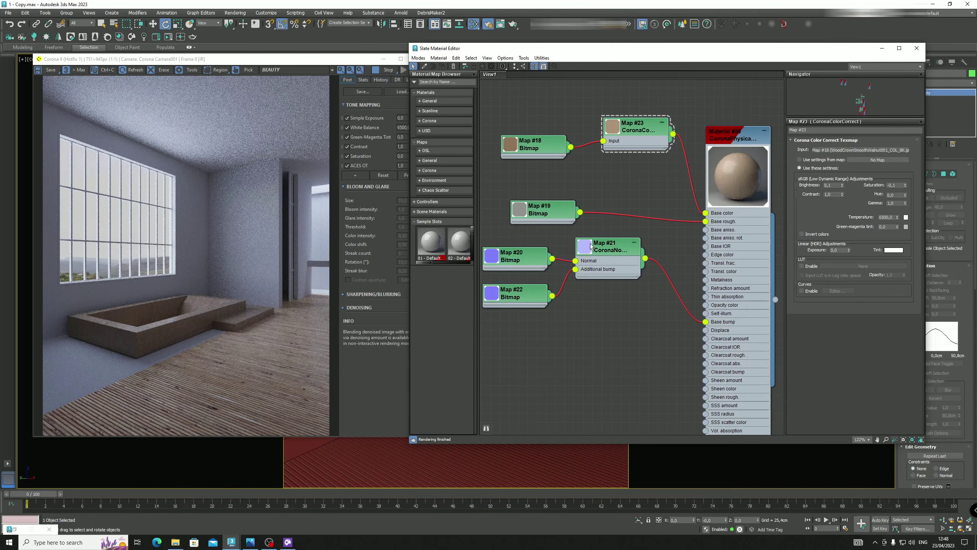
Add a UVW Map modifier to the bathtub with box mapping and a size of 100 cm
{"action": "left_click", "coordinate": [882, 48]}
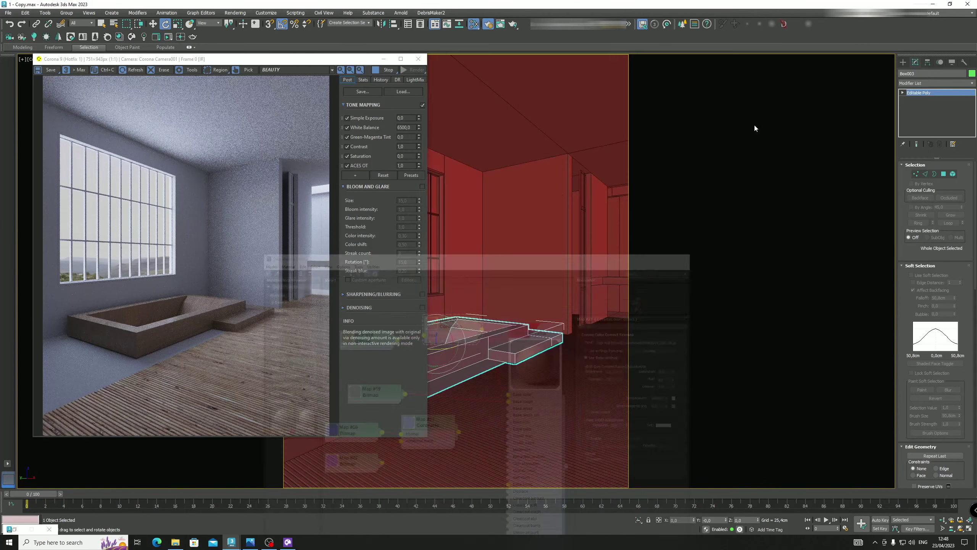
{"action": "left_click_drag", "start_coordinate": [371, 62], "coordinate": [842, 73]}
{"action": "left_click", "coordinate": [936, 83]}
{"action": "left_click", "coordinate": [921, 208]}
{"action": "double_click", "coordinate": [935, 248]}
{"action": "type", "text": "100"}
{"action": "key", "text": "Return"}
Limit the interactive render to a region around the bathtub and rotate its UVW Map gizmo to reorient the wood grain
{"action": "left_click_drag", "start_coordinate": [431, 351], "coordinate": [434, 350]}
{"action": "key", "text": "ctrl+z"}
{"action": "left_click", "coordinate": [910, 92]}
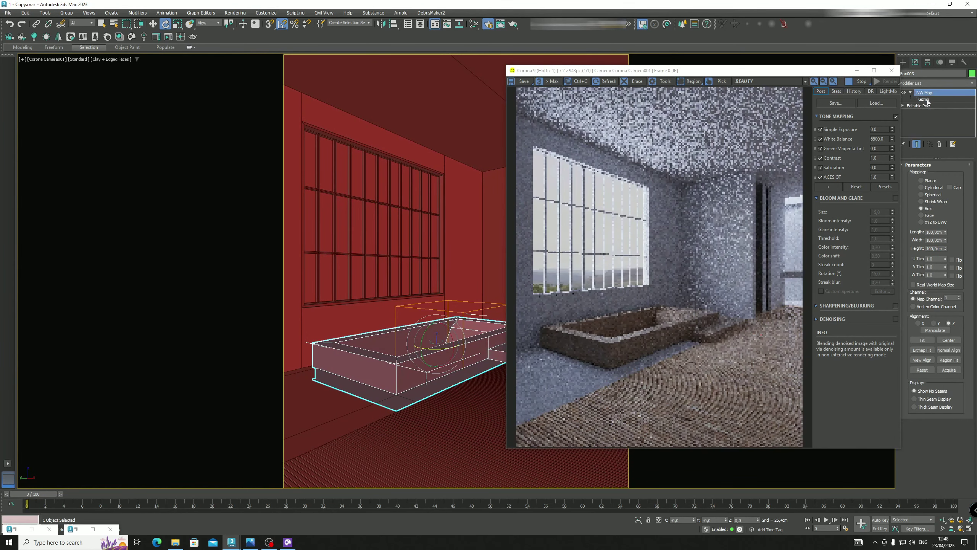
{"action": "left_click", "coordinate": [926, 99]}
{"action": "left_click_drag", "start_coordinate": [449, 351], "coordinate": [485, 350]}
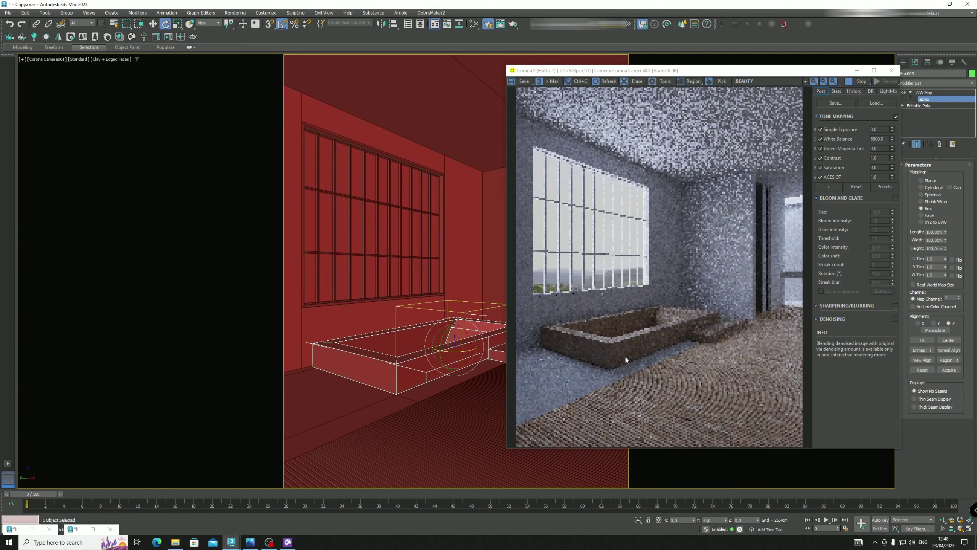
{"action": "left_click", "coordinate": [691, 81]}
{"action": "left_click_drag", "start_coordinate": [729, 299], "coordinate": [538, 376]}
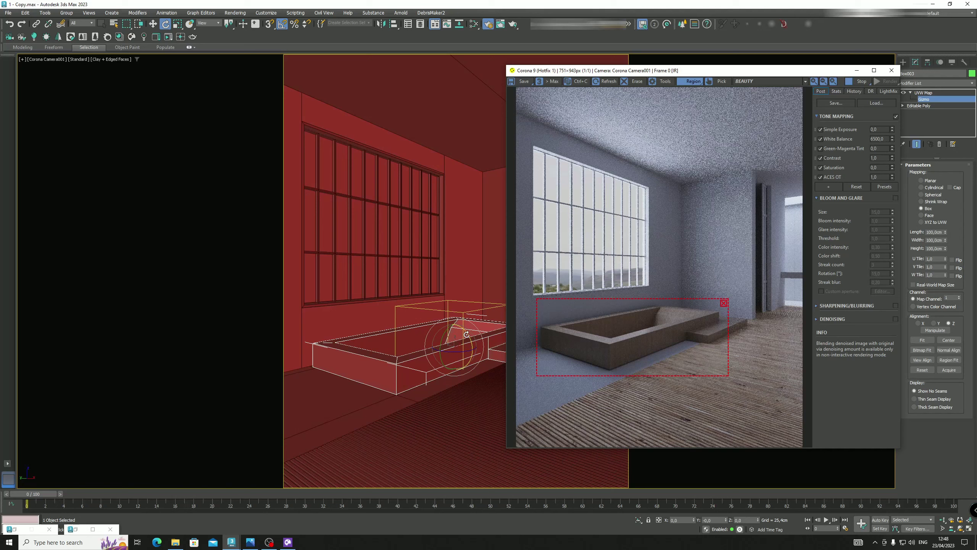
{"action": "left_click_drag", "start_coordinate": [467, 332], "coordinate": [480, 362]}
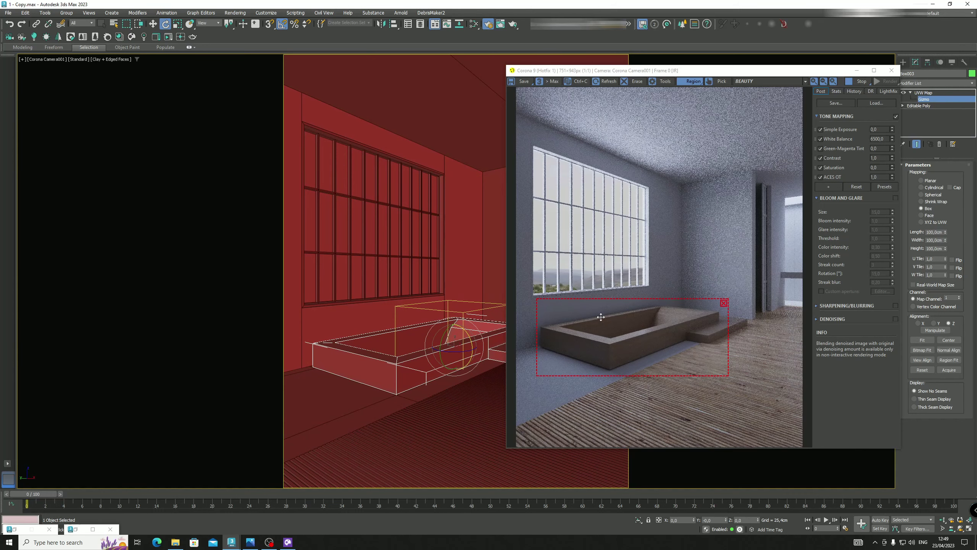
Set the bathtub's UVW Map length, width and height to 350 cm
{"action": "left_click", "coordinate": [930, 231]}
{"action": "type", "text": "350"}
{"action": "key", "text": "Tab"}
{"action": "type", "text": "3"}
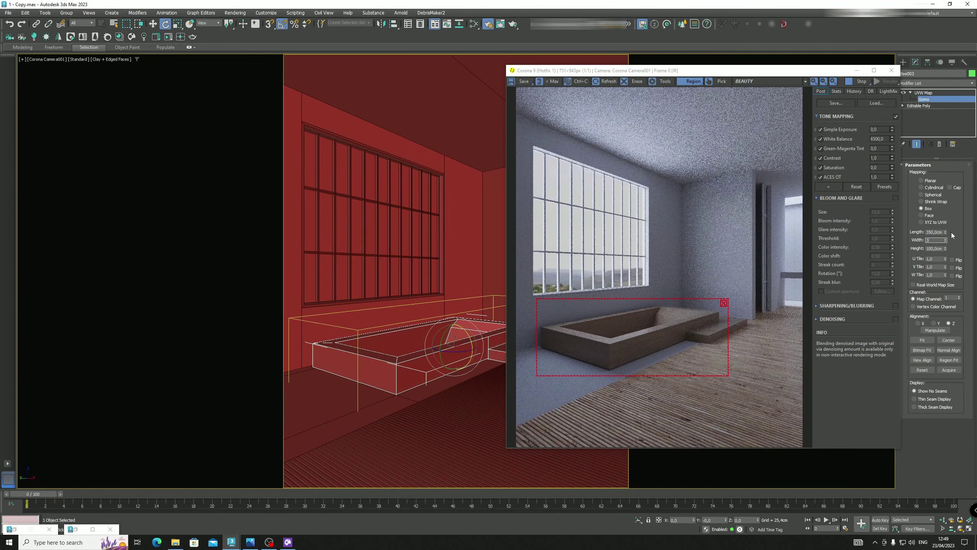
{"action": "type", "text": "50"}
{"action": "key", "text": "Tab"}
{"action": "type", "text": "3"}
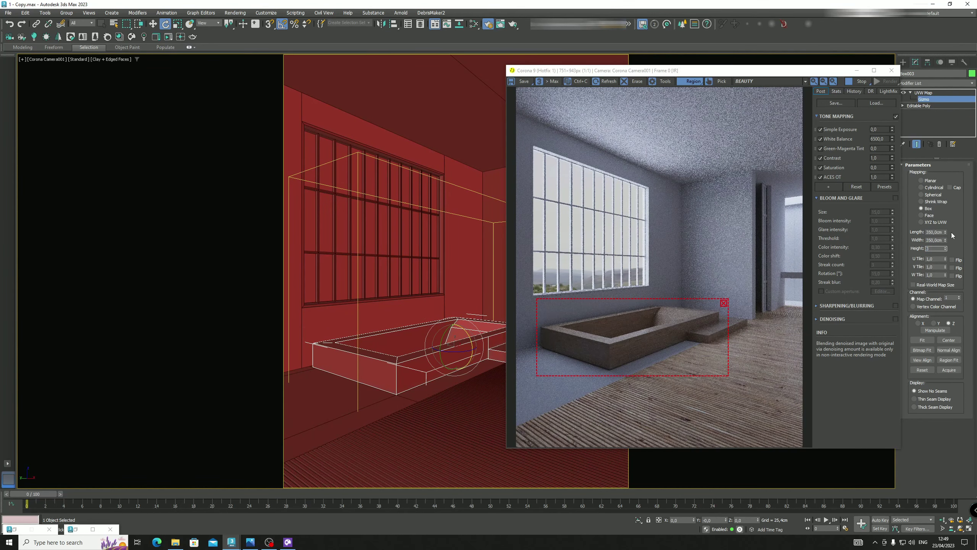
{"action": "type", "text": "50"}
{"action": "key", "text": "Return"}
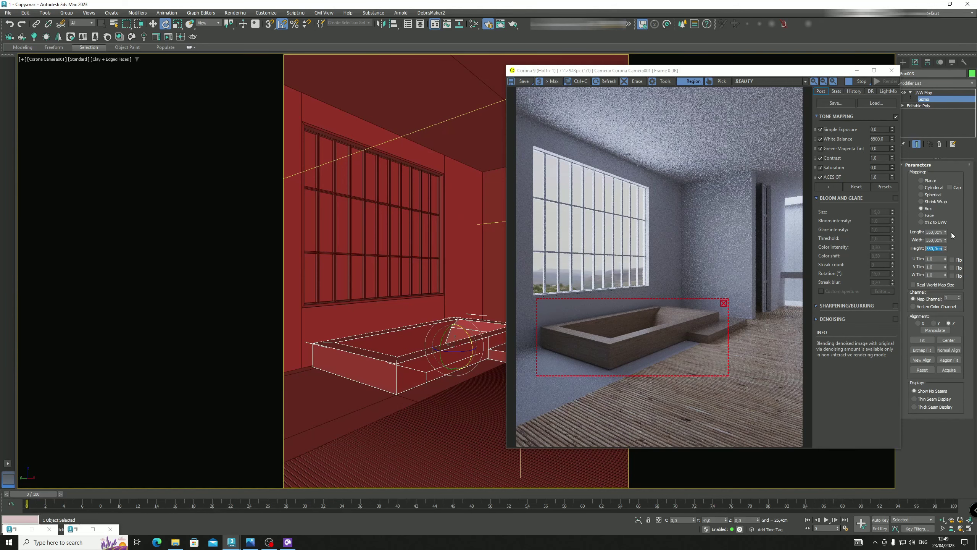
Create a CoronaRoundEdges map below the walnut maps and connect it to the bathtub material's displacement
{"action": "left_click", "coordinate": [76, 530]}
{"action": "scroll", "coordinate": [593, 324], "scroll_direction": "down", "scroll_amount": 3}
{"action": "right_click", "coordinate": [530, 304]}
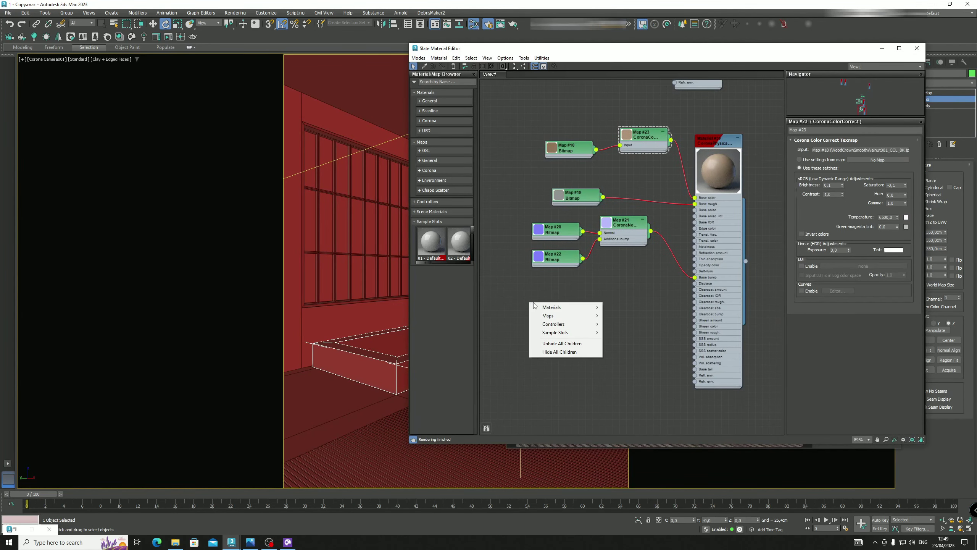
{"action": "mouse_move", "coordinate": [563, 316]}
{"action": "mouse_move", "coordinate": [619, 333]}
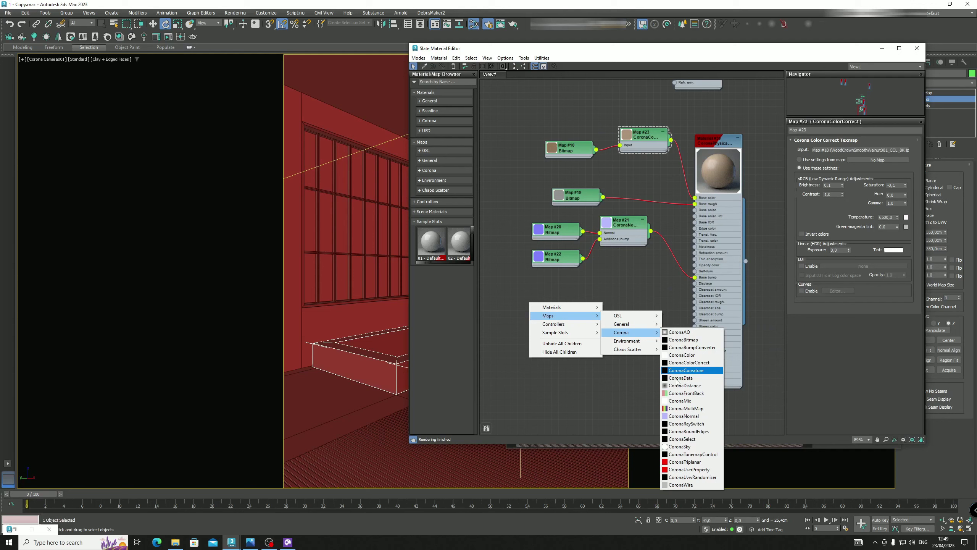
{"action": "left_click", "coordinate": [689, 431]}
{"action": "scroll", "coordinate": [622, 288], "scroll_direction": "up", "scroll_amount": 2}
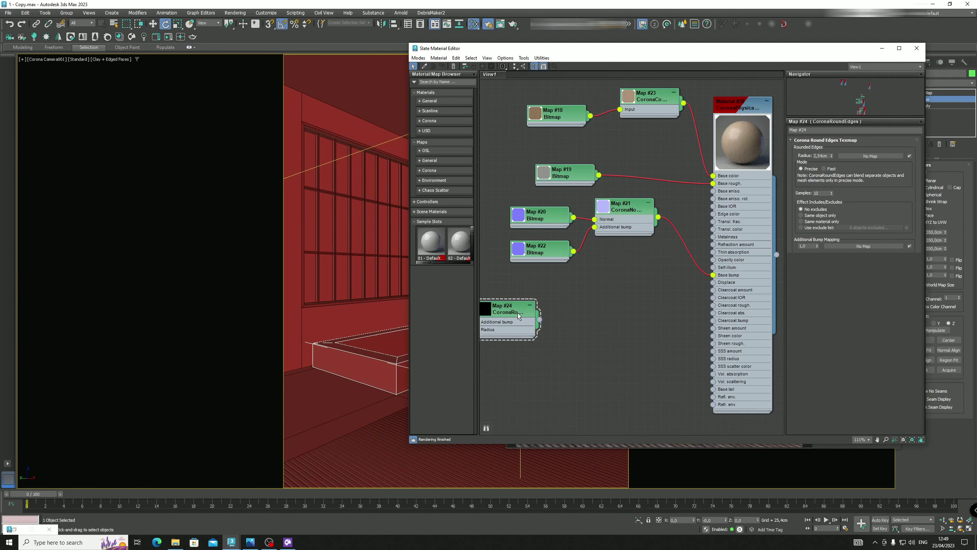
{"action": "left_click_drag", "start_coordinate": [581, 320], "coordinate": [713, 282]}
{"action": "left_click_drag", "start_coordinate": [550, 318], "coordinate": [590, 298]}
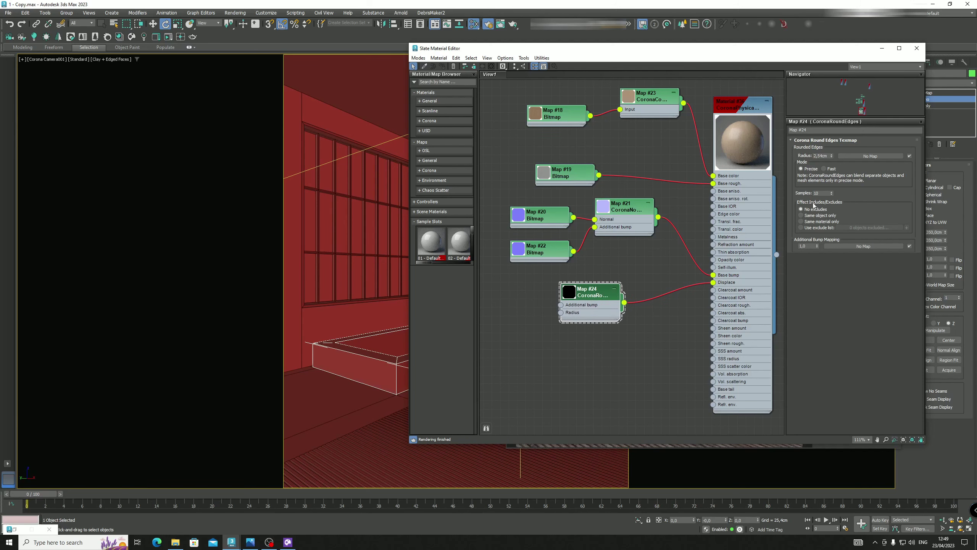
Set the CoronaRoundEdges map's radius to 1 cm
{"action": "left_click", "coordinate": [882, 48]}
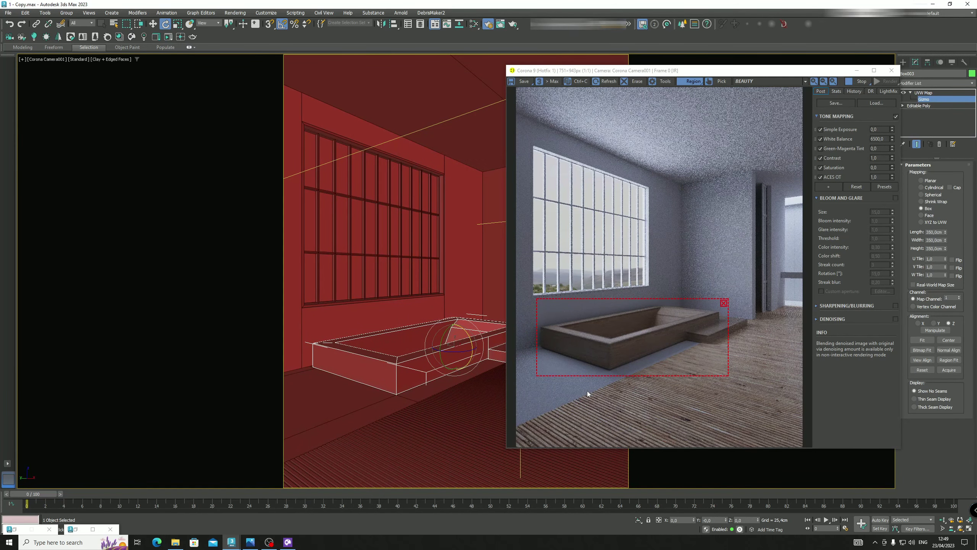
{"action": "left_click", "coordinate": [93, 529]}
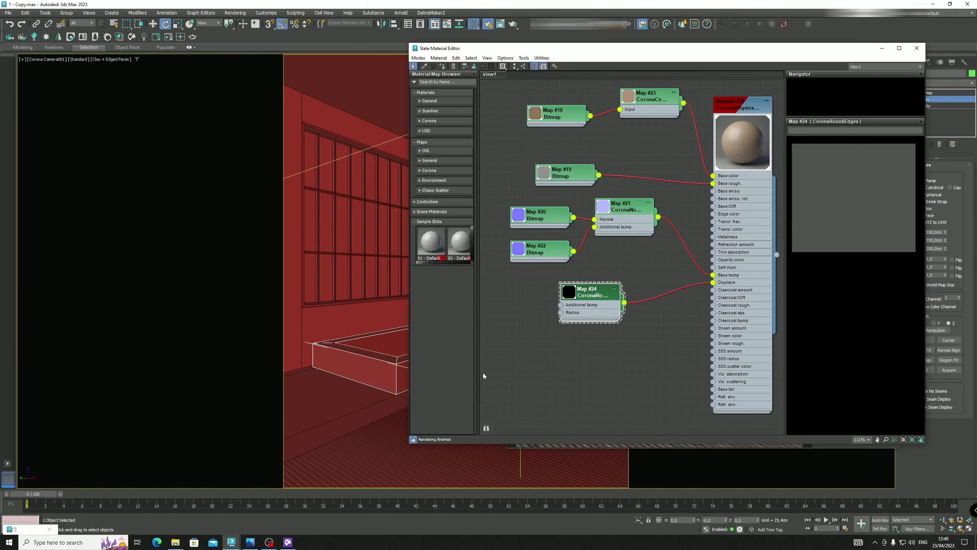
{"action": "left_click", "coordinate": [829, 155]}
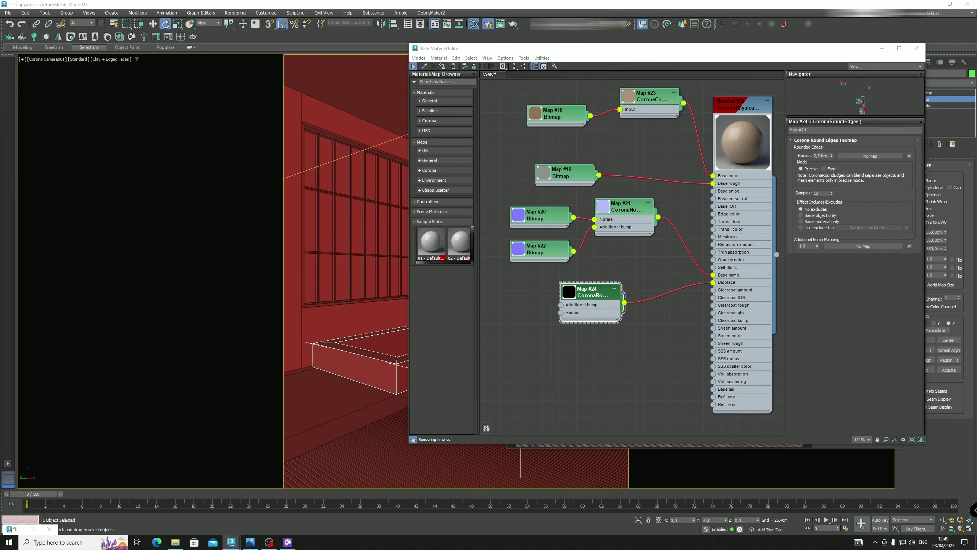
{"action": "left_click", "coordinate": [820, 156]}
{"action": "type", "text": "1"}
{"action": "key", "text": "Return"}
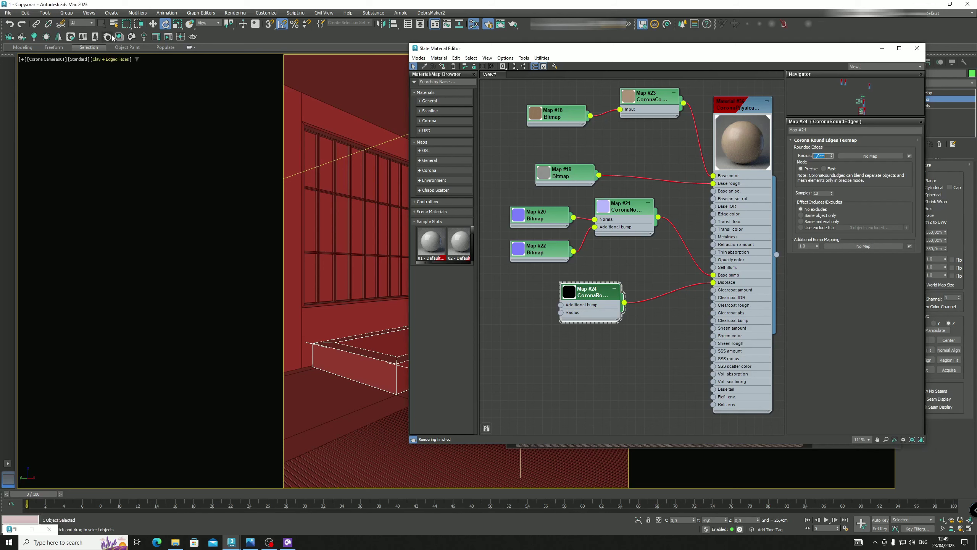
{"action": "left_click", "coordinate": [168, 37]}
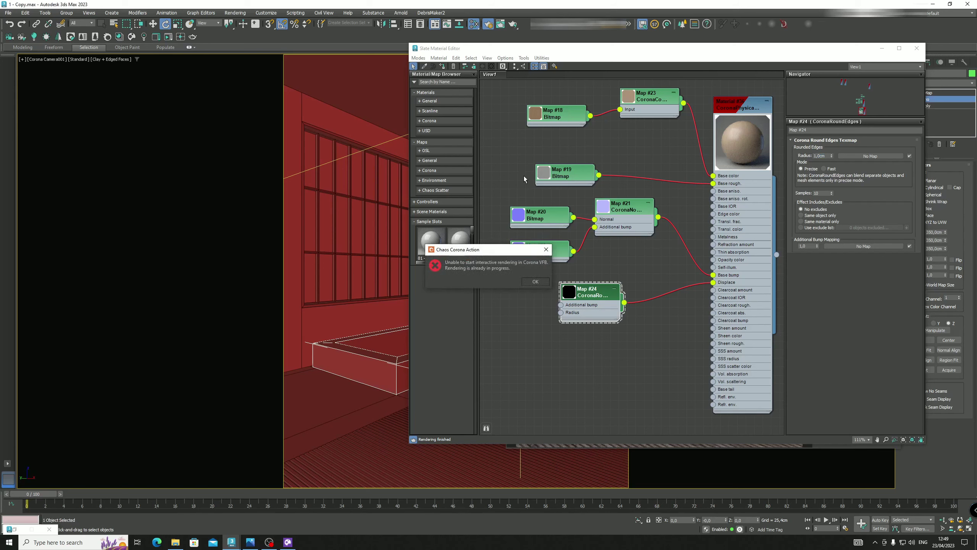
{"action": "left_click", "coordinate": [536, 281]}
Place the material editor beside the render and connect the walnut COL bitmap to the CoronaRoundEdges map's additional bump
{"action": "left_click_drag", "start_coordinate": [653, 51], "coordinate": [276, 64]}
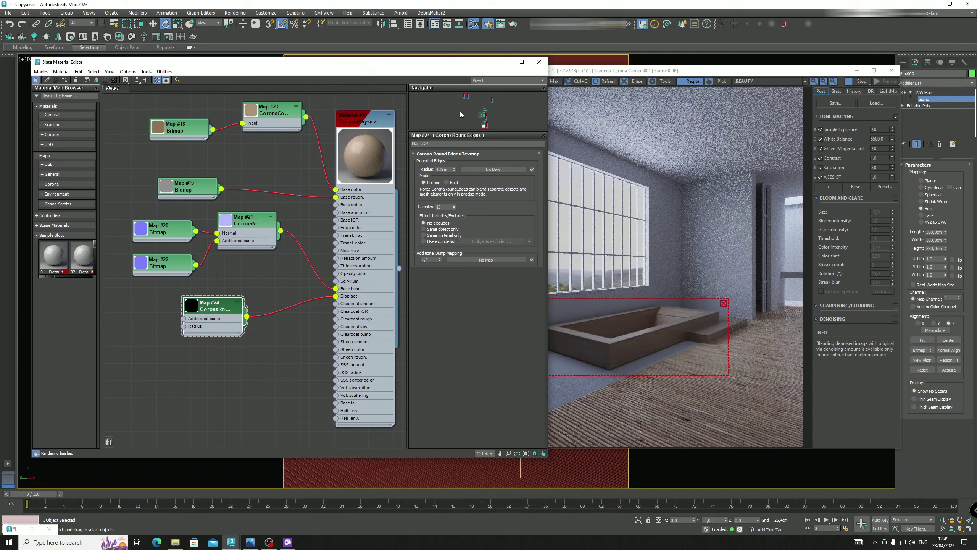
{"action": "left_click_drag", "start_coordinate": [214, 305], "coordinate": [264, 287]}
{"action": "left_click_drag", "start_coordinate": [213, 130], "coordinate": [234, 302]}
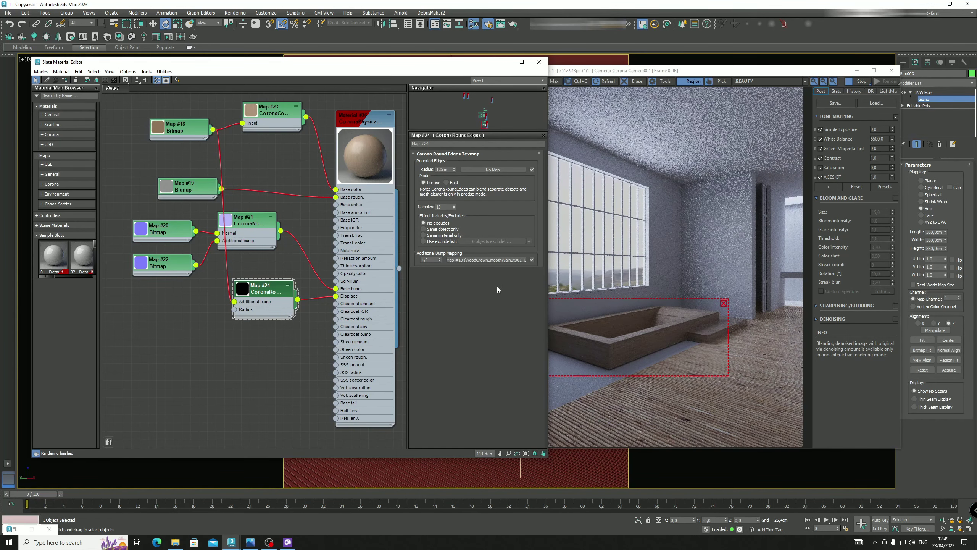
{"action": "left_click", "coordinate": [292, 355]}
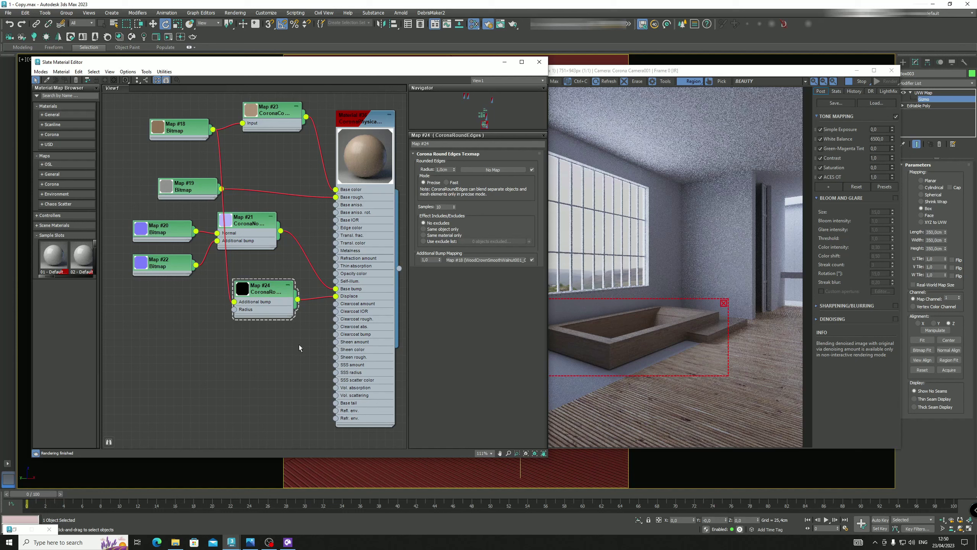
Create a new CoronaPhysicalMtl and position it below the walnut material's node network
{"action": "scroll", "coordinate": [269, 254], "scroll_direction": "down", "scroll_amount": 5}
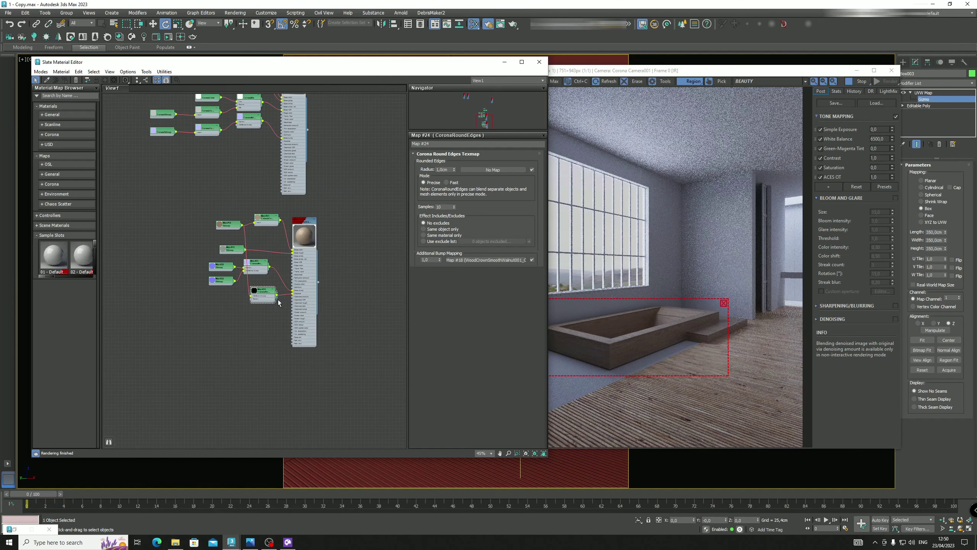
{"action": "left_click_drag", "start_coordinate": [332, 333], "coordinate": [207, 154]}
{"action": "left_click", "coordinate": [356, 197]}
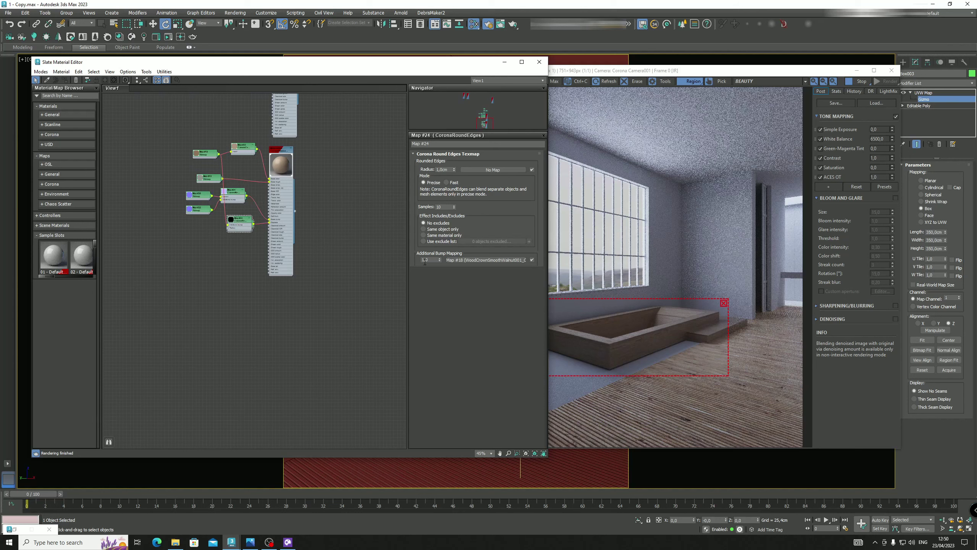
{"action": "middle_click_drag", "start_coordinate": [316, 278], "coordinate": [343, 264]}
{"action": "right_click", "coordinate": [293, 284]}
{"action": "mouse_move", "coordinate": [317, 287]}
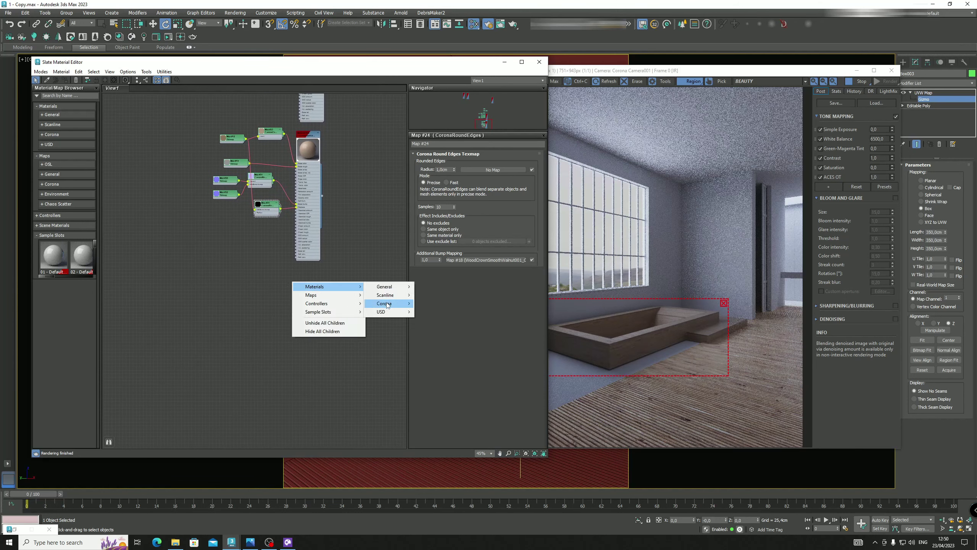
{"action": "mouse_move", "coordinate": [385, 303]}
{"action": "left_click", "coordinate": [428, 304]}
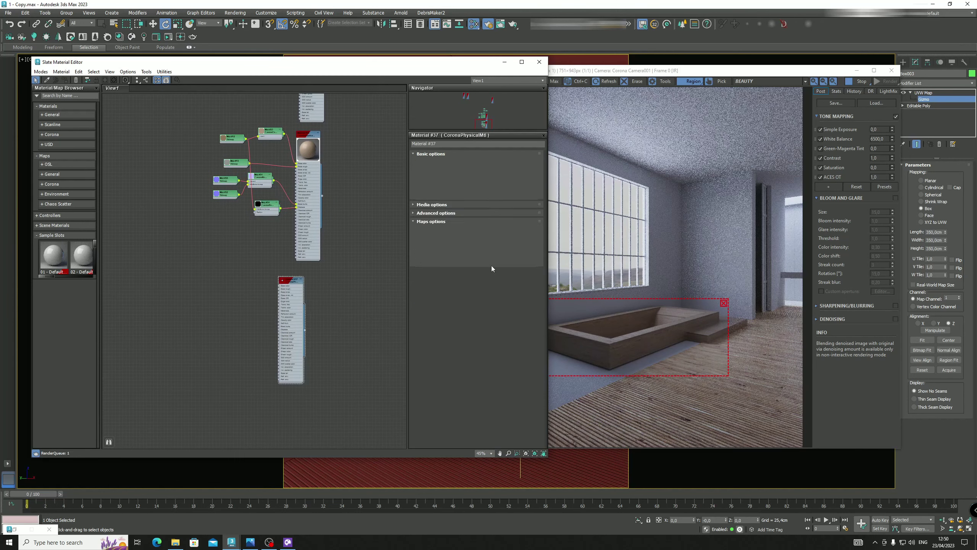
{"action": "left_click_drag", "start_coordinate": [286, 284], "coordinate": [308, 285]}
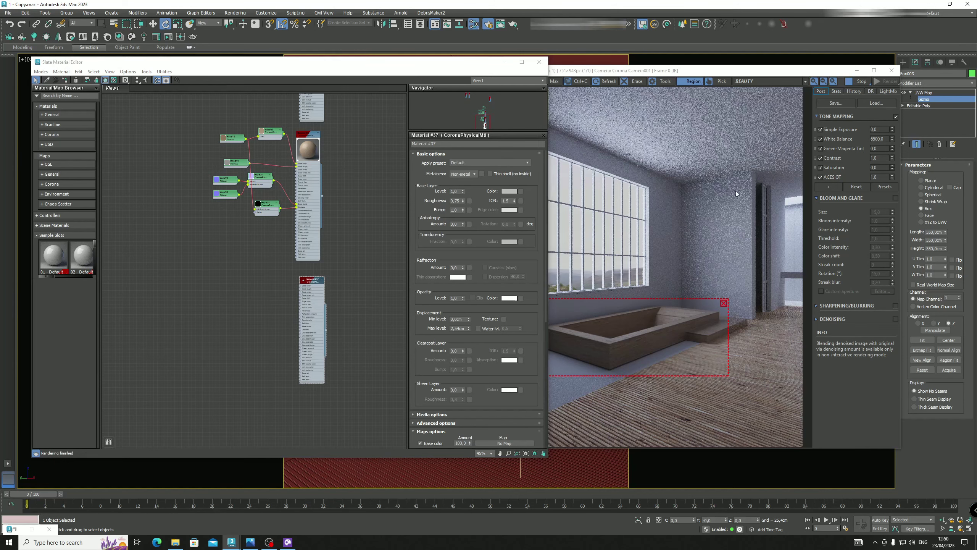
Clear the render region around the bathtub and minimize the render window
{"action": "left_click", "coordinate": [723, 306]}
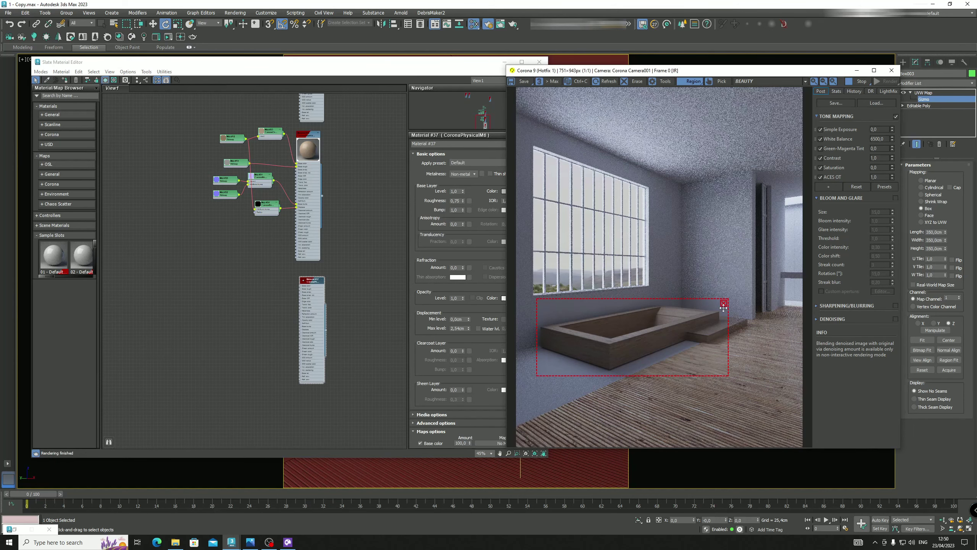
{"action": "left_click", "coordinate": [857, 70]}
{"action": "left_click", "coordinate": [563, 180]}
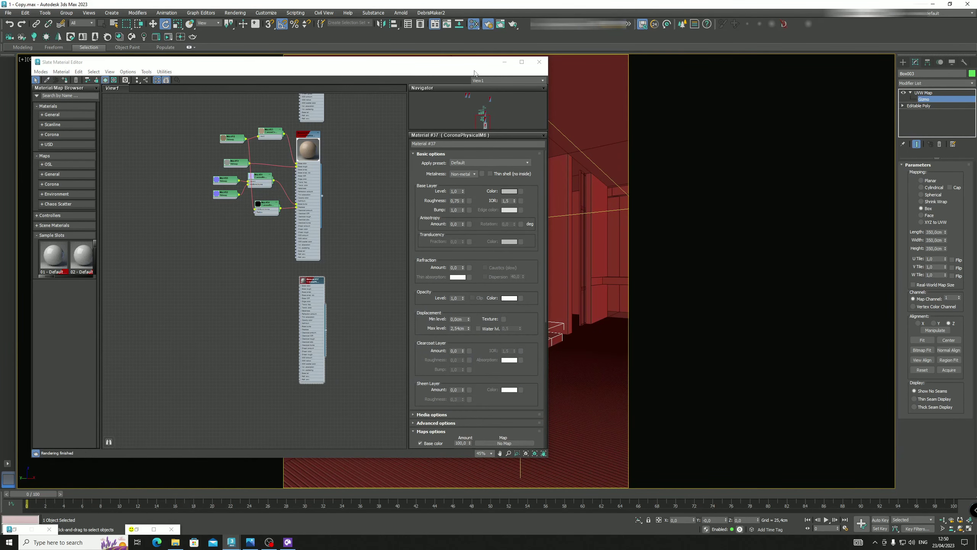
Leave the bathtub's UVW Map gizmo level and select the room's wall object beside the material editor
{"action": "left_click_drag", "start_coordinate": [475, 71], "coordinate": [410, 66]}
{"action": "left_click", "coordinate": [922, 99]}
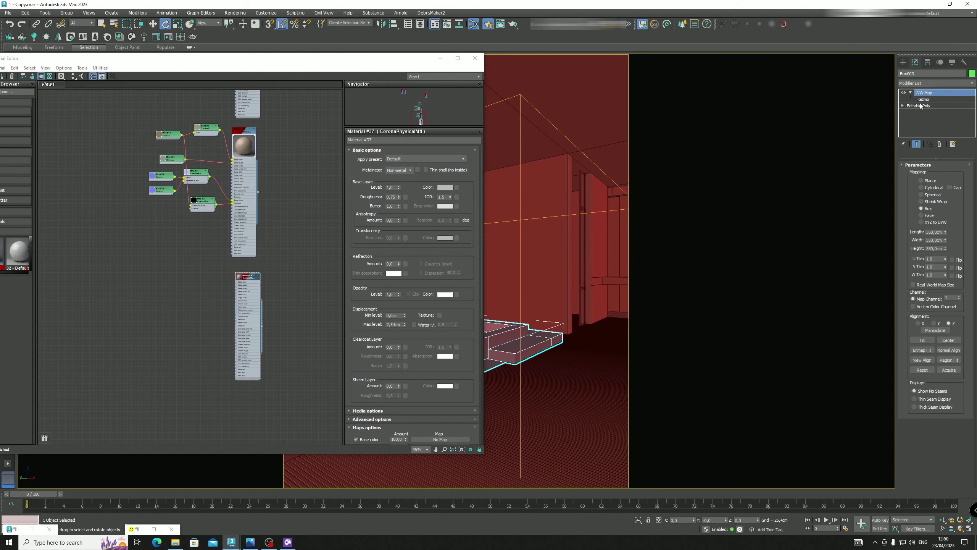
{"action": "left_click", "coordinate": [800, 200]}
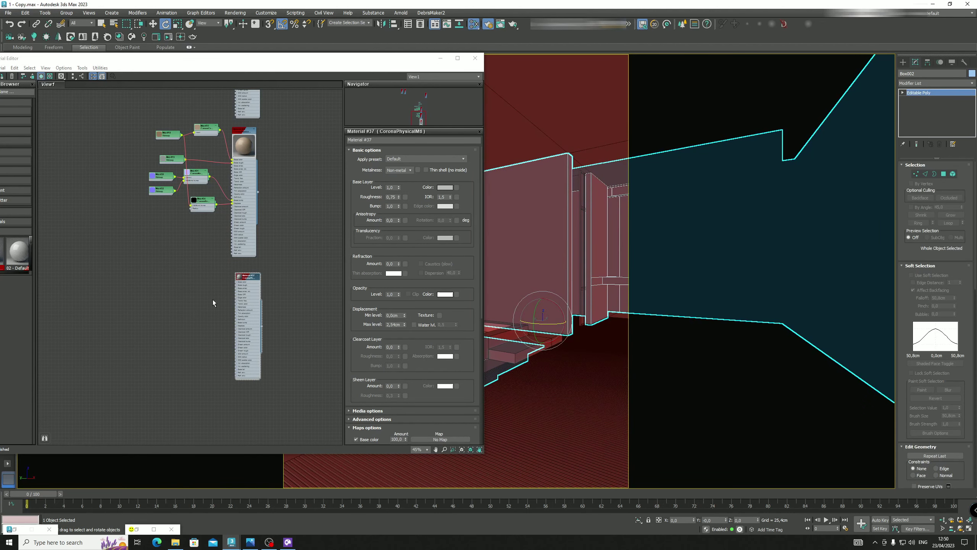
{"action": "left_click_drag", "start_coordinate": [63, 60], "coordinate": [95, 61]}
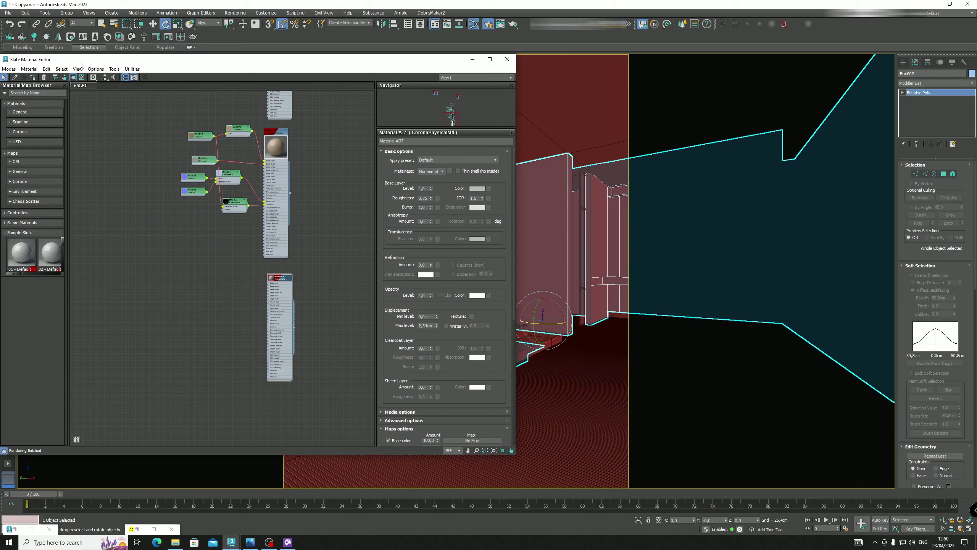
Add the Plaster16 COL_VAR2 and GLOSS bitmaps and connect them to the new material's base color and base roughness
{"action": "scroll", "coordinate": [238, 304], "scroll_direction": "up", "scroll_amount": 3}
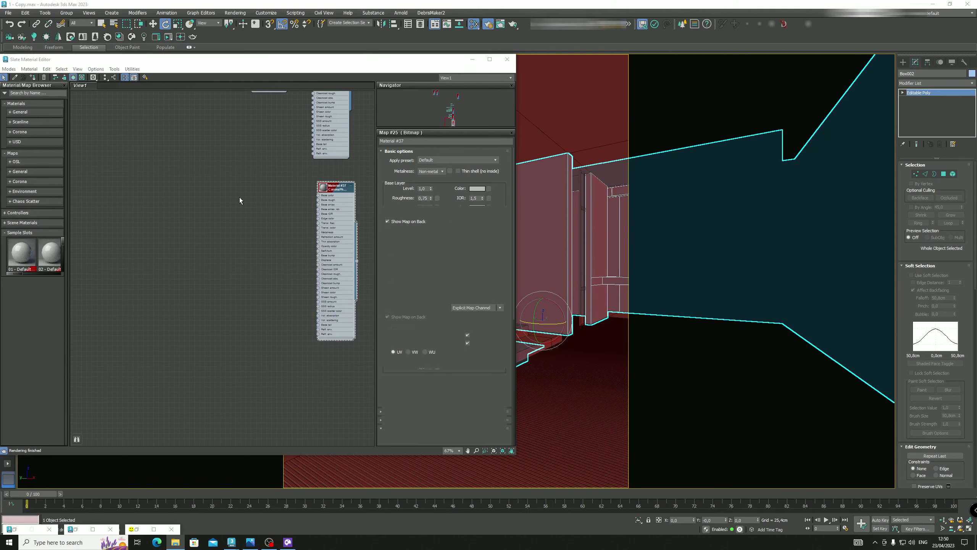
{"action": "scroll", "coordinate": [242, 199], "scroll_direction": "up", "scroll_amount": 2}
{"action": "left_click_drag", "start_coordinate": [204, 199], "coordinate": [235, 207]}
{"action": "middle_click_drag", "start_coordinate": [270, 198], "coordinate": [207, 198]}
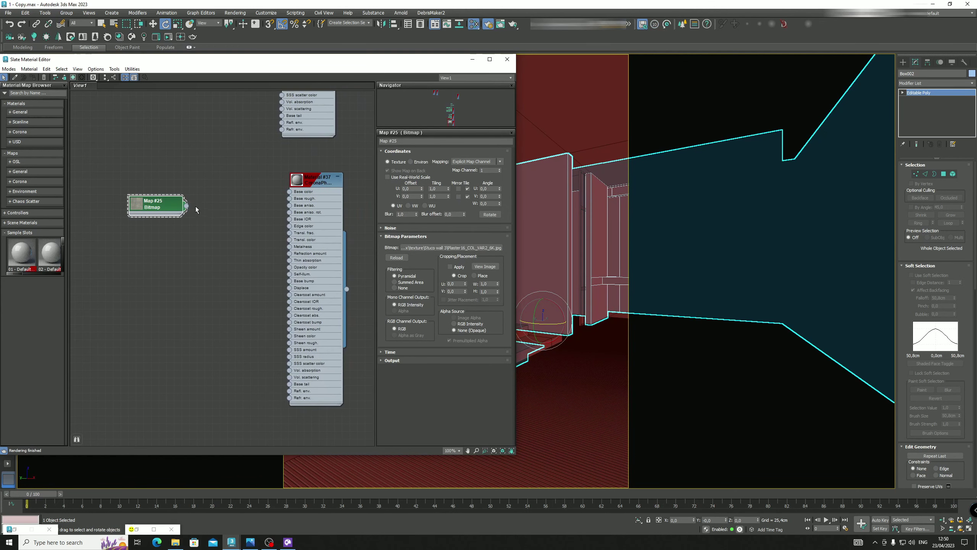
{"action": "left_click_drag", "start_coordinate": [186, 206], "coordinate": [290, 191]}
{"action": "left_click_drag", "start_coordinate": [165, 202], "coordinate": [165, 187]}
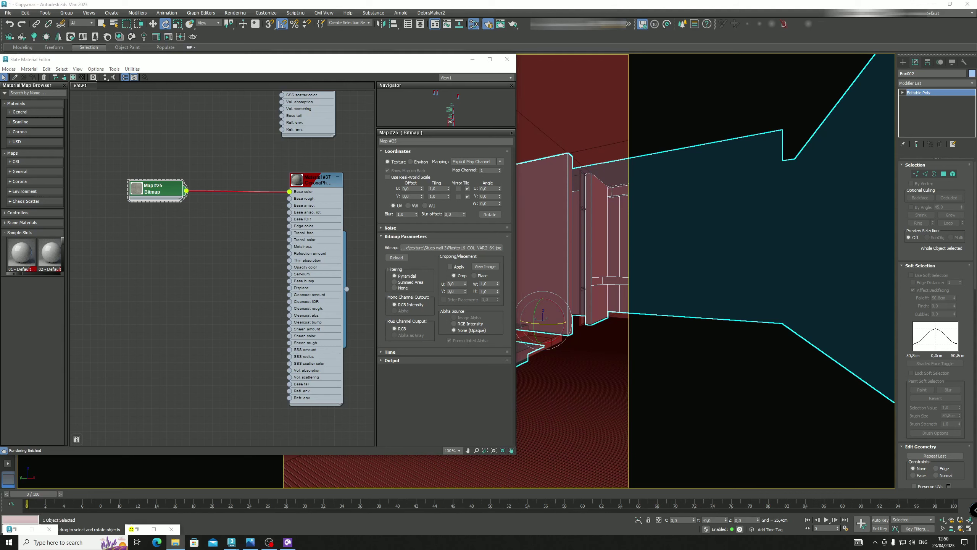
{"action": "left_click_drag", "start_coordinate": [146, 266], "coordinate": [144, 233]}
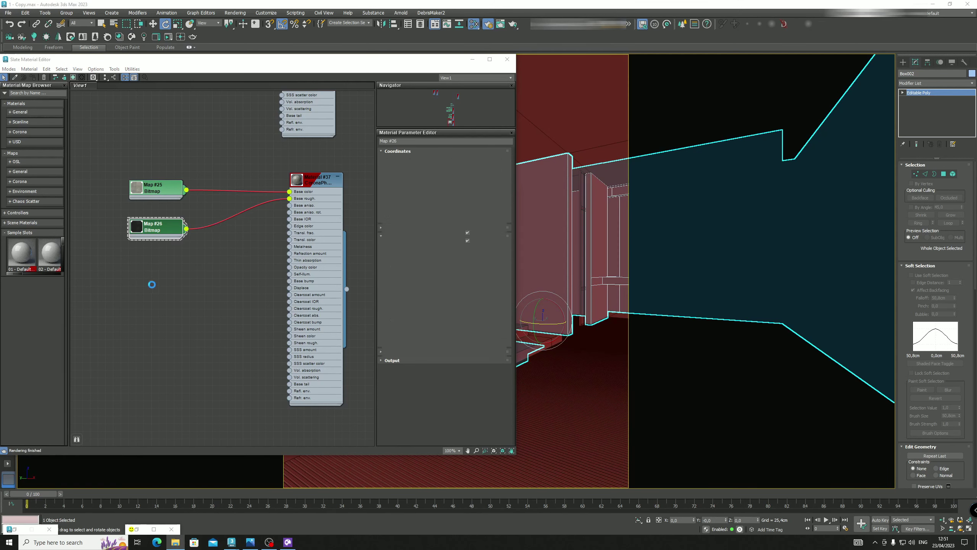
Create a CoronaNormal map fed by the Plaster16 NRM bitmap, with the COL bitmap as additional bump, and connect it to base bump
{"action": "right_click", "coordinate": [221, 277]}
{"action": "mouse_move", "coordinate": [246, 290]}
{"action": "mouse_move", "coordinate": [322, 309]}
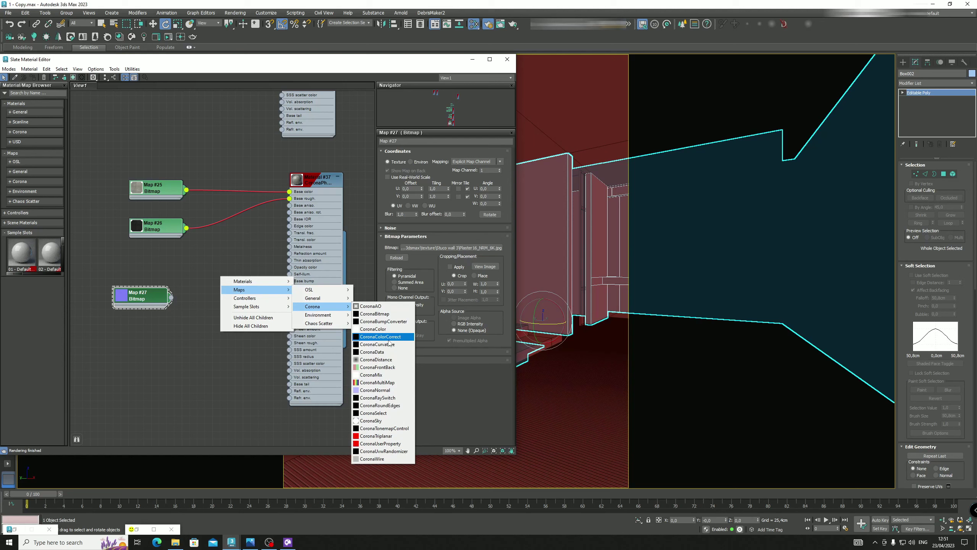
{"action": "left_click", "coordinate": [375, 390]}
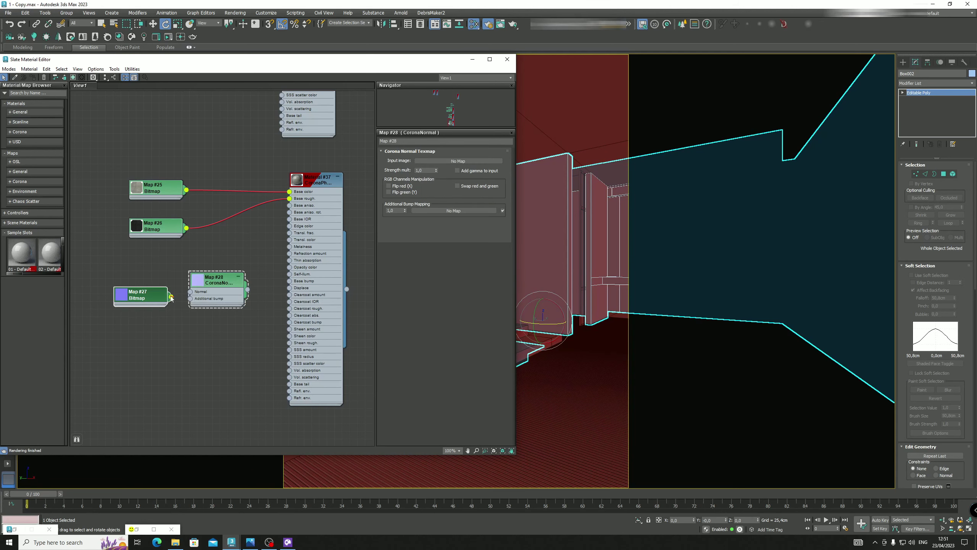
{"action": "left_click_drag", "start_coordinate": [192, 293], "coordinate": [289, 281]}
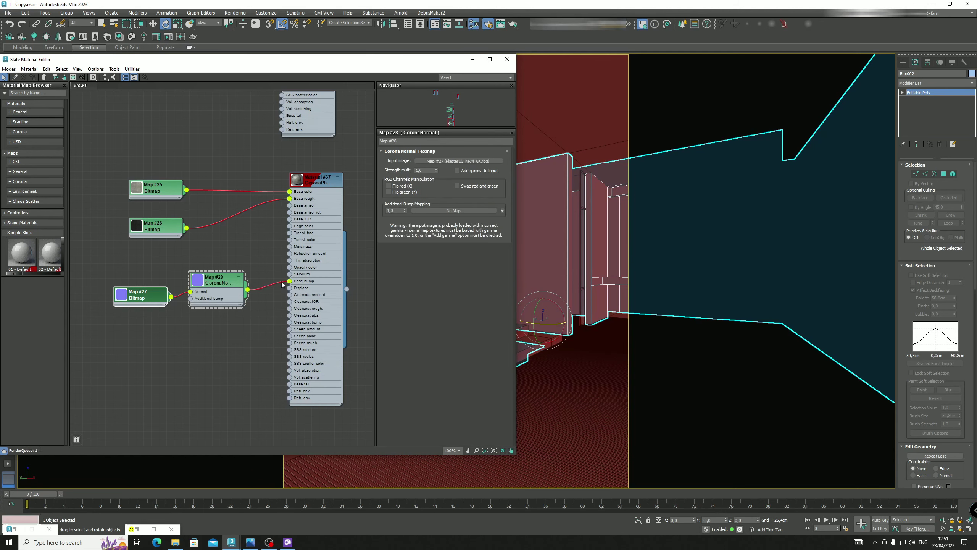
{"action": "left_click_drag", "start_coordinate": [223, 281], "coordinate": [223, 266]}
{"action": "left_click_drag", "start_coordinate": [141, 304], "coordinate": [133, 281]}
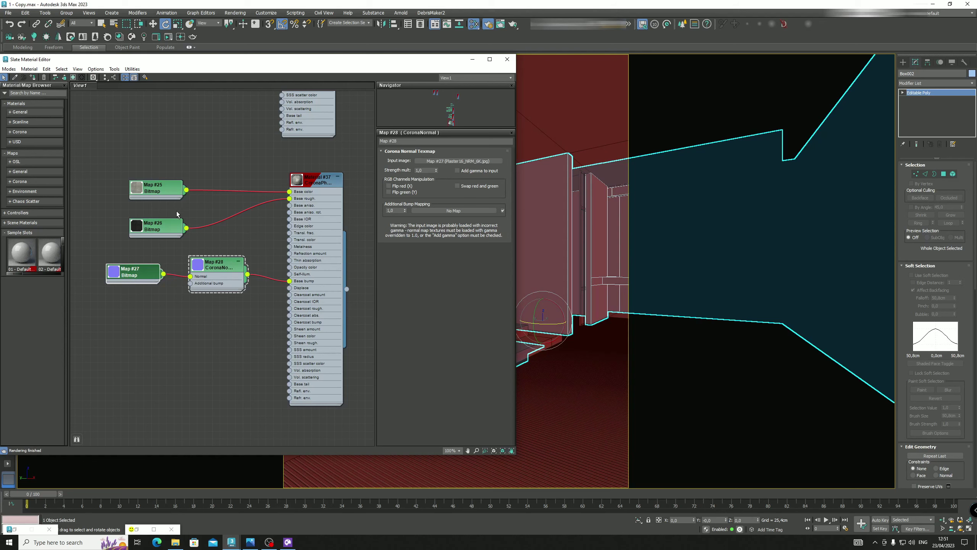
{"action": "left_click_drag", "start_coordinate": [196, 198], "coordinate": [190, 283]}
Create a CoronaRoundEdges map below the plaster maps and connect it to the new material's displacement
{"action": "middle_click_drag", "start_coordinate": [178, 354], "coordinate": [173, 287]}
{"action": "right_click", "coordinate": [174, 288]}
{"action": "mouse_move", "coordinate": [193, 301]}
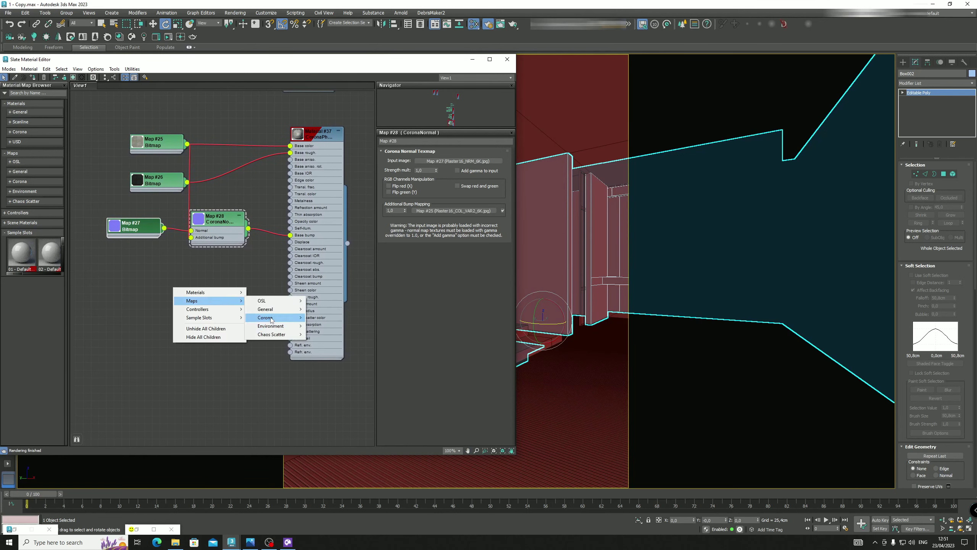
{"action": "mouse_move", "coordinate": [283, 319]}
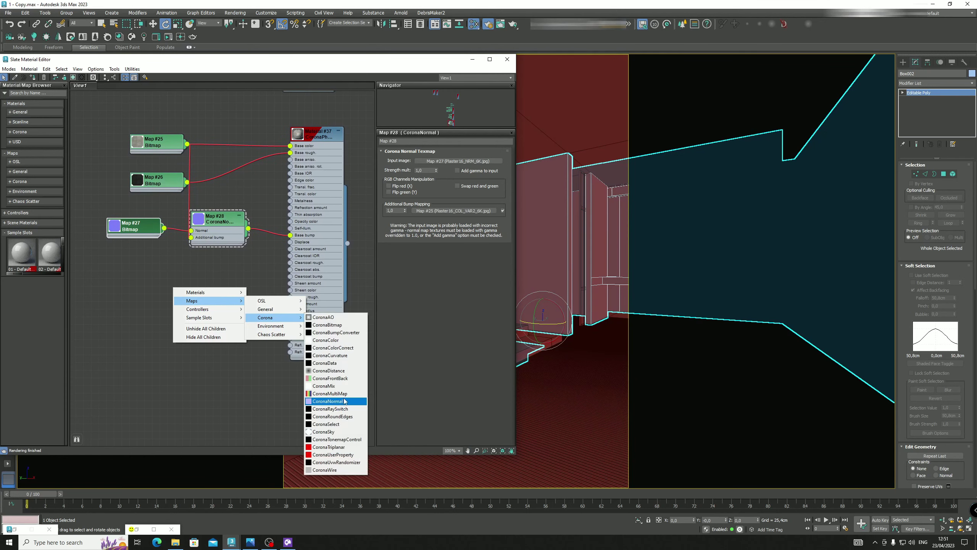
{"action": "left_click", "coordinate": [347, 418]}
{"action": "left_click_drag", "start_coordinate": [202, 296], "coordinate": [292, 245]}
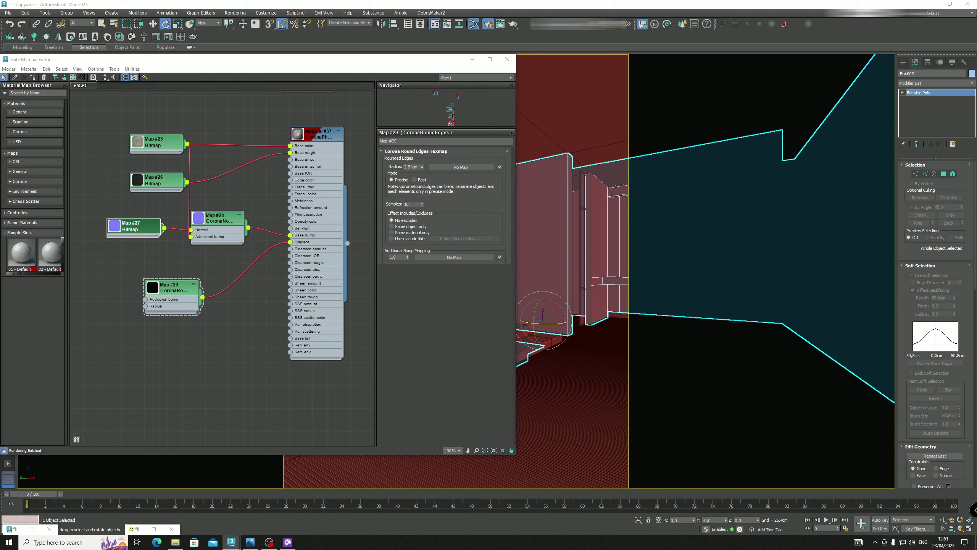
Connect the plaster NRM bitmap to the CoronaRoundEdges map's radius input and set its radius to 1 cm
{"action": "left_click_drag", "start_coordinate": [151, 232], "coordinate": [128, 232]}
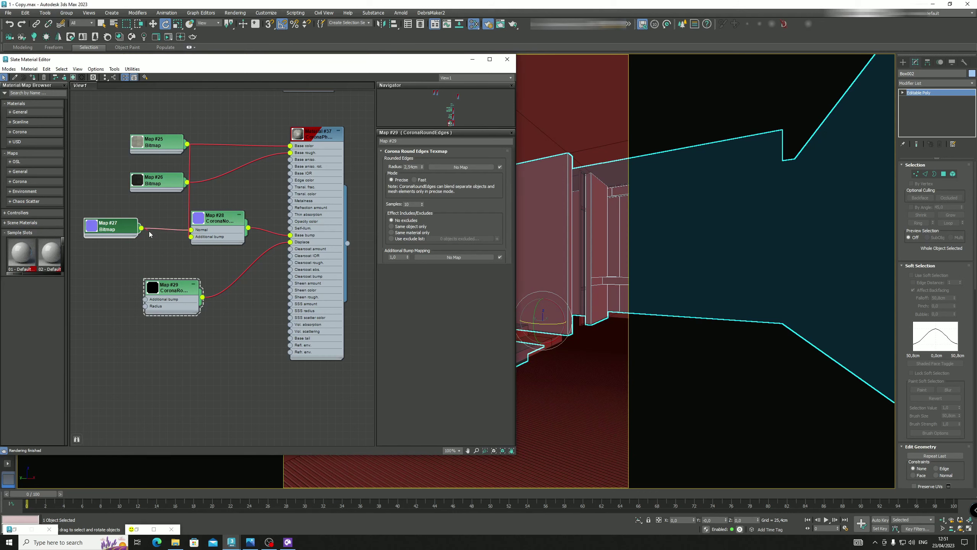
{"action": "left_click_drag", "start_coordinate": [145, 309], "coordinate": [145, 307]}
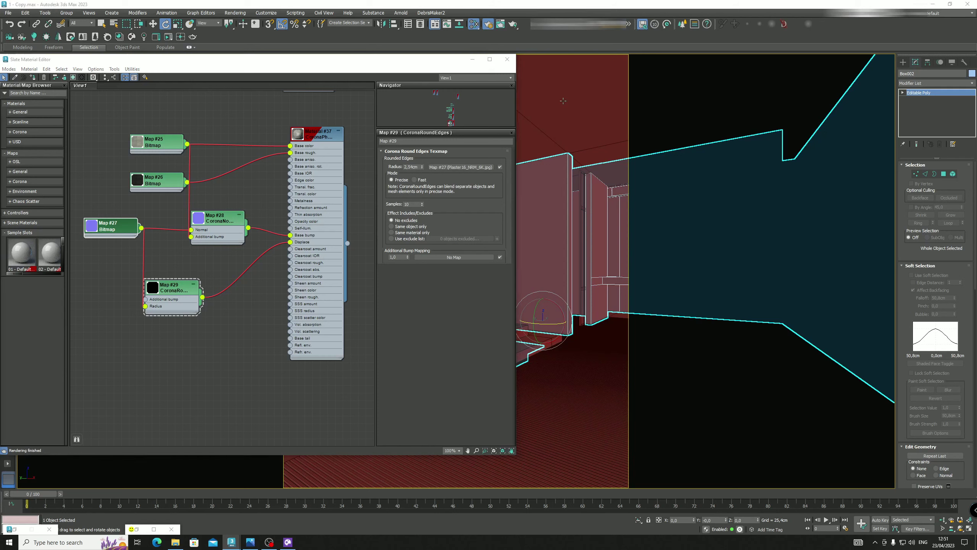
{"action": "left_click", "coordinate": [210, 361]}
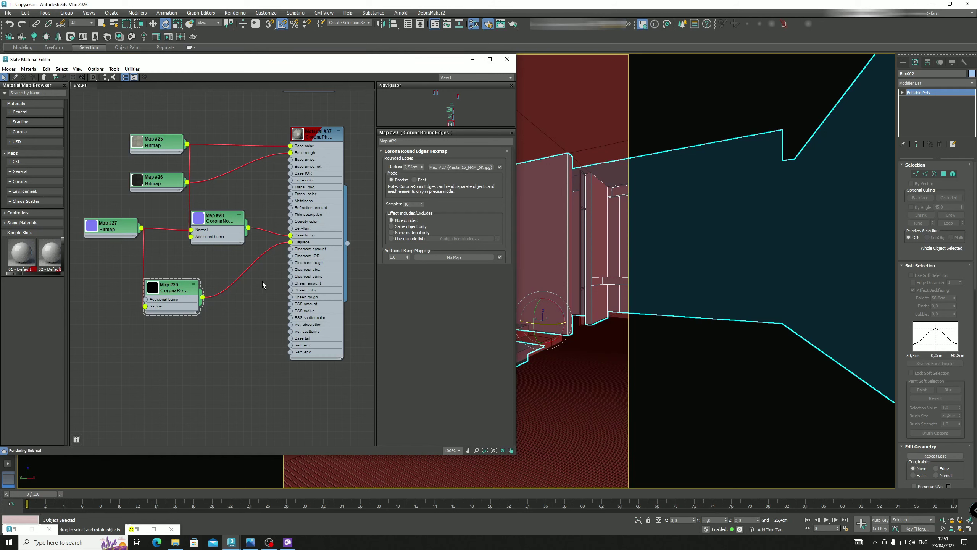
{"action": "left_click", "coordinate": [178, 293]}
{"action": "double_click", "coordinate": [412, 167]}
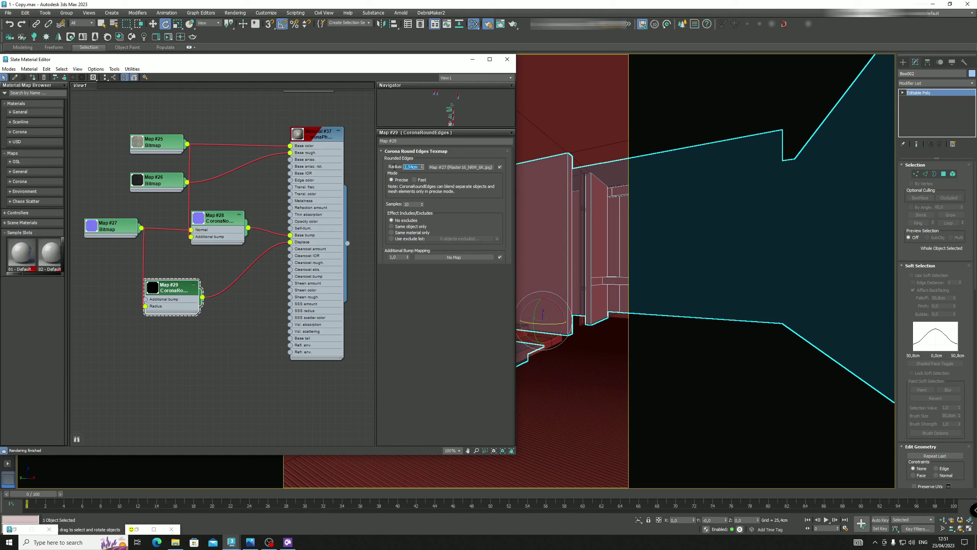
{"action": "type", "text": "1"}
{"action": "key", "text": "Return"}
Enable Add gamma to input on the plaster CoronaNormal map and restart the interactive render in the restored render window
{"action": "left_click", "coordinate": [237, 233]}
{"action": "left_click", "coordinate": [464, 172]}
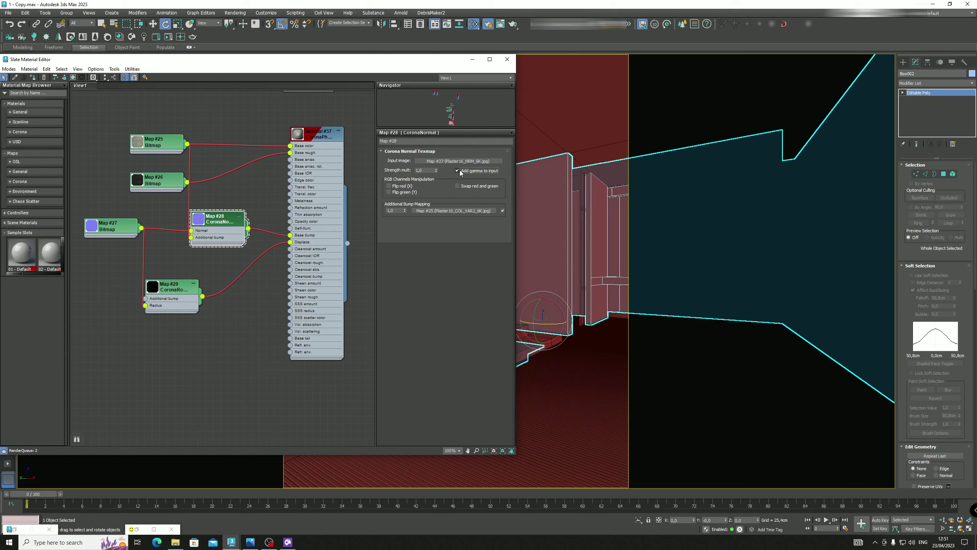
{"action": "left_click", "coordinate": [472, 59]}
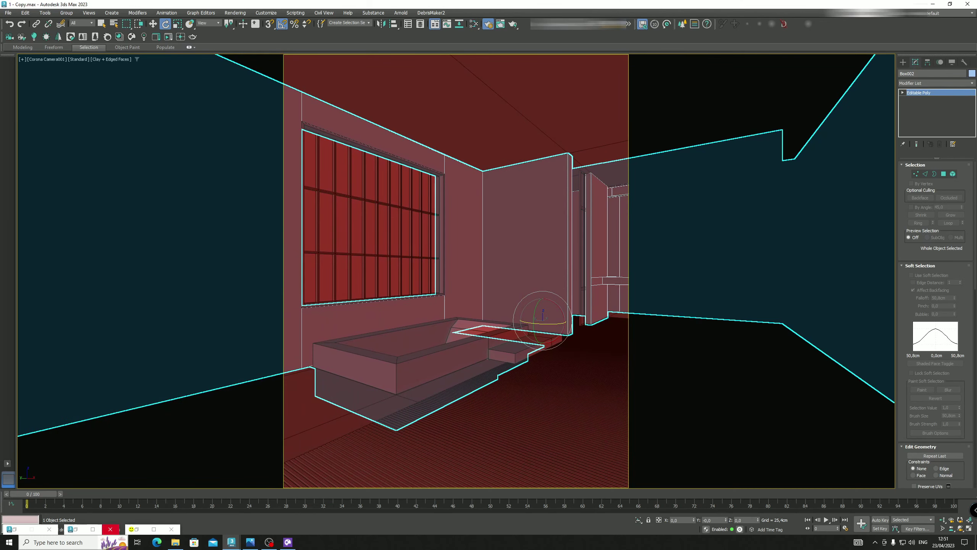
{"action": "left_click", "coordinate": [136, 529]}
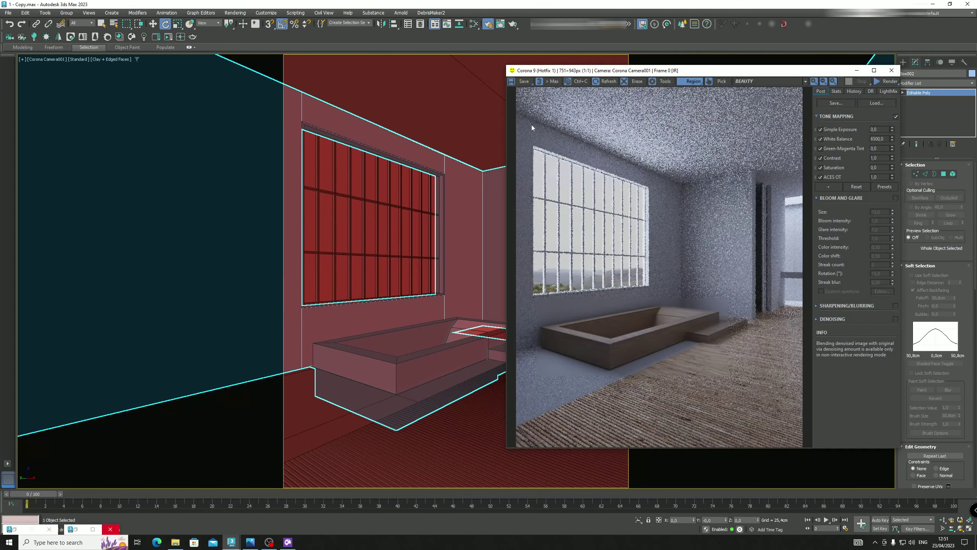
{"action": "left_click", "coordinate": [882, 81]}
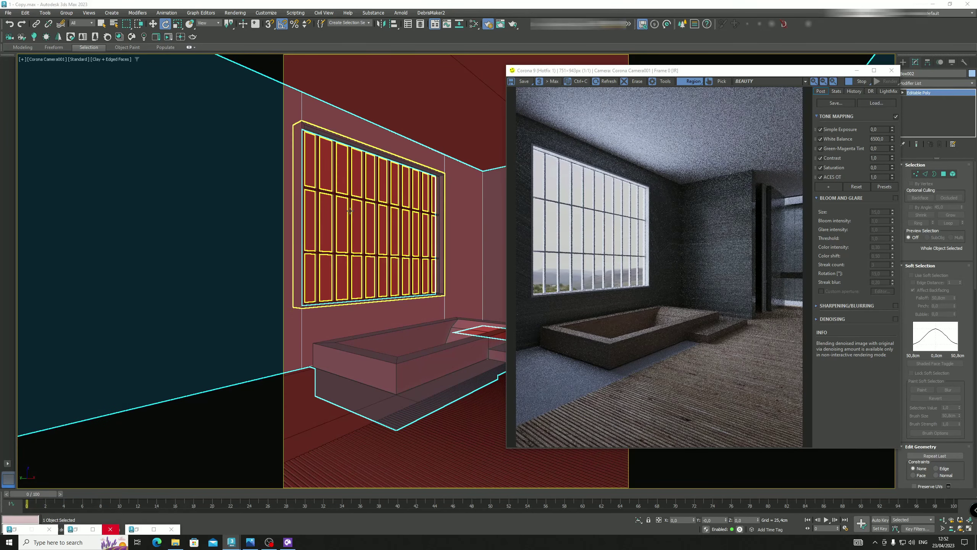
Add a UVW Map modifier with Box mapping to the wall object
{"action": "left_click", "coordinate": [931, 80]}
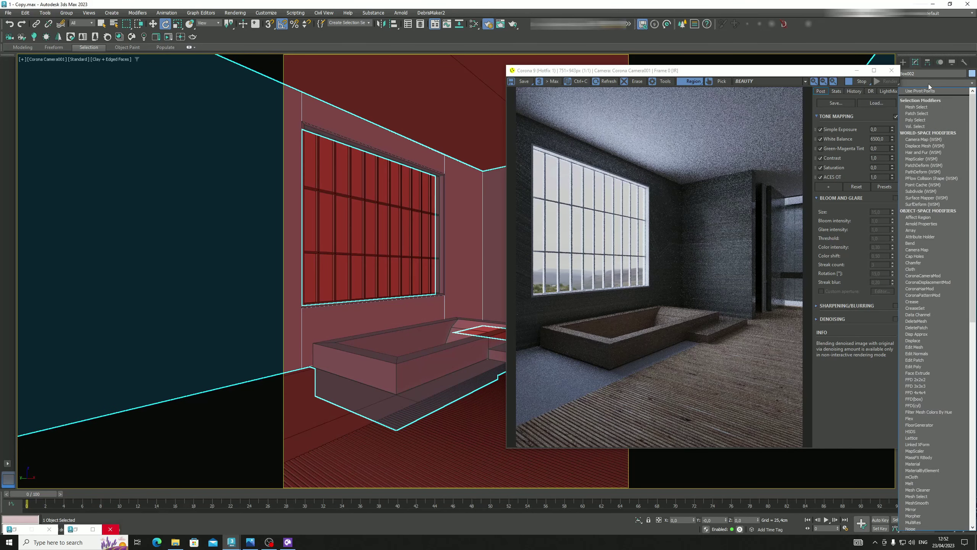
{"action": "key", "text": "u"}
{"action": "key", "text": "u"}
{"action": "key", "text": "u"}
{"action": "key", "text": "u"}
{"action": "key", "text": "u"}
{"action": "key", "text": "u"}
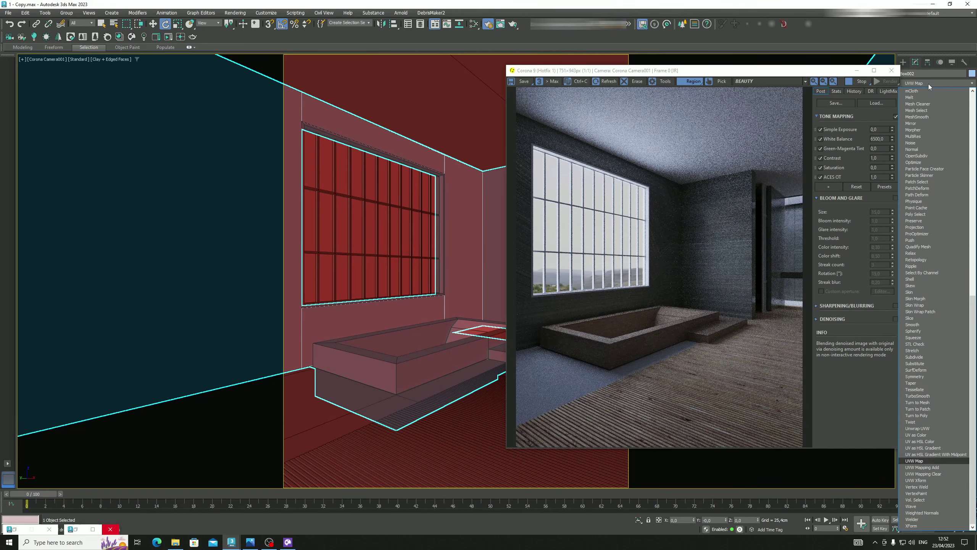
{"action": "key", "text": "Return"}
{"action": "left_click", "coordinate": [921, 209]}
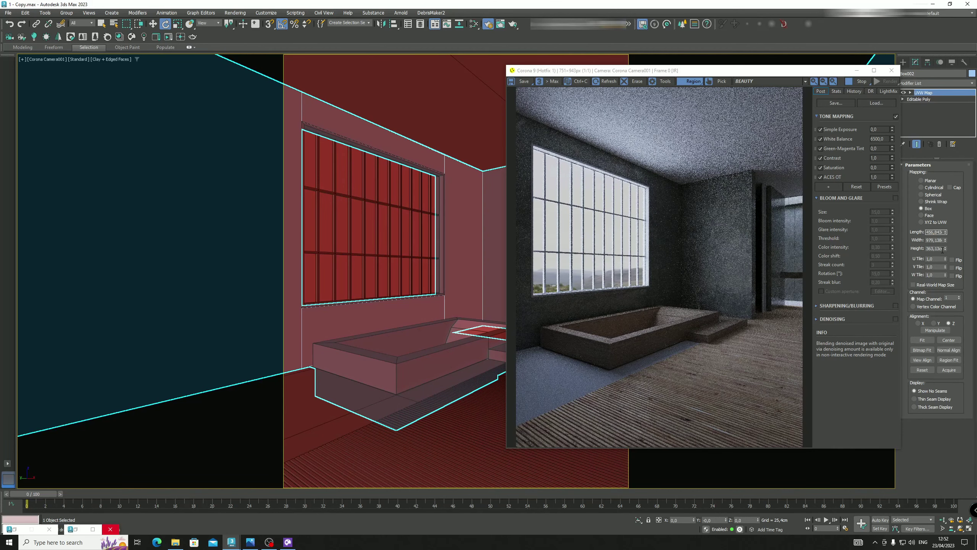
Set the wall mapping's length, width and height to 200 cm each
{"action": "type", "text": "00"}
{"action": "key", "text": "Tab"}
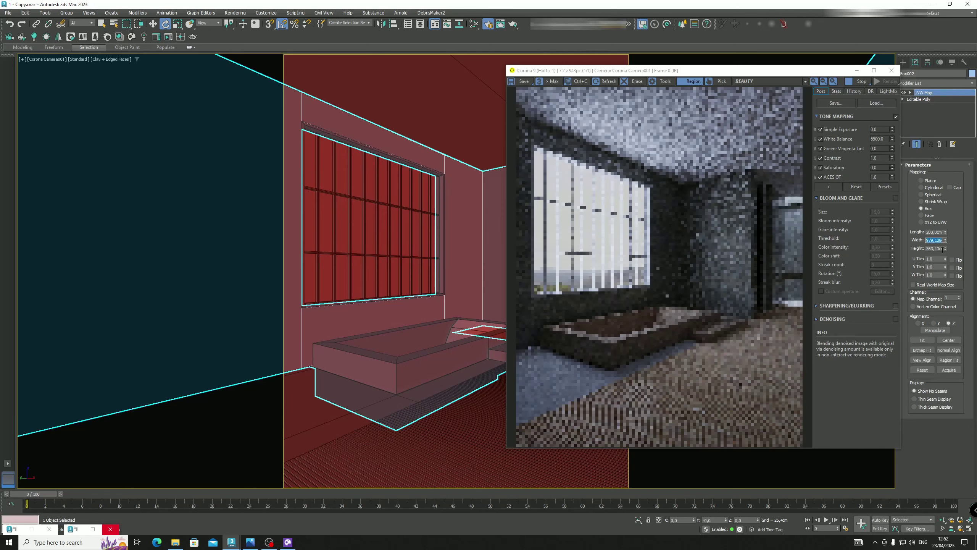
{"action": "type", "text": "200,0cm"}
{"action": "key", "text": "Tab"}
{"action": "type", "text": "200"}
{"action": "key", "text": "Return"}
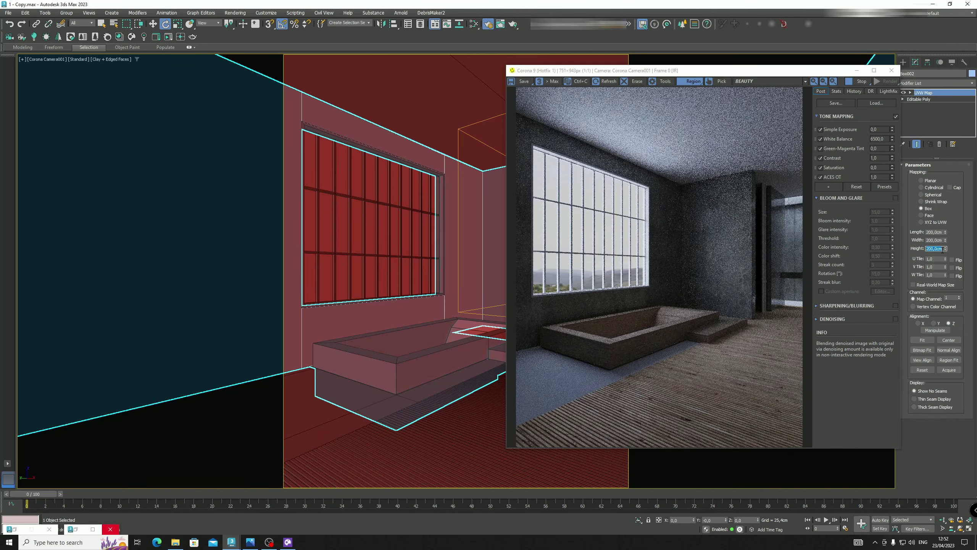
Reopen the material editor, show the plaster material's parameters and set its base roughness to 1
{"action": "double_click", "coordinate": [80, 531]}
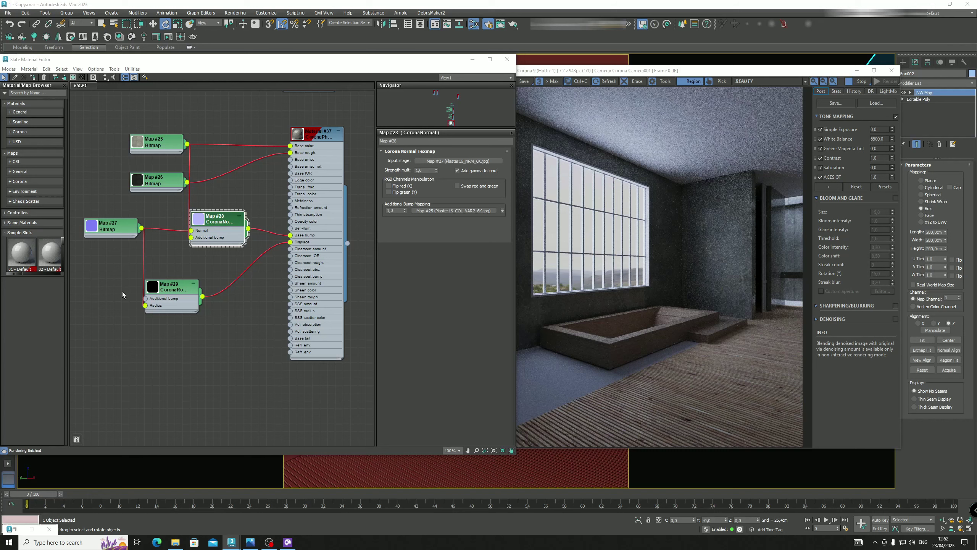
{"action": "double_click", "coordinate": [324, 176]}
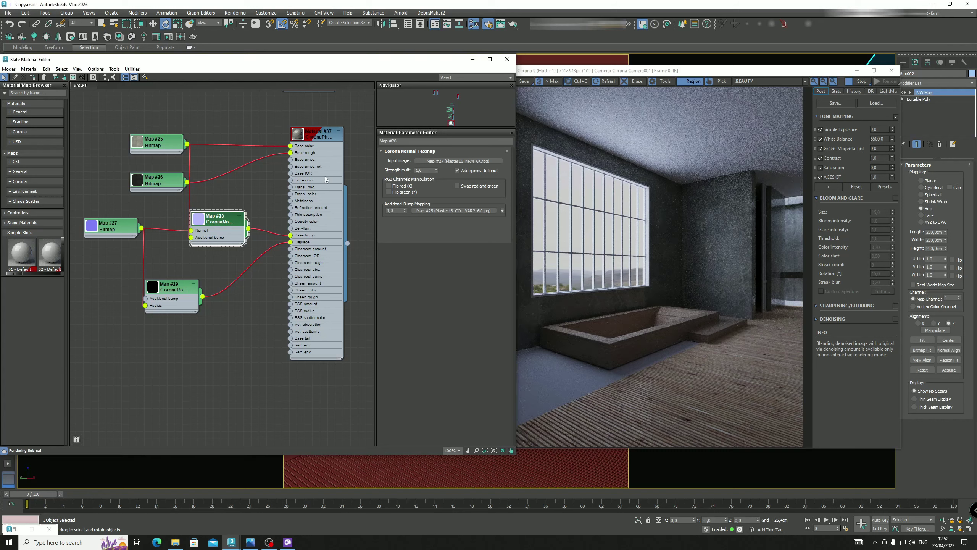
{"action": "double_click", "coordinate": [321, 131]}
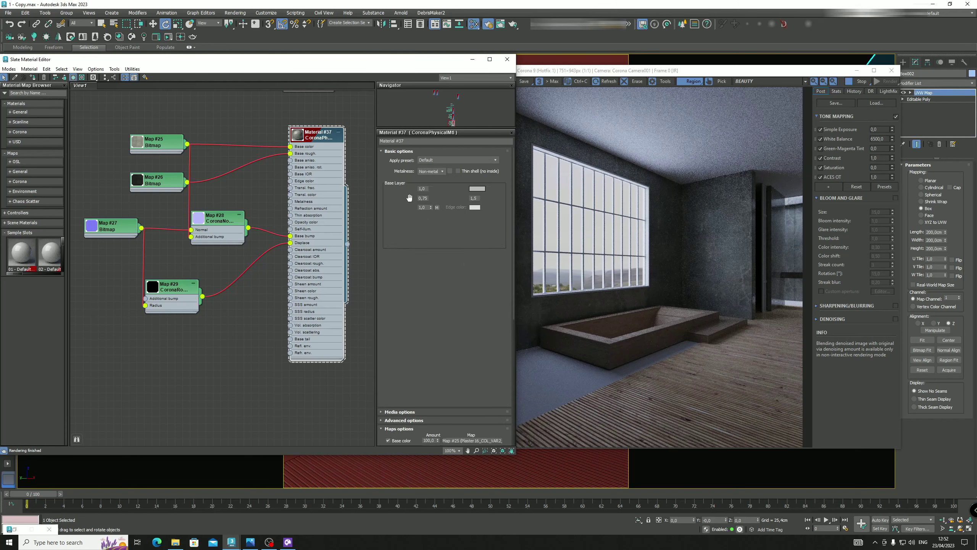
{"action": "key", "text": "Return"}
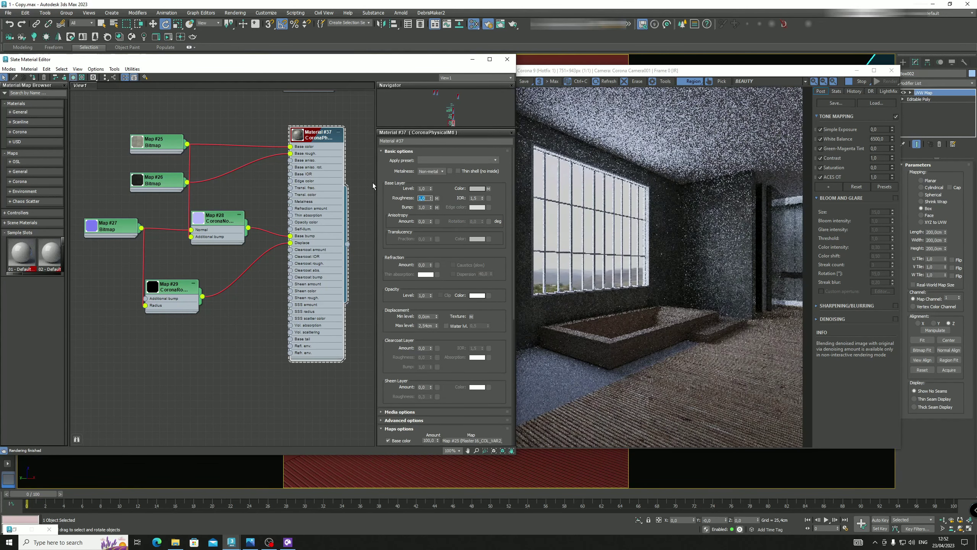
Set the plaster material's base roughness map amount to 0
{"action": "scroll", "coordinate": [434, 393], "scroll_direction": "down", "scroll_amount": 3}
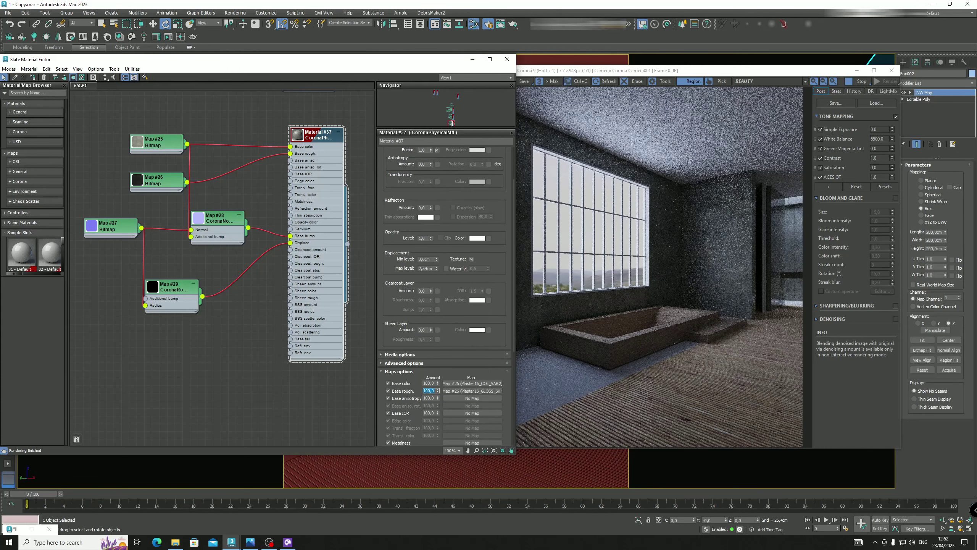
{"action": "type", "text": "0"}
{"action": "key", "text": "Return"}
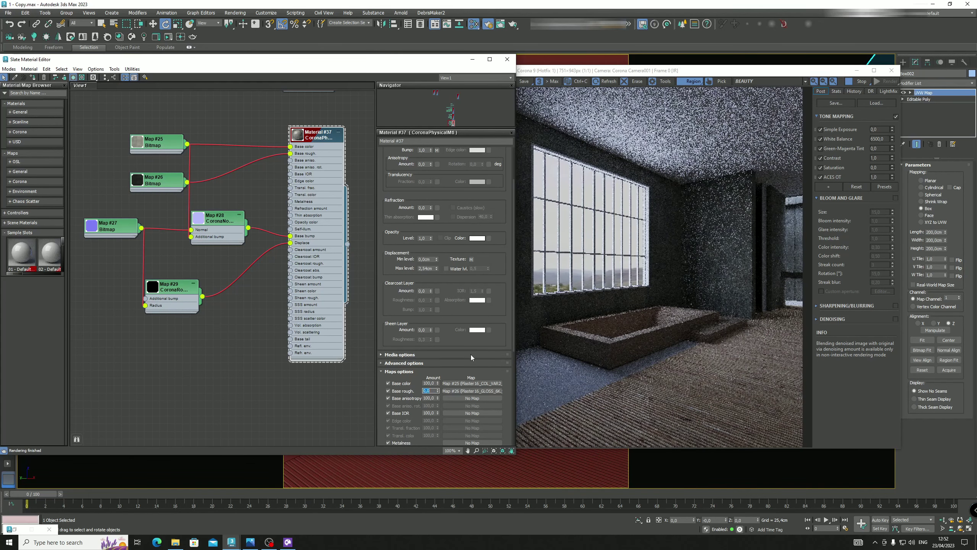
Insert a CoronaColorCorrect map between the plaster color bitmap and the plaster material's base color
{"action": "middle_click_drag", "start_coordinate": [126, 248], "coordinate": [145, 249]}
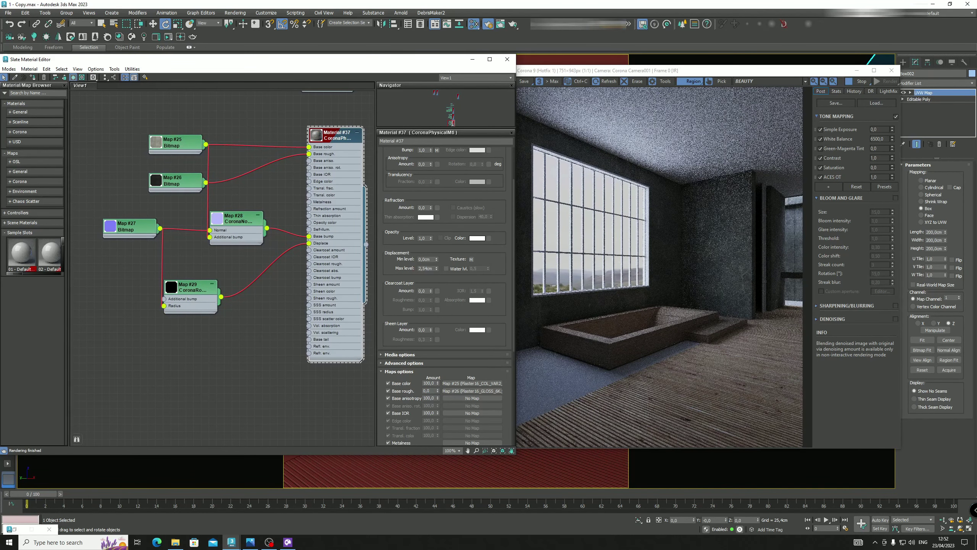
{"action": "left_click", "coordinate": [519, 70]}
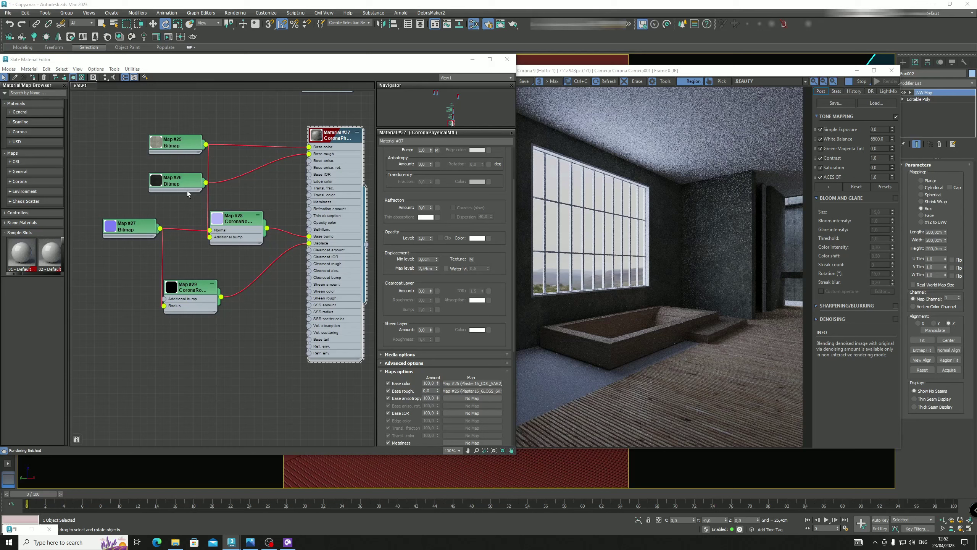
{"action": "right_click", "coordinate": [230, 118]}
{"action": "mouse_move", "coordinate": [265, 129]}
{"action": "mouse_move", "coordinate": [331, 155]}
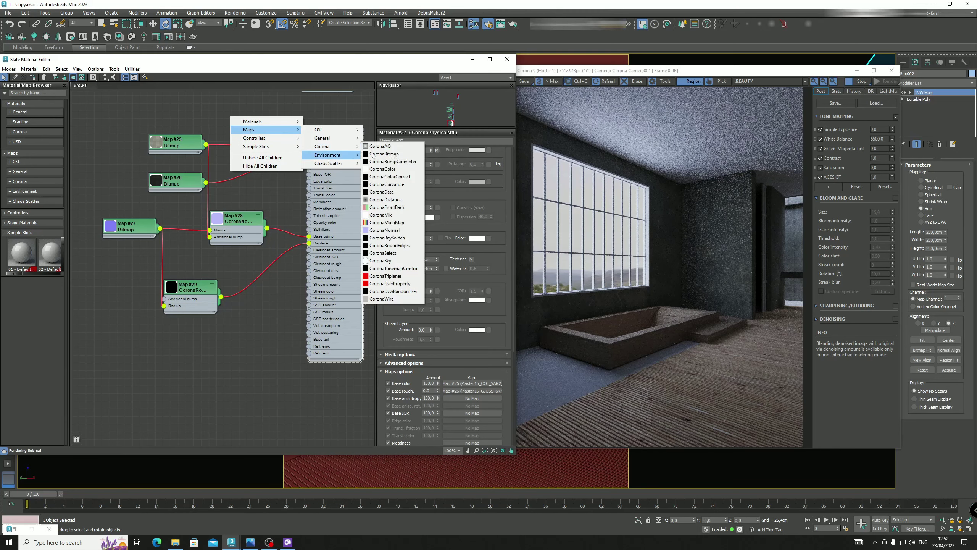
{"action": "left_click", "coordinate": [390, 176]}
{"action": "left_click_drag", "start_coordinate": [389, 177], "coordinate": [227, 118]}
{"action": "left_click_drag", "start_coordinate": [164, 143], "coordinate": [309, 145]}
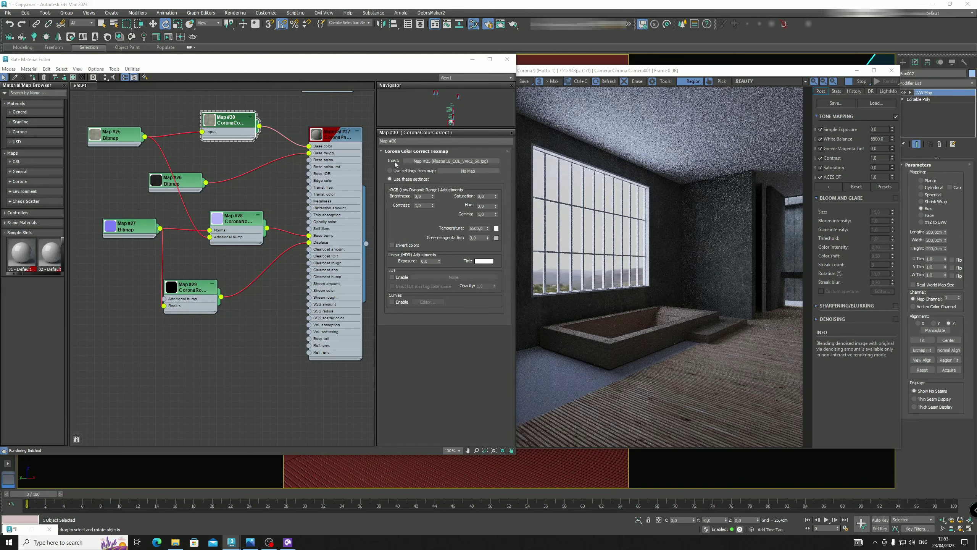
Set the brightness of the plaster's color correction map to 0.1
{"action": "left_click", "coordinate": [425, 195]}
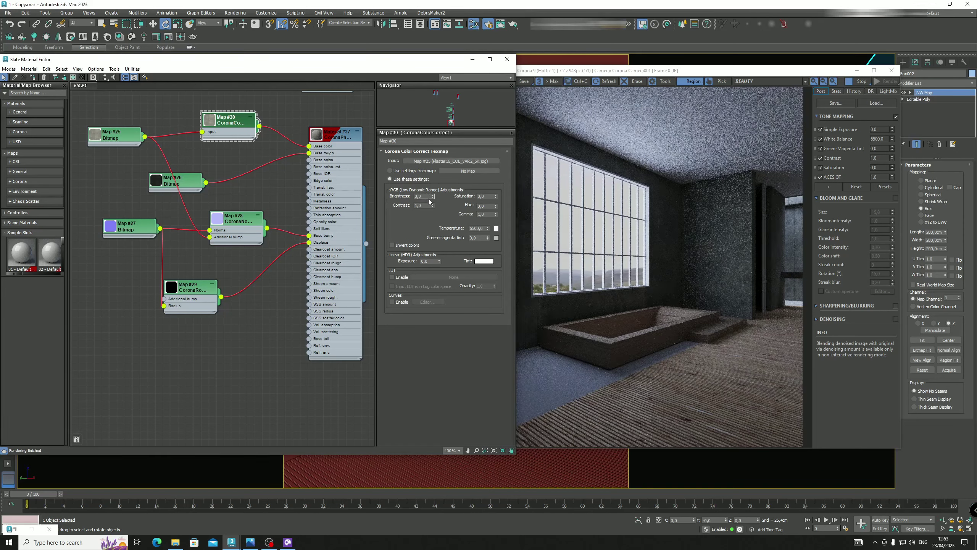
{"action": "key", "text": "BackSpace"}
{"action": "type", "text": "1"}
{"action": "key", "text": "Return"}
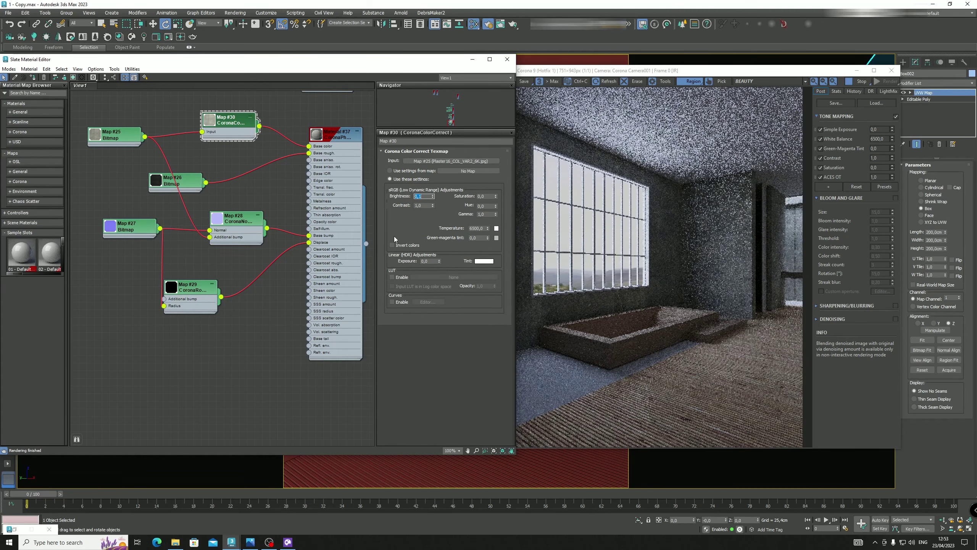
{"action": "scroll", "coordinate": [246, 216], "scroll_direction": "down", "scroll_amount": 5}
{"action": "right_click", "coordinate": [273, 328]}
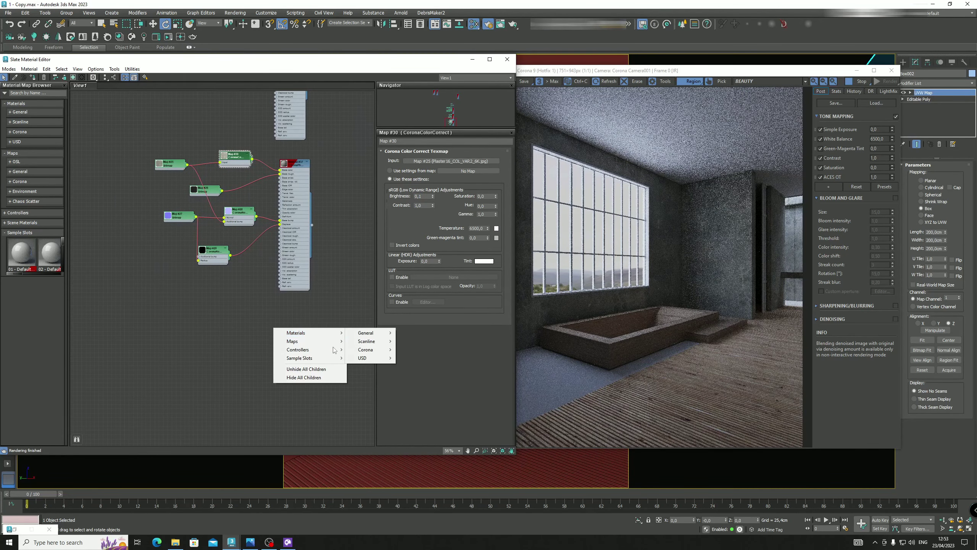
{"action": "mouse_move", "coordinate": [363, 351]}
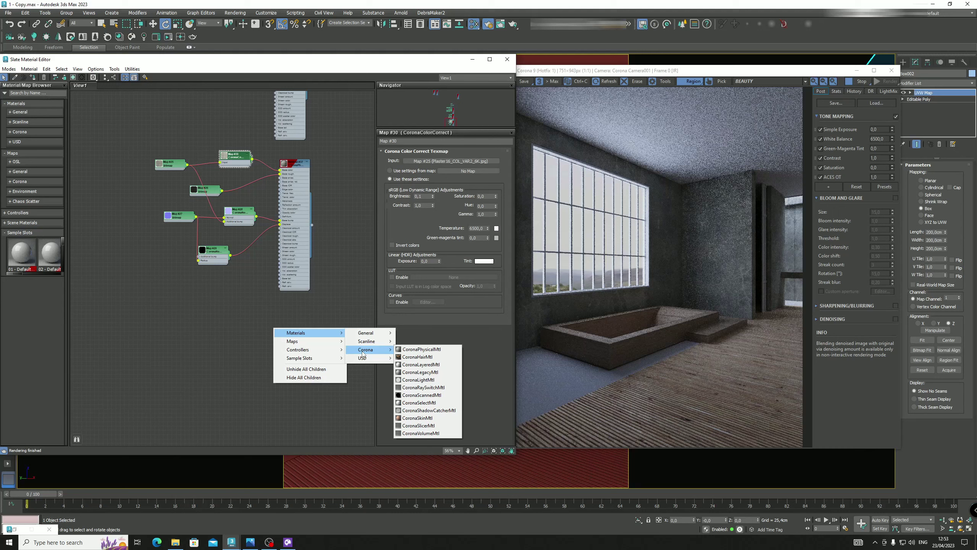
{"action": "key", "text": "Escape"}
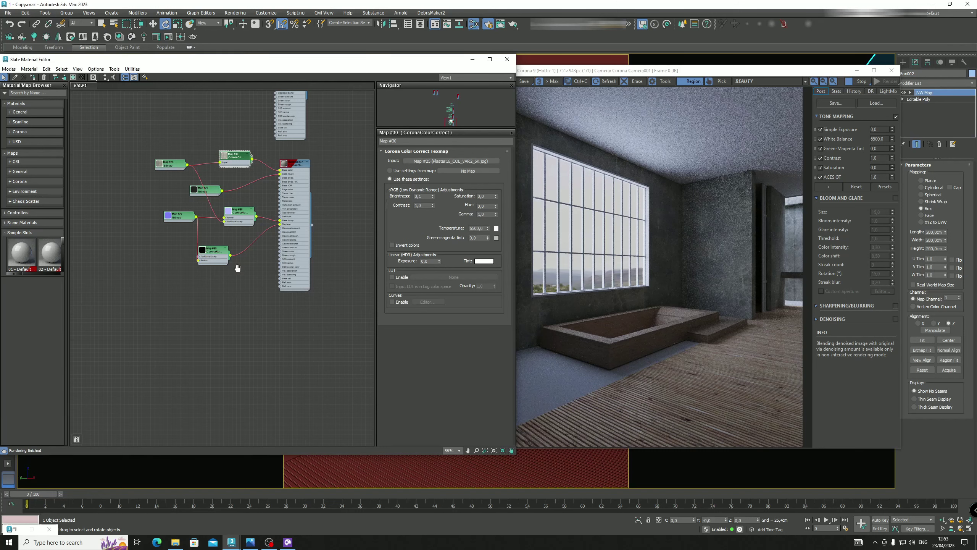
Create a new Corona physical material below the plaster node network and select the ceiling object in the viewport
{"action": "middle_click_drag", "start_coordinate": [298, 323], "coordinate": [301, 289]}
{"action": "right_click", "coordinate": [301, 289]}
{"action": "mouse_move", "coordinate": [335, 294]}
{"action": "mouse_move", "coordinate": [412, 313]}
{"action": "left_click", "coordinate": [447, 310]}
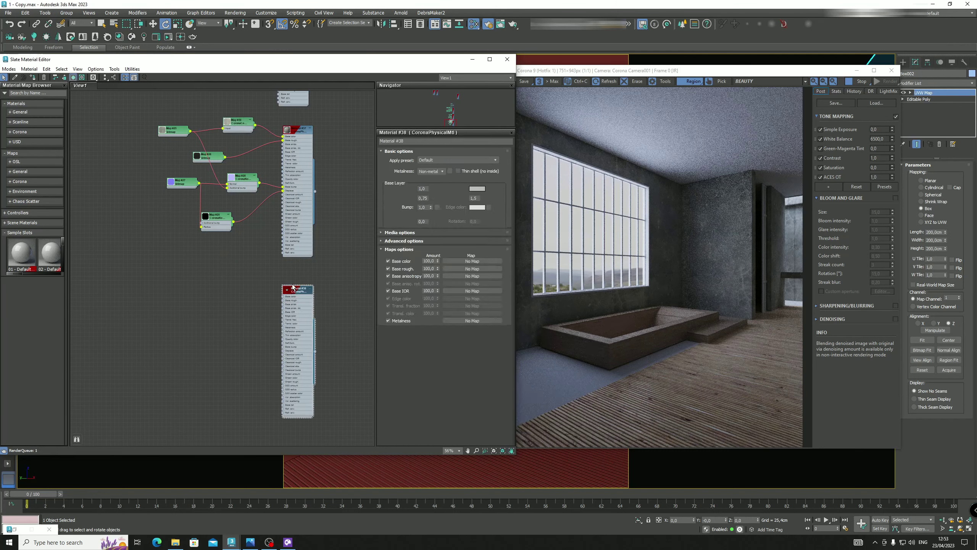
{"action": "left_click_drag", "start_coordinate": [289, 296], "coordinate": [289, 288]}
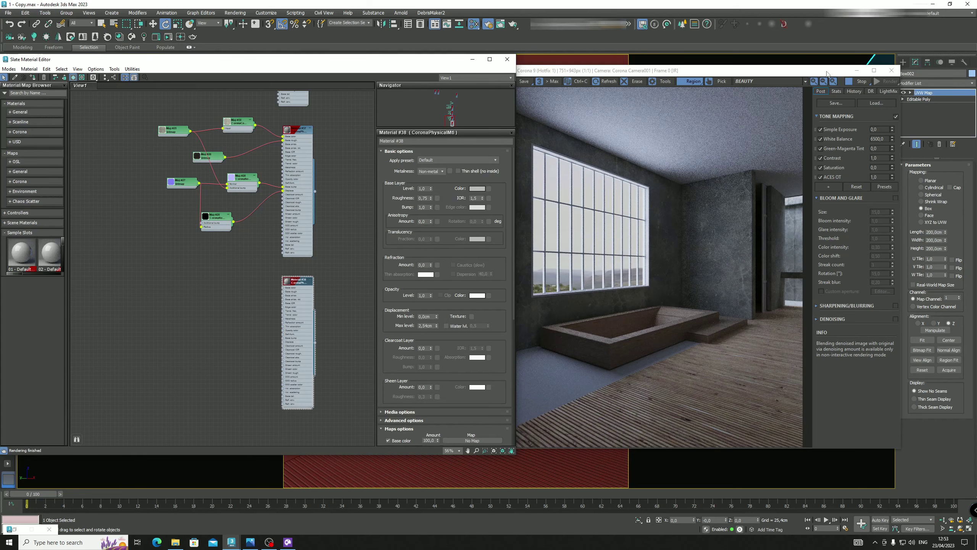
{"action": "left_click", "coordinate": [856, 82]}
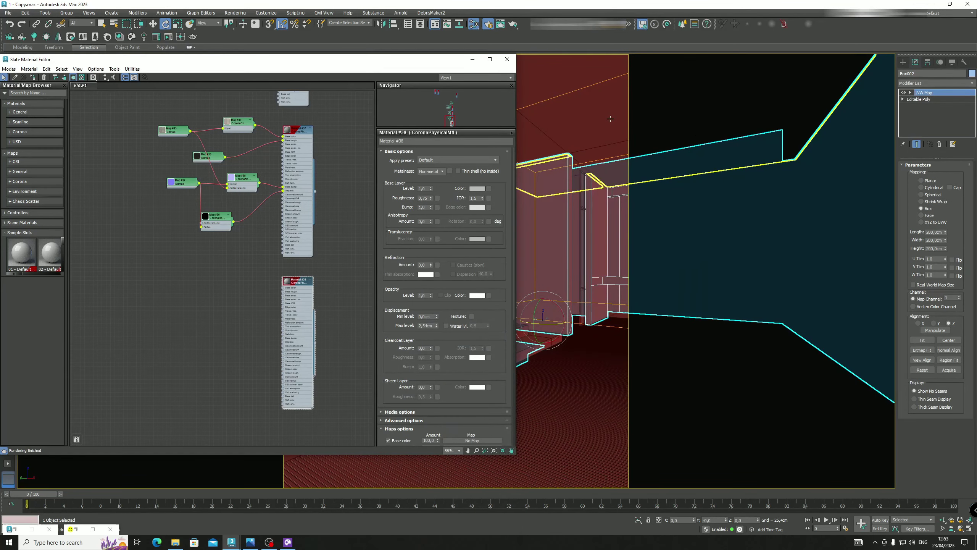
{"action": "left_click", "coordinate": [858, 75]}
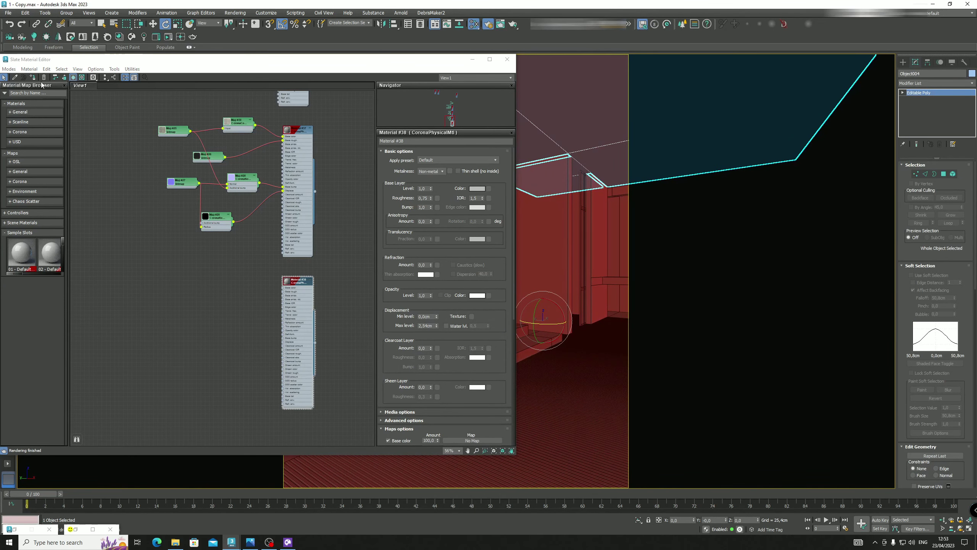
Load the brushed_concrete_diff_8k.jpg bitmap into the material graph and connect it to the new material's base color
{"action": "middle_click_drag", "start_coordinate": [165, 366], "coordinate": [171, 340]}
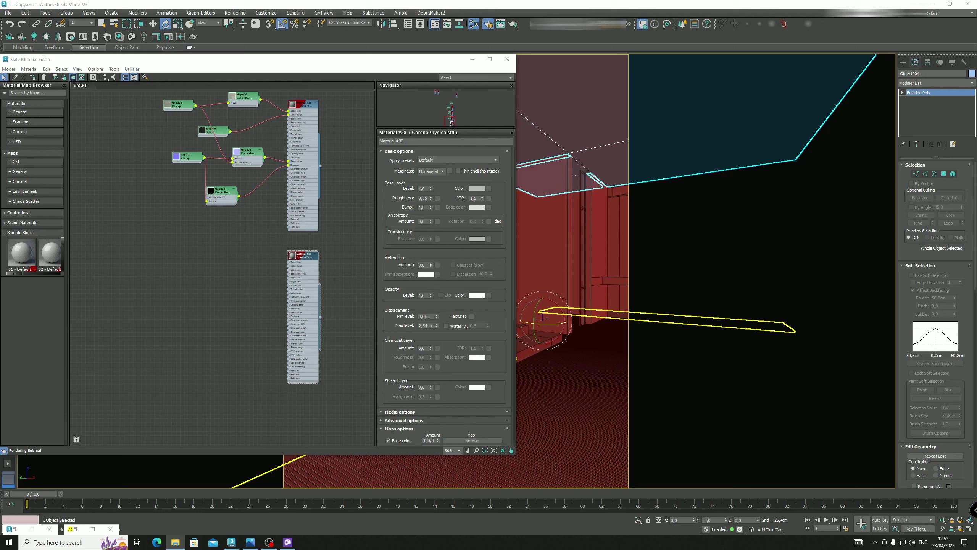
{"action": "left_click_drag", "start_coordinate": [216, 280], "coordinate": [209, 265]}
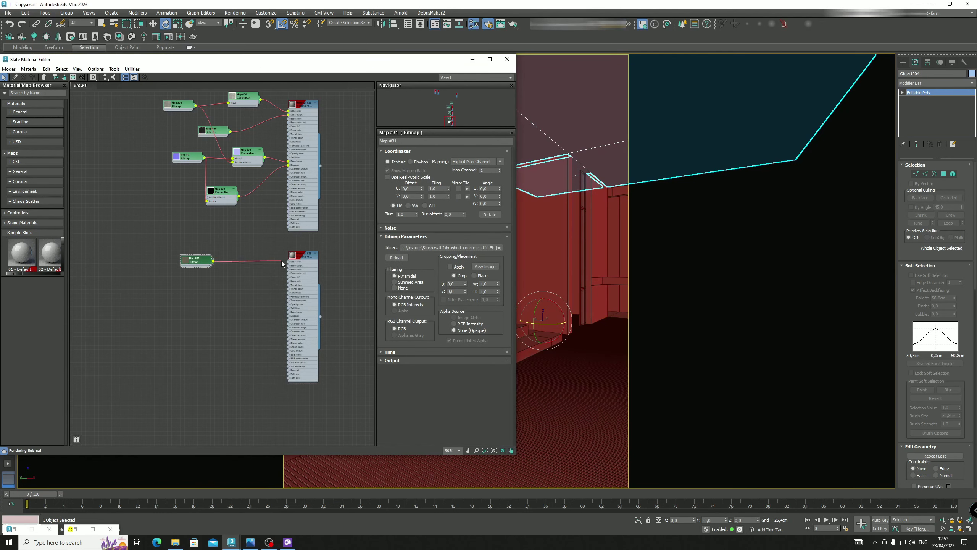
{"action": "left_click_drag", "start_coordinate": [282, 261], "coordinate": [288, 261]}
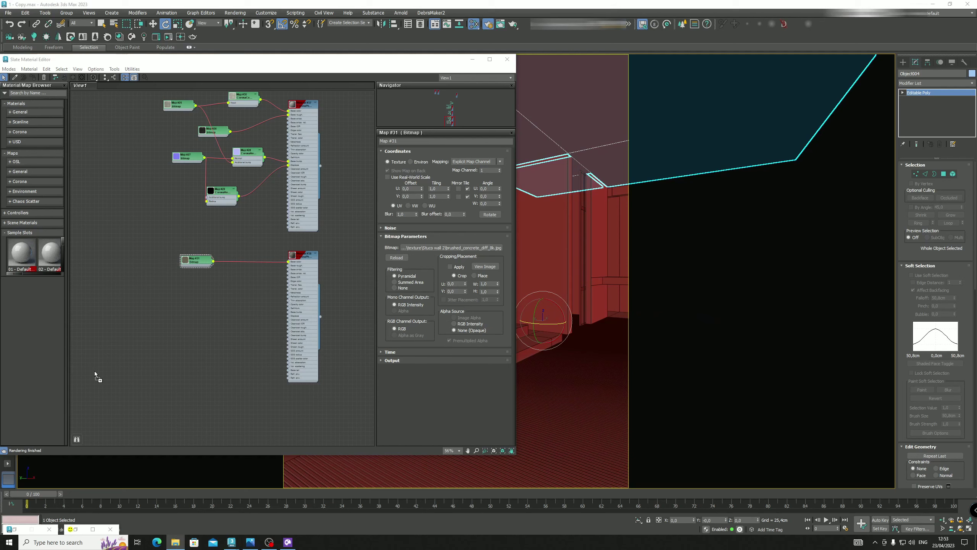
Load brushed_concrete_disp_8k.png into the new material's displacement and brushed_concrete_rough_8k.exr into its base roughness
{"action": "left_click_drag", "start_coordinate": [95, 371], "coordinate": [203, 322]}
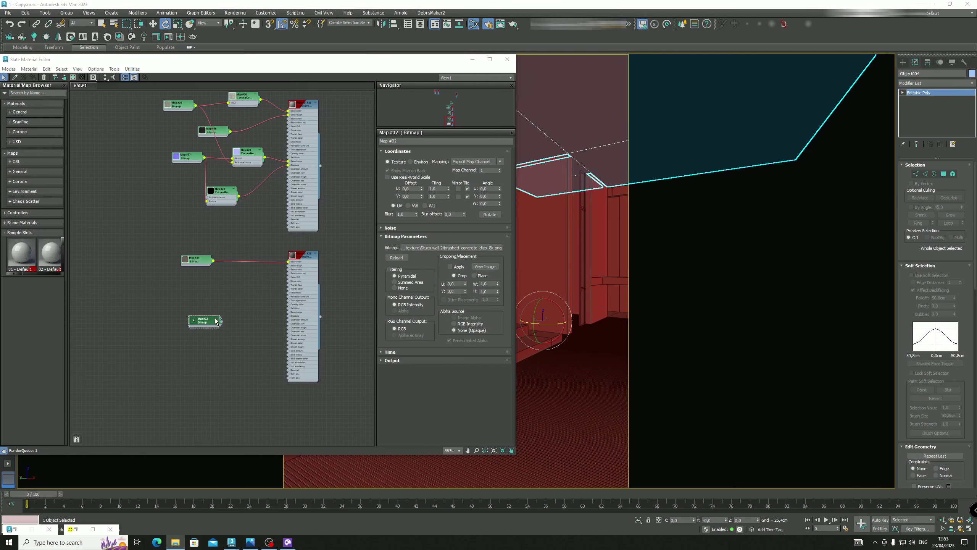
{"action": "scroll", "coordinate": [229, 323], "scroll_direction": "up", "scroll_amount": 5}
{"action": "left_click_drag", "start_coordinate": [210, 323], "coordinate": [327, 316]}
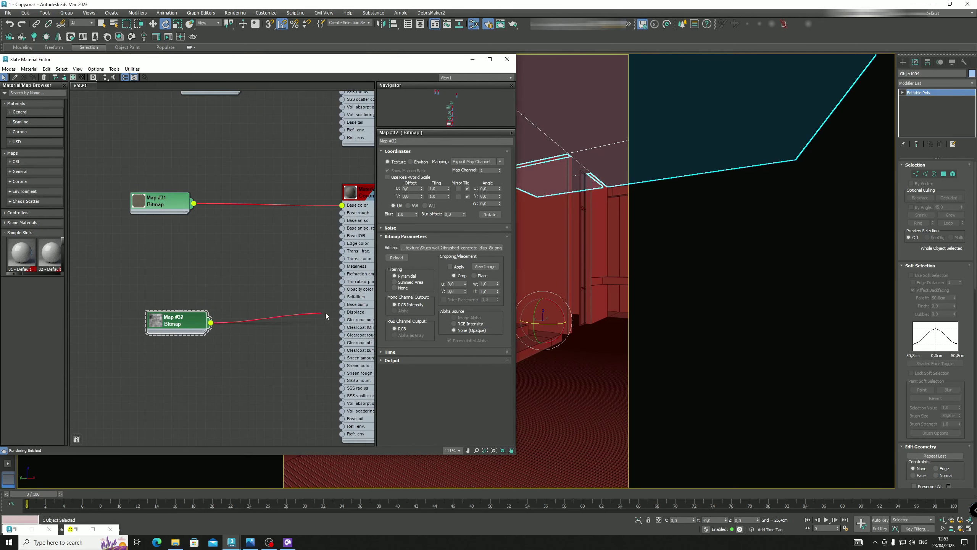
{"action": "left_click_drag", "start_coordinate": [177, 322], "coordinate": [159, 364]}
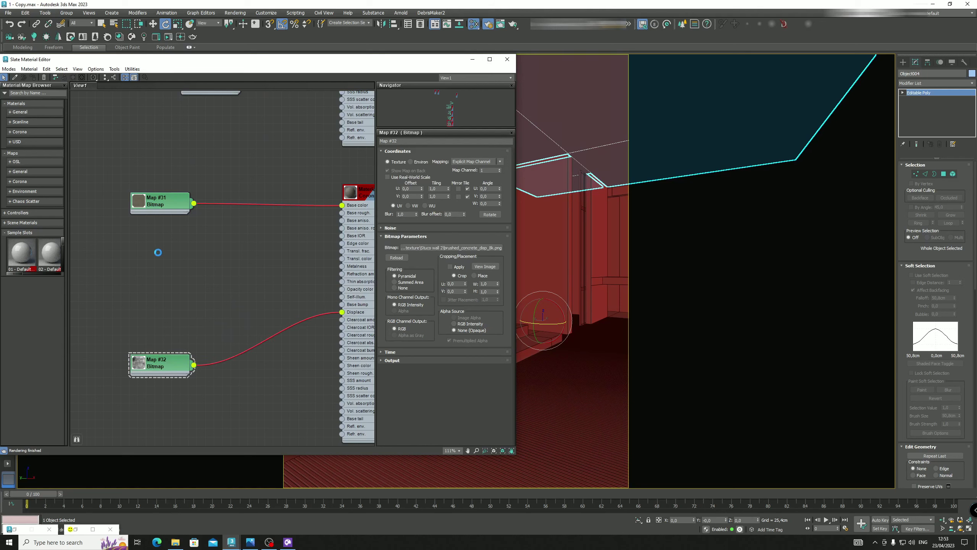
{"action": "left_click_drag", "start_coordinate": [202, 263], "coordinate": [257, 246]}
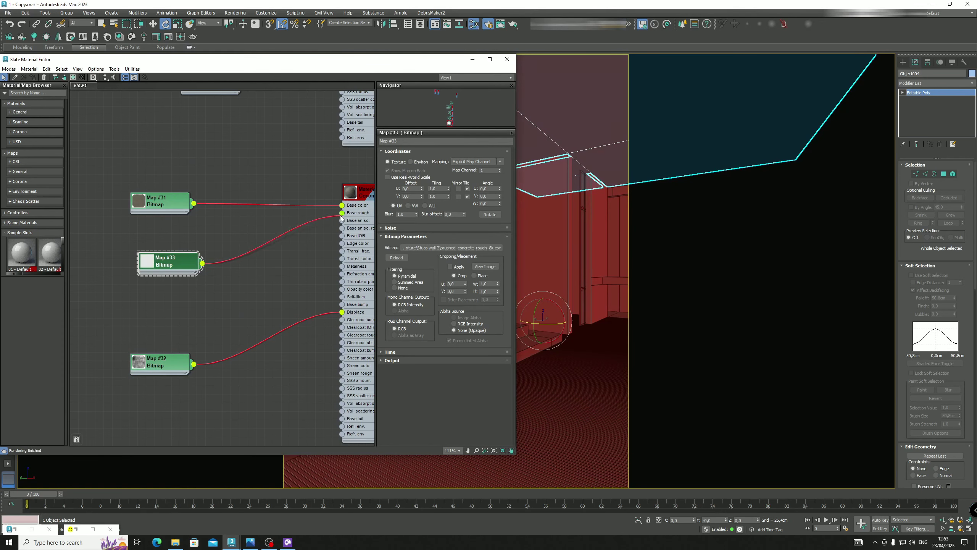
{"action": "left_click_drag", "start_coordinate": [177, 266], "coordinate": [168, 258]}
Add a CoronaNormal map to the concrete material's base bump and feed it the brushed_concrete_nor_gl_8k.exr bitmap
{"action": "right_click", "coordinate": [153, 321]}
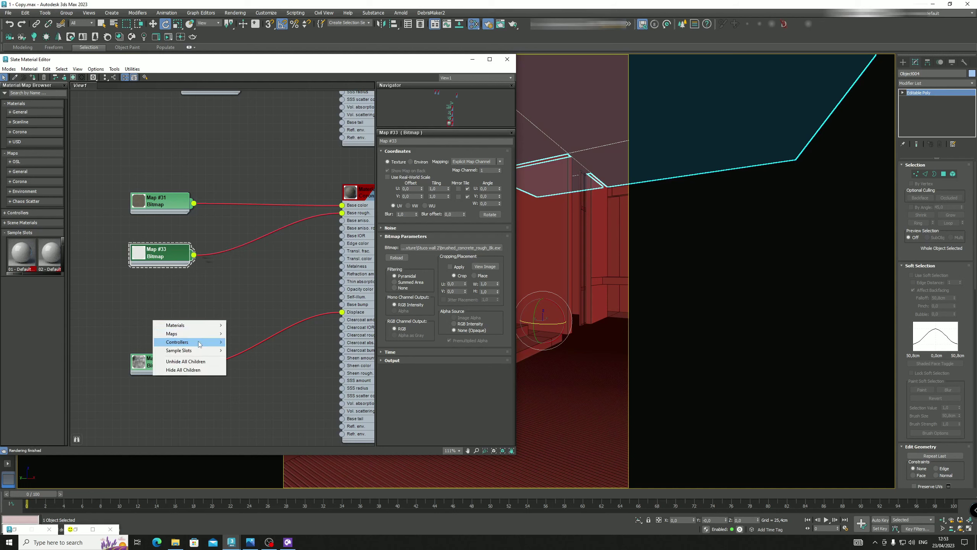
{"action": "mouse_move", "coordinate": [192, 333]}
{"action": "mouse_move", "coordinate": [252, 350]}
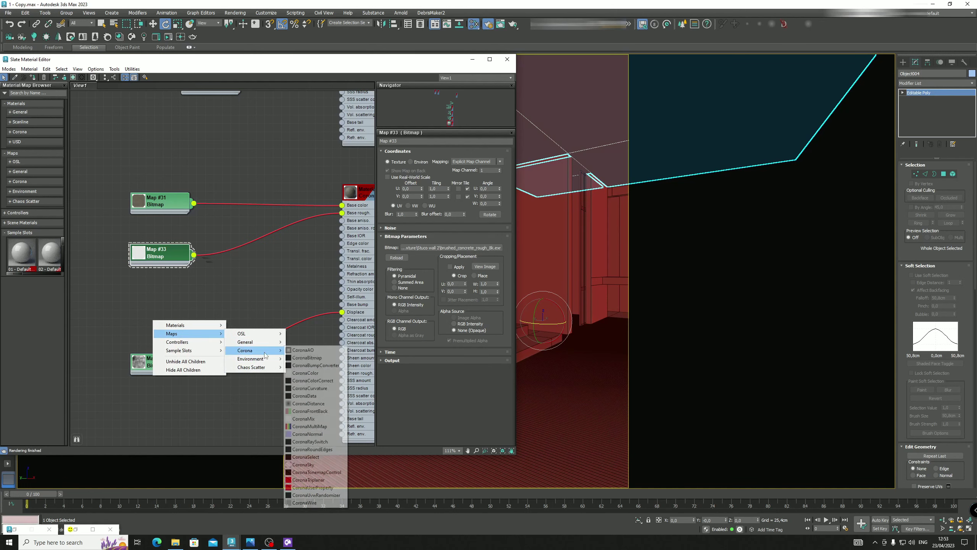
{"action": "left_click", "coordinate": [329, 436]}
{"action": "left_click_drag", "start_coordinate": [167, 314], "coordinate": [217, 307]}
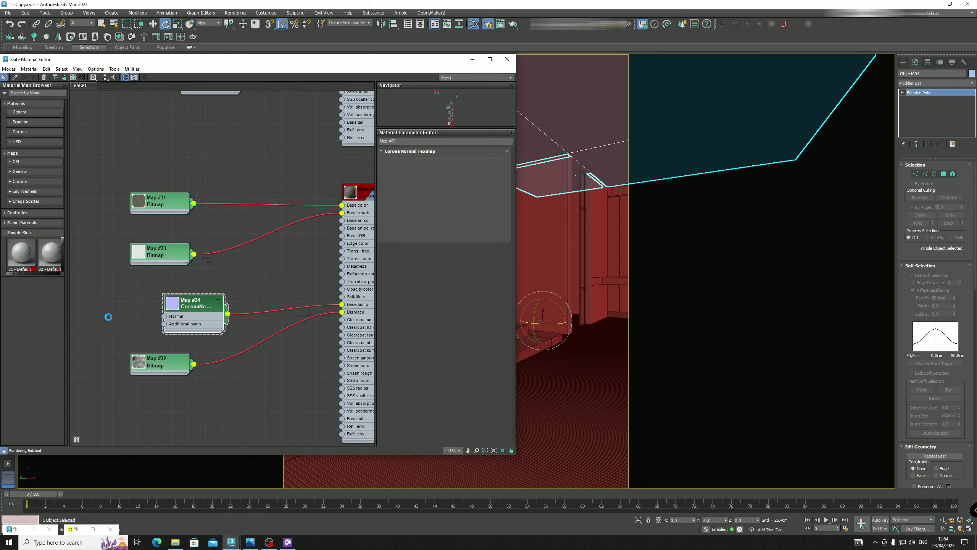
{"action": "mouse_move", "coordinate": [164, 316]}
{"action": "left_mouse_down"}
{"action": "mouse_move", "coordinate": [146, 304]}
{"action": "mouse_move", "coordinate": [164, 316]}
{"action": "left_mouse_up"}
Assign the brushed concrete material to the selected ceiling and bring up the interactive render to check it
{"action": "left_click", "coordinate": [325, 222]}
{"action": "middle_click_drag", "start_coordinate": [325, 221], "coordinate": [261, 214]}
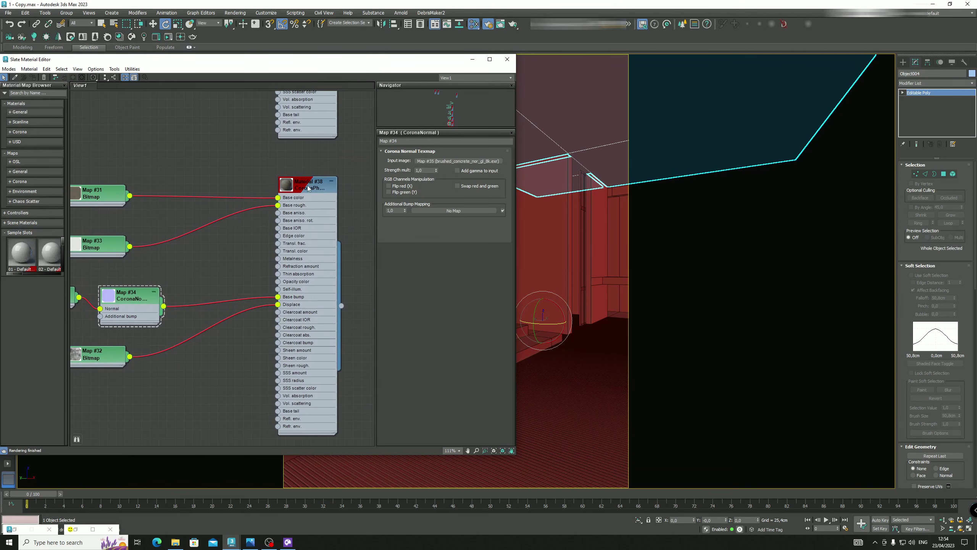
{"action": "left_click", "coordinate": [167, 37]}
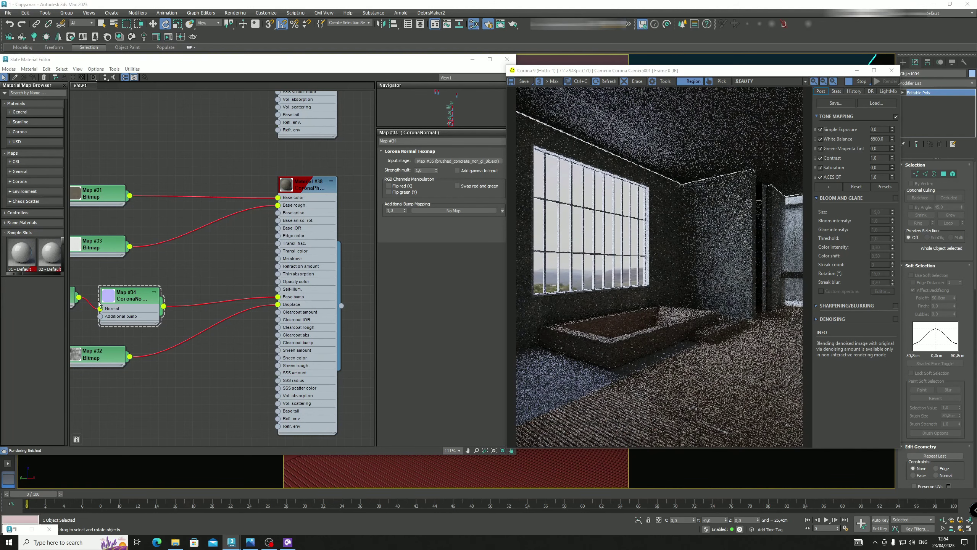
{"action": "left_click", "coordinate": [858, 71]}
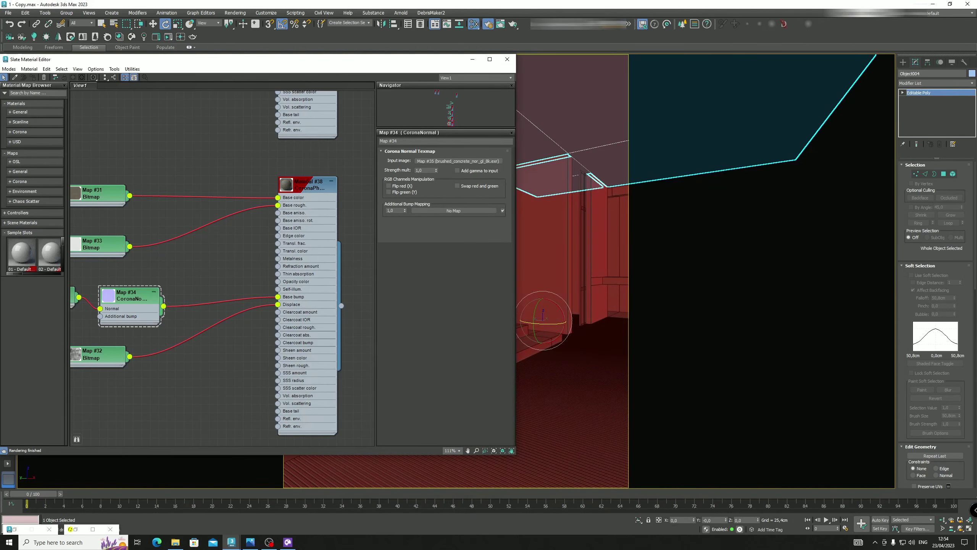
{"action": "left_click", "coordinate": [75, 529]}
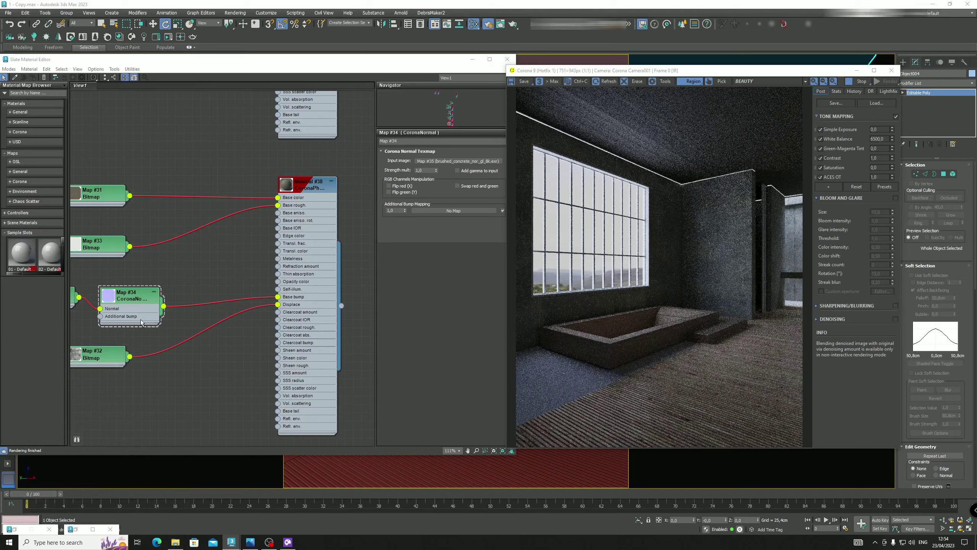
Add a UVW Map modifier to the ceiling object
{"action": "left_click", "coordinate": [927, 83]}
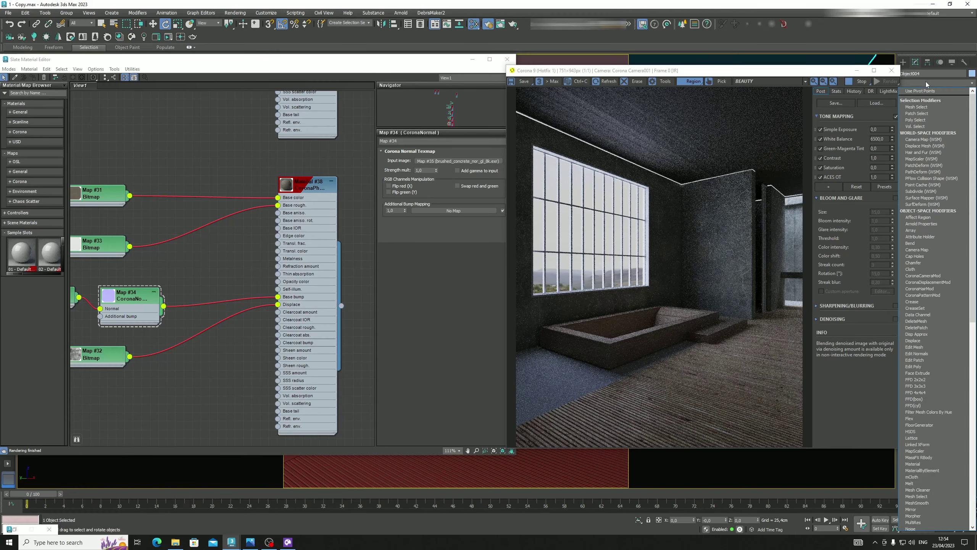
{"action": "key", "text": "u"}
{"action": "key", "text": "u"}
{"action": "key", "text": "u"}
{"action": "key", "text": "u"}
{"action": "key", "text": "u"}
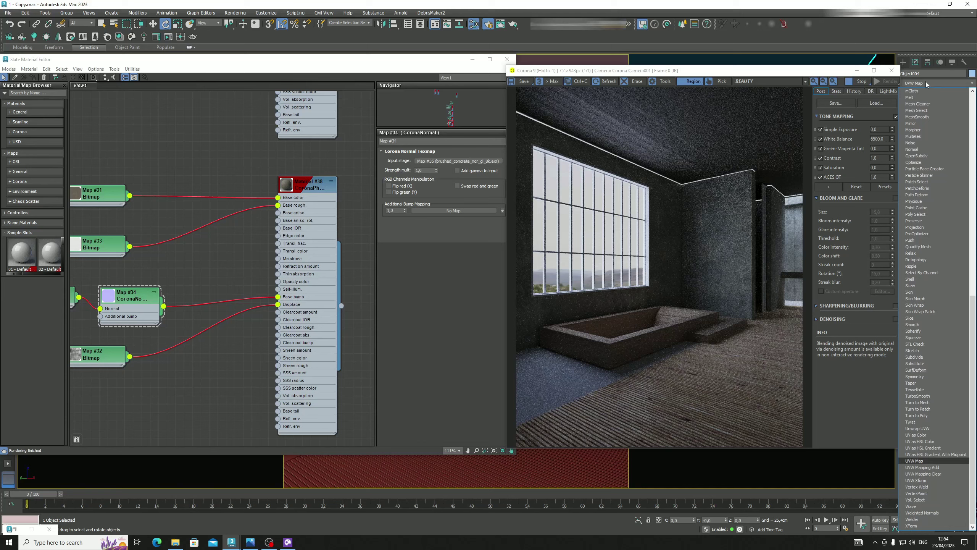
{"action": "key", "text": "Return"}
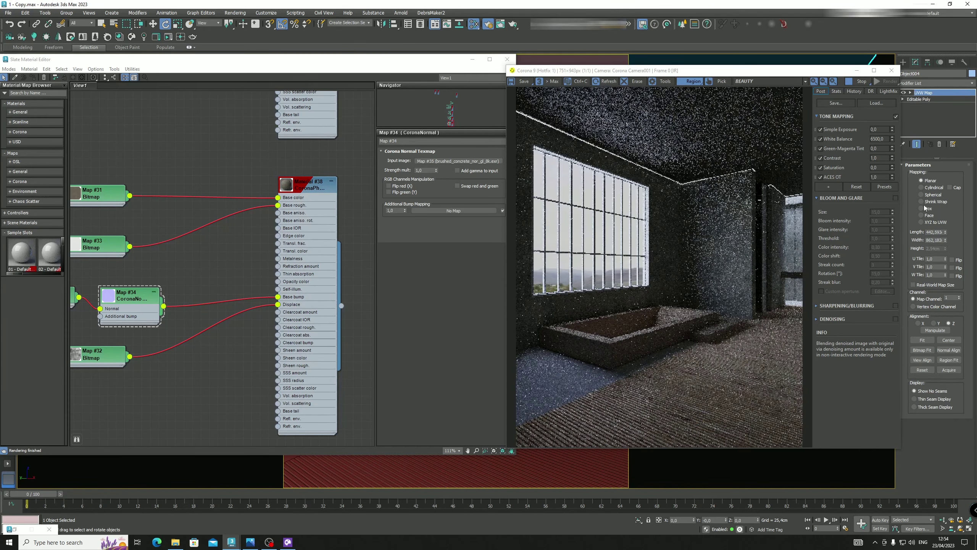
Keep the ceiling's UVW mapping Planar and set its length and width to 200 cm each
{"action": "left_click", "coordinate": [922, 209]}
{"action": "left_click", "coordinate": [923, 181]}
{"action": "double_click", "coordinate": [934, 232]}
{"action": "type", "text": "200"}
{"action": "key", "text": "Tab"}
{"action": "type", "text": "200"}
{"action": "key", "text": "Return"}
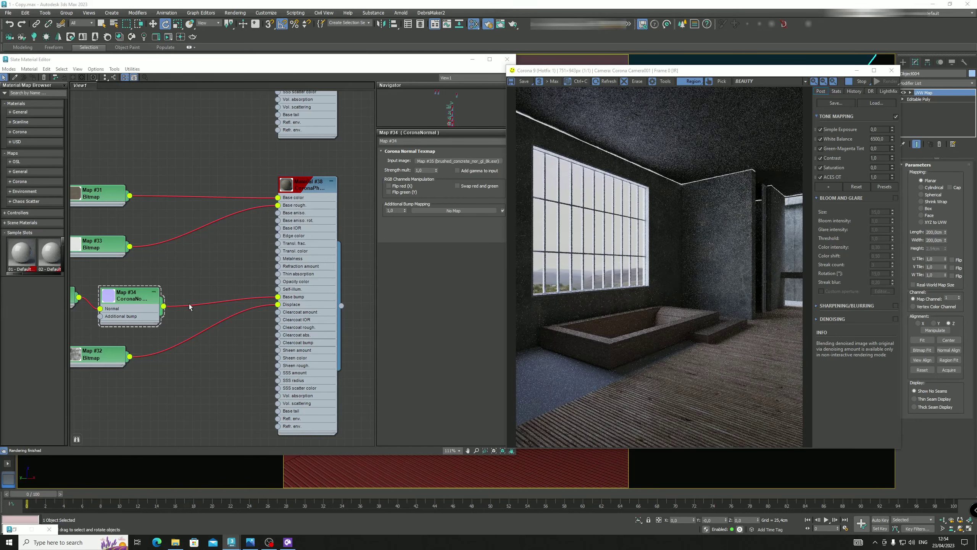
Insert a CoronaColorCorrect map between the concrete diffuse bitmap and the concrete material's base color
{"action": "middle_click_drag", "start_coordinate": [186, 191], "coordinate": [209, 175]}
{"action": "right_click", "coordinate": [181, 152]}
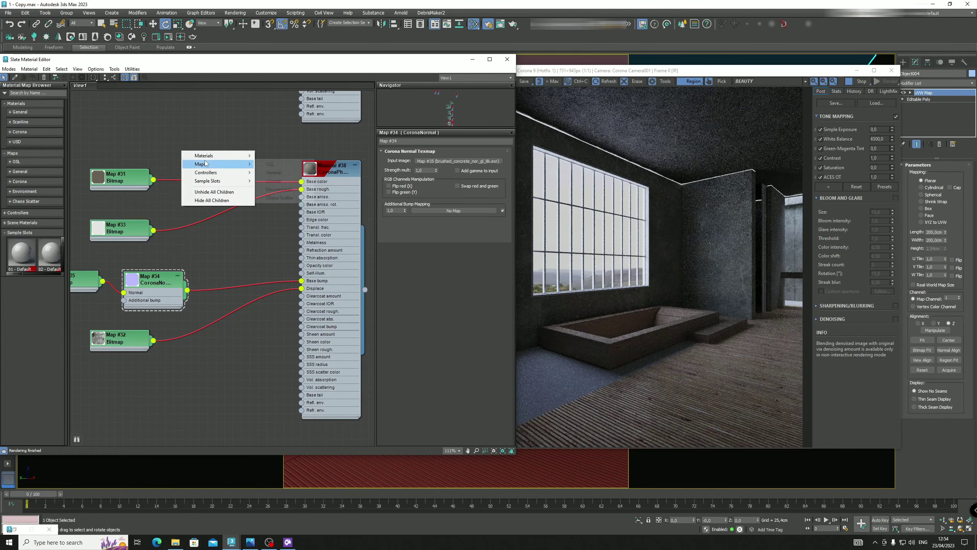
{"action": "mouse_move", "coordinate": [215, 165]}
{"action": "mouse_move", "coordinate": [281, 181]}
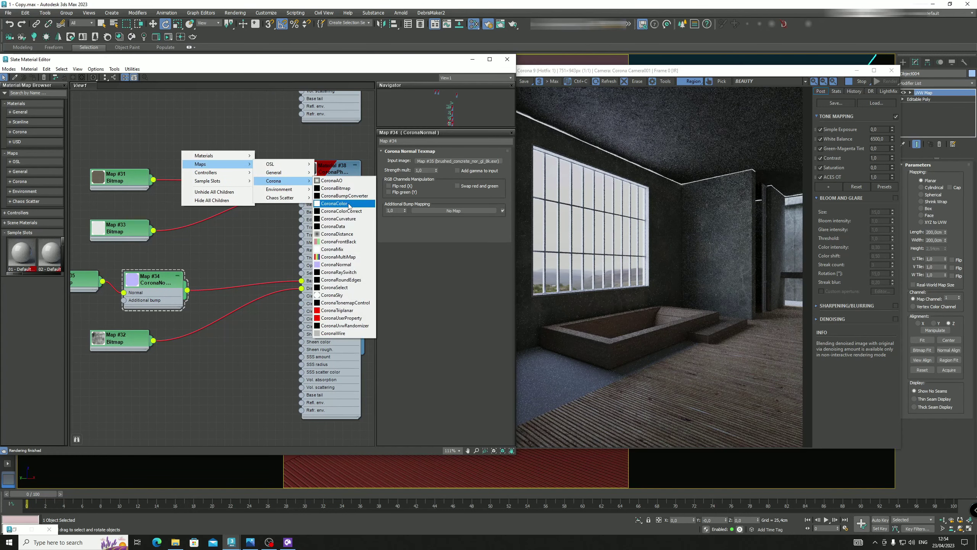
{"action": "left_click", "coordinate": [346, 210]}
{"action": "left_click_drag", "start_coordinate": [184, 165], "coordinate": [153, 180]}
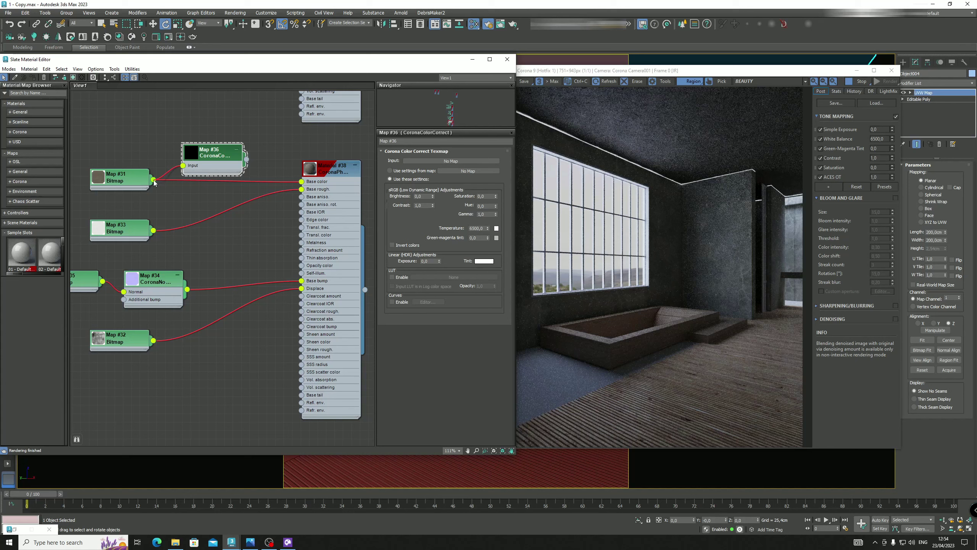
{"action": "left_click_drag", "start_coordinate": [249, 163], "coordinate": [301, 182]}
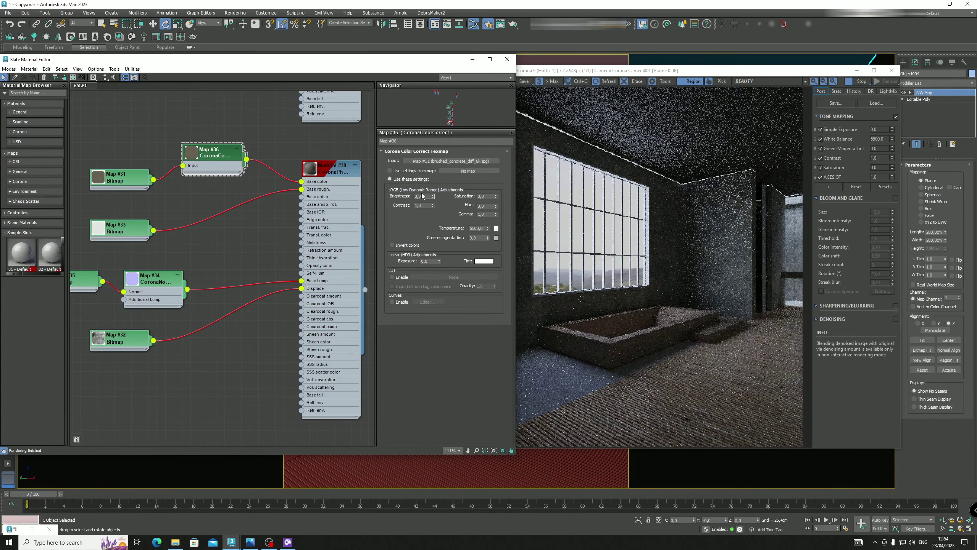
Set the concrete color correction's brightness to 0.5 and connect the concrete diffuse bitmap to the normal map's additional bump input
{"action": "key", "text": "Return"}
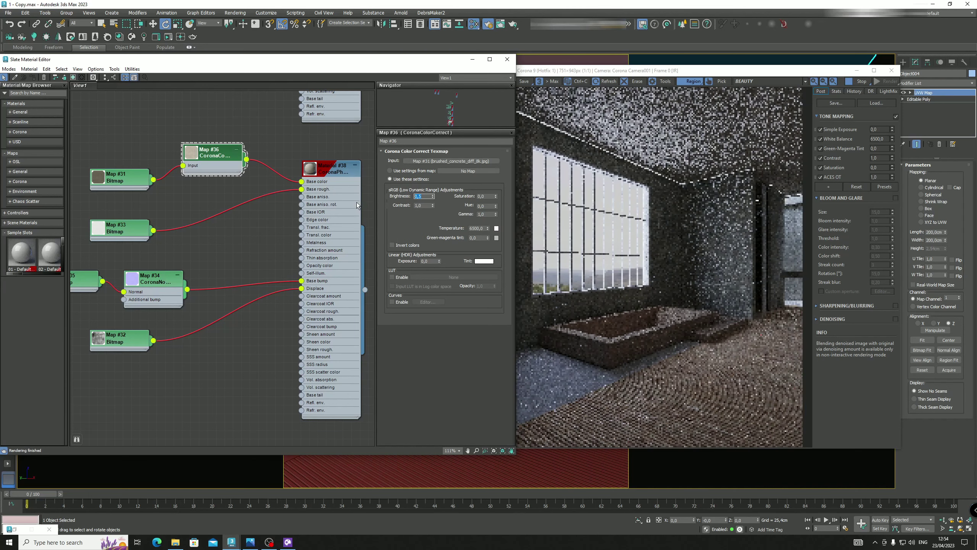
{"action": "left_click_drag", "start_coordinate": [216, 154], "coordinate": [215, 144]}
{"action": "left_click_drag", "start_coordinate": [154, 278], "coordinate": [188, 261]}
{"action": "left_click_drag", "start_coordinate": [152, 181], "coordinate": [158, 282]}
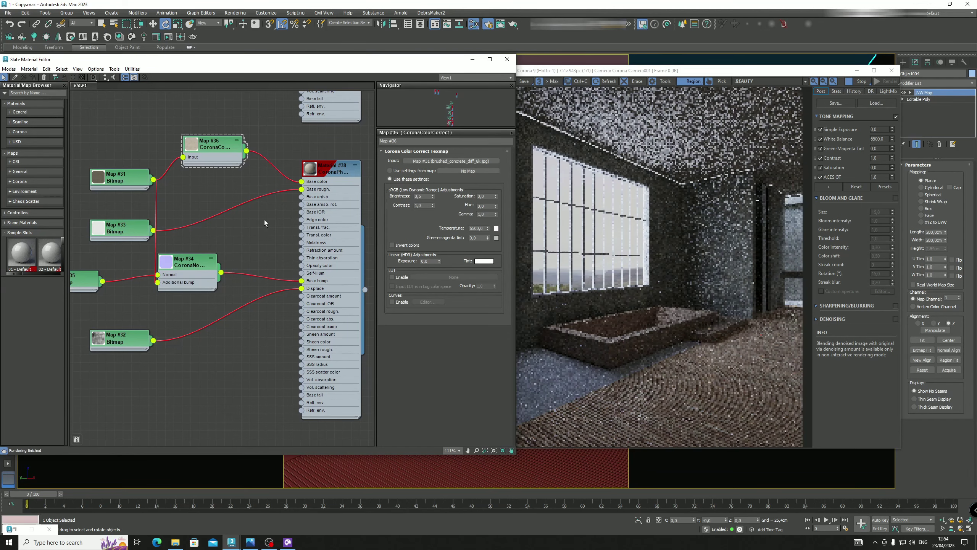
Lower the ceiling object about 2.2 cm along Z to close the light gap above the walls
{"action": "left_click", "coordinate": [473, 58]}
{"action": "left_click", "coordinate": [857, 71]}
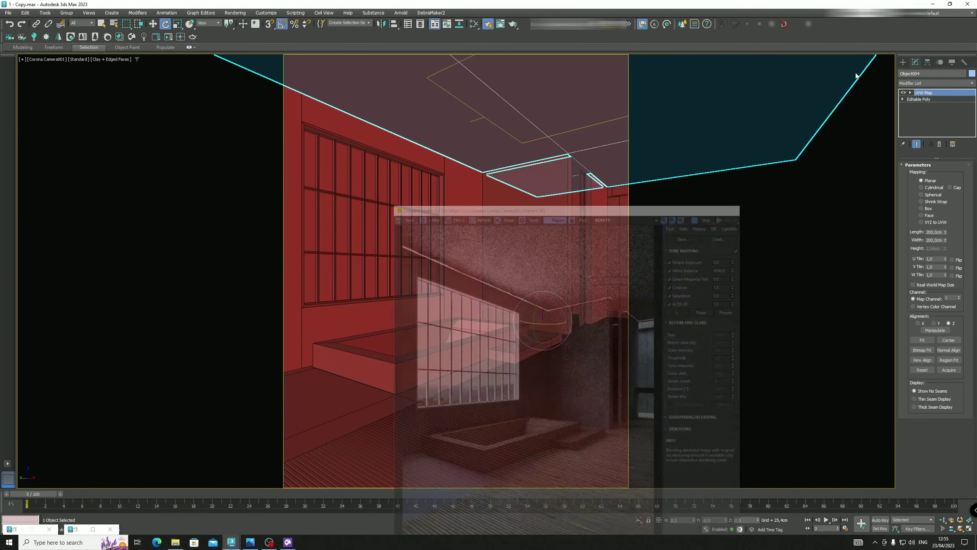
{"action": "left_click", "coordinate": [153, 529]}
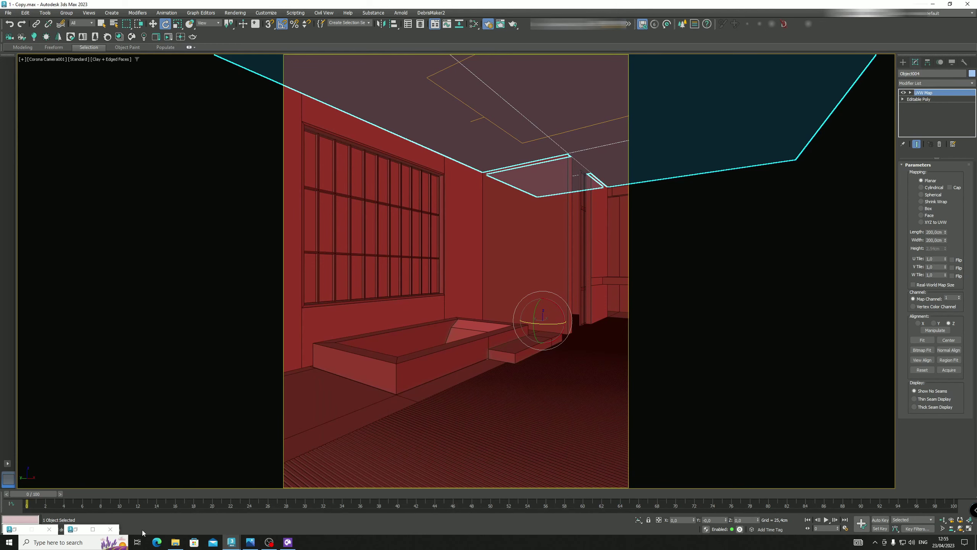
{"action": "left_click_drag", "start_coordinate": [592, 73], "coordinate": [307, 192]}
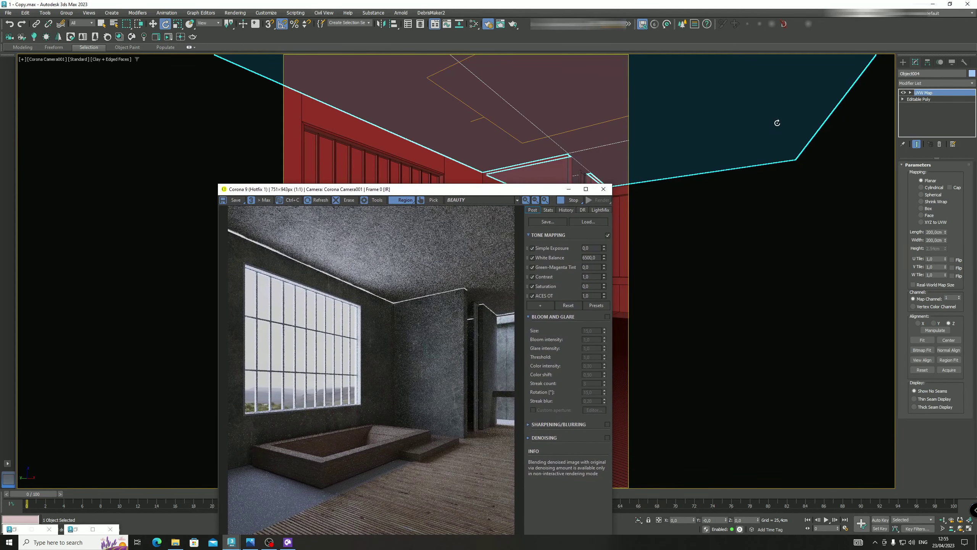
{"action": "key", "text": "w"}
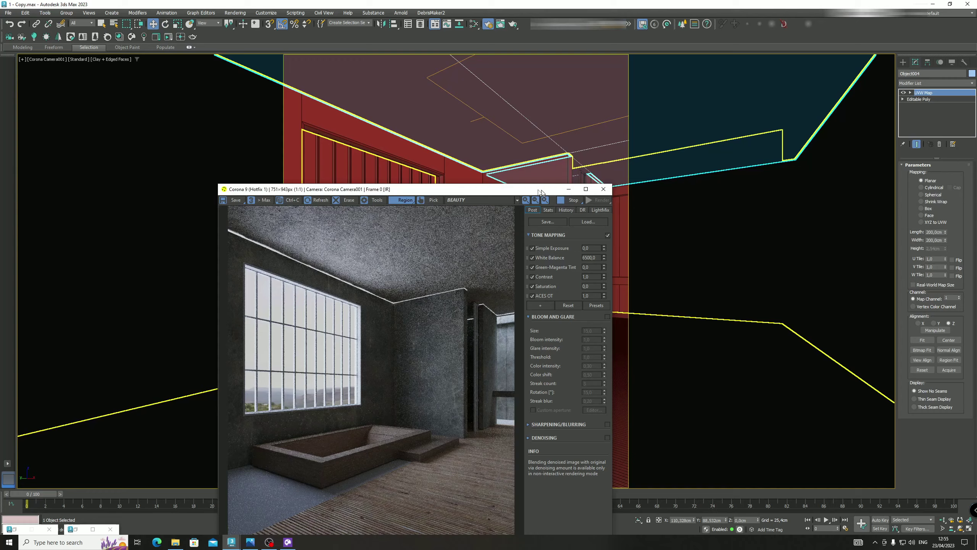
{"action": "left_click_drag", "start_coordinate": [550, 189], "coordinate": [344, 178]}
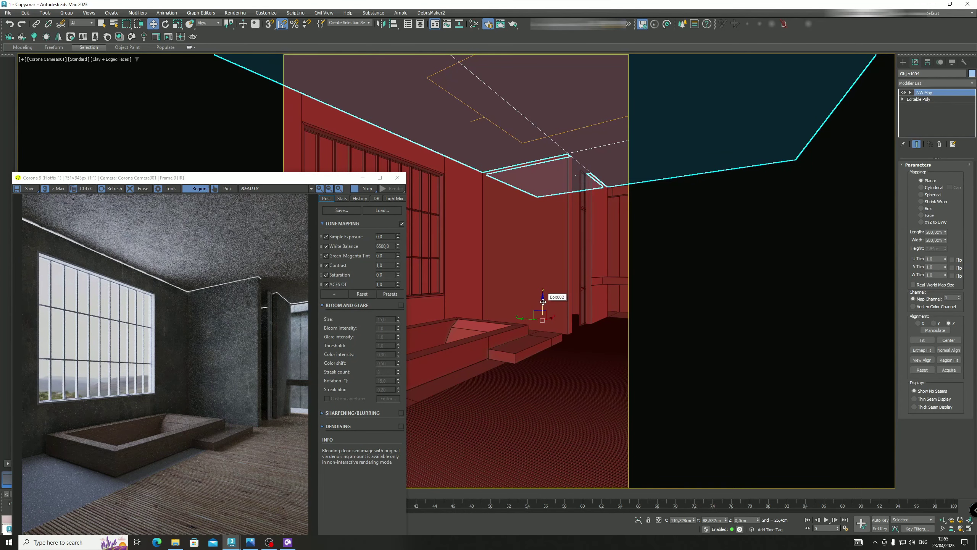
{"action": "left_click_drag", "start_coordinate": [543, 301], "coordinate": [543, 304]}
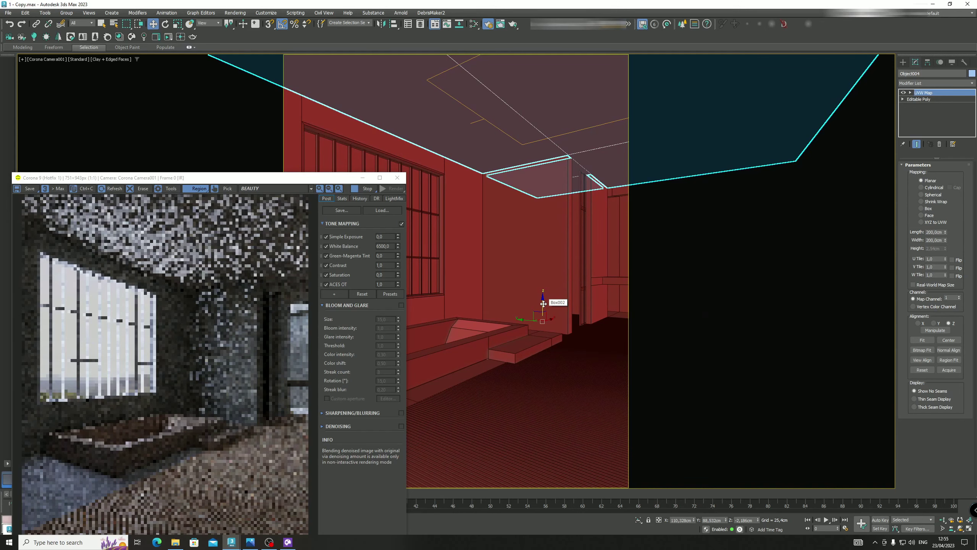
Reselect the ceiling and examine the joints between ceiling and walls in the interactive render
{"action": "key", "text": "ctrl+d"}
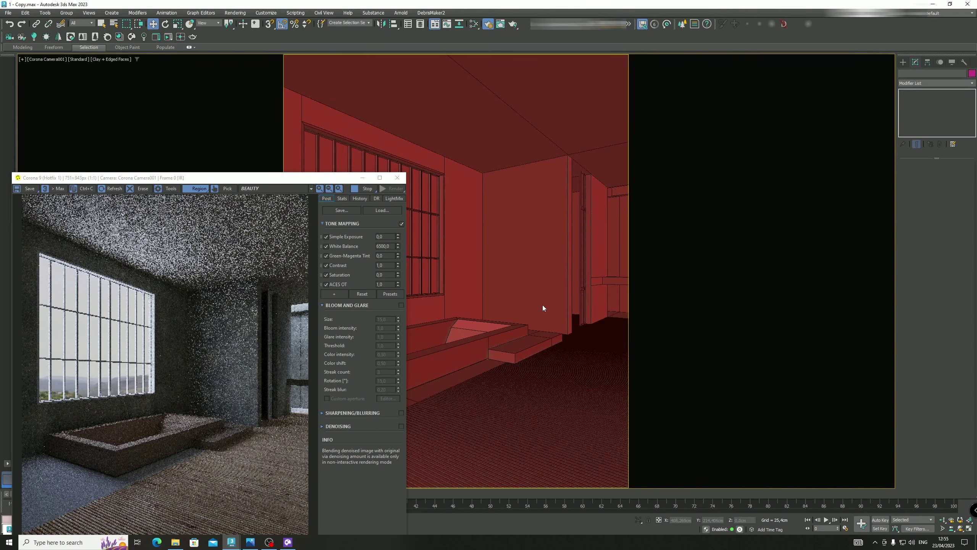
{"action": "left_click", "coordinate": [536, 149]}
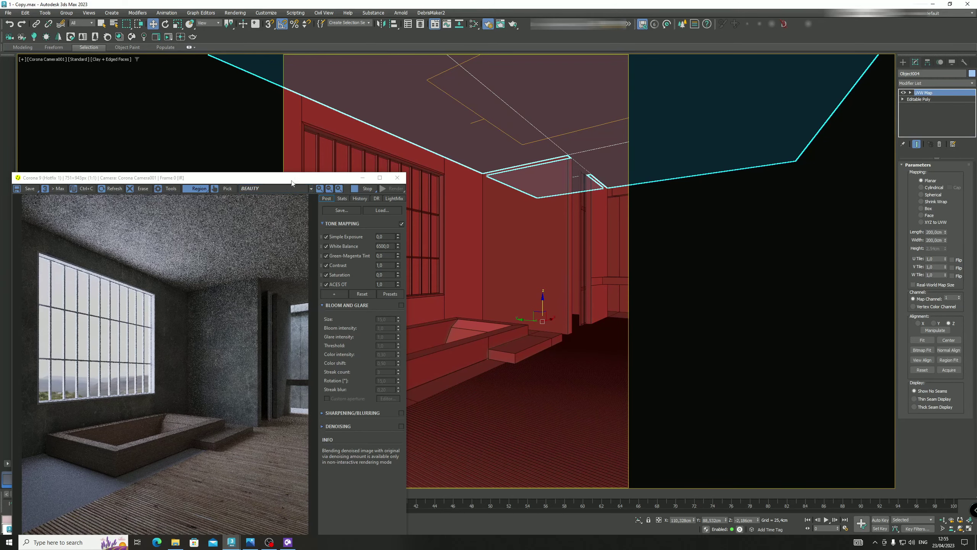
{"action": "left_click_drag", "start_coordinate": [292, 183], "coordinate": [601, 52]}
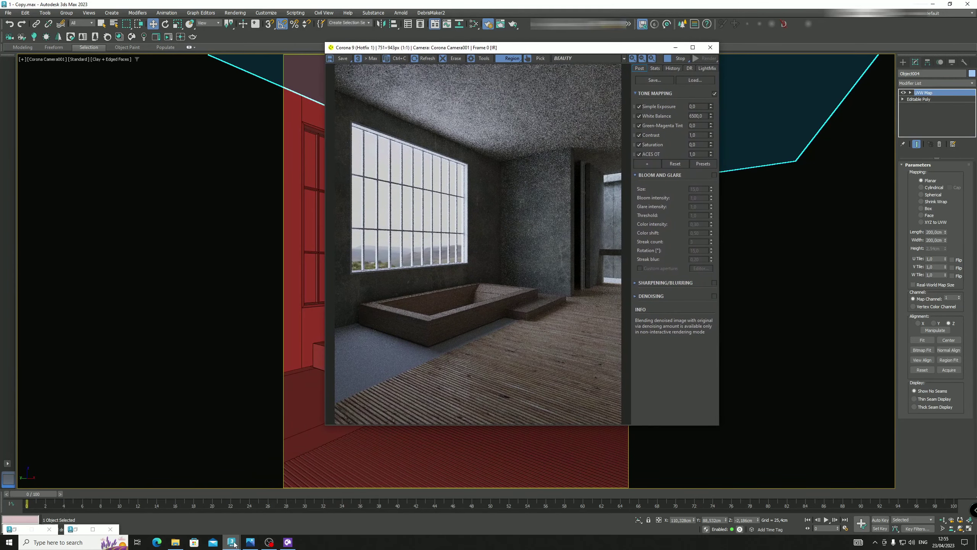
{"action": "left_click", "coordinate": [251, 542]}
{"action": "left_click", "coordinate": [251, 542]}
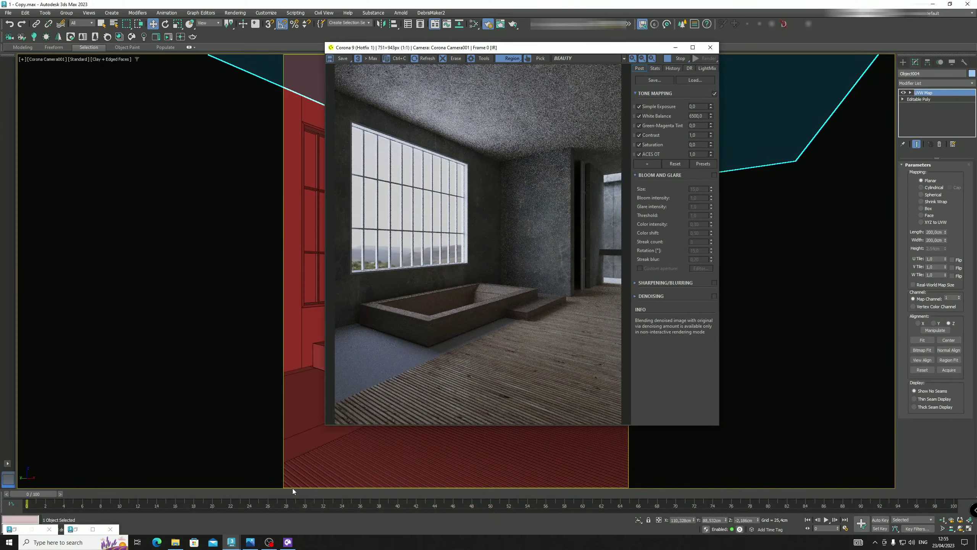
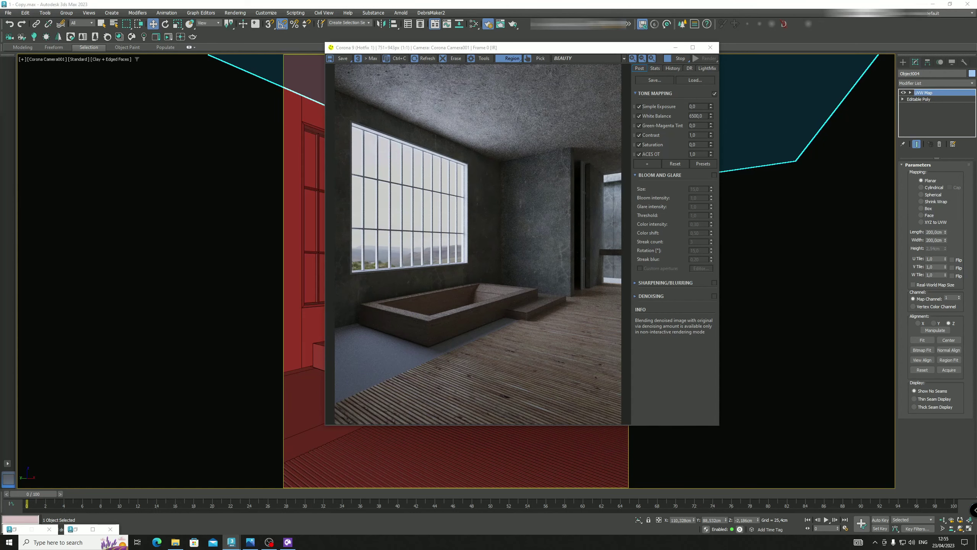
Set the brightness of the walnut wood material's CoronaColorCorrect map to 0.2 and return to the interactive render
{"action": "left_click", "coordinate": [81, 533]}
{"action": "scroll", "coordinate": [235, 318], "scroll_direction": "down", "scroll_amount": 3}
{"action": "middle_click_drag", "start_coordinate": [248, 192], "coordinate": [247, 307]}
{"action": "middle_click_drag", "start_coordinate": [212, 194], "coordinate": [219, 329]}
{"action": "scroll", "coordinate": [215, 157], "scroll_direction": "up", "scroll_amount": 2}
{"action": "double_click", "coordinate": [232, 149]}
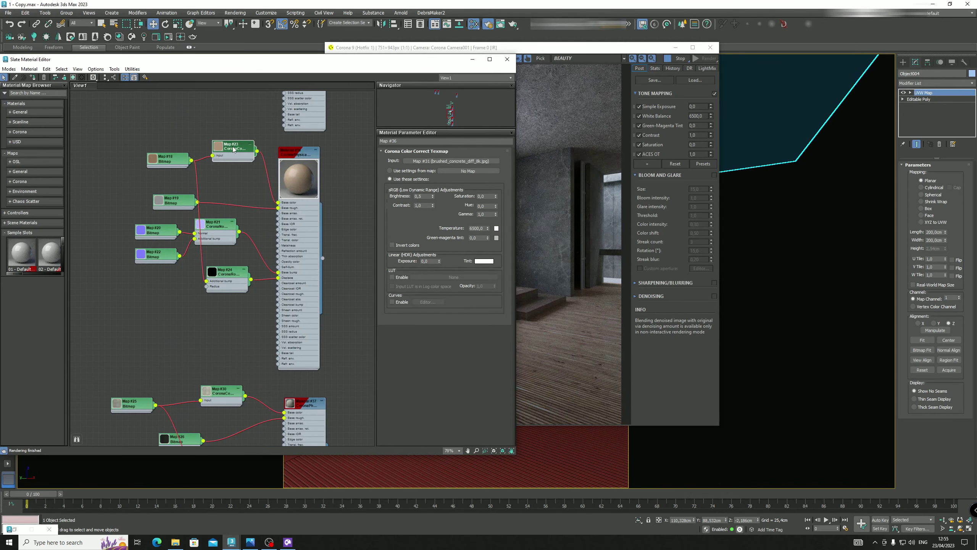
{"action": "double_click", "coordinate": [234, 149]}
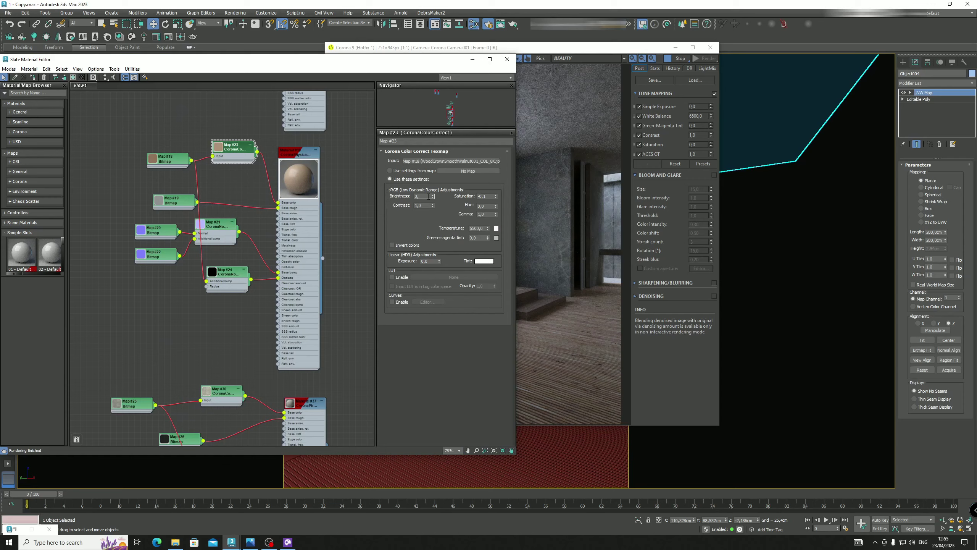
{"action": "type", "text": "2"}
{"action": "key", "text": "Return"}
{"action": "left_click_drag", "start_coordinate": [392, 59], "coordinate": [581, 113]}
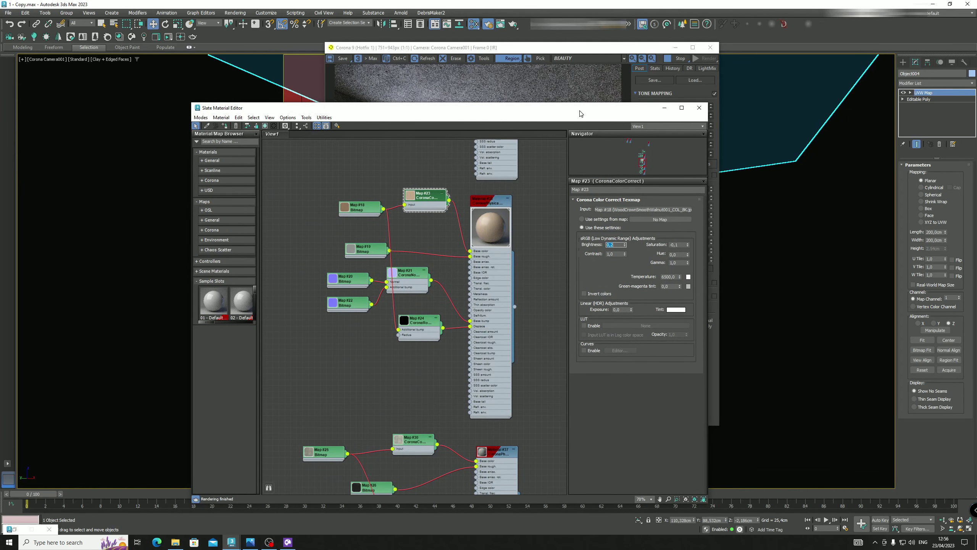
{"action": "left_click", "coordinate": [665, 107]}
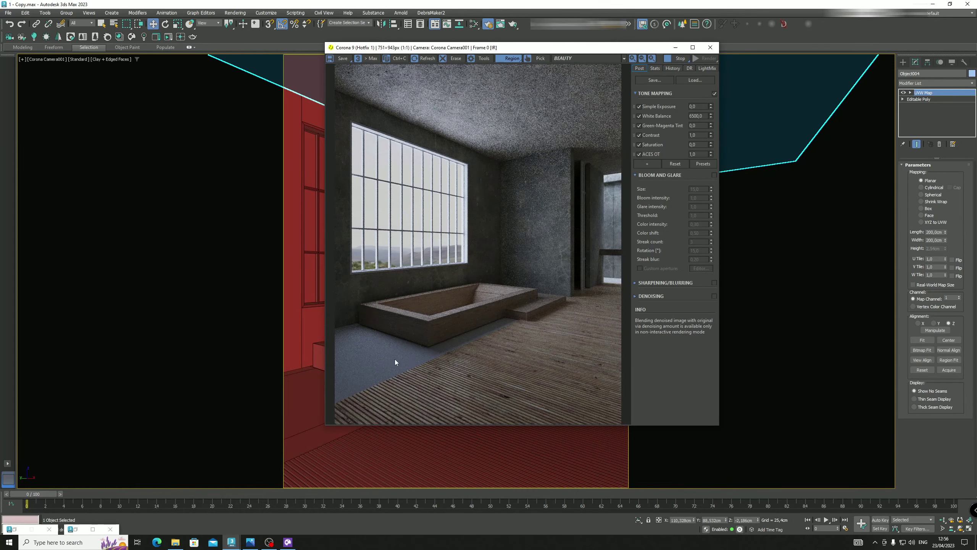
{"action": "left_click", "coordinate": [92, 529]}
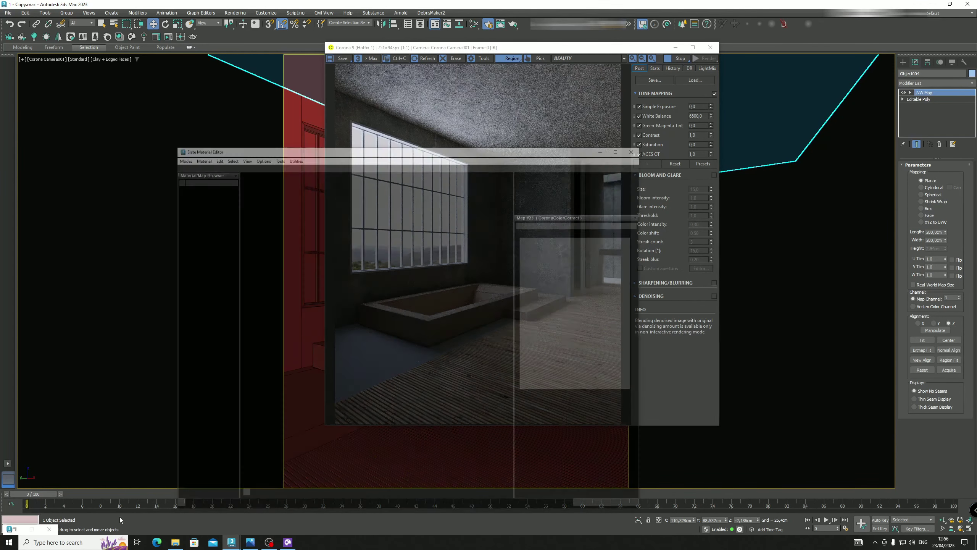
{"action": "middle_click_drag", "start_coordinate": [481, 281], "coordinate": [408, 219]}
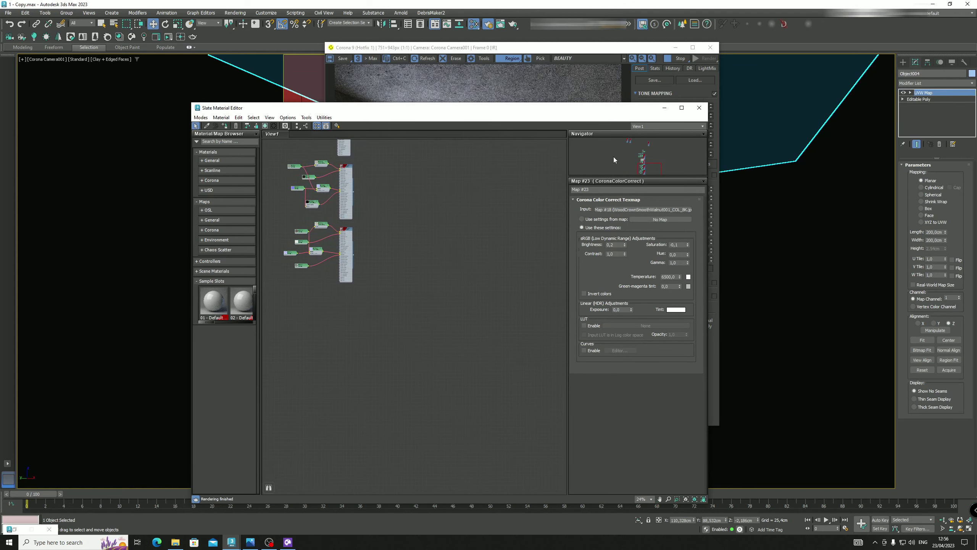
{"action": "left_click", "coordinate": [664, 108]}
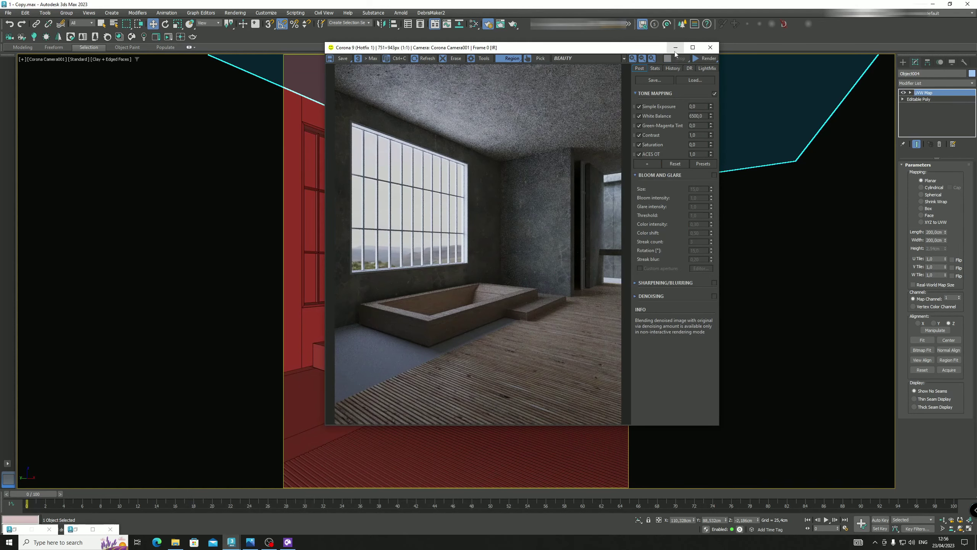
Put the render window away, return to the four-viewport layout and clear the selection in the Top view
{"action": "left_click", "coordinate": [675, 48]}
{"action": "left_click", "coordinate": [207, 174]}
{"action": "key", "text": "alt+w"}
{"action": "scroll", "coordinate": [353, 182], "scroll_direction": "down", "scroll_amount": 6}
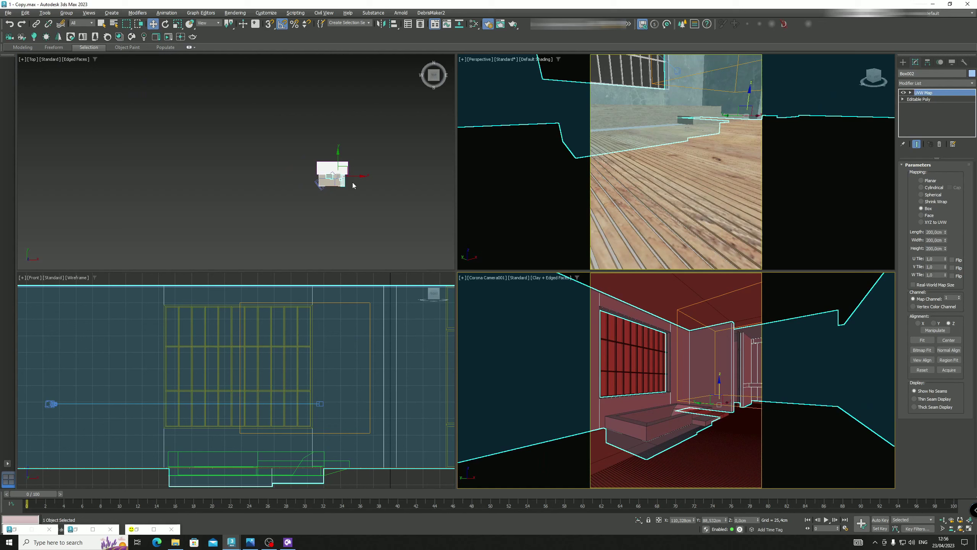
{"action": "middle_click_drag", "start_coordinate": [288, 146], "coordinate": [200, 40]}
{"action": "middle_click_drag", "start_coordinate": [293, 185], "coordinate": [266, 140]}
{"action": "left_click", "coordinate": [261, 169]}
{"action": "scroll", "coordinate": [269, 167], "scroll_direction": "down", "scroll_amount": 3}
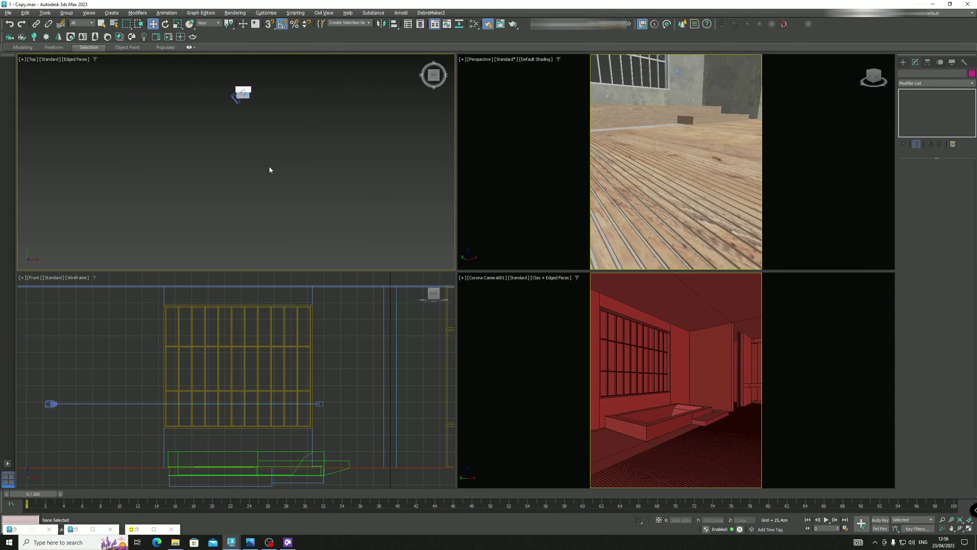
Switch to Chaos Cosmos and open the online Presets category
{"action": "left_click", "coordinate": [288, 543]}
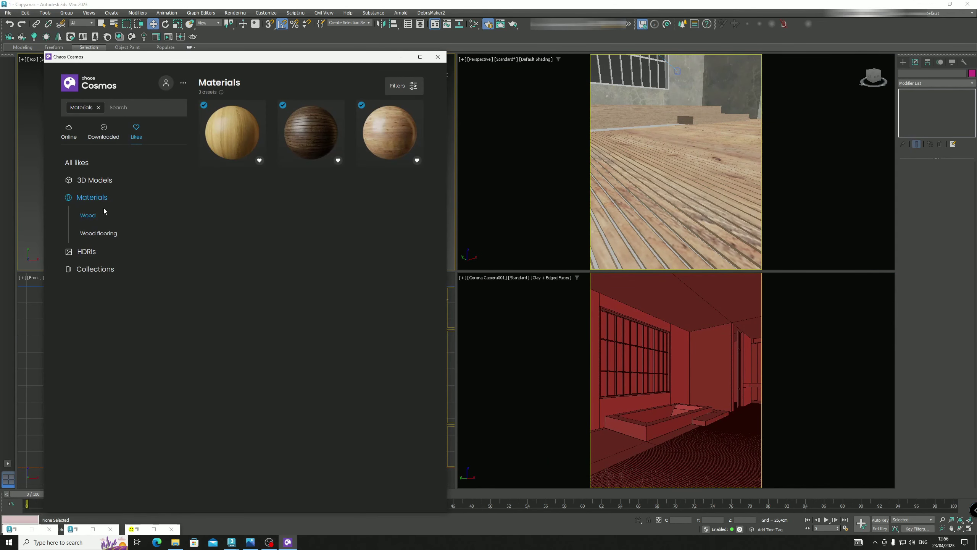
{"action": "left_click_drag", "start_coordinate": [248, 63], "coordinate": [470, 67]}
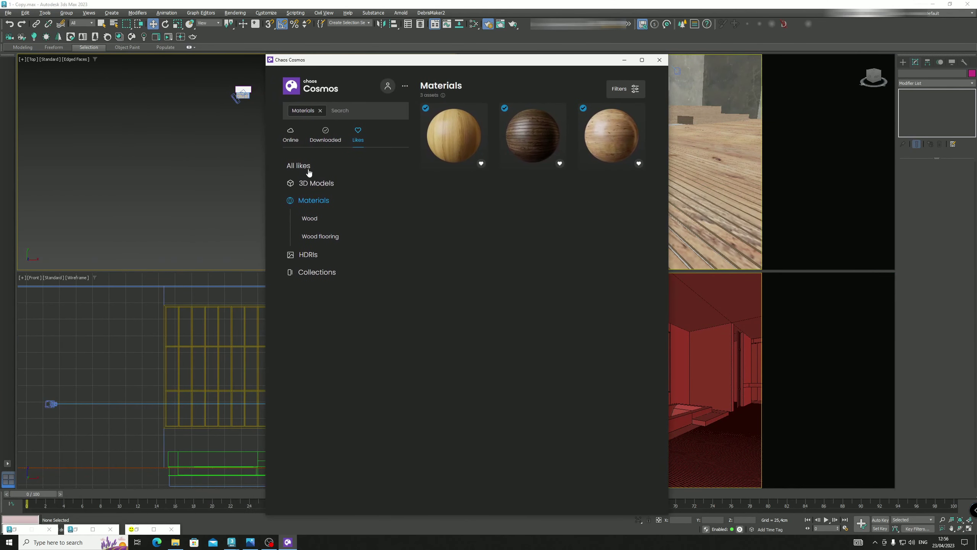
{"action": "left_click", "coordinate": [307, 138]}
{"action": "scroll", "coordinate": [342, 441], "scroll_direction": "down", "scroll_amount": 1}
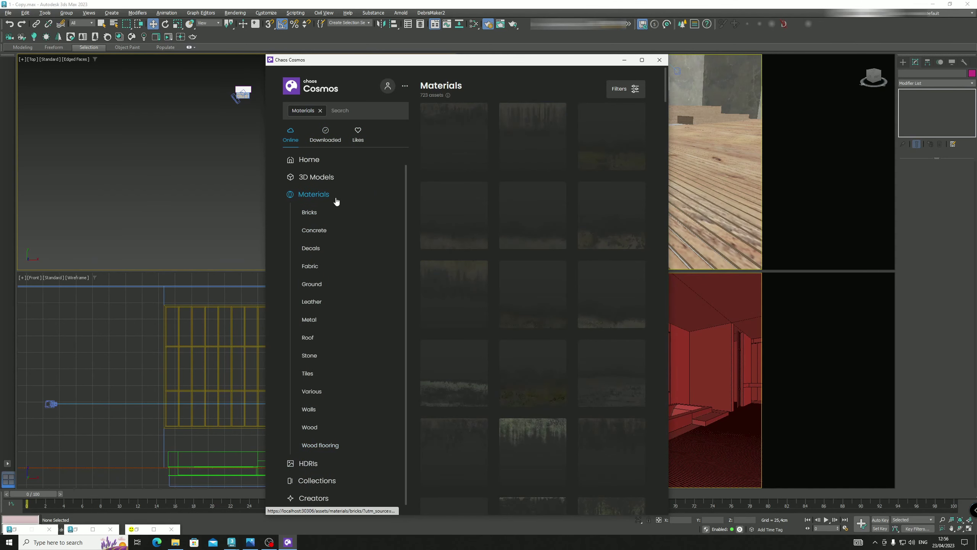
{"action": "left_click", "coordinate": [312, 160]}
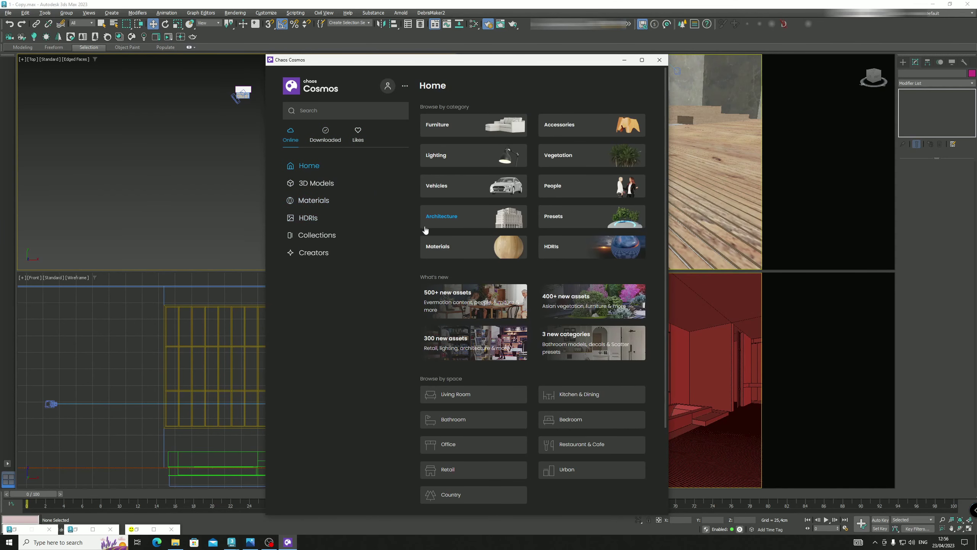
{"action": "left_click", "coordinate": [579, 220]}
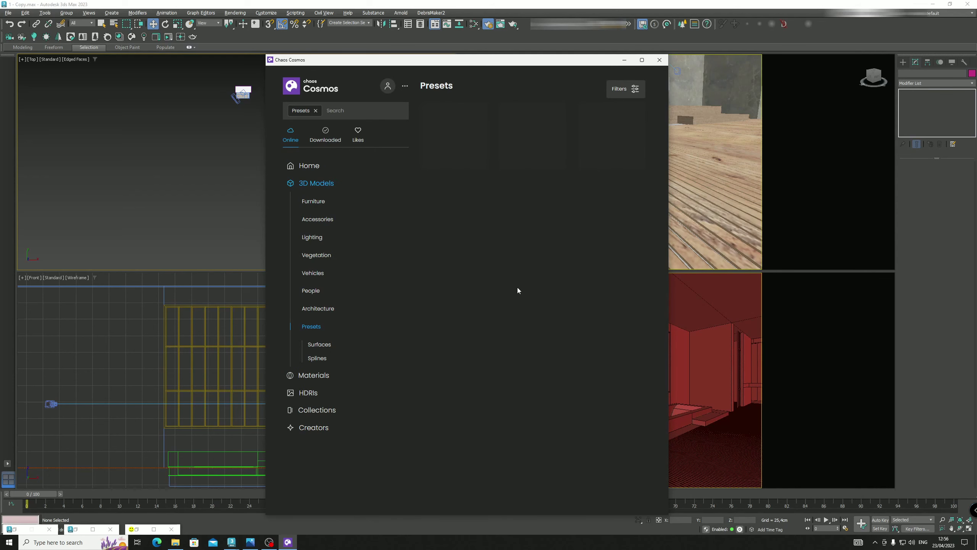
Import the Riverbed 001 preset from Chaos Cosmos with the Top view active, and return to the scene
{"action": "left_click", "coordinate": [233, 198]}
{"action": "left_click", "coordinate": [289, 542]}
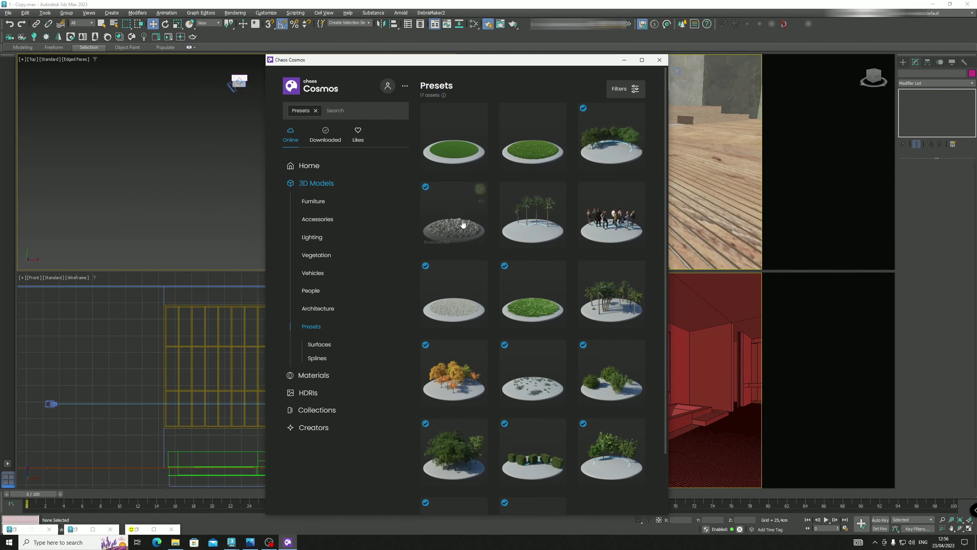
{"action": "left_click", "coordinate": [480, 189]}
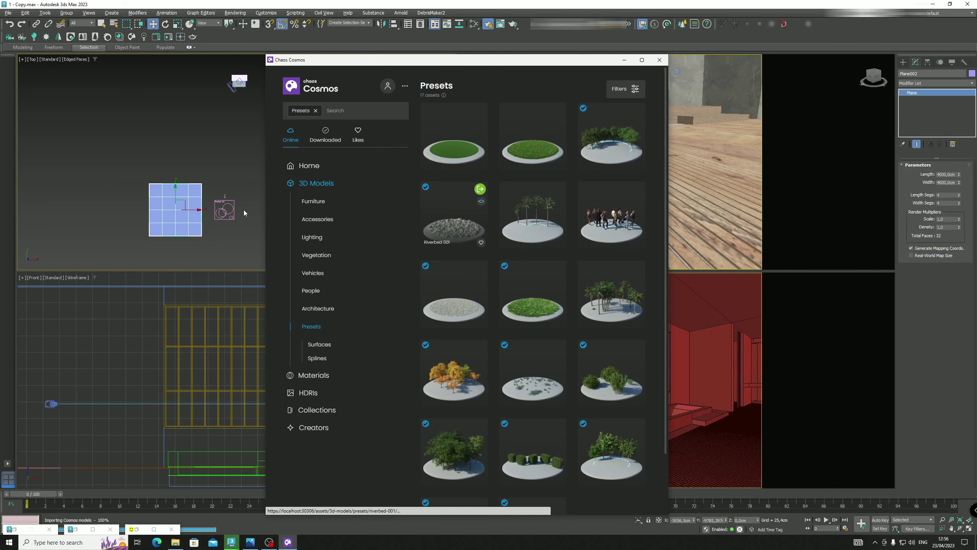
{"action": "left_click", "coordinate": [624, 60]}
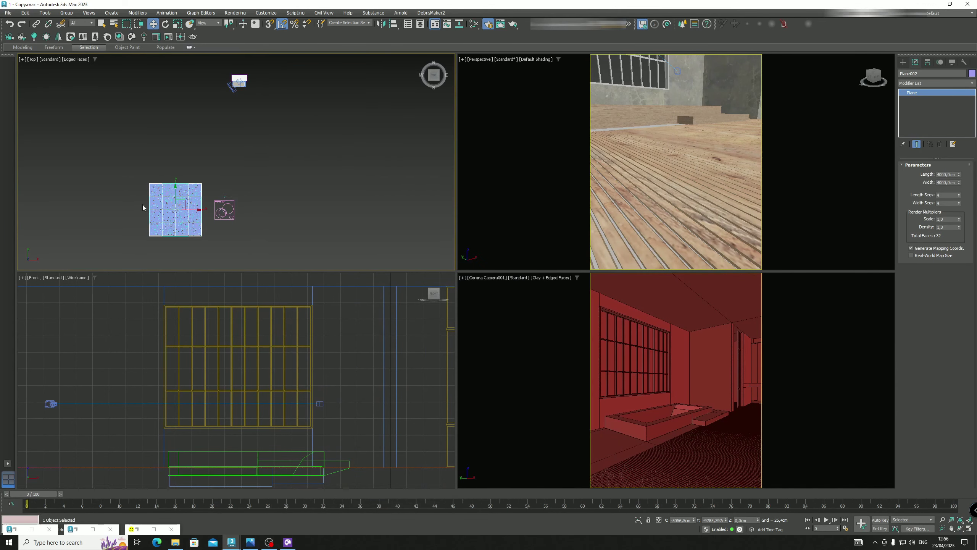
Remove the imported plane from the Riverbed 001 scatter's target objects
{"action": "left_click", "coordinate": [216, 237]}
{"action": "scroll", "coordinate": [231, 202], "scroll_direction": "up", "scroll_amount": 4}
{"action": "left_click", "coordinate": [239, 194]}
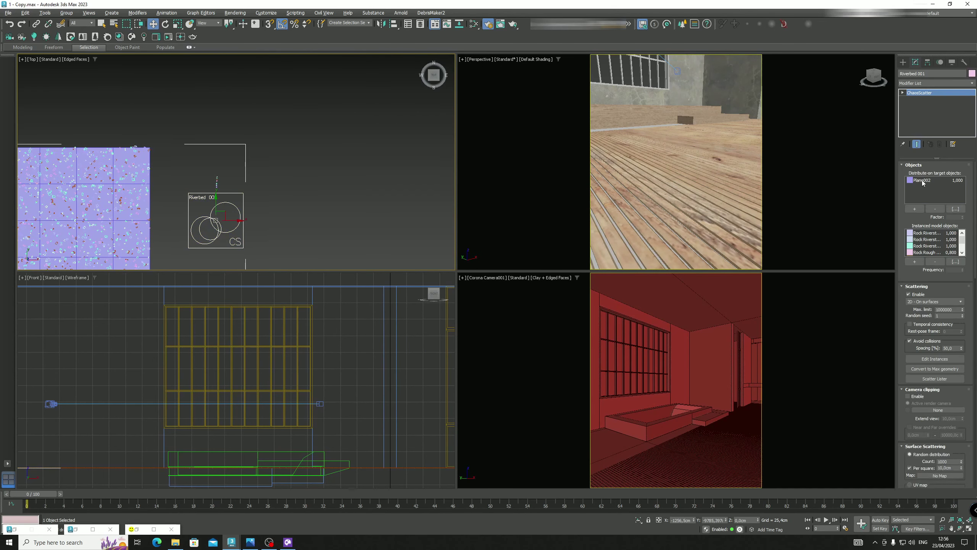
{"action": "left_click", "coordinate": [923, 180]}
{"action": "left_click", "coordinate": [936, 208]}
Remove all rock models from the Riverbed 001 scatter's instanced model objects
{"action": "left_click", "coordinate": [927, 233]}
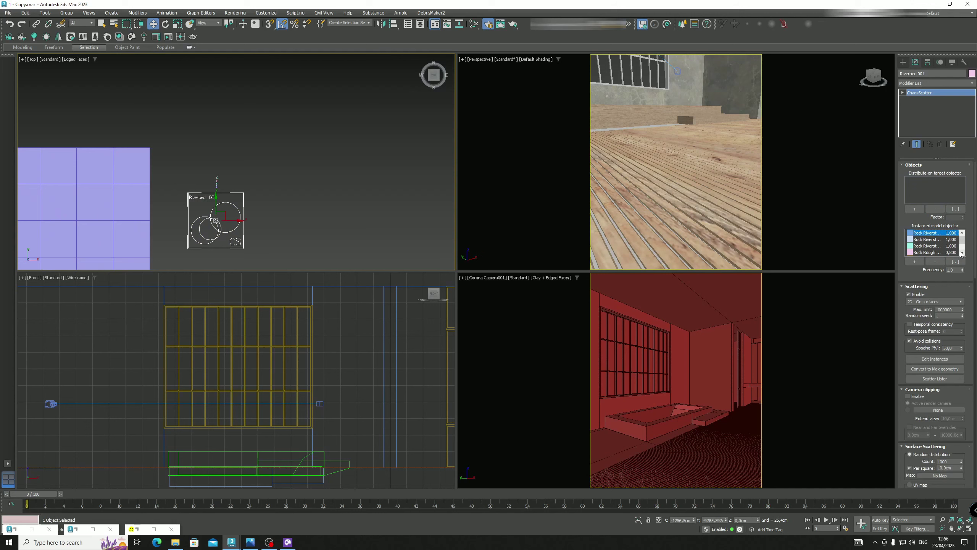
{"action": "left_click_drag", "start_coordinate": [962, 239], "coordinate": [963, 254]}
{"action": "left_click", "coordinate": [943, 252], "text": "shift"}
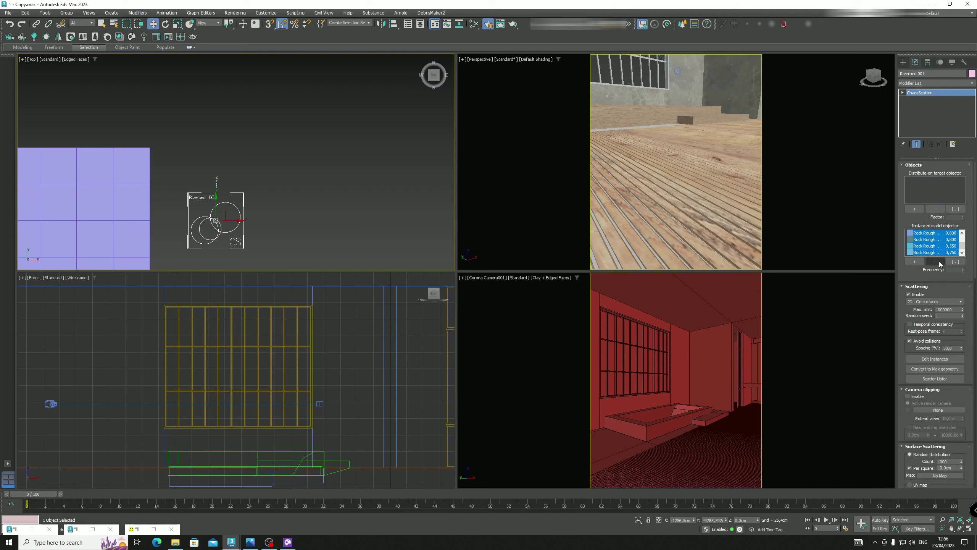
{"action": "left_click", "coordinate": [935, 262]}
Delete the imported square base plane beside the Riverbed 001 scatter in the Top view
{"action": "left_click", "coordinate": [130, 173]}
{"action": "middle_click_drag", "start_coordinate": [130, 173], "coordinate": [165, 137]}
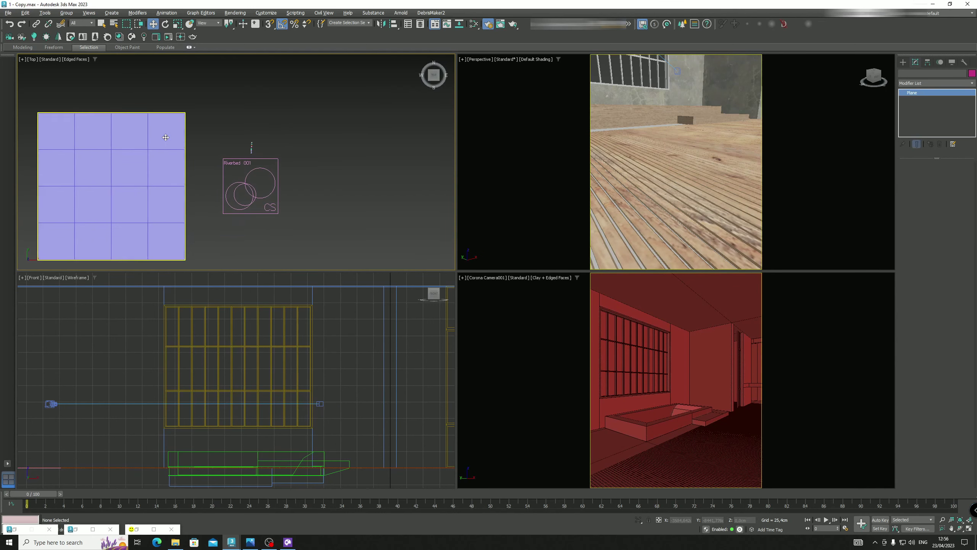
{"action": "key", "text": "Delete"}
{"action": "scroll", "coordinate": [278, 125], "scroll_direction": "up", "scroll_amount": 3}
{"action": "middle_click_drag", "start_coordinate": [244, 159], "coordinate": [271, 117]}
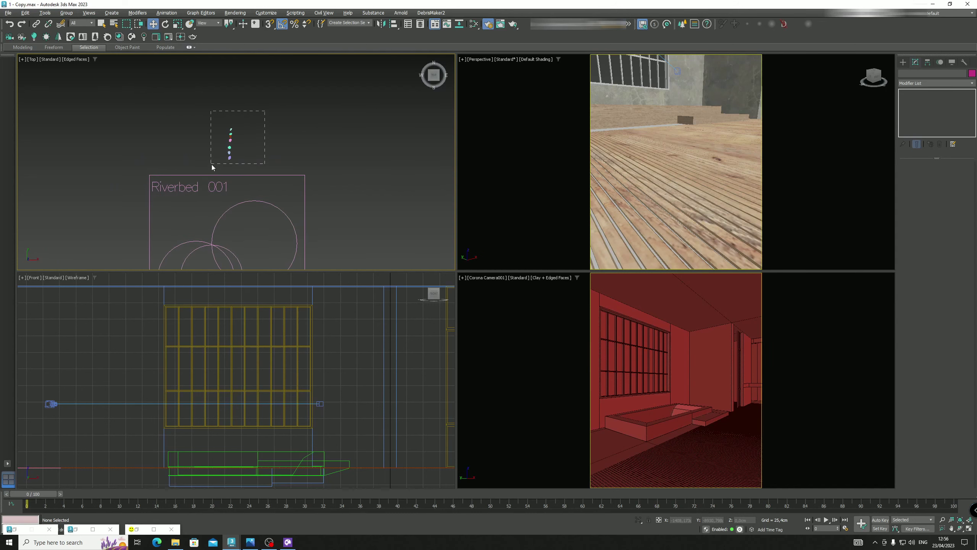
Switch to Chaos Cosmos and open the Flowers, grass & rocks category of the Vegetation 3D models
{"action": "scroll", "coordinate": [286, 157], "scroll_direction": "down", "scroll_amount": 4}
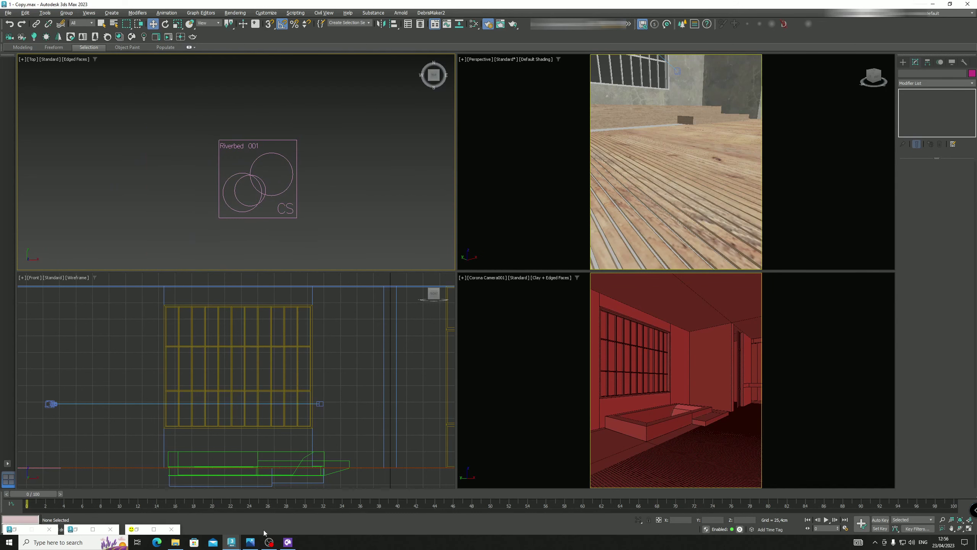
{"action": "left_click", "coordinate": [288, 542]}
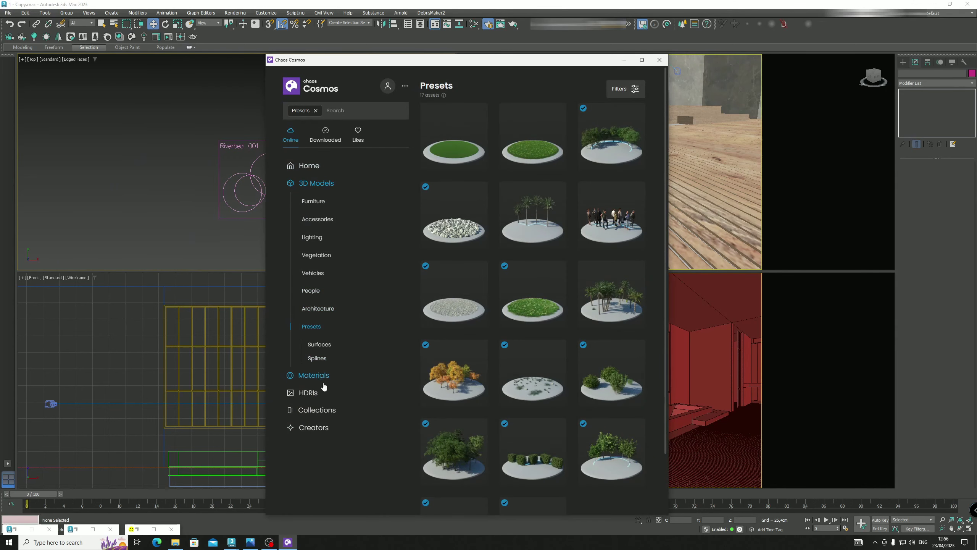
{"action": "left_click", "coordinate": [308, 167]}
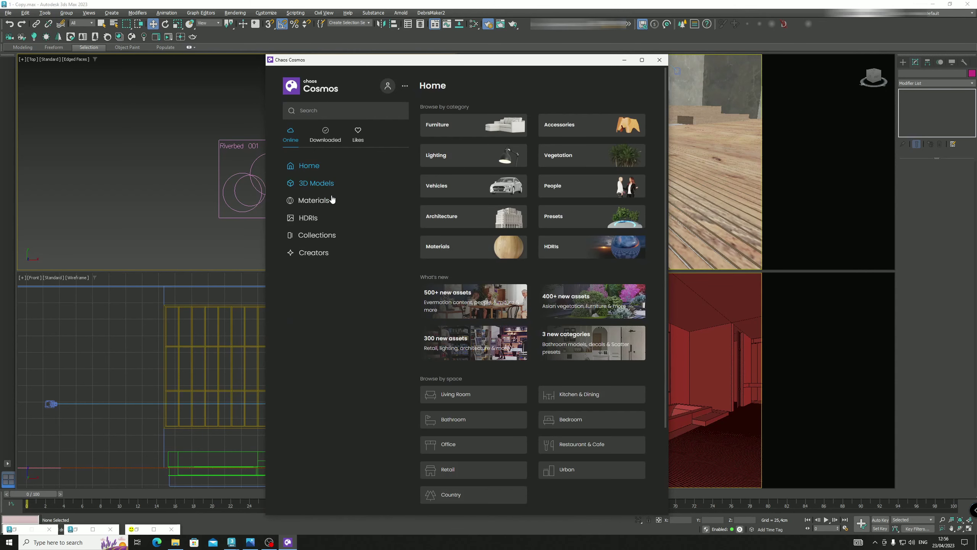
{"action": "left_click", "coordinate": [316, 184]}
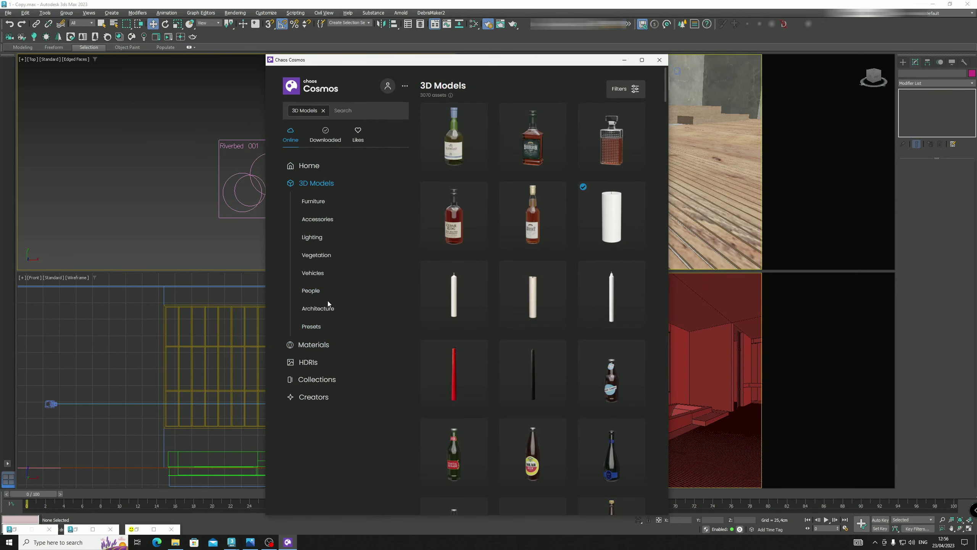
{"action": "left_click", "coordinate": [319, 256]}
{"action": "left_click", "coordinate": [354, 315]}
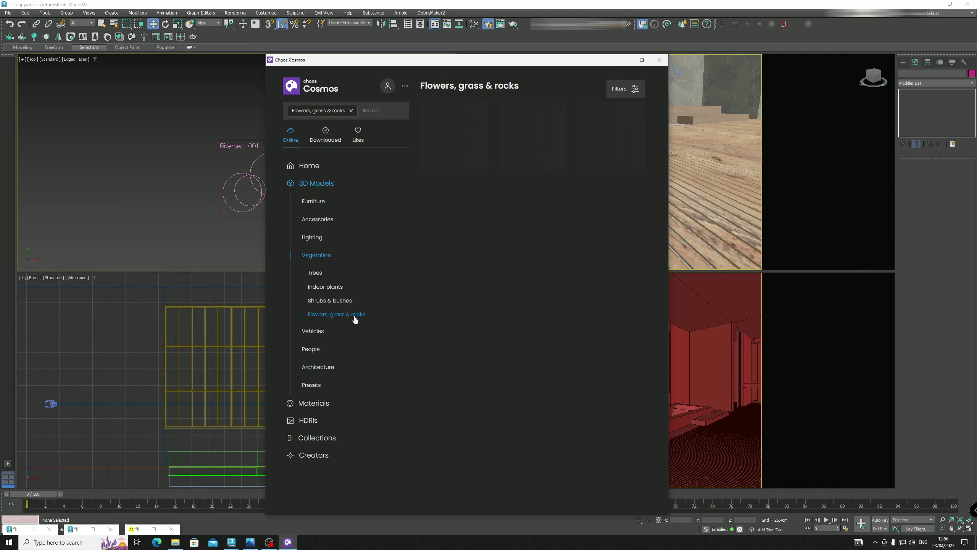
Import three Rock Riverstone models from Chaos Cosmos beside the Riverbed 001 scatter in the Top view, and return to the scene
{"action": "middle_click_drag", "start_coordinate": [231, 189], "coordinate": [181, 196]}
{"action": "scroll", "coordinate": [261, 193], "scroll_direction": "up", "scroll_amount": 6}
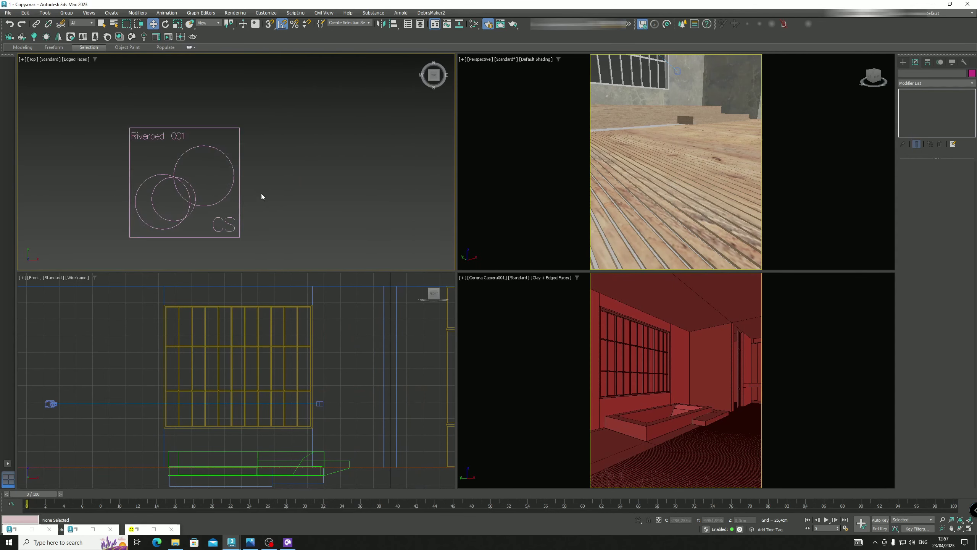
{"action": "left_click", "coordinate": [287, 542]}
{"action": "scroll", "coordinate": [573, 372], "scroll_direction": "down", "scroll_amount": 5}
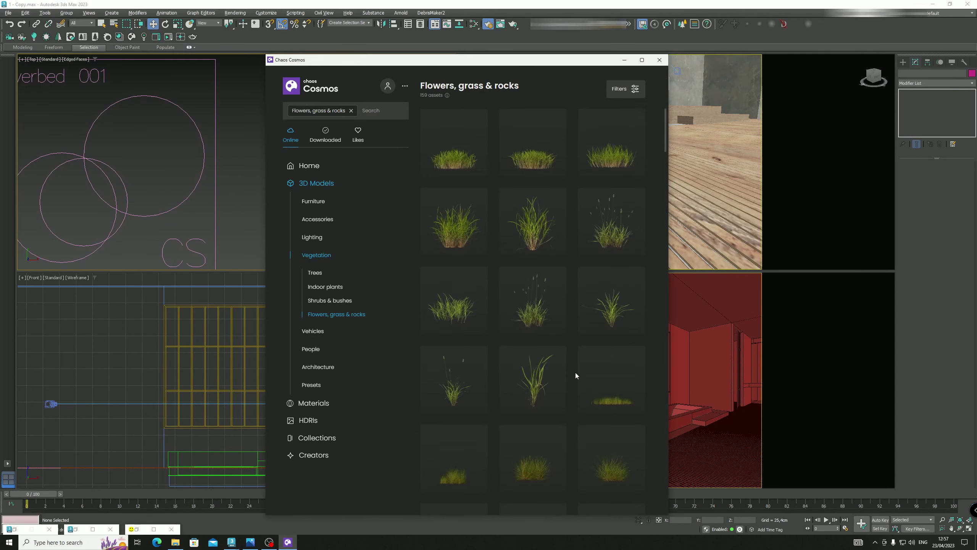
{"action": "scroll", "coordinate": [571, 369], "scroll_direction": "down", "scroll_amount": 15}
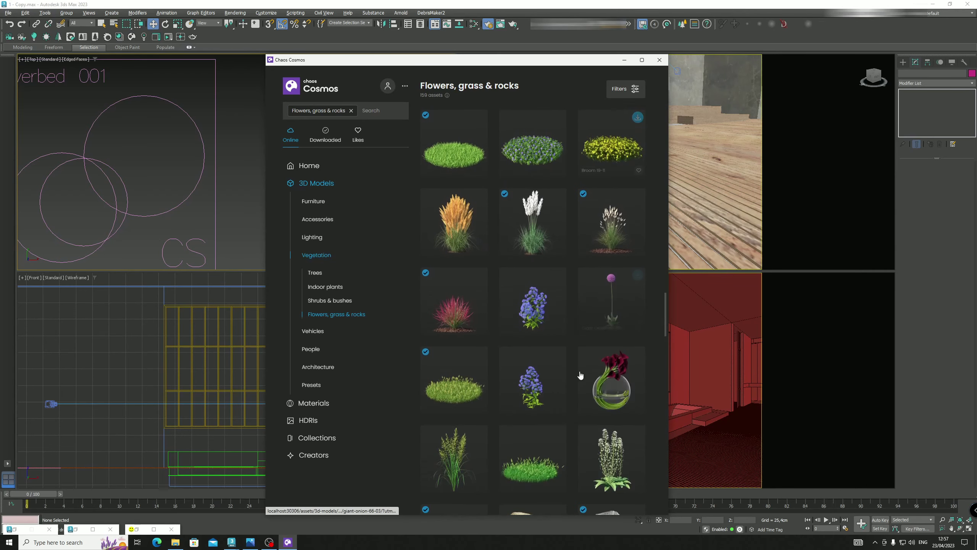
{"action": "scroll", "coordinate": [580, 372], "scroll_direction": "down", "scroll_amount": 4}
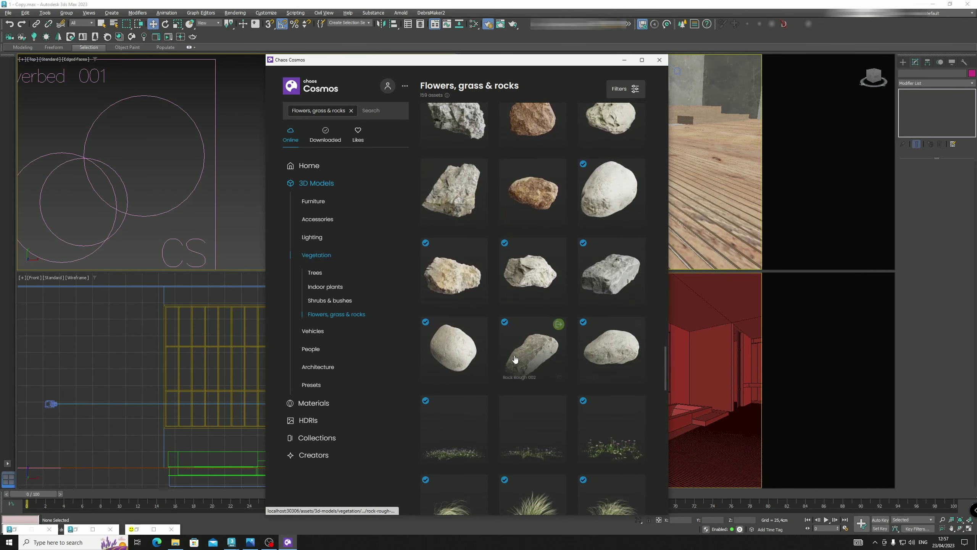
{"action": "left_click_drag", "start_coordinate": [460, 364], "coordinate": [242, 175]}
{"action": "left_click_drag", "start_coordinate": [608, 210], "coordinate": [250, 156]}
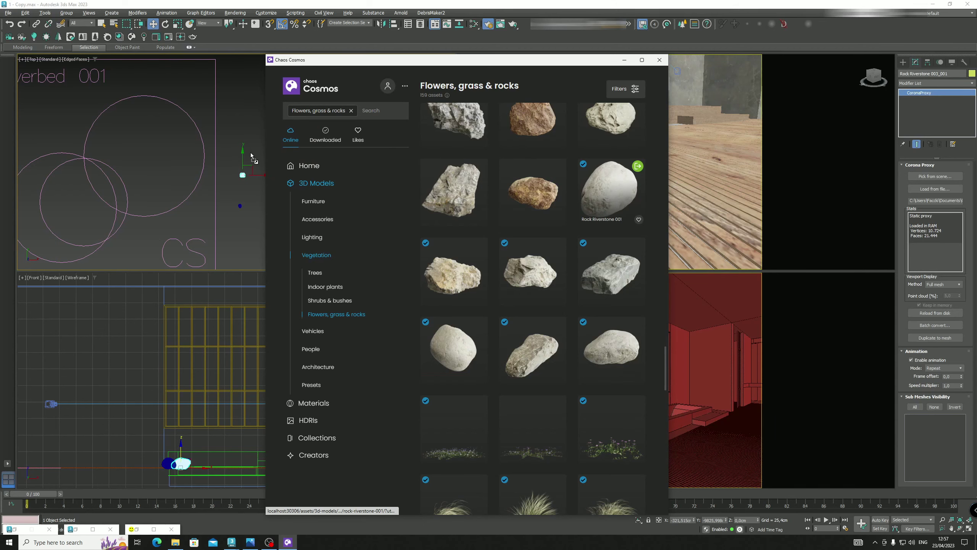
{"action": "left_click_drag", "start_coordinate": [240, 189], "coordinate": [241, 189]}
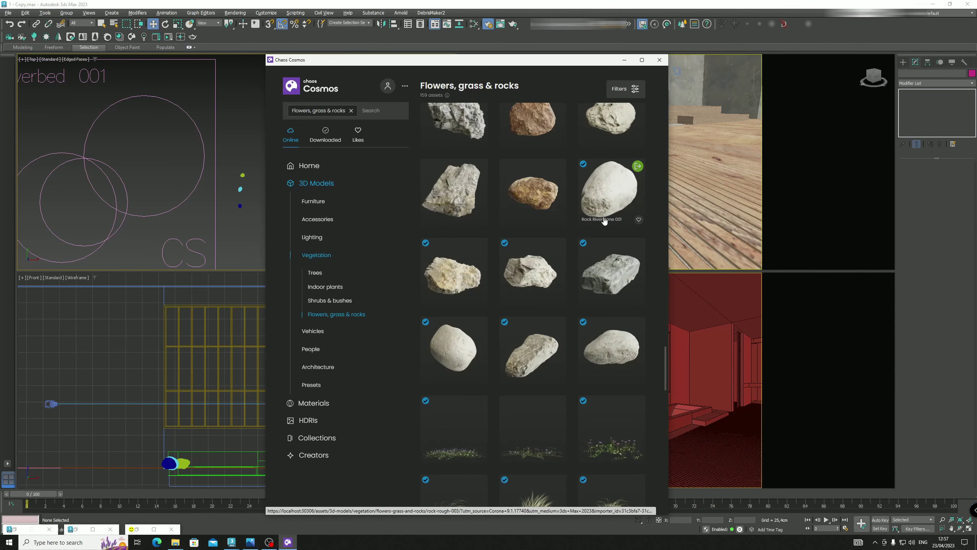
{"action": "left_click", "coordinate": [624, 60]}
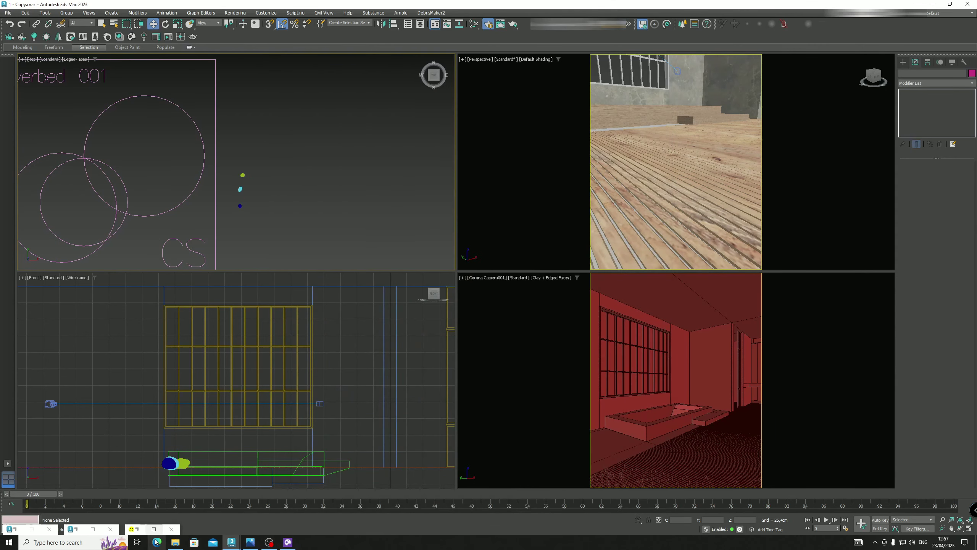
{"action": "left_click", "coordinate": [78, 529]}
{"action": "scroll", "coordinate": [434, 393], "scroll_direction": "down", "scroll_amount": 5}
{"action": "left_click_drag", "start_coordinate": [412, 107], "coordinate": [662, 107]}
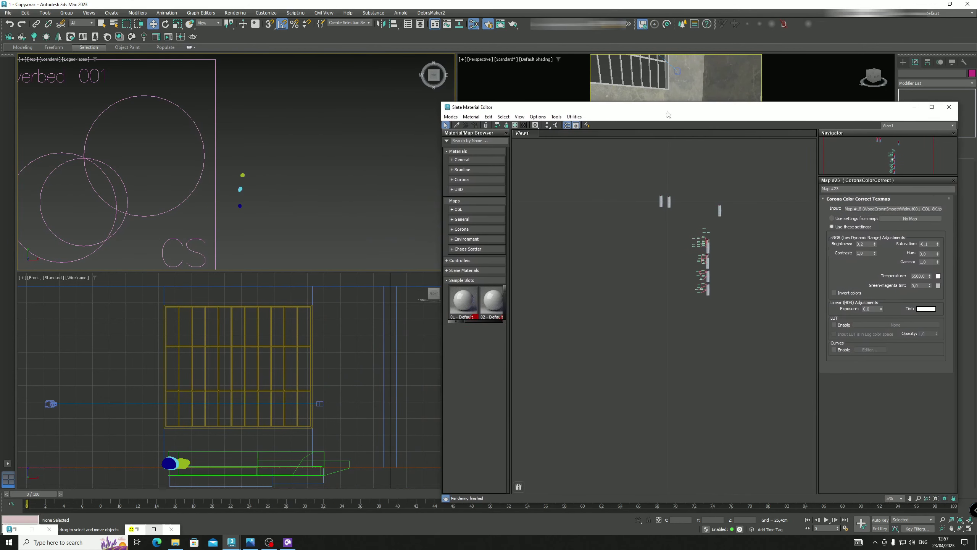
{"action": "left_click", "coordinate": [915, 107]}
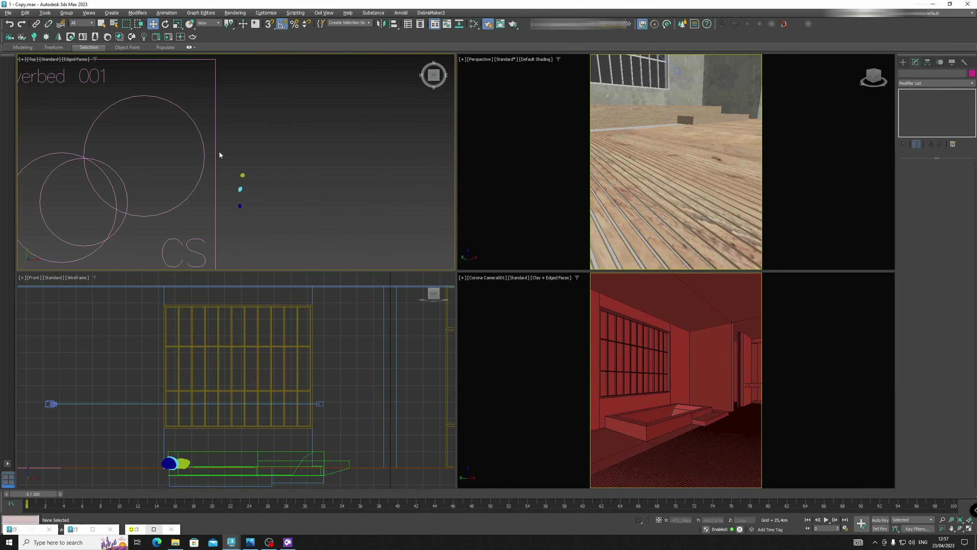
Add Object002, the ground area around the bathtub, as a distribution target of the Riverbed 001 scatter
{"action": "left_click", "coordinate": [218, 154]}
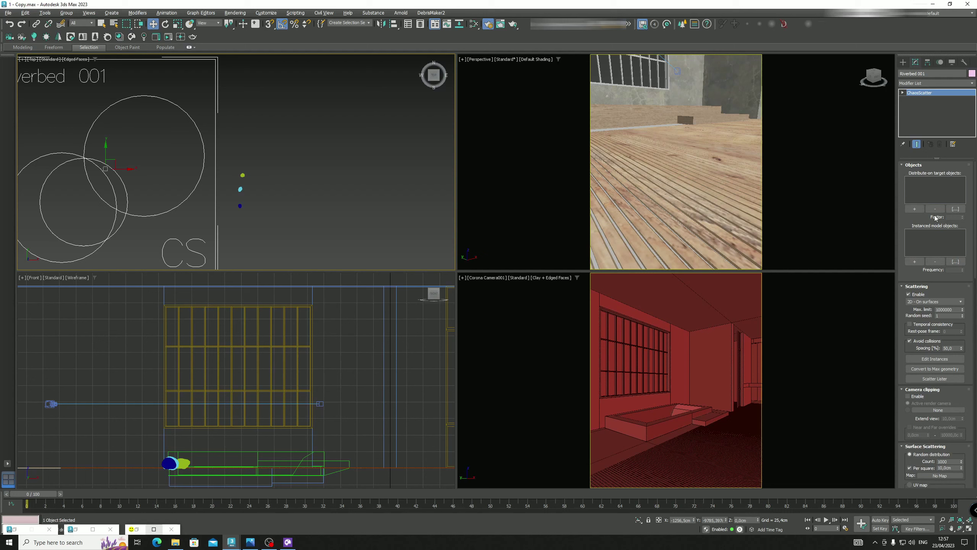
{"action": "left_click", "coordinate": [921, 210]}
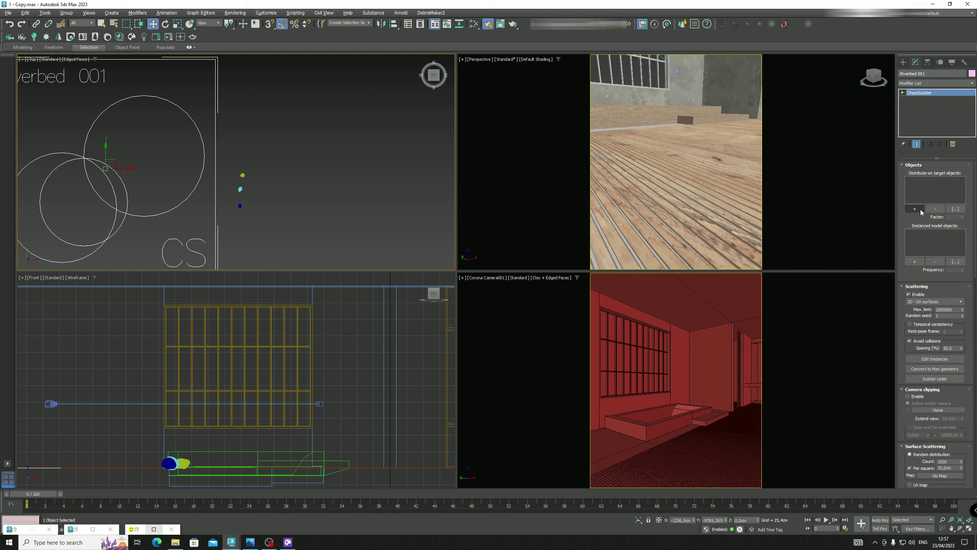
{"action": "left_click", "coordinate": [631, 451]}
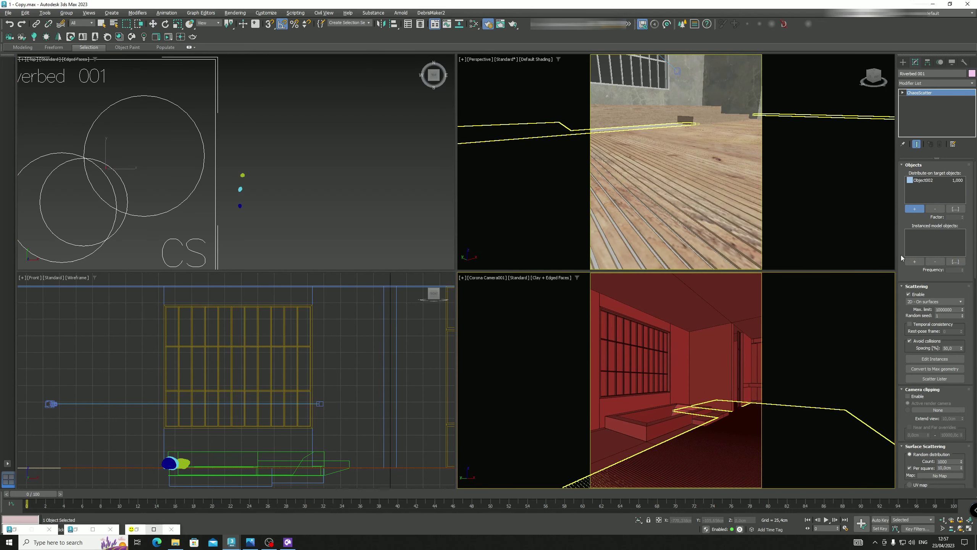
{"action": "left_click", "coordinate": [914, 209]}
Add the three imported Rock Riverstone models to the Riverbed 001 scatter's instanced model objects
{"action": "left_click", "coordinate": [914, 264]}
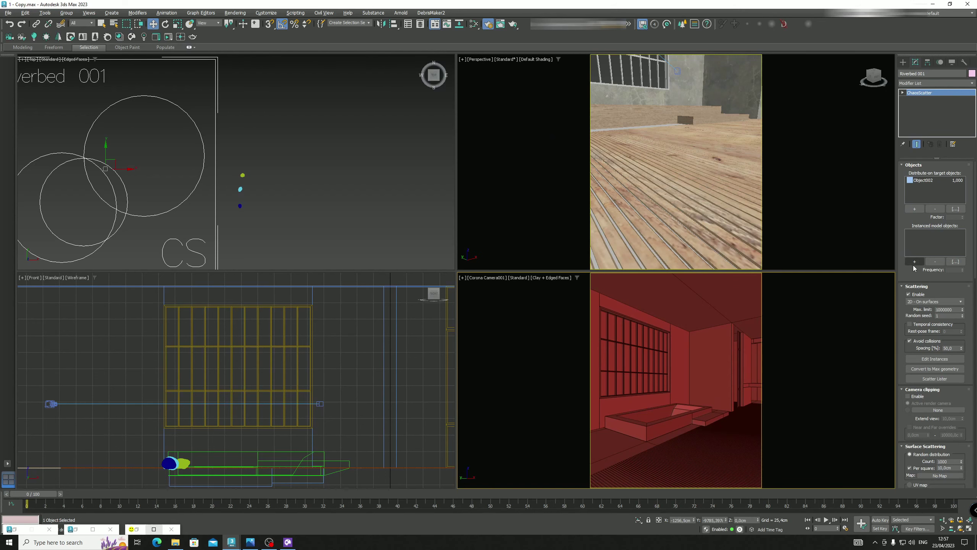
{"action": "left_click", "coordinate": [914, 262]}
{"action": "left_click", "coordinate": [240, 205]}
{"action": "left_click", "coordinate": [240, 188]}
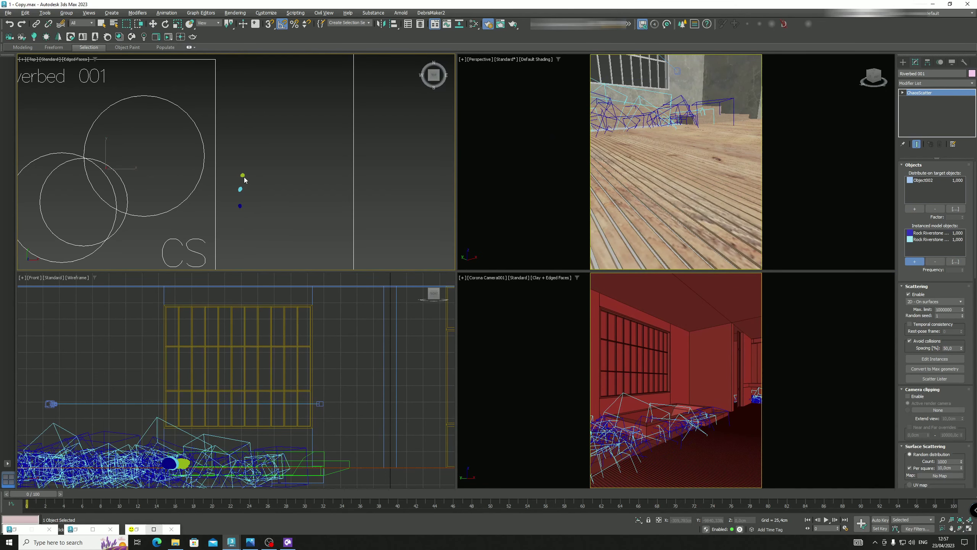
{"action": "left_click", "coordinate": [242, 174]}
{"action": "right_click", "coordinate": [852, 401]}
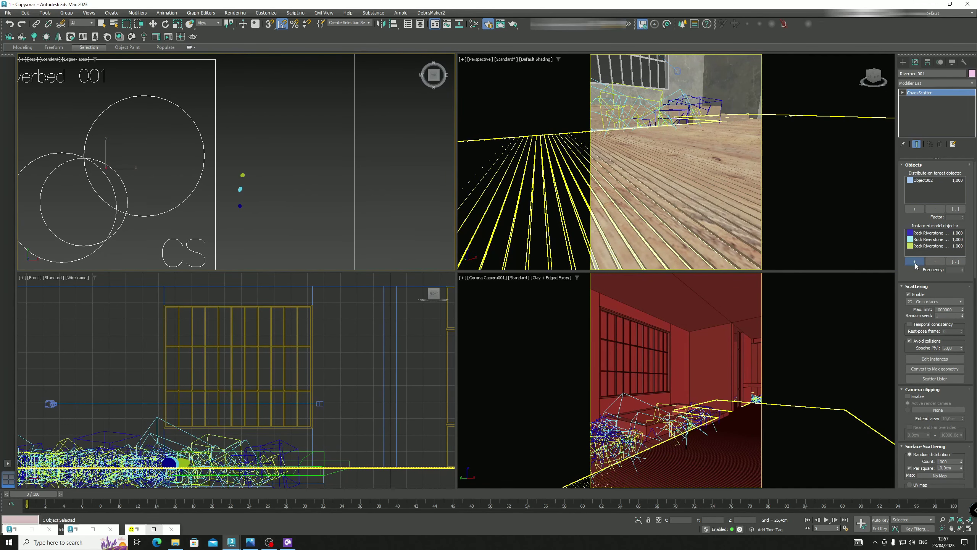
Reopen the Corona frame buffer and start an interactive render of the Corona Camera001 view to check the scattered stones
{"action": "scroll", "coordinate": [946, 424], "scroll_direction": "down", "scroll_amount": 5}
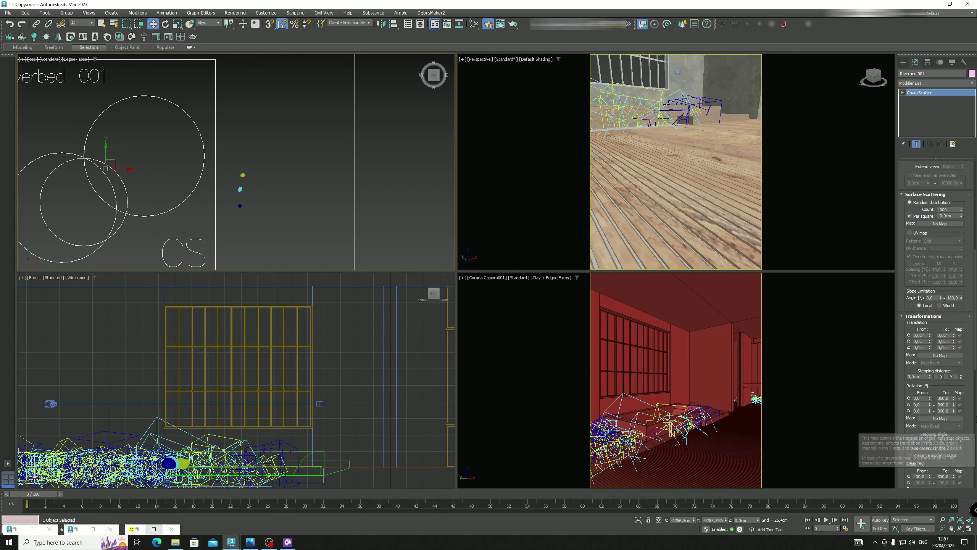
{"action": "scroll", "coordinate": [943, 393], "scroll_direction": "down", "scroll_amount": 5}
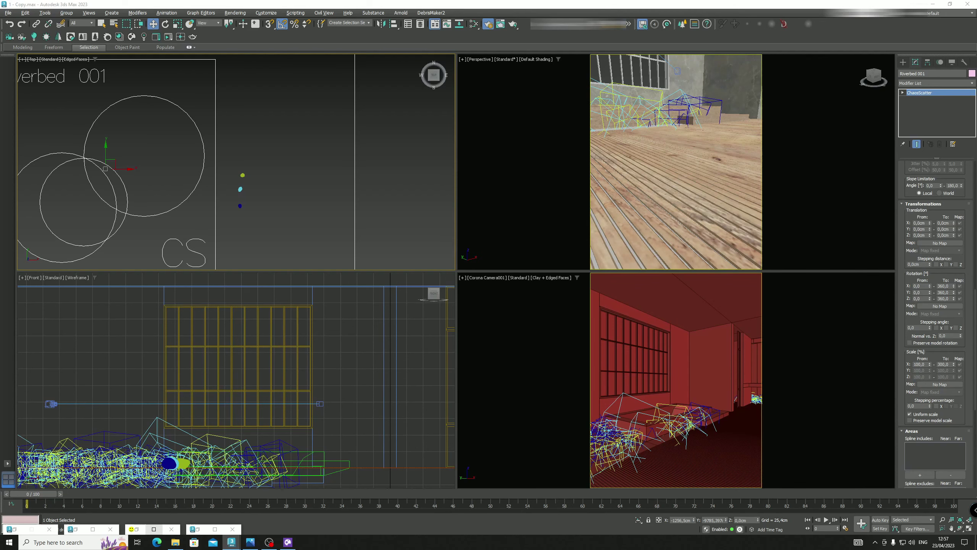
{"action": "left_click", "coordinate": [232, 529]}
{"action": "left_click", "coordinate": [131, 529]}
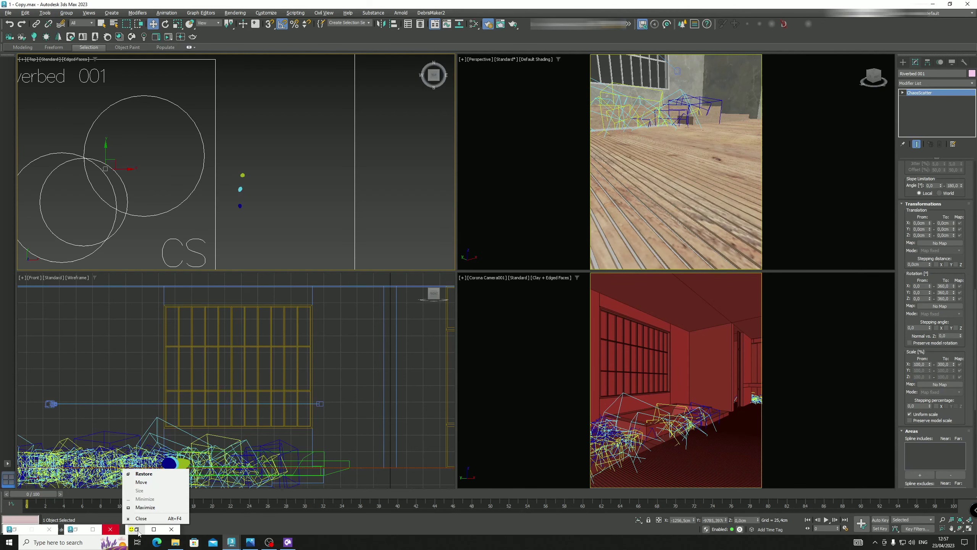
{"action": "left_click", "coordinate": [137, 532]}
{"action": "double_click", "coordinate": [137, 532]}
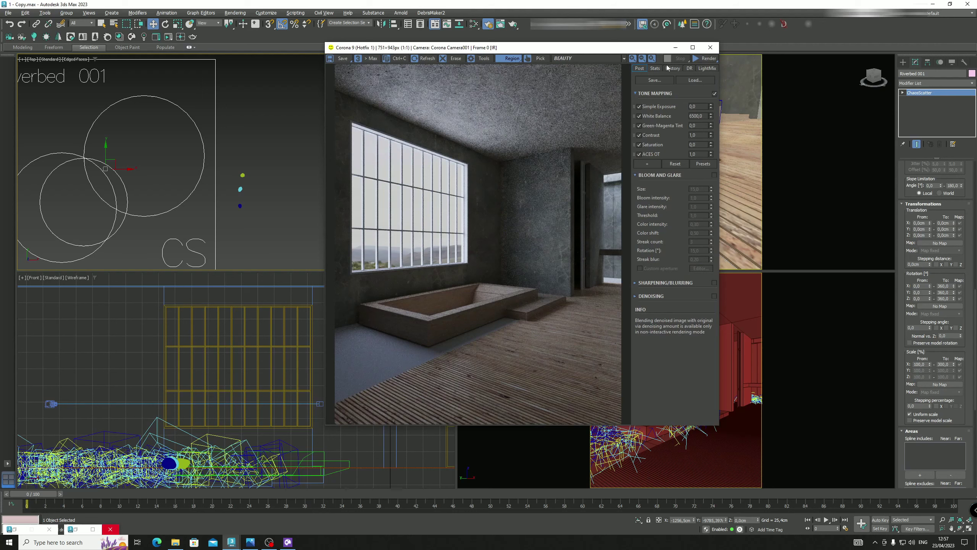
{"action": "left_click", "coordinate": [704, 59]}
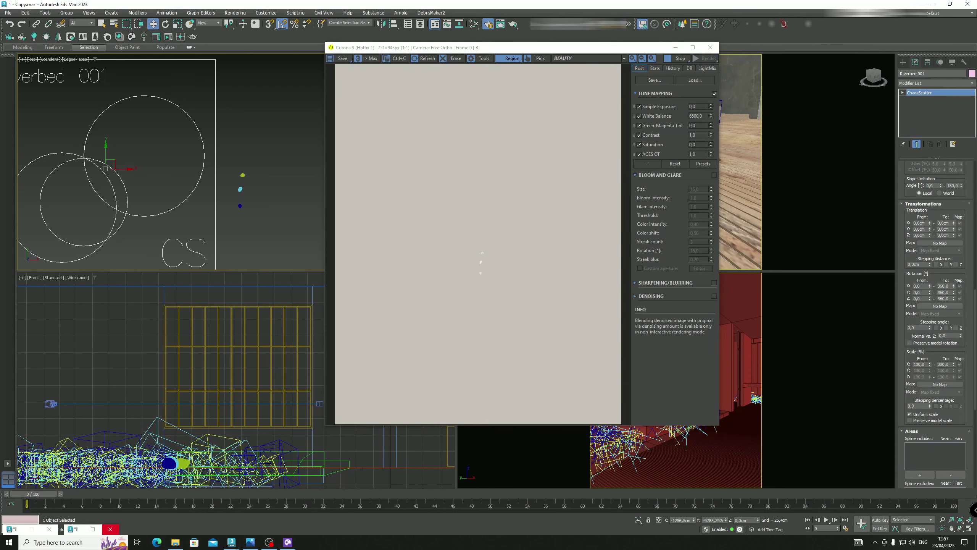
{"action": "left_click", "coordinate": [738, 379]}
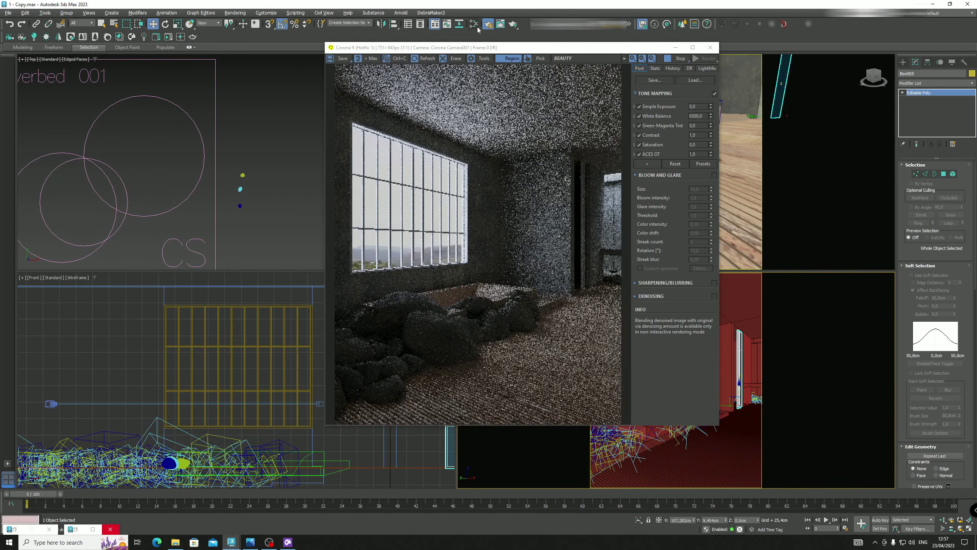
Compare the rendered stones with the pebble bed around the bathtub in the reference image 1.1.jpg
{"action": "left_click", "coordinate": [15, 529]}
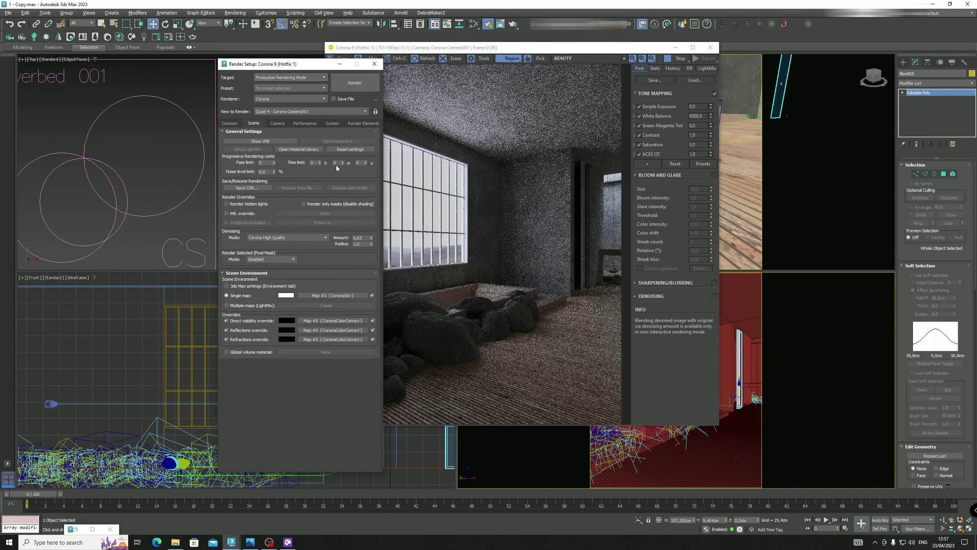
{"action": "left_click", "coordinate": [340, 64]}
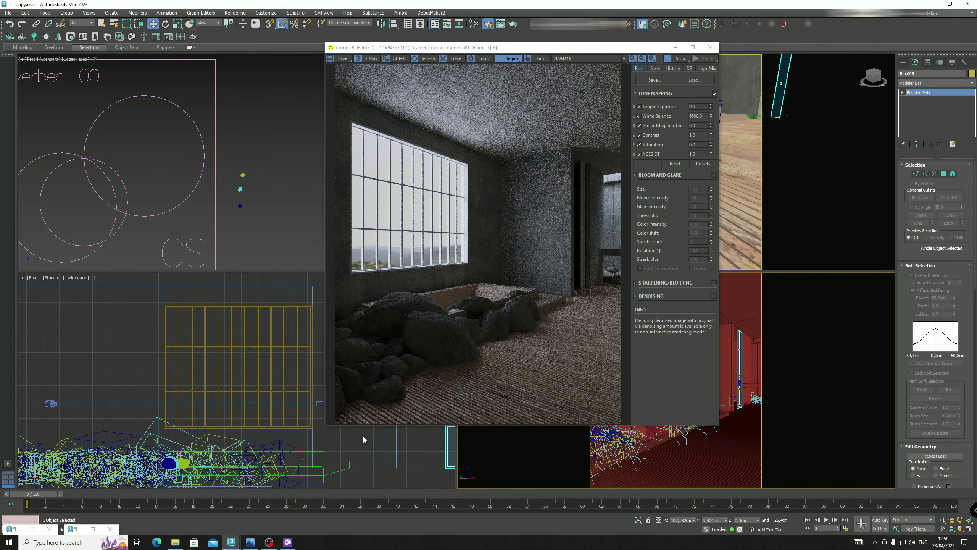
{"action": "left_click", "coordinate": [250, 541]}
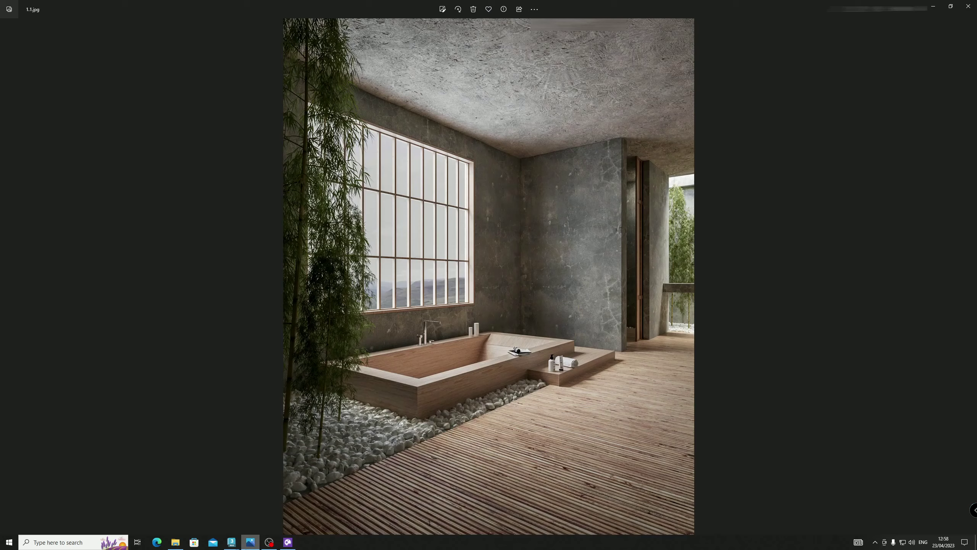
{"action": "left_click", "coordinate": [244, 542]}
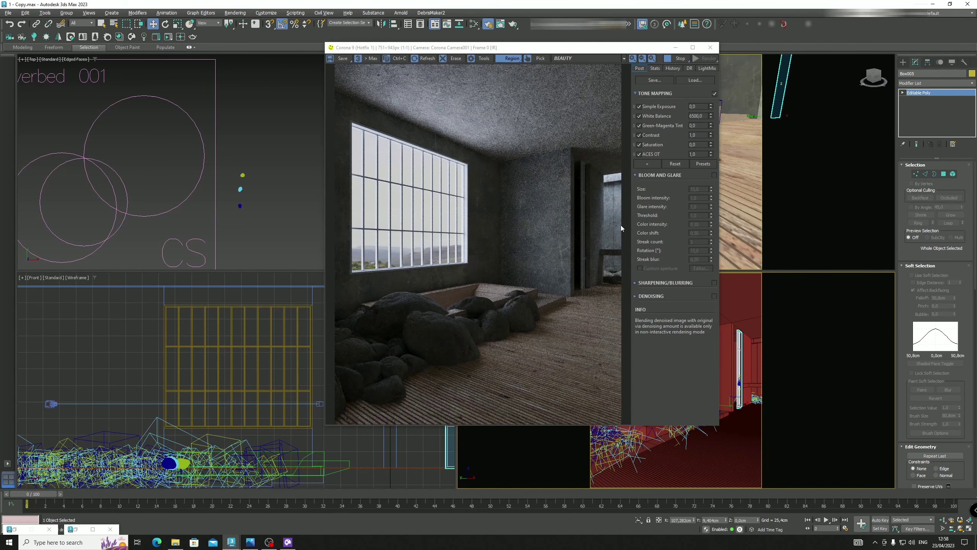
Minimise the render window and reselect the Riverbed 001 scatter to reach its scale settings
{"action": "left_click", "coordinate": [676, 47]}
{"action": "left_click", "coordinate": [216, 181]}
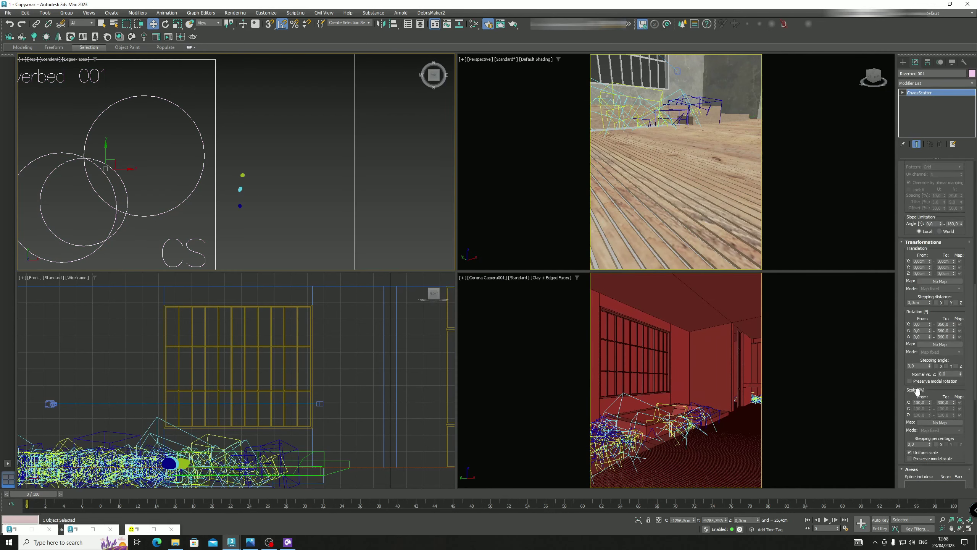
Set the riverbed scatter's uniform scale range from 20 to 30 % and start the interactive render of the Corona camera
{"action": "type", "text": "2"}
{"action": "key", "text": "Tab"}
{"action": "type", "text": "2"}
{"action": "type", "text": "30"}
{"action": "key", "text": "Return"}
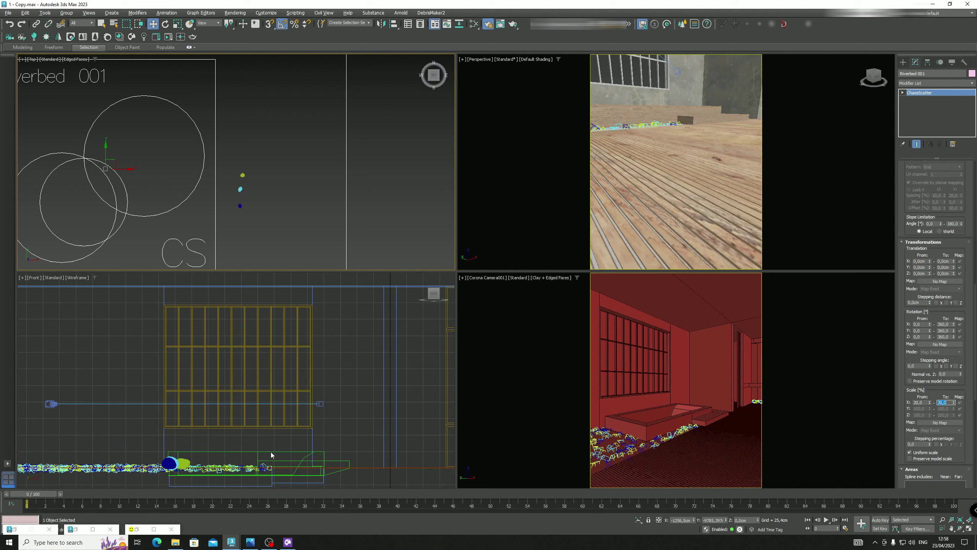
{"action": "left_click", "coordinate": [154, 530]}
{"action": "left_click", "coordinate": [704, 58]}
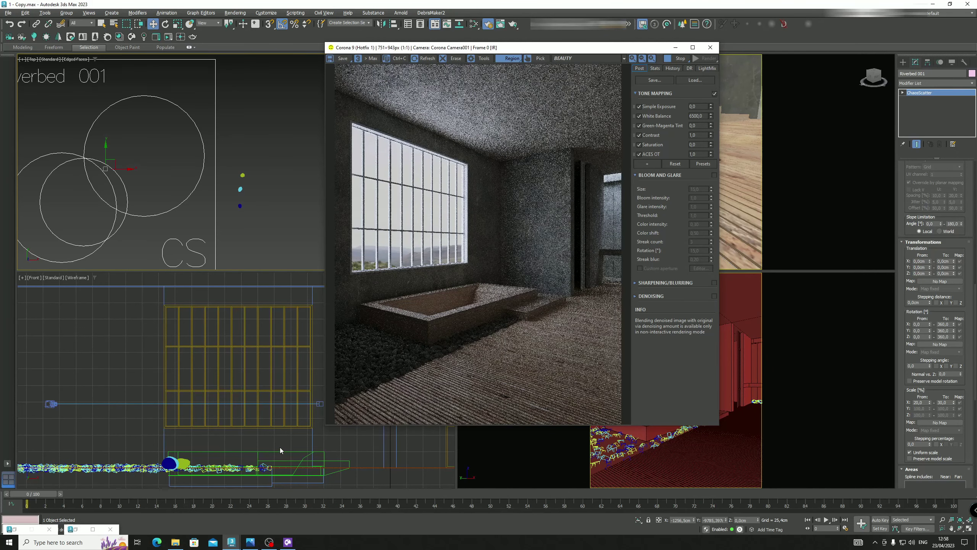
Load the yellow source stone's material, _3DH_Rock_Riverstone_003_mtl, into the Slate Material Editor by picking it from the stone
{"action": "left_click", "coordinate": [93, 529]}
{"action": "scroll", "coordinate": [643, 229], "scroll_direction": "up", "scroll_amount": 8}
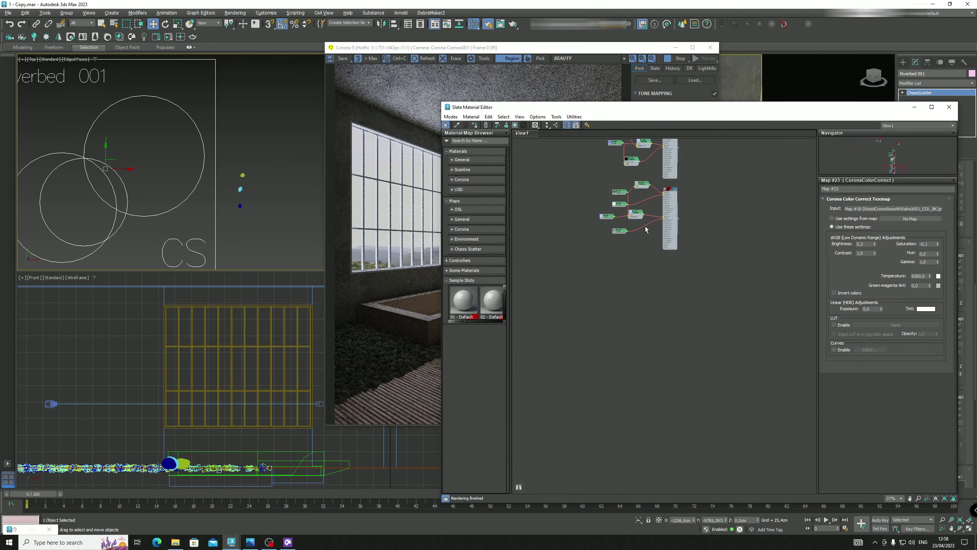
{"action": "key", "text": "q"}
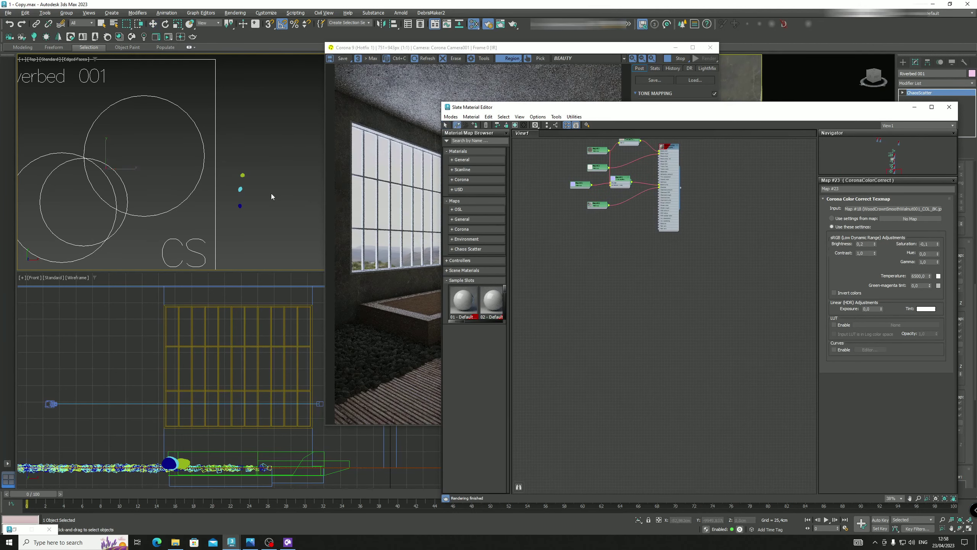
{"action": "left_click", "coordinate": [246, 177]}
{"action": "key", "text": "w"}
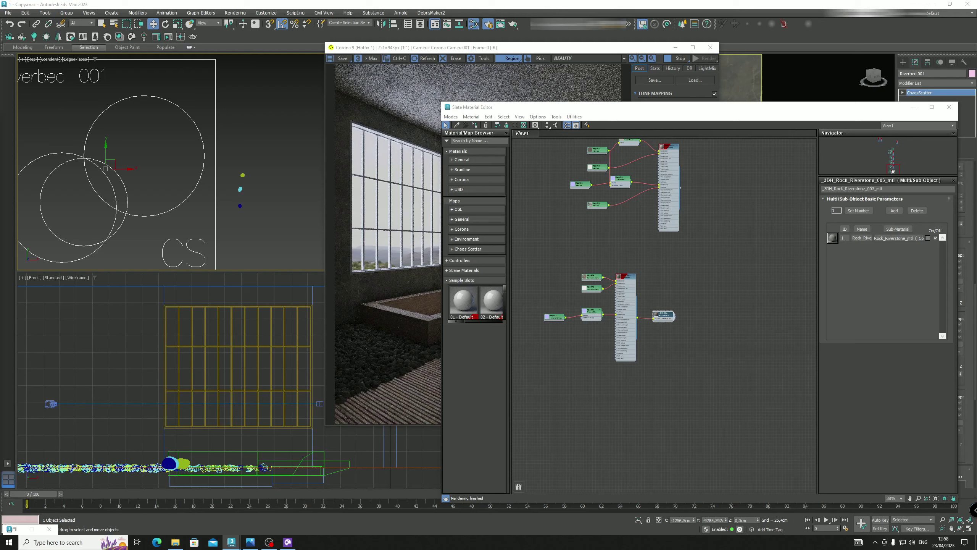
Insert a CoronaColorCorrect map between the colour bitmap Map #69 and the riverstone material's Base color
{"action": "middle_click_drag", "start_coordinate": [685, 292], "coordinate": [738, 265]}
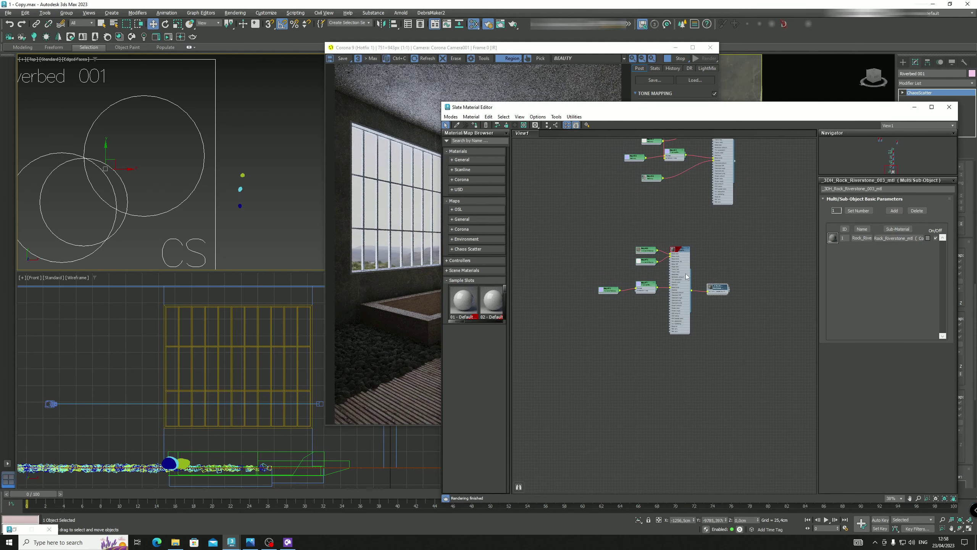
{"action": "scroll", "coordinate": [650, 248], "scroll_direction": "up", "scroll_amount": 4}
{"action": "middle_click_drag", "start_coordinate": [652, 269], "coordinate": [683, 289]}
{"action": "scroll", "coordinate": [648, 249], "scroll_direction": "down", "scroll_amount": 4}
{"action": "scroll", "coordinate": [607, 289], "scroll_direction": "down", "scroll_amount": 1}
{"action": "scroll", "coordinate": [619, 291], "scroll_direction": "up", "scroll_amount": 4}
{"action": "scroll", "coordinate": [671, 296], "scroll_direction": "up", "scroll_amount": 2}
{"action": "scroll", "coordinate": [720, 285], "scroll_direction": "down", "scroll_amount": 2}
{"action": "scroll", "coordinate": [667, 291], "scroll_direction": "up", "scroll_amount": 1}
{"action": "scroll", "coordinate": [623, 269], "scroll_direction": "up", "scroll_amount": 2}
{"action": "left_click_drag", "start_coordinate": [600, 227], "coordinate": [546, 212]}
{"action": "right_click", "coordinate": [593, 192]}
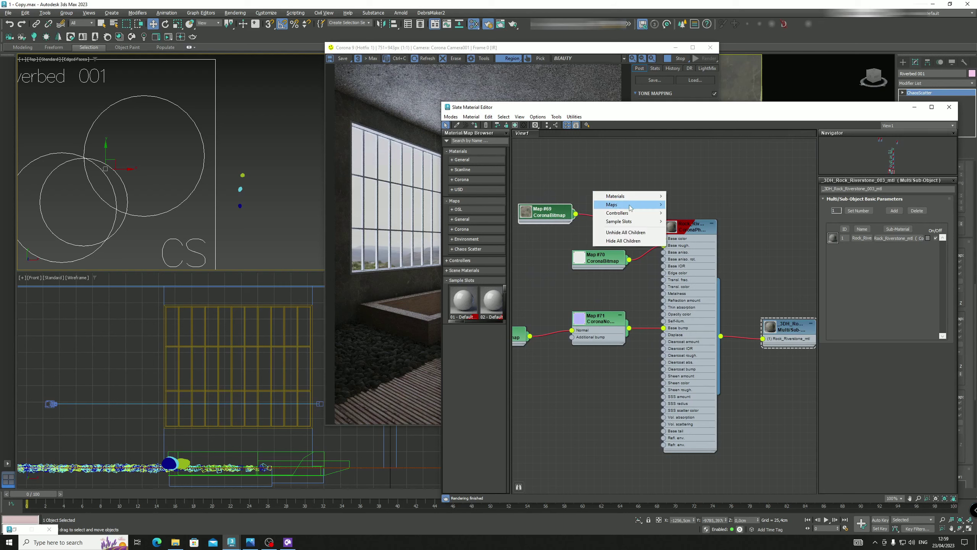
{"action": "mouse_move", "coordinate": [629, 205]}
{"action": "mouse_move", "coordinate": [686, 227]}
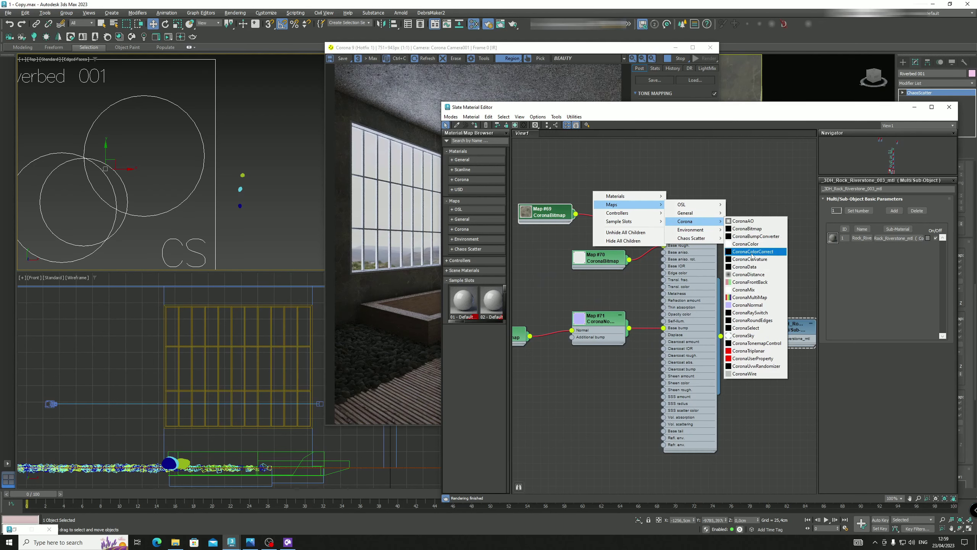
{"action": "left_click", "coordinate": [754, 249]}
{"action": "left_click_drag", "start_coordinate": [597, 191], "coordinate": [576, 214]}
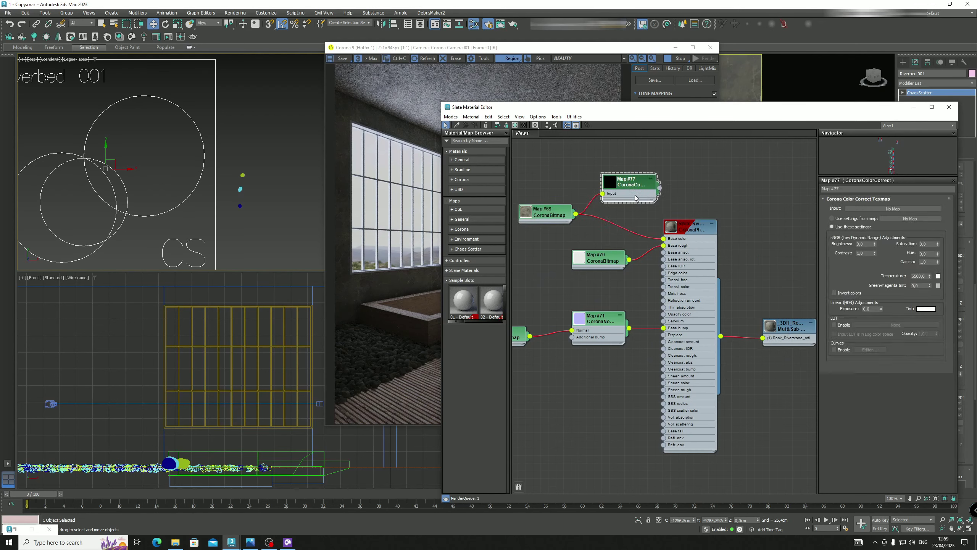
{"action": "left_click_drag", "start_coordinate": [659, 188], "coordinate": [663, 238]}
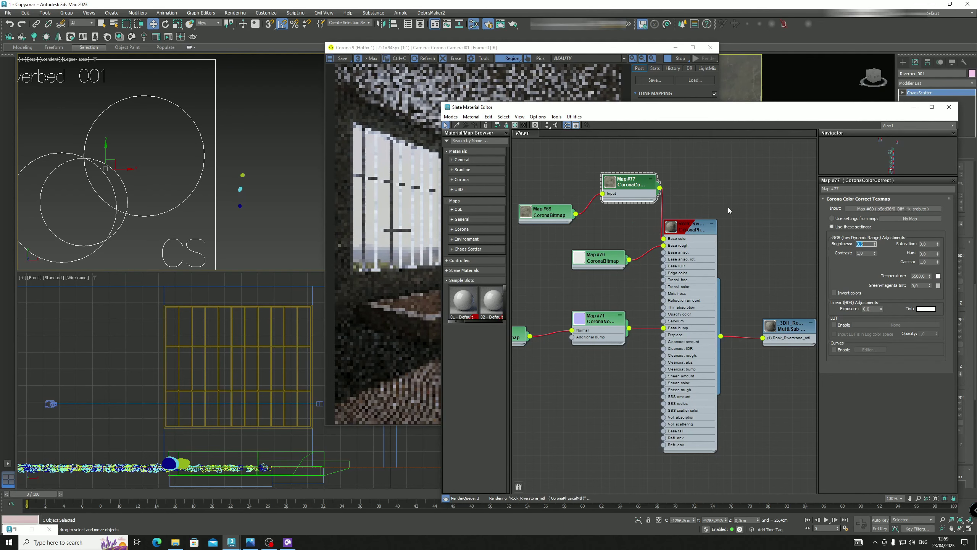
Move the material editor clear of the render and draw a render region around the stones in front of the bathtub
{"action": "left_click_drag", "start_coordinate": [623, 111], "coordinate": [717, 102]}
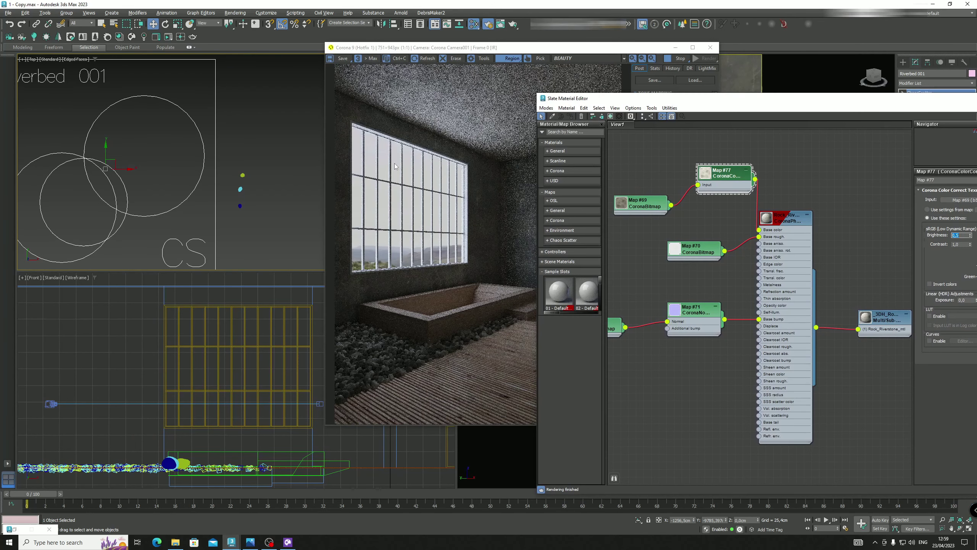
{"action": "left_click", "coordinate": [520, 59]}
{"action": "left_click_drag", "start_coordinate": [430, 316], "coordinate": [311, 400]}
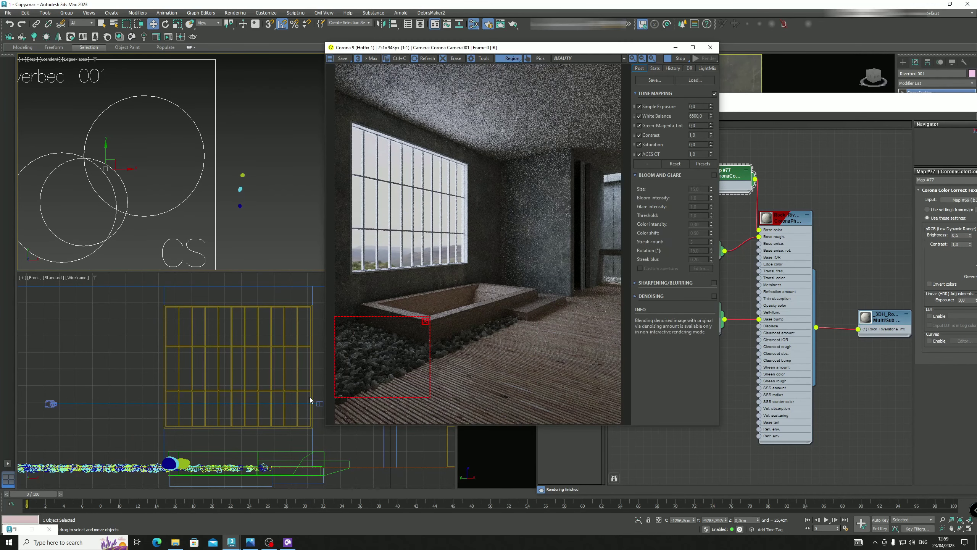
Disconnect the bitmap Map #70 from the riverstone material's Base rough. input and move the bitmap aside
{"action": "middle_click_drag", "start_coordinate": [793, 265], "coordinate": [831, 241]}
{"action": "left_click_drag", "start_coordinate": [796, 212], "coordinate": [781, 215]}
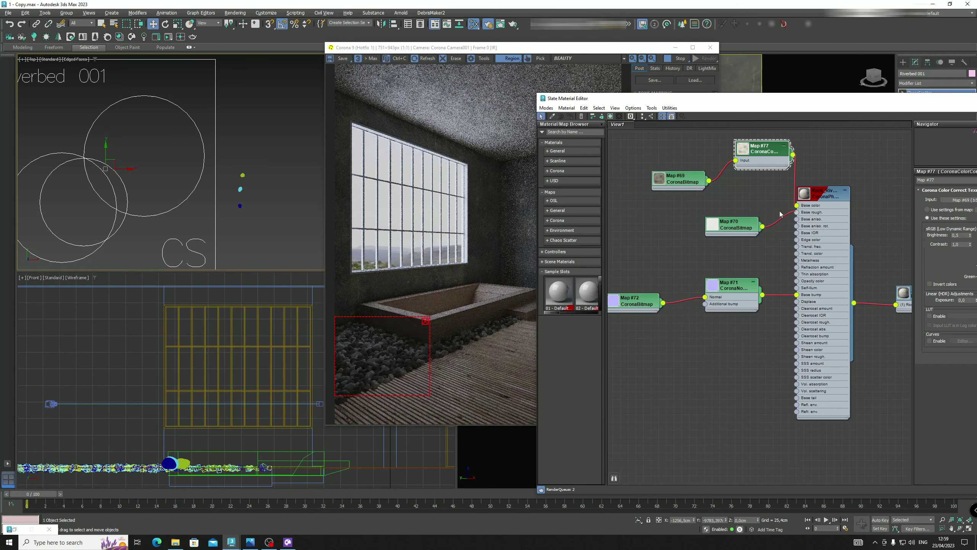
{"action": "left_click_drag", "start_coordinate": [720, 231], "coordinate": [670, 232]}
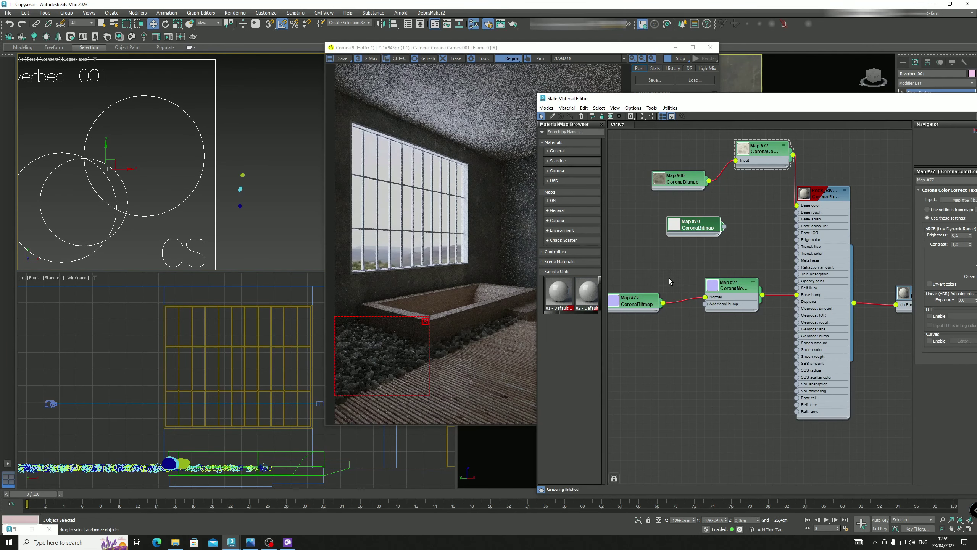
Set the base layer roughness of the Rock_Riverstone_mtl material to 0 and enlarge its node preview
{"action": "double_click", "coordinate": [825, 197]}
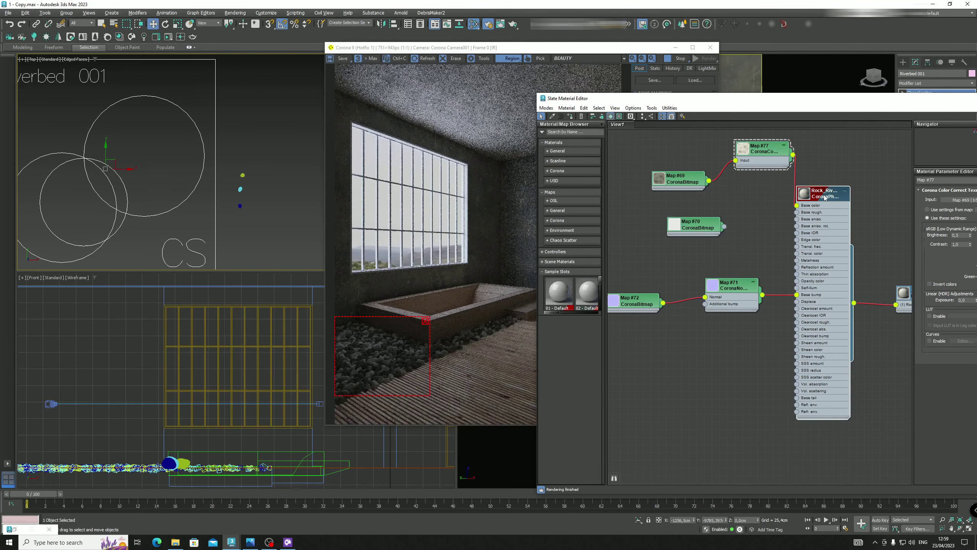
{"action": "left_click_drag", "start_coordinate": [800, 104], "coordinate": [688, 98]}
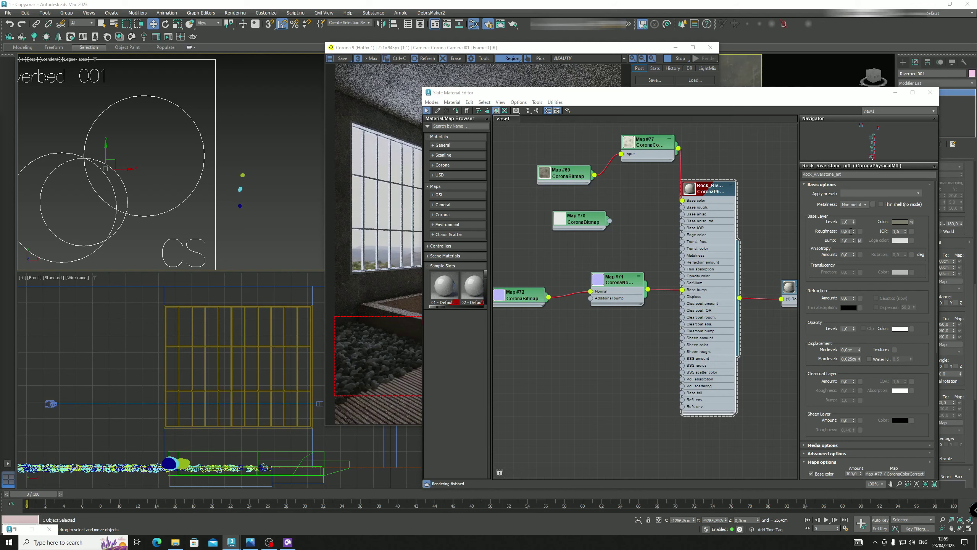
{"action": "left_click_drag", "start_coordinate": [851, 231], "coordinate": [813, 234]}
{"action": "type", "text": "0"}
{"action": "key", "text": "Return"}
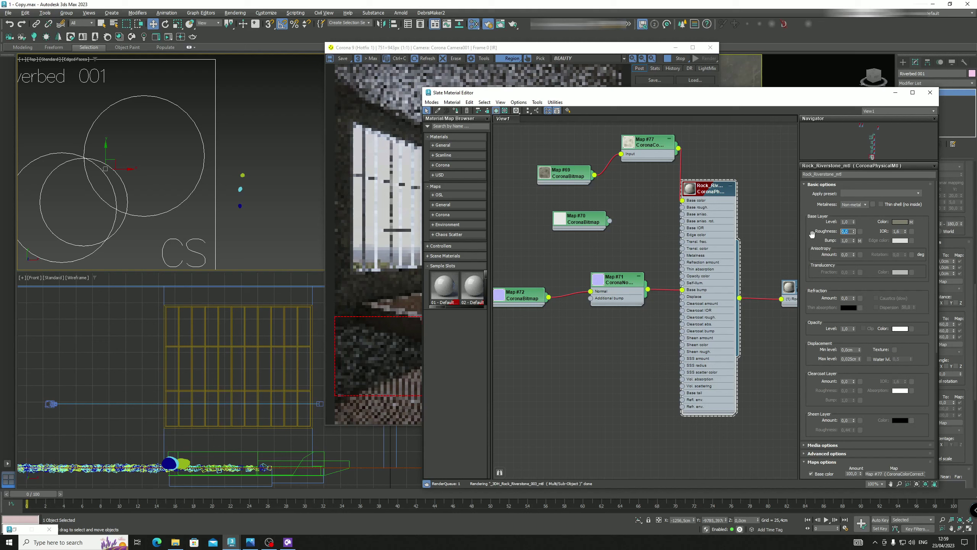
{"action": "double_click", "coordinate": [683, 192]}
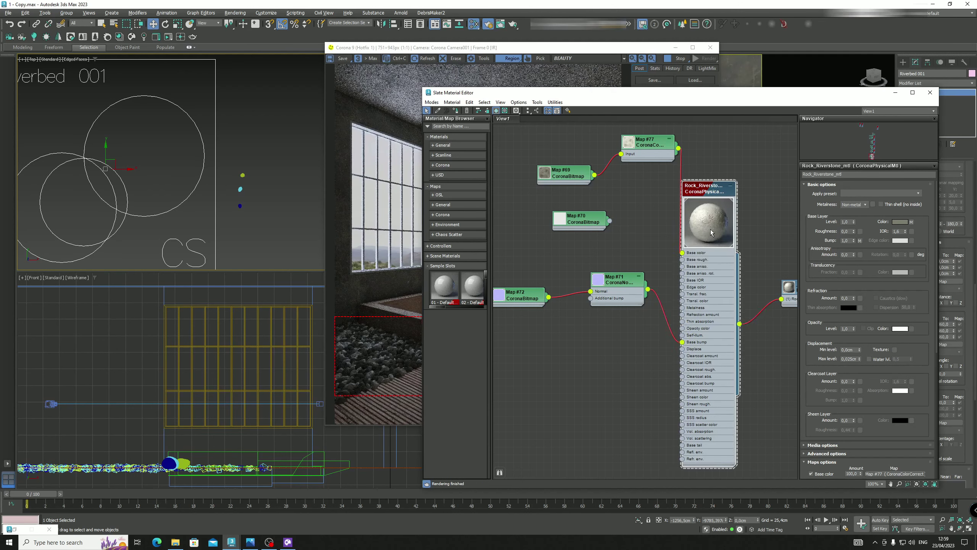
Pick the dark blue source stone's material, _3DH_Rock_Riverstone_002_mtl, into the view and arrange its nodes below the first material
{"action": "scroll", "coordinate": [719, 231], "scroll_direction": "down", "scroll_amount": 5}
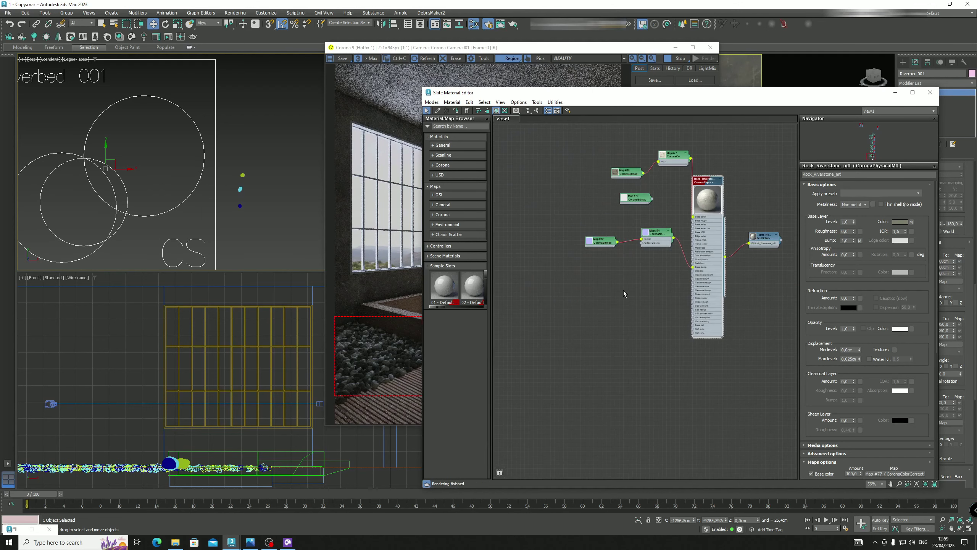
{"action": "middle_click_drag", "start_coordinate": [682, 311], "coordinate": [657, 274]}
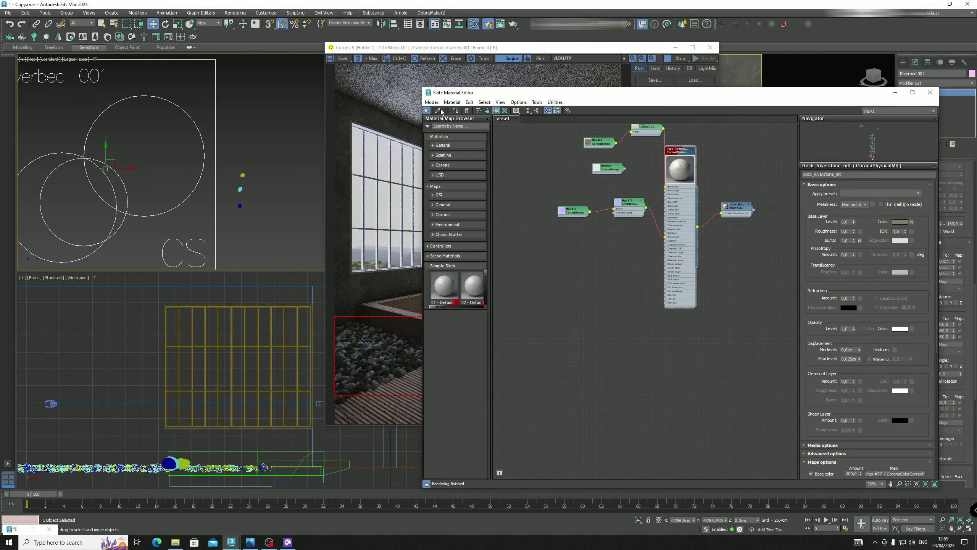
{"action": "left_click", "coordinate": [440, 111]}
{"action": "left_click", "coordinate": [242, 208]}
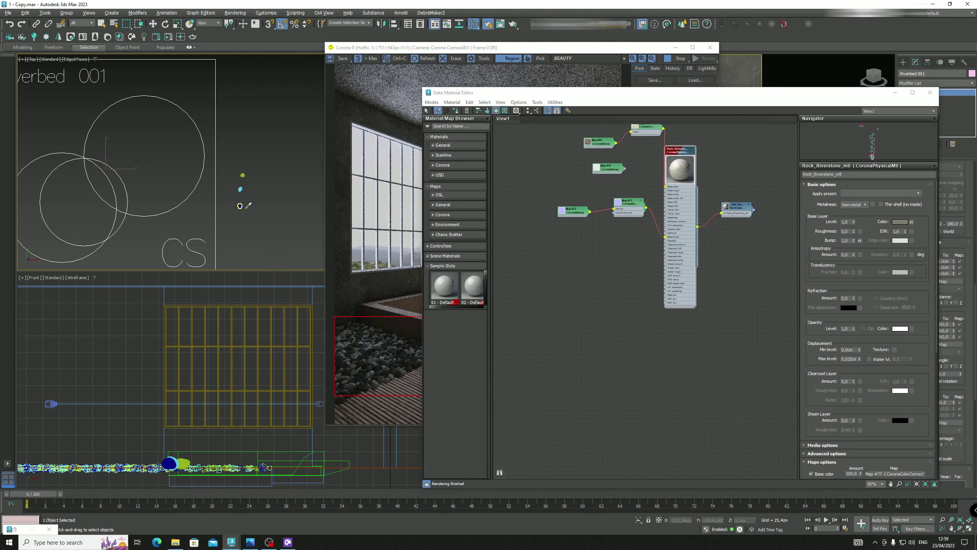
{"action": "left_click_drag", "start_coordinate": [639, 388], "coordinate": [518, 235]}
{"action": "left_click_drag", "start_coordinate": [600, 243], "coordinate": [585, 311]}
{"action": "left_click", "coordinate": [599, 295]}
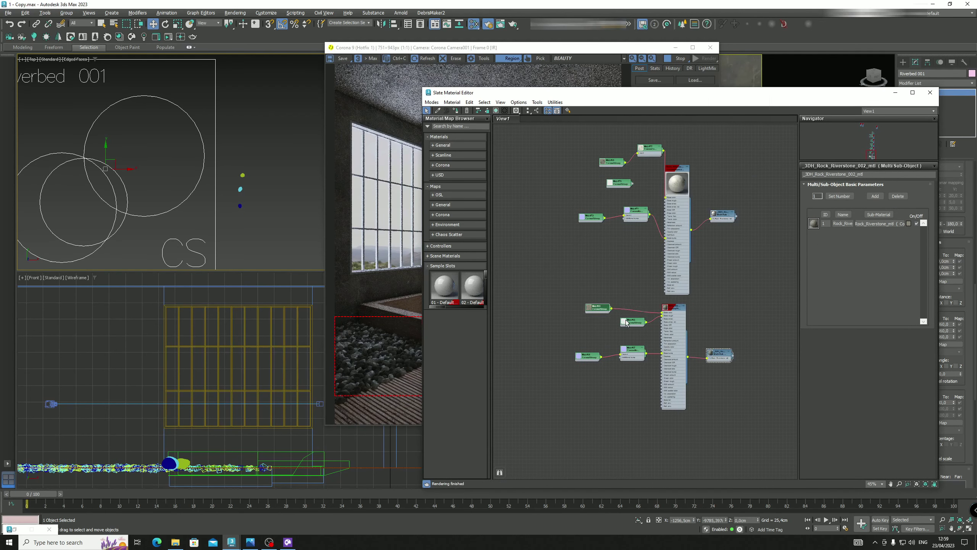
Disconnect the Riverstone 002 roughness bitmap and insert a copy of the colour correction map between its colour bitmap and Base color
{"action": "left_click_drag", "start_coordinate": [662, 316], "coordinate": [596, 326]}
{"action": "left_click_drag", "start_coordinate": [644, 151], "coordinate": [662, 312], "text": "shift"}
{"action": "left_click", "coordinate": [670, 305]}
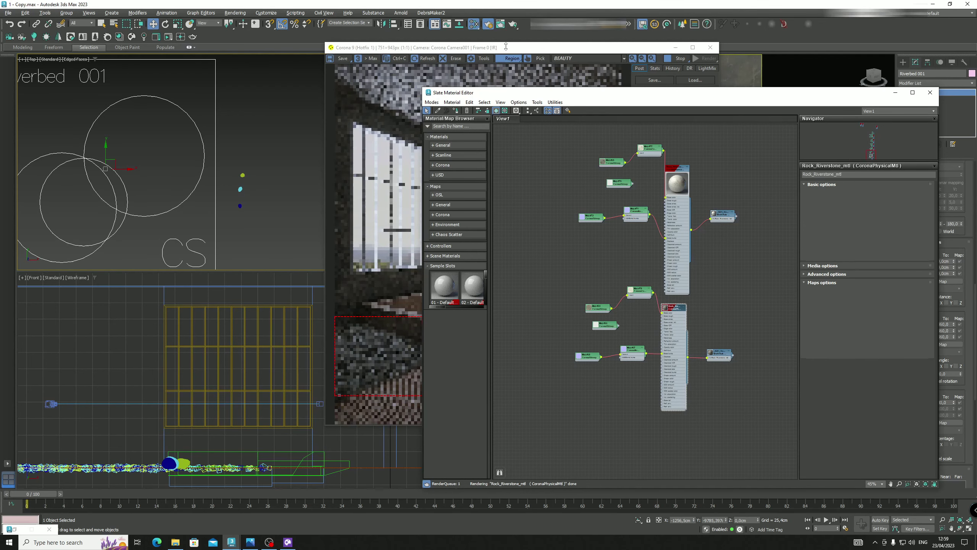
{"action": "left_click", "coordinate": [395, 338]}
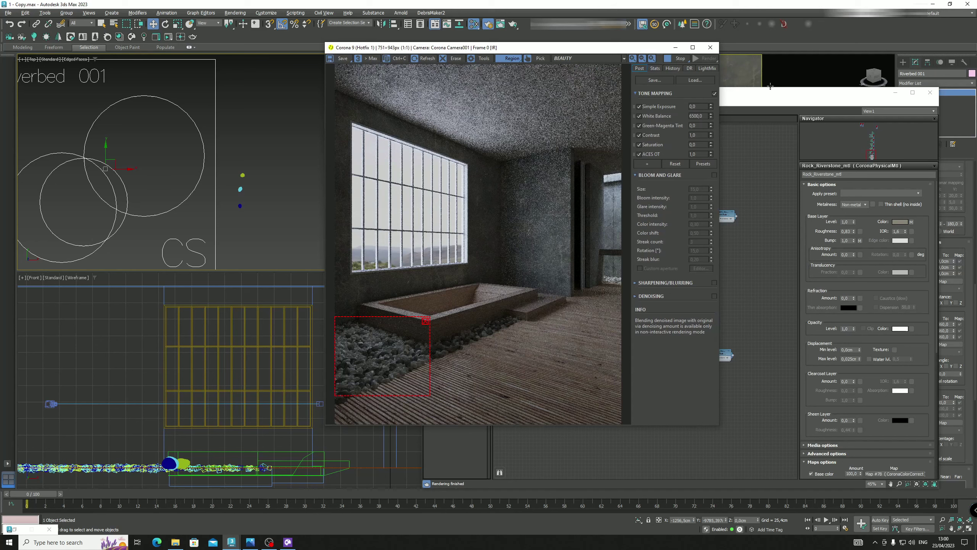
{"action": "left_click", "coordinate": [770, 88]}
{"action": "middle_click_drag", "start_coordinate": [619, 379], "coordinate": [649, 273]}
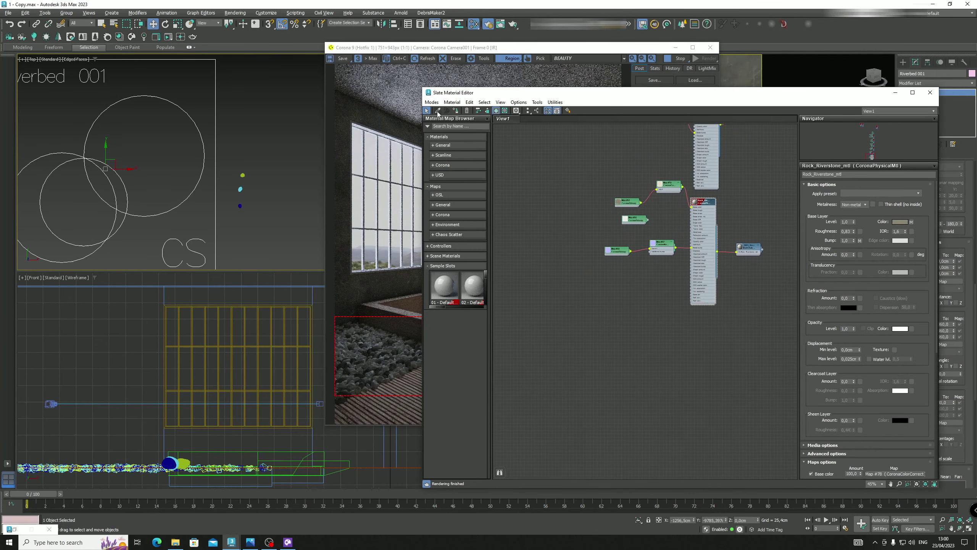
{"action": "left_click", "coordinate": [438, 111]}
{"action": "left_click", "coordinate": [241, 204]}
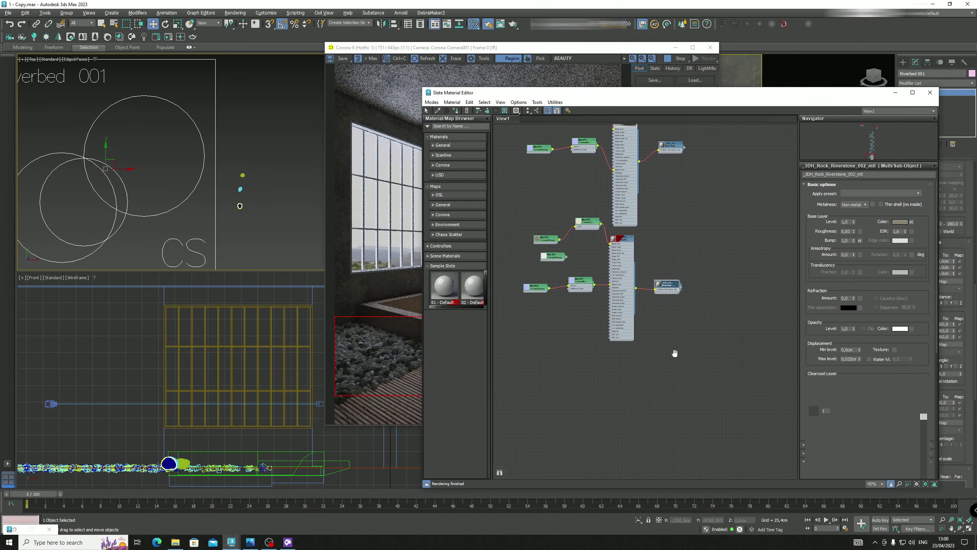
{"action": "left_click", "coordinate": [437, 110]}
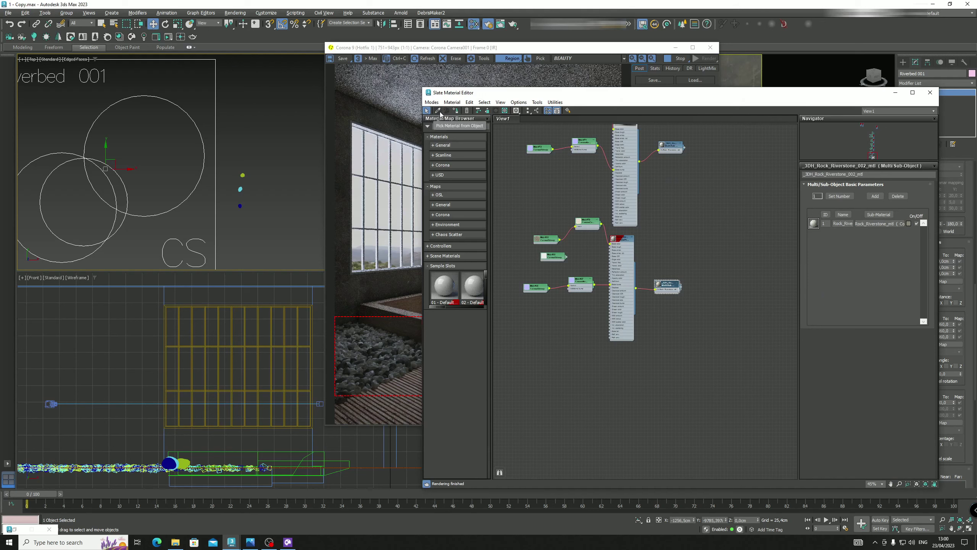
{"action": "left_click", "coordinate": [242, 175]}
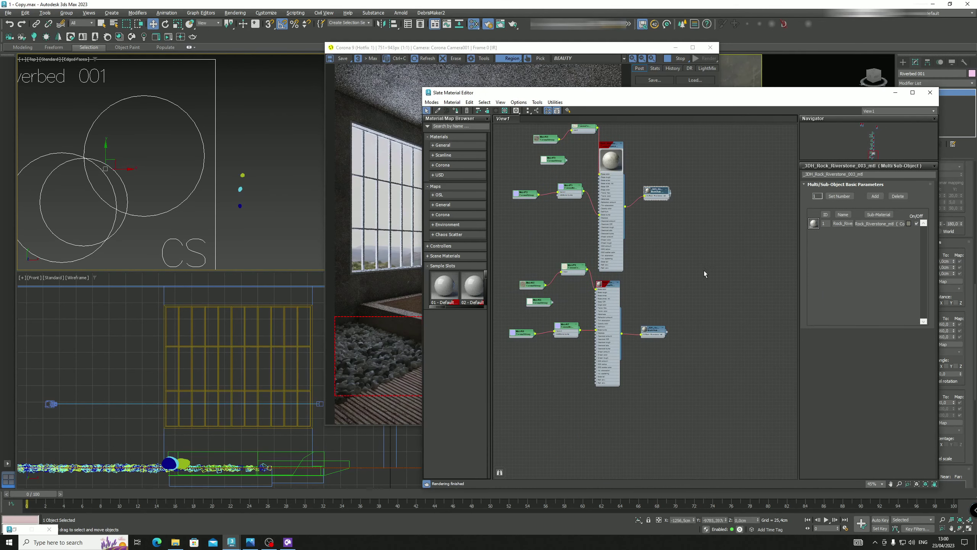
{"action": "middle_click_drag", "start_coordinate": [692, 265], "coordinate": [717, 202]}
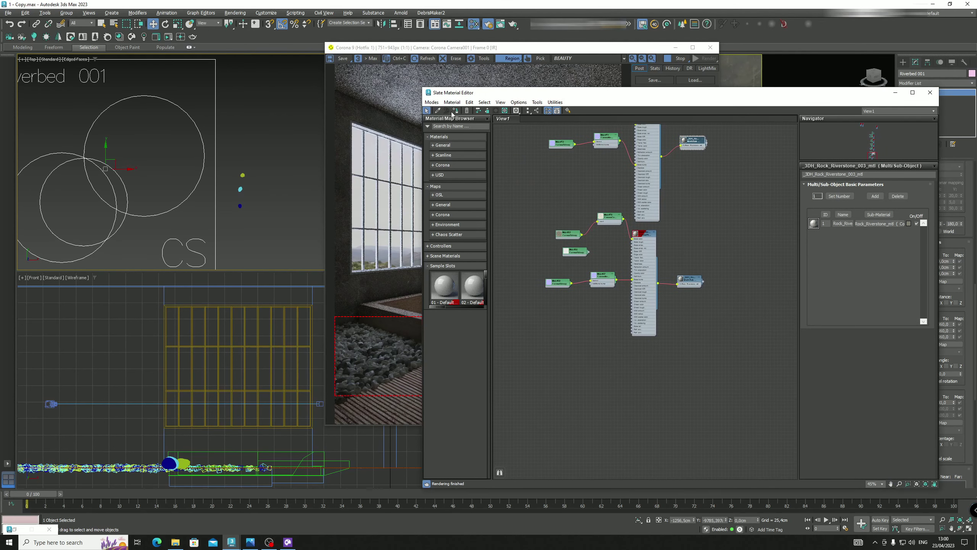
Pick the cyan source stone's material, _3DH_Rock_Riverstone_001_mtl, and arrange its overlapping nodes below the other riverstone materials
{"action": "left_click", "coordinate": [438, 110]}
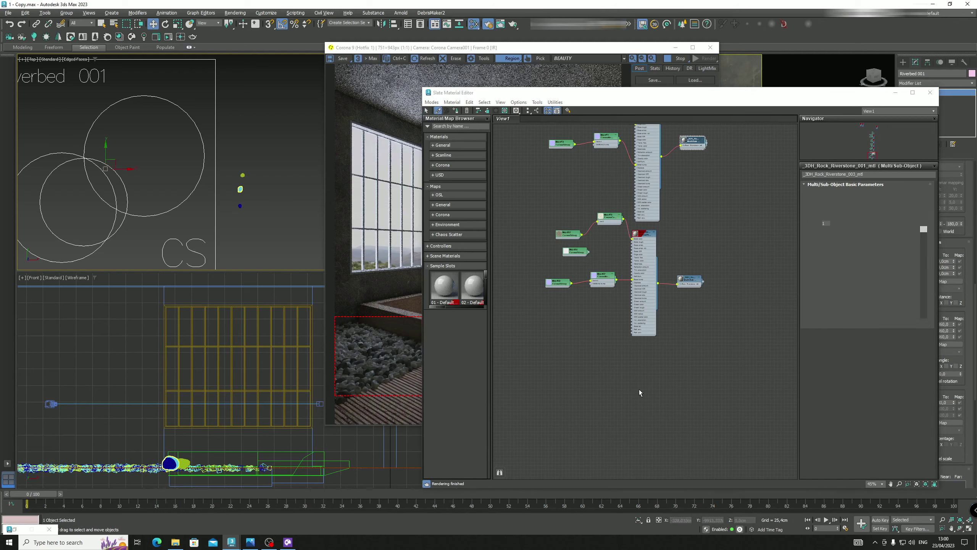
{"action": "middle_click_drag", "start_coordinate": [639, 389], "coordinate": [652, 344]}
{"action": "left_click_drag", "start_coordinate": [614, 216], "coordinate": [635, 321]}
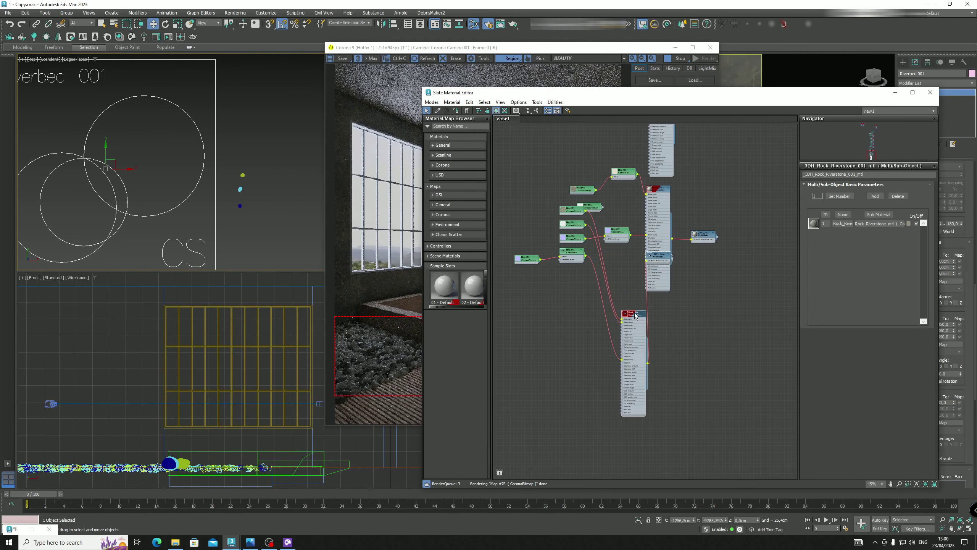
{"action": "left_click_drag", "start_coordinate": [667, 262], "coordinate": [761, 288]}
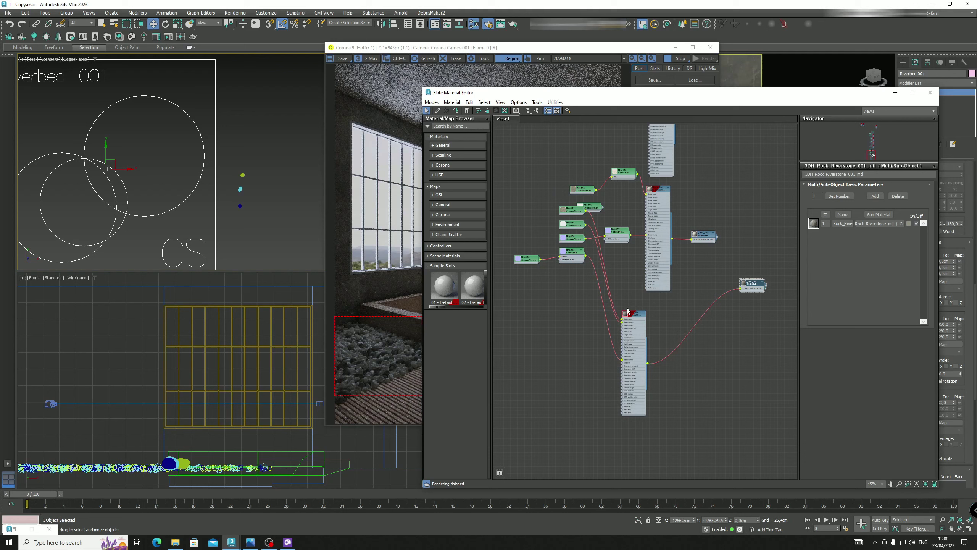
{"action": "left_click_drag", "start_coordinate": [638, 314], "coordinate": [674, 301]}
{"action": "left_click_drag", "start_coordinate": [570, 219], "coordinate": [576, 318]}
{"action": "left_click_drag", "start_coordinate": [572, 256], "coordinate": [579, 343]}
{"action": "left_click_drag", "start_coordinate": [533, 260], "coordinate": [550, 342]}
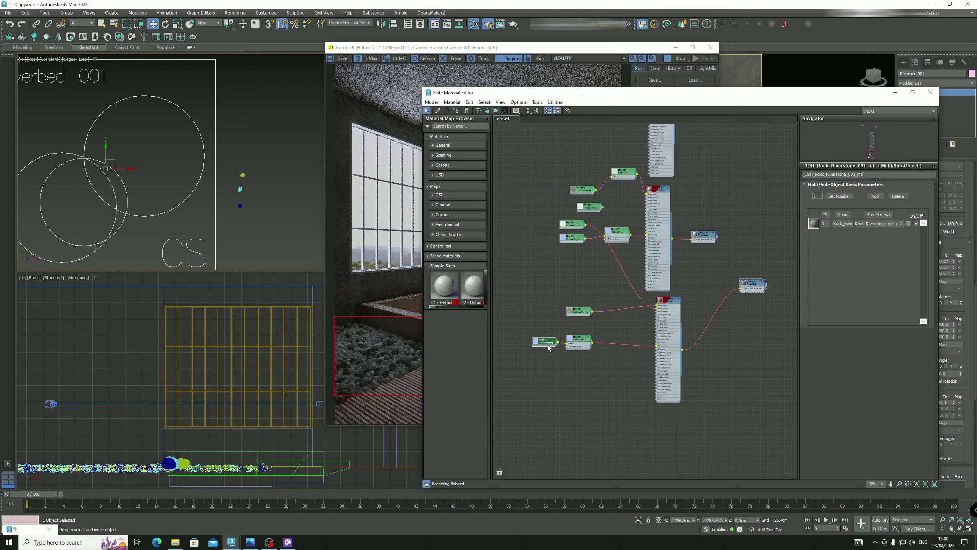
Move the roughness bitmap Map #74 near the Riverstone 001 nodes and disconnect it from the material's Base rough. input
{"action": "left_click_drag", "start_coordinate": [572, 224], "coordinate": [578, 290]}
{"action": "scroll", "coordinate": [642, 308], "scroll_direction": "up", "scroll_amount": 4}
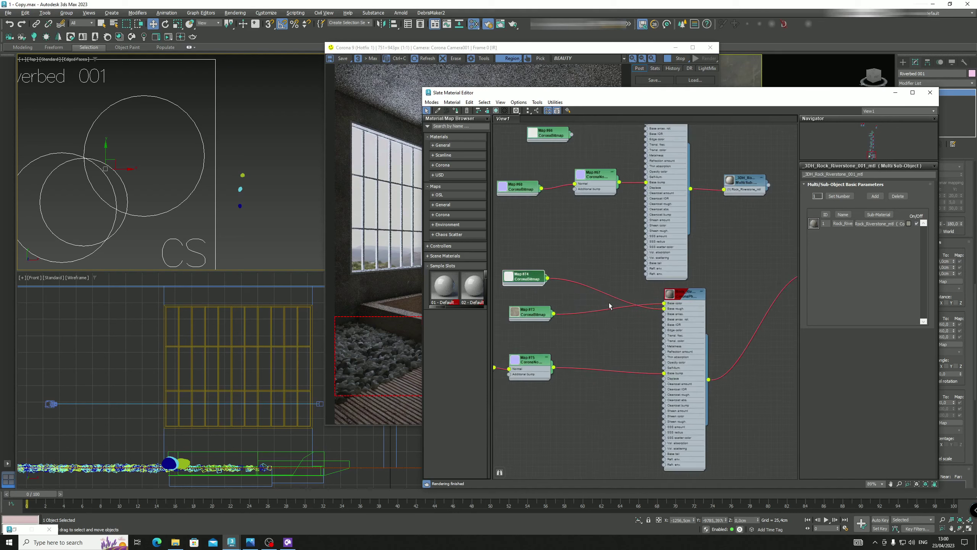
{"action": "left_click_drag", "start_coordinate": [671, 309], "coordinate": [608, 281]}
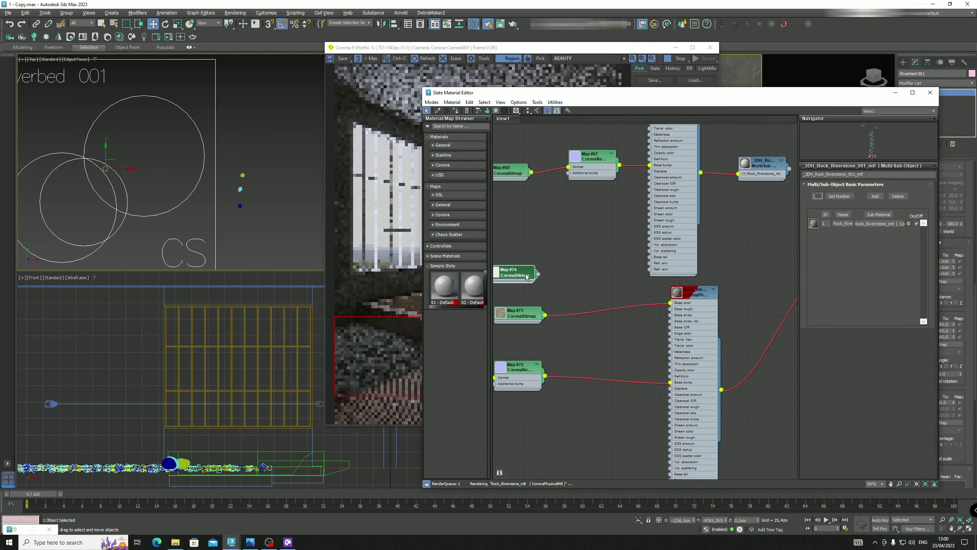
Tidy the Riverstone 001 bitmap nodes and insert a copy of the colour correction map between its colour bitmap and Base color
{"action": "mouse_move", "coordinate": [526, 315]}
{"action": "left_mouse_down"}
{"action": "mouse_move", "coordinate": [526, 261]}
{"action": "mouse_move", "coordinate": [524, 328]}
{"action": "left_mouse_up"}
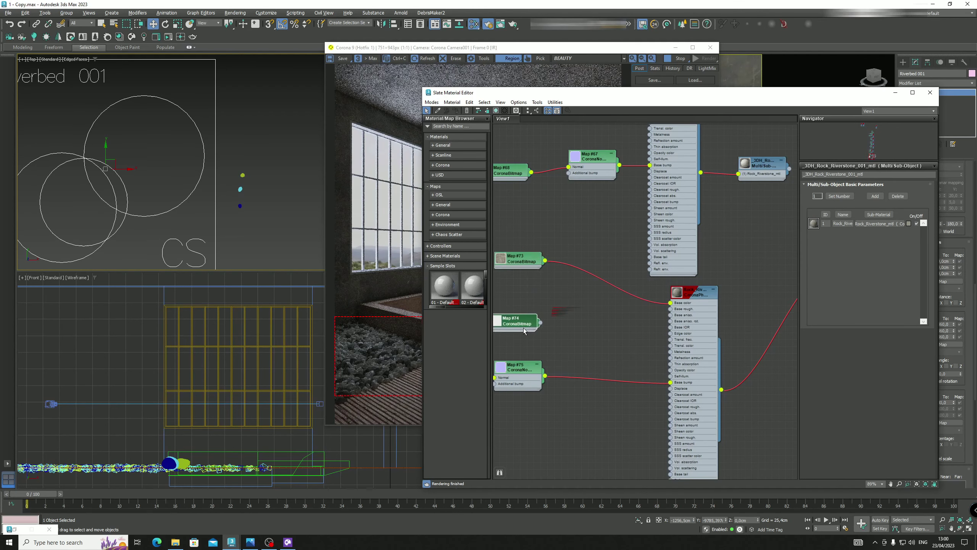
{"action": "left_click_drag", "start_coordinate": [529, 264], "coordinate": [530, 277]}
{"action": "scroll", "coordinate": [567, 266], "scroll_direction": "down", "scroll_amount": 3}
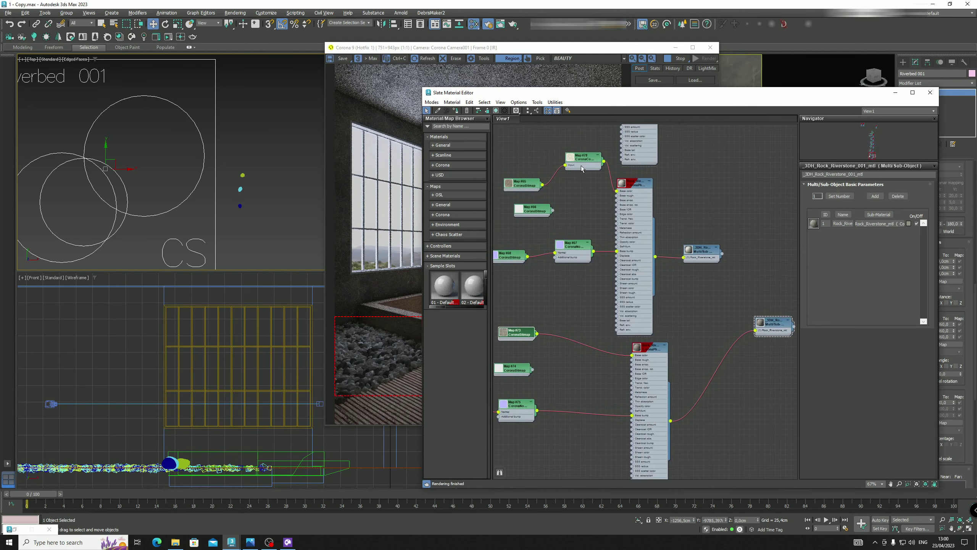
{"action": "left_click_drag", "start_coordinate": [582, 169], "coordinate": [632, 355], "text": "shift"}
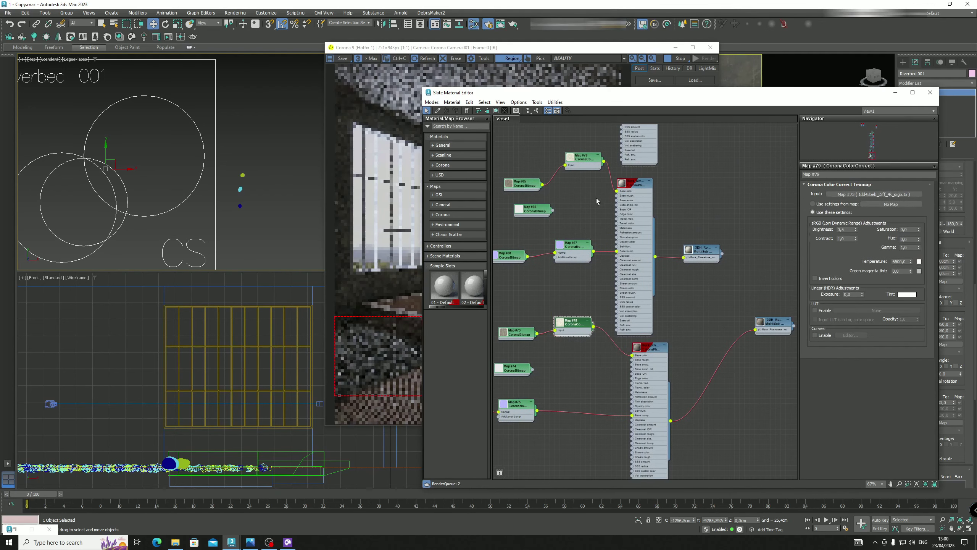
{"action": "left_click", "coordinate": [588, 165]}
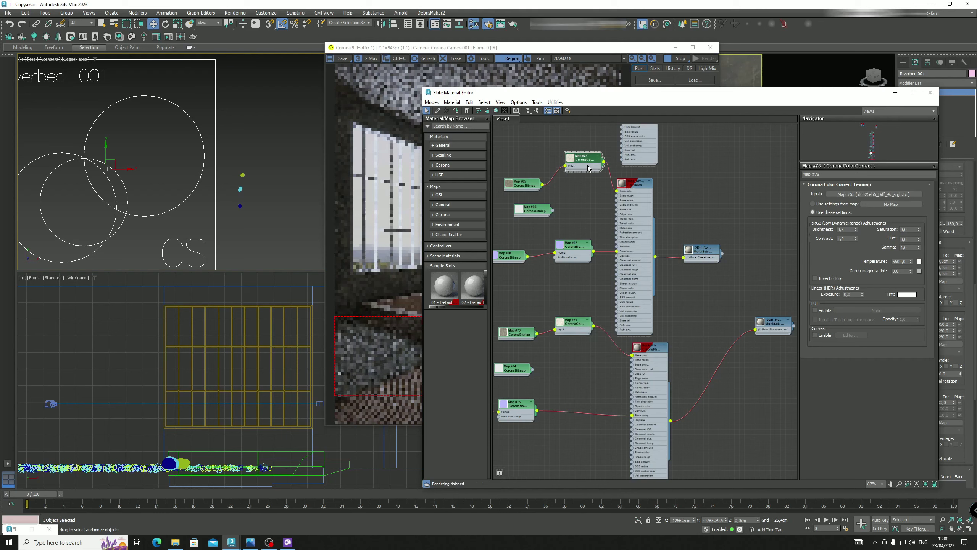
{"action": "middle_click_drag", "start_coordinate": [641, 352], "coordinate": [626, 272]}
{"action": "scroll", "coordinate": [631, 292], "scroll_direction": "down", "scroll_amount": 2}
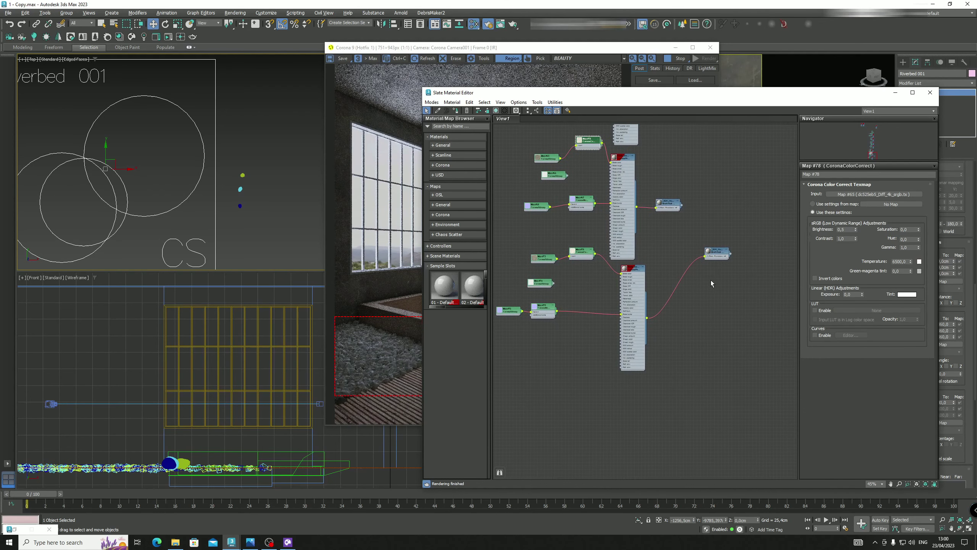
{"action": "middle_click_drag", "start_coordinate": [720, 260], "coordinate": [705, 290]}
Set the base layer roughness to 0 in the physical materials of Riverstone 001 and Riverstone 002
{"action": "double_click", "coordinate": [625, 299]}
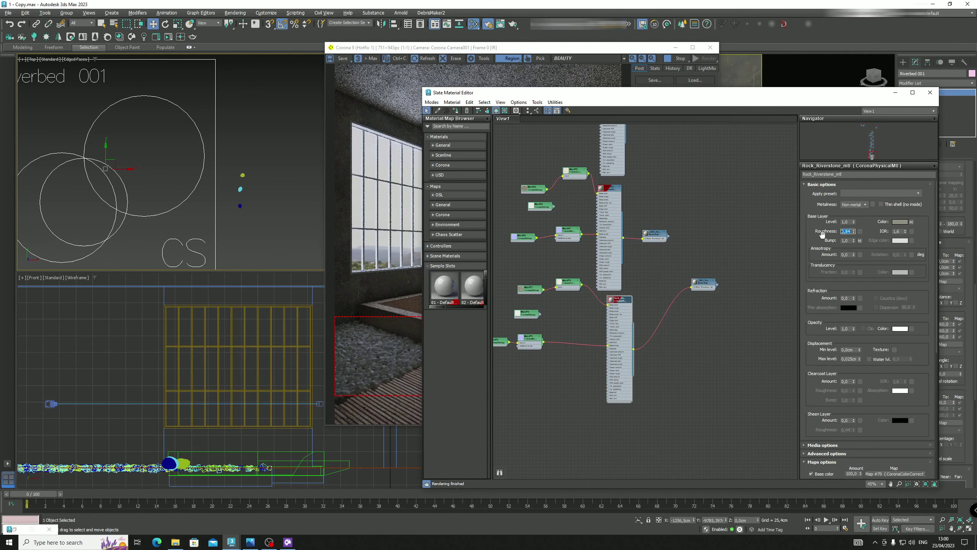
{"action": "key", "text": "Return"}
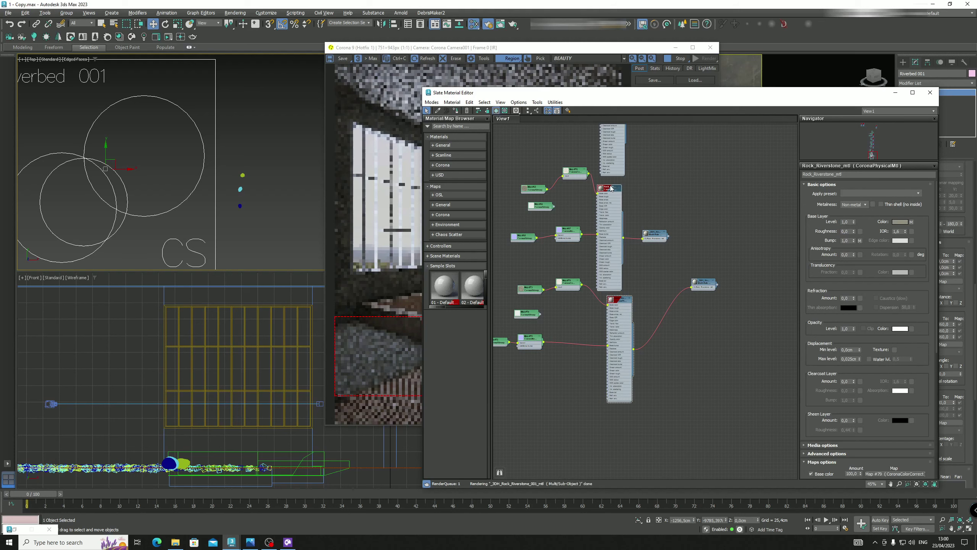
{"action": "type", "text": "0,83"}
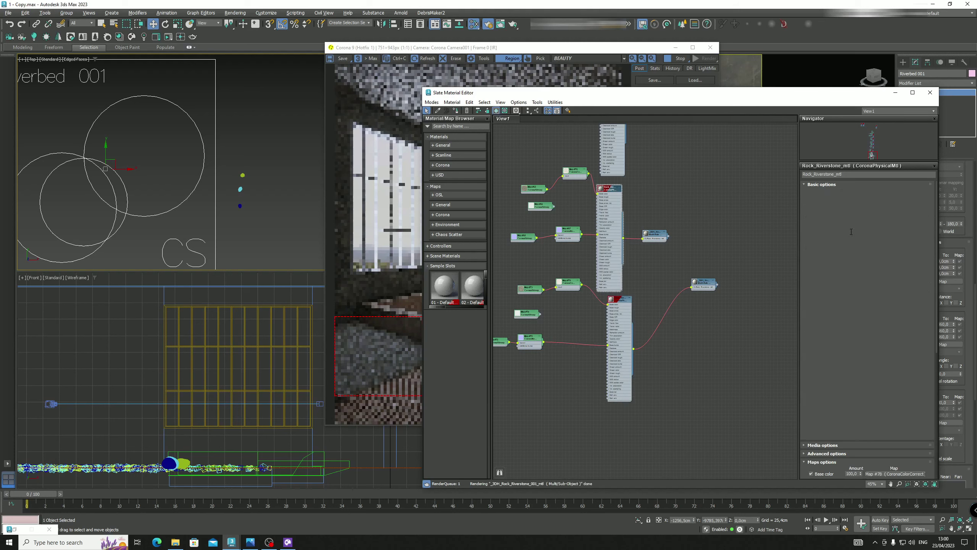
{"action": "key", "text": "Return"}
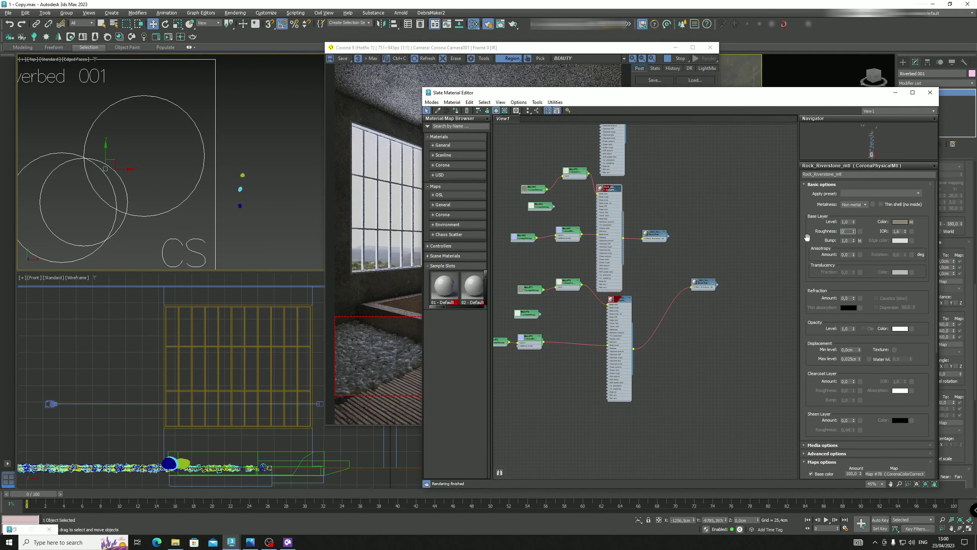
{"action": "key", "text": "Return"}
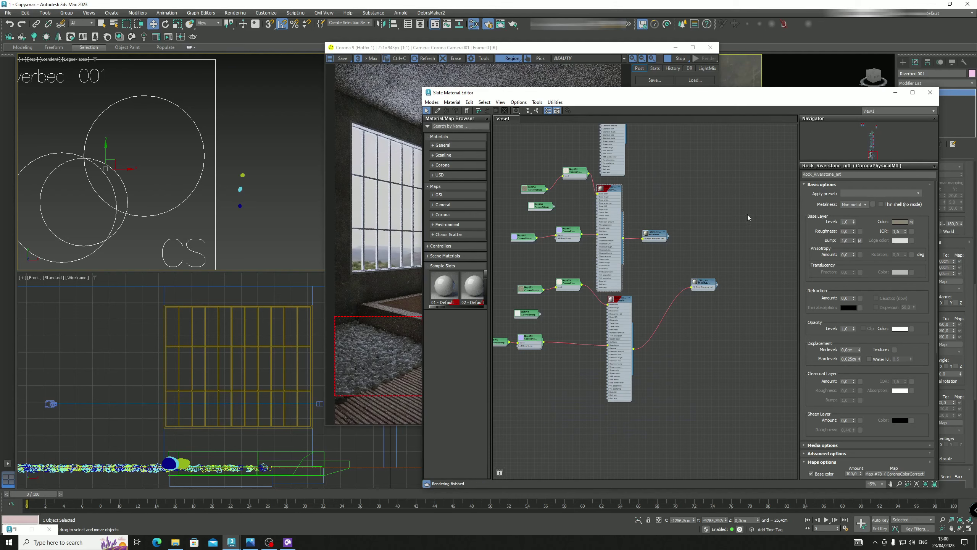
Move the material editor off the render and resize the render region to cover the stones and the bathtub
{"action": "left_click_drag", "start_coordinate": [887, 92], "coordinate": [725, 472]}
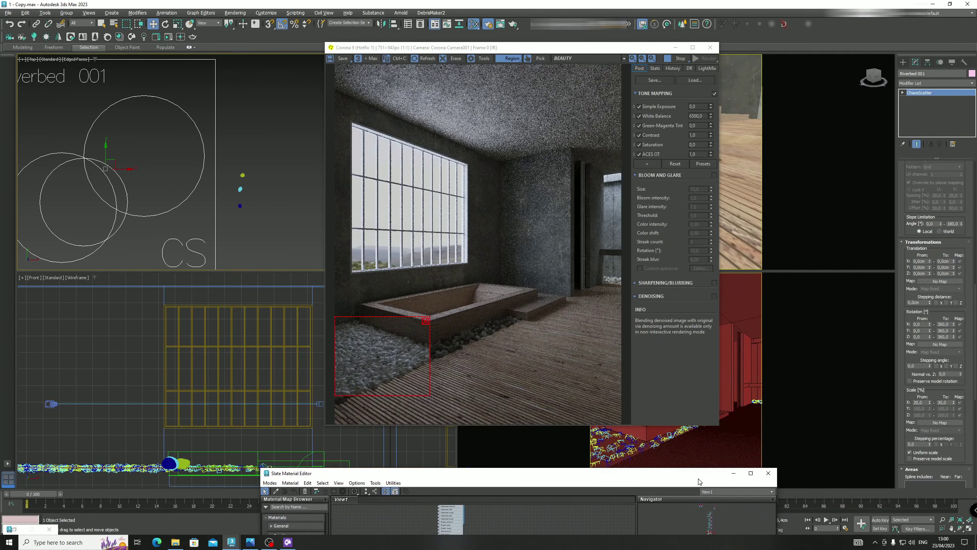
{"action": "left_click_drag", "start_coordinate": [420, 344], "coordinate": [505, 275]}
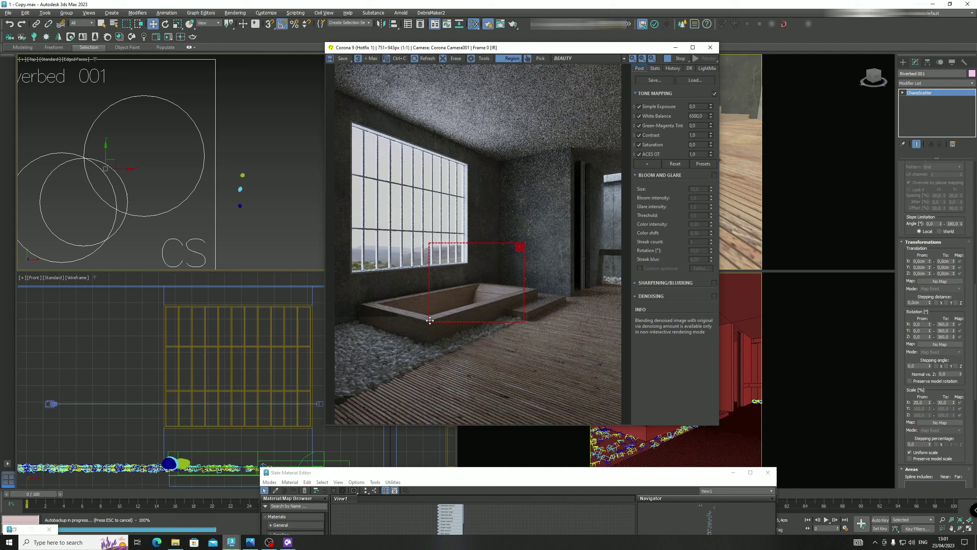
{"action": "left_click_drag", "start_coordinate": [429, 321], "coordinate": [342, 402]}
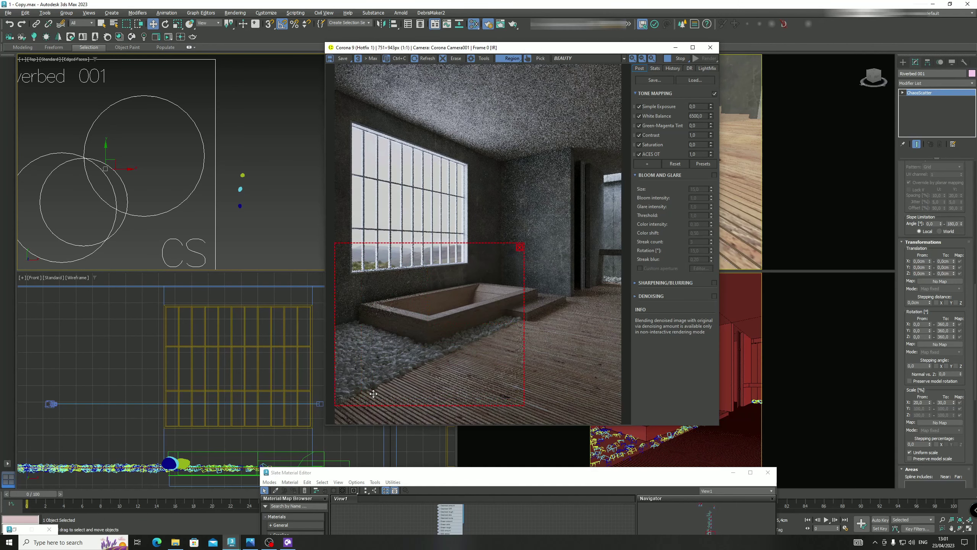
Deselect the Riverbed 001 scatter, bring the room into the top view and display it in wireframe
{"action": "scroll", "coordinate": [268, 188], "scroll_direction": "down", "scroll_amount": 6}
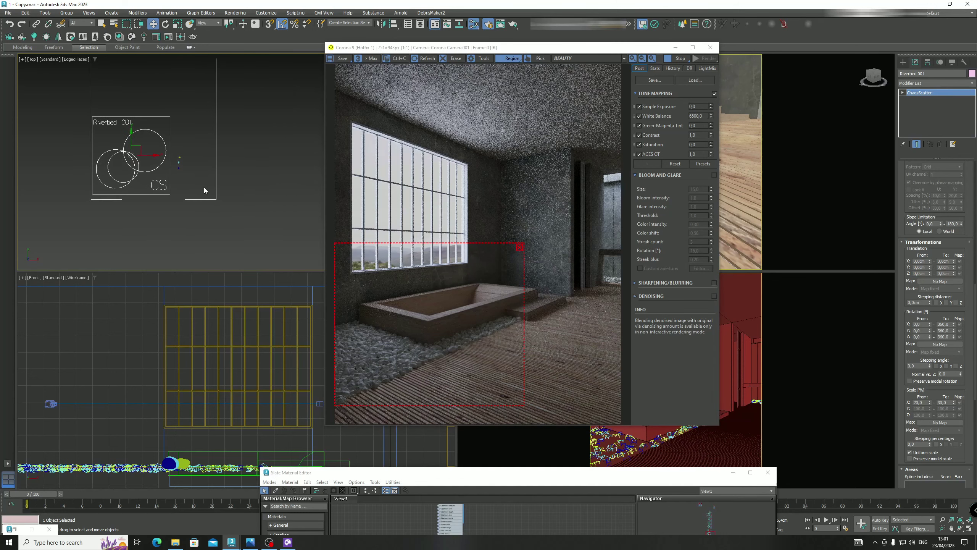
{"action": "left_click", "coordinate": [214, 147]}
{"action": "middle_click_drag", "start_coordinate": [224, 131], "coordinate": [241, 189]}
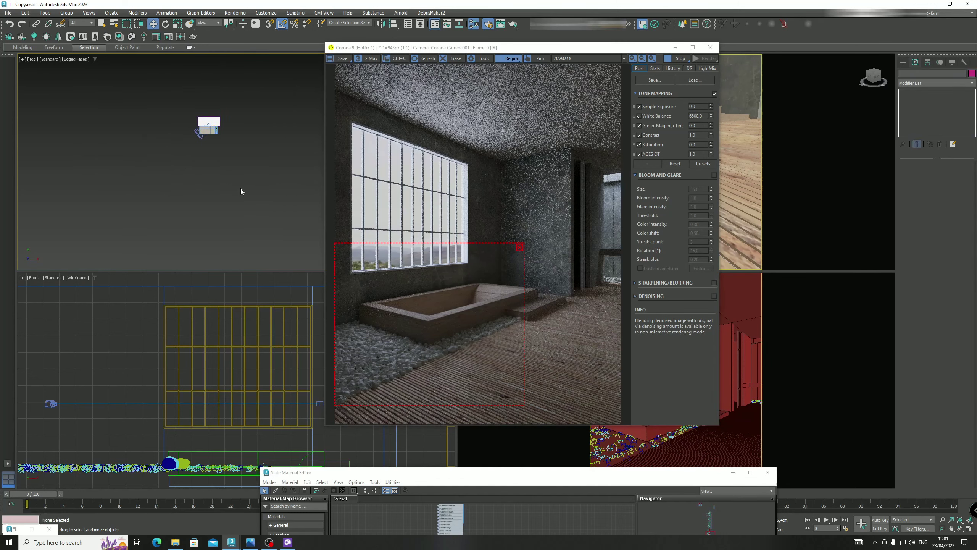
{"action": "scroll", "coordinate": [202, 134], "scroll_direction": "up", "scroll_amount": 3}
{"action": "middle_click_drag", "start_coordinate": [202, 135], "coordinate": [208, 205]}
{"action": "key", "text": "F3"}
Draw a straight two-point line spline in the top view along the border between the stones and the wooden decking
{"action": "left_click", "coordinate": [903, 62]}
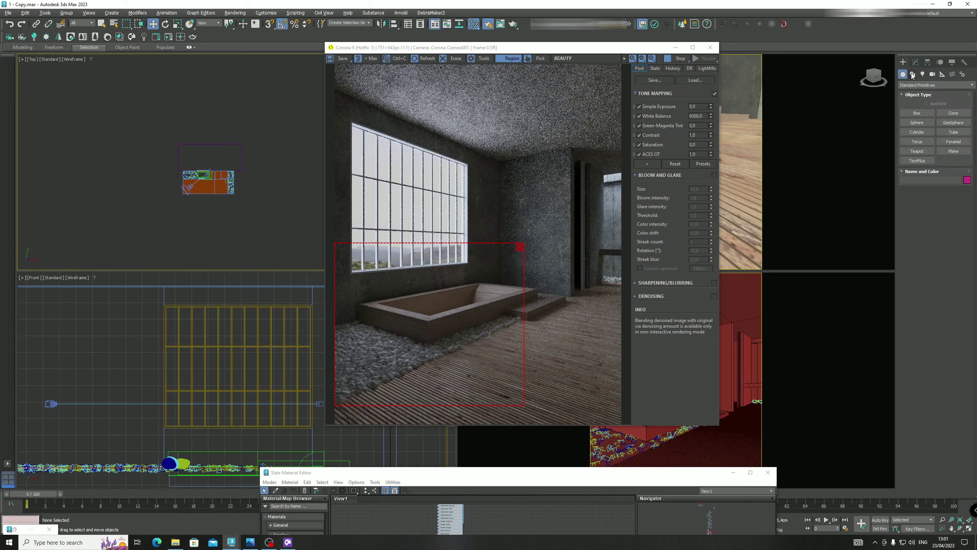
{"action": "left_click", "coordinate": [913, 74]}
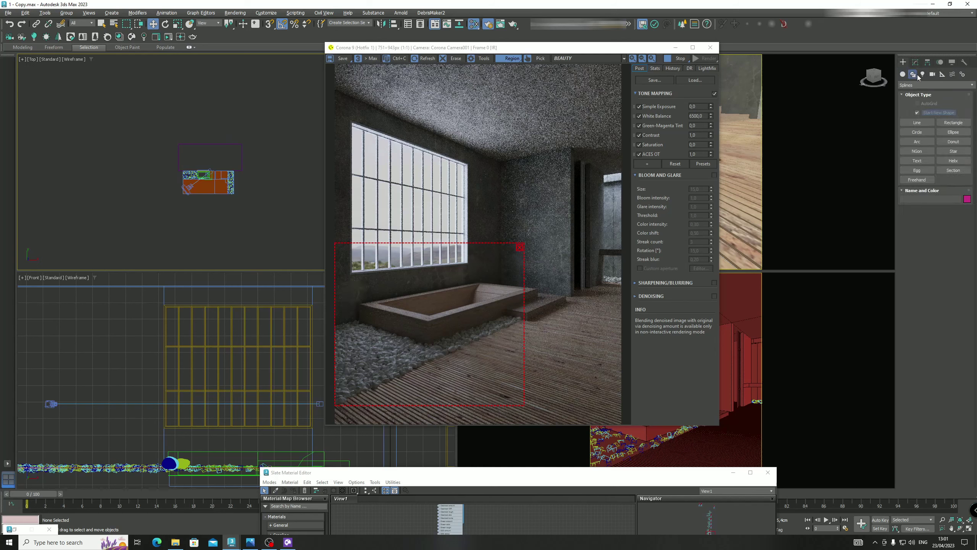
{"action": "left_click", "coordinate": [922, 123]}
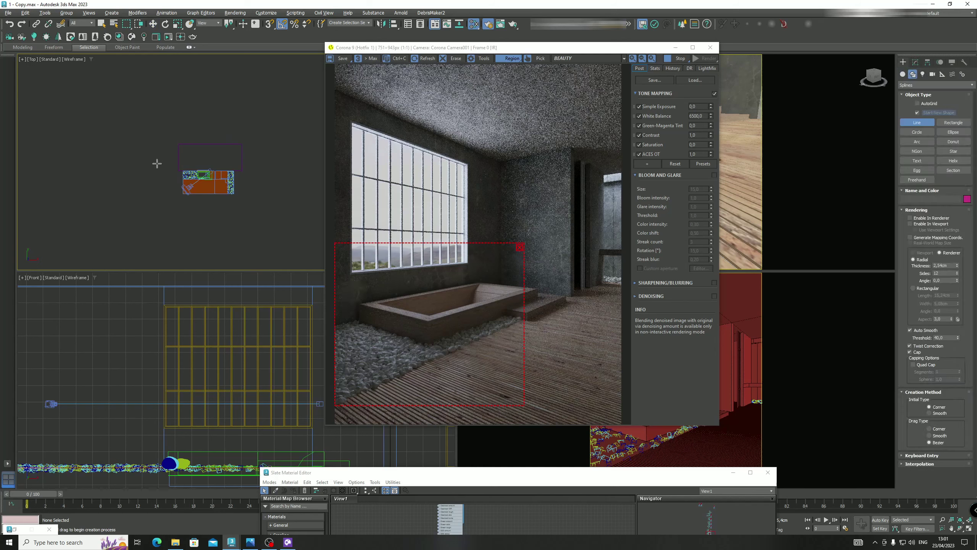
{"action": "scroll", "coordinate": [157, 164], "scroll_direction": "up", "scroll_amount": 5}
{"action": "middle_click_drag", "start_coordinate": [231, 221], "coordinate": [141, 174]}
{"action": "scroll", "coordinate": [179, 179], "scroll_direction": "up", "scroll_amount": 6}
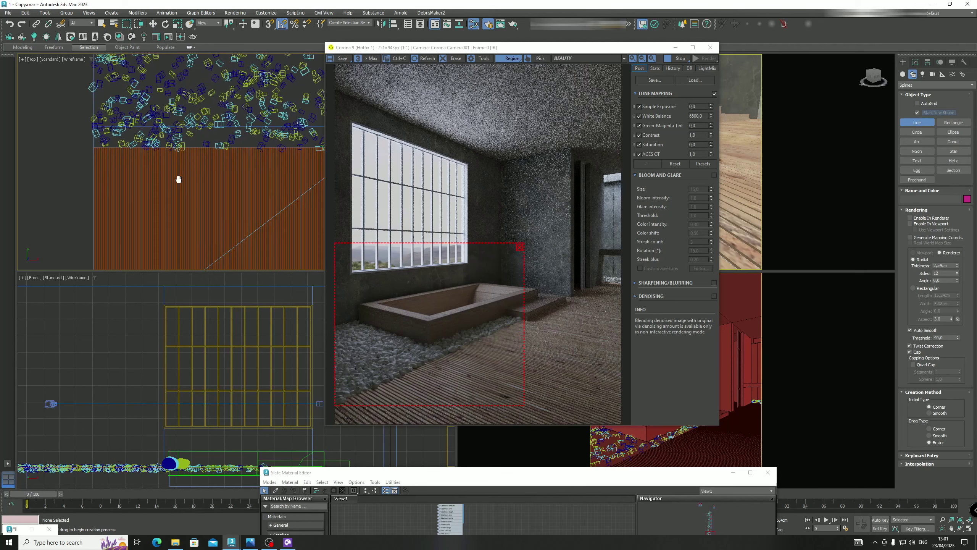
{"action": "left_click", "coordinate": [56, 158]}
{"action": "scroll", "coordinate": [170, 157], "scroll_direction": "down", "scroll_amount": 3}
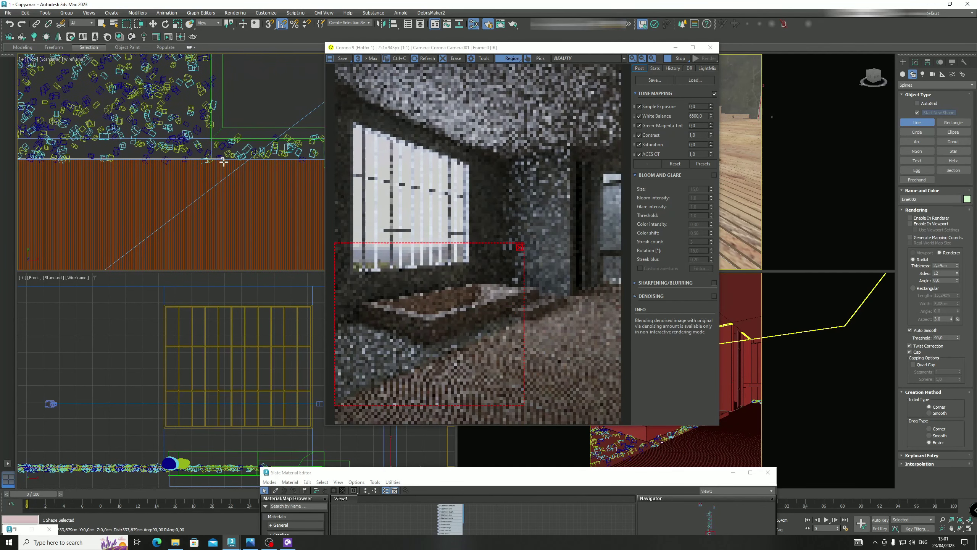
{"action": "left_click", "coordinate": [274, 165]}
{"action": "right_click", "coordinate": [275, 166]}
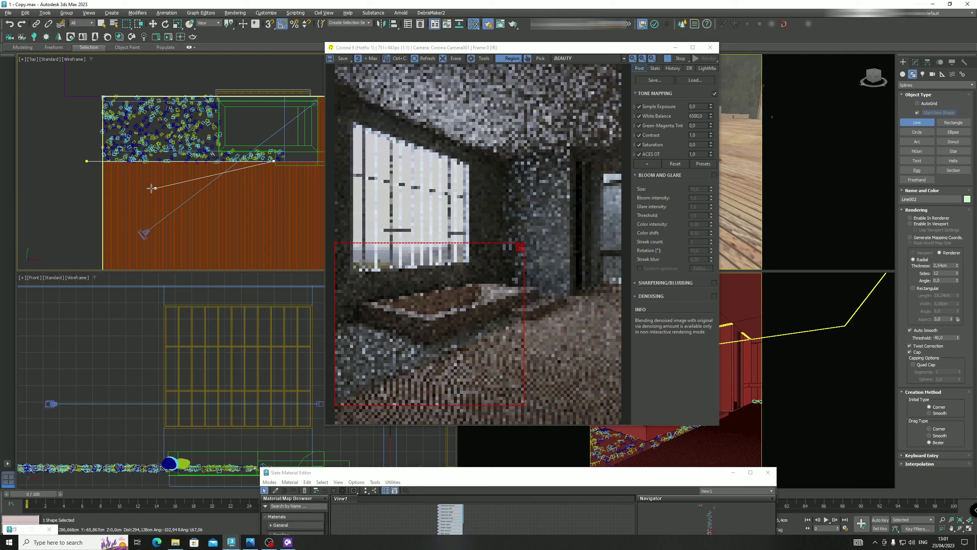
{"action": "key", "text": "w"}
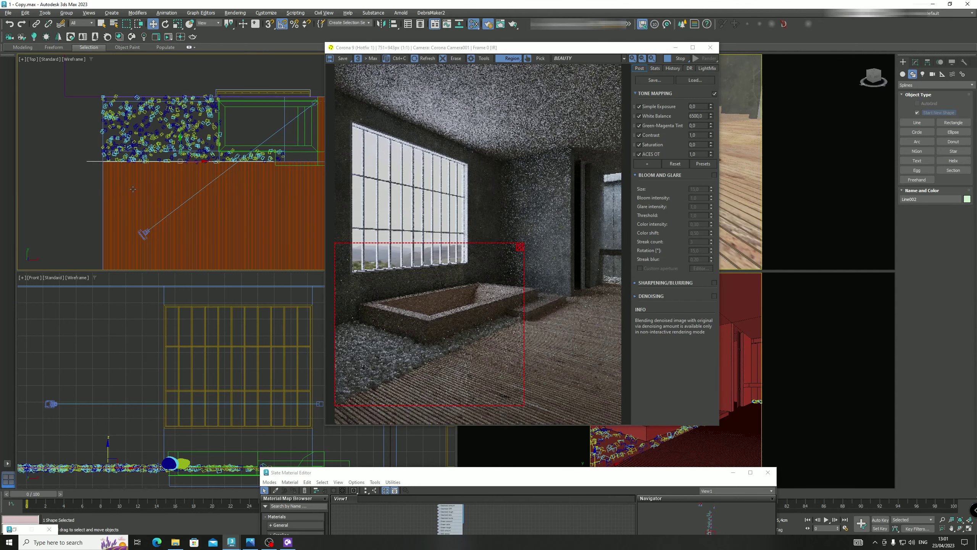
Add the border spline Line002 to the excluded splines in the Areas settings of the Riverbed 001 scatter
{"action": "scroll", "coordinate": [168, 296], "scroll_direction": "down", "scroll_amount": 4}
{"action": "scroll", "coordinate": [205, 227], "scroll_direction": "down", "scroll_amount": 4}
{"action": "scroll", "coordinate": [203, 115], "scroll_direction": "down", "scroll_amount": 4}
{"action": "middle_click_drag", "start_coordinate": [208, 228], "coordinate": [205, 130]}
{"action": "scroll", "coordinate": [204, 143], "scroll_direction": "down", "scroll_amount": 5}
{"action": "left_click", "coordinate": [191, 230]}
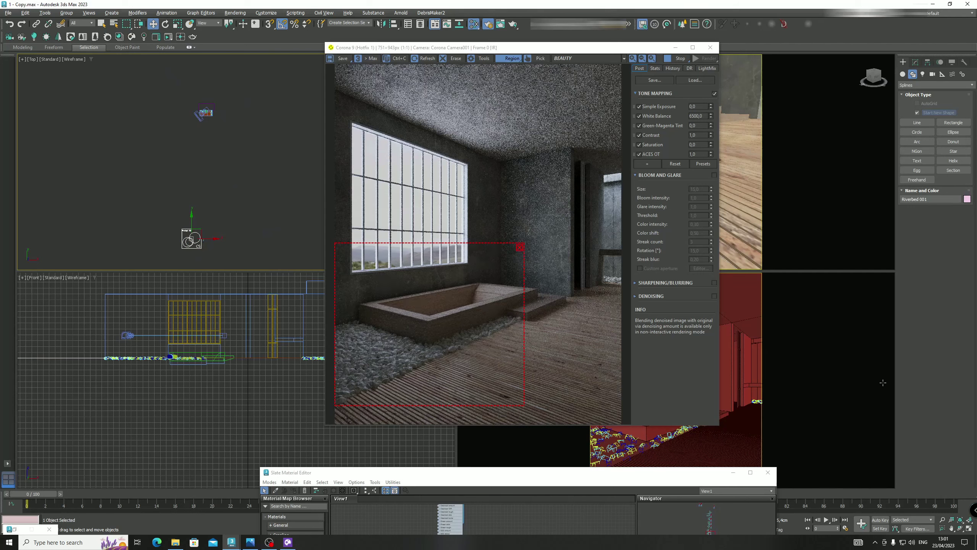
{"action": "left_click", "coordinate": [927, 85]}
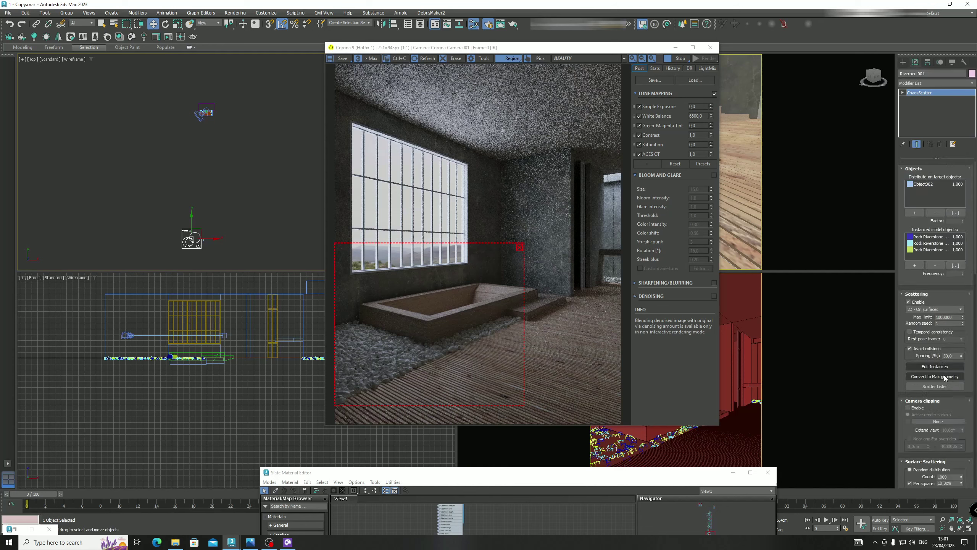
{"action": "left_click_drag", "start_coordinate": [958, 398], "coordinate": [952, 149]}
{"action": "scroll", "coordinate": [957, 354], "scroll_direction": "down", "scroll_amount": 10}
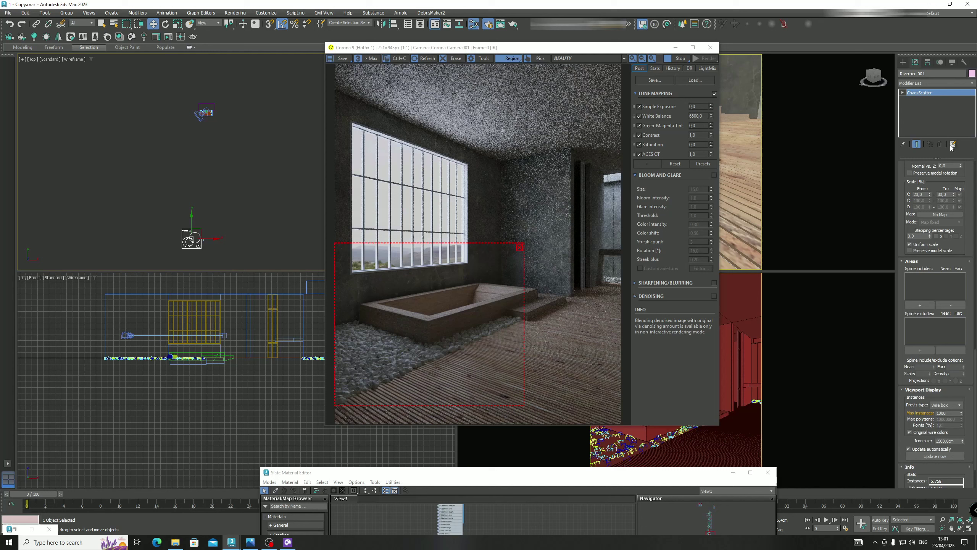
{"action": "left_click", "coordinate": [920, 351]}
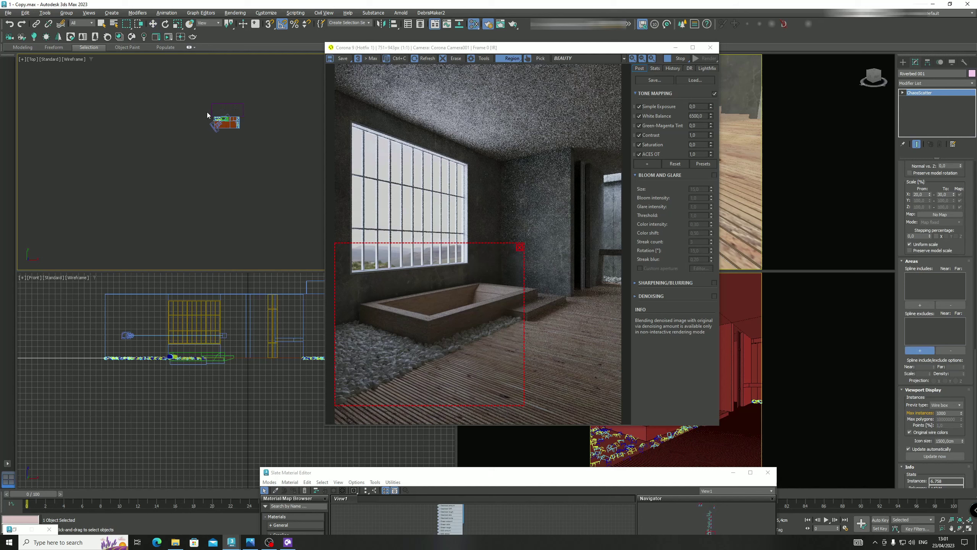
{"action": "scroll", "coordinate": [210, 128], "scroll_direction": "up", "scroll_amount": 10}
{"action": "left_click", "coordinate": [245, 137]}
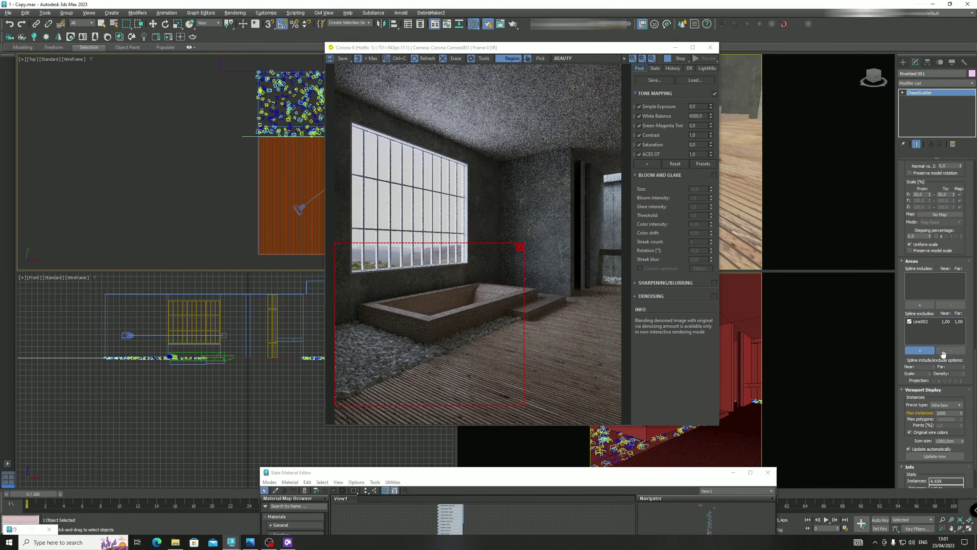
{"action": "key", "text": "w"}
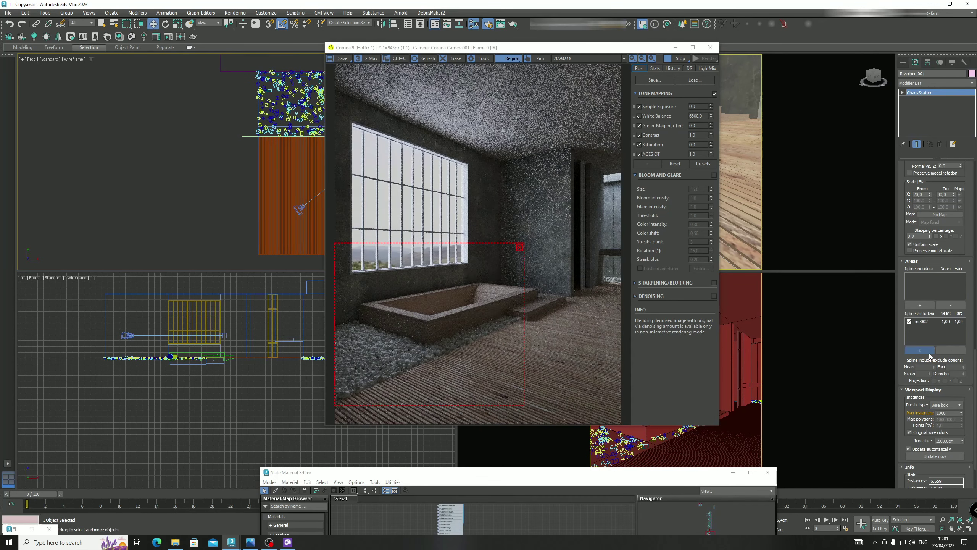
Set Line002's exclusion distances to 0 cm near and 3 cm far, and clear the render region
{"action": "left_click", "coordinate": [921, 324]}
{"action": "left_click", "coordinate": [925, 366]}
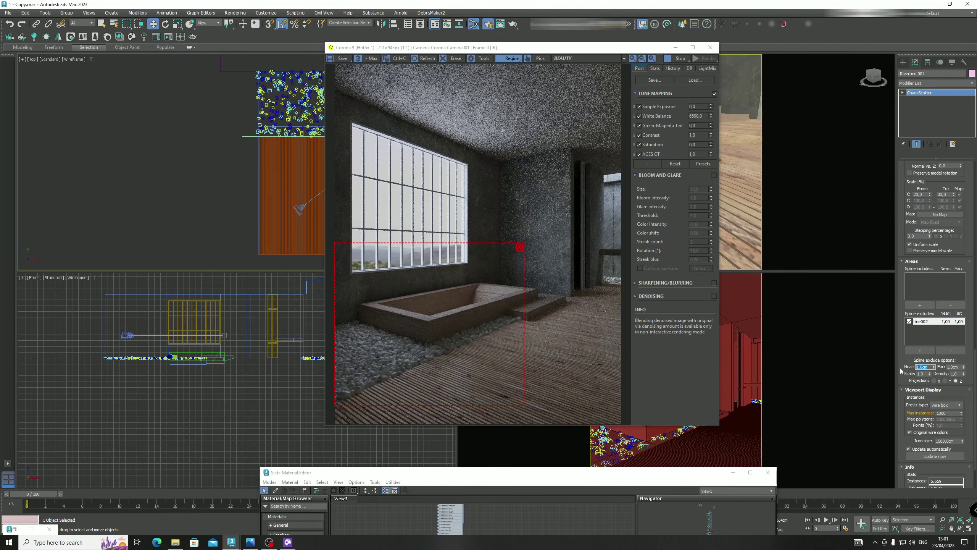
{"action": "type", "text": "0"}
{"action": "key", "text": "Tab"}
{"action": "key", "text": "Tab"}
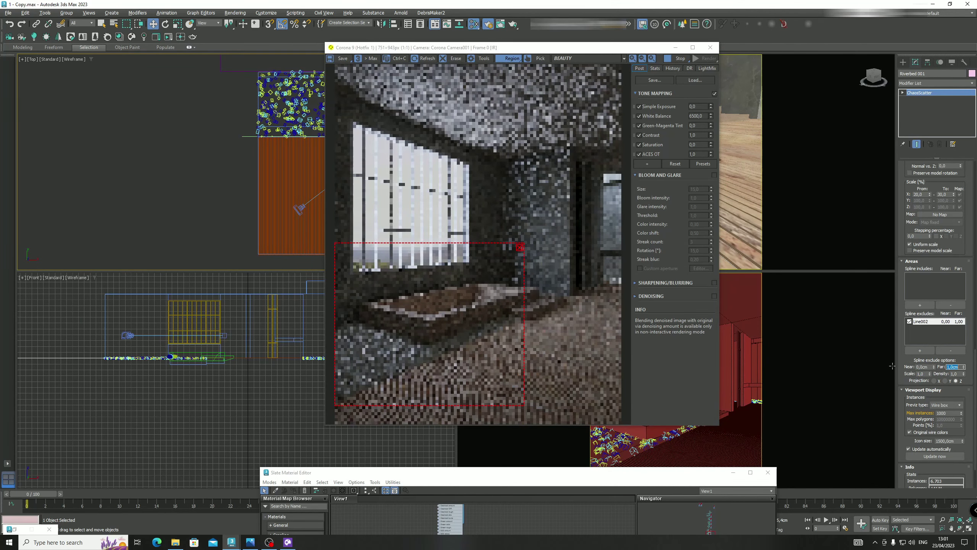
{"action": "type", "text": "3"}
{"action": "key", "text": "Return"}
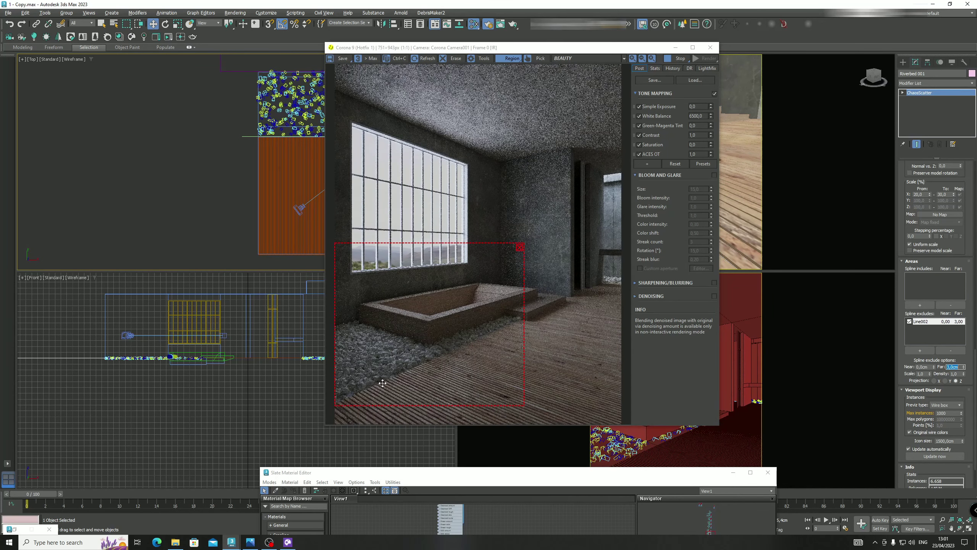
{"action": "left_click", "coordinate": [521, 248]}
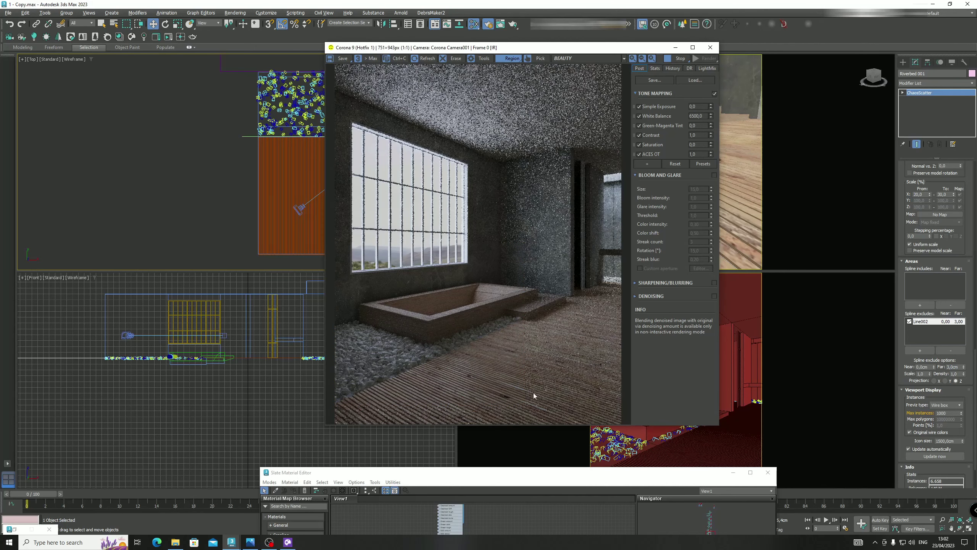
Bring the material editor back and open the settings of the Corona physical material Material #36
{"action": "left_click_drag", "start_coordinate": [528, 475], "coordinate": [545, 43]}
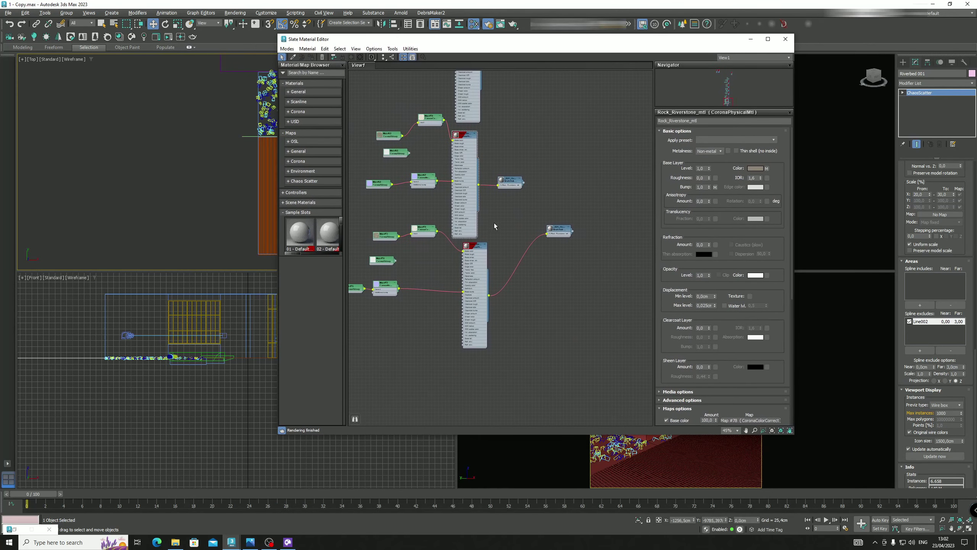
{"action": "scroll", "coordinate": [582, 255], "scroll_direction": "down", "scroll_amount": 3}
{"action": "scroll", "coordinate": [582, 255], "scroll_direction": "up", "scroll_amount": 5}
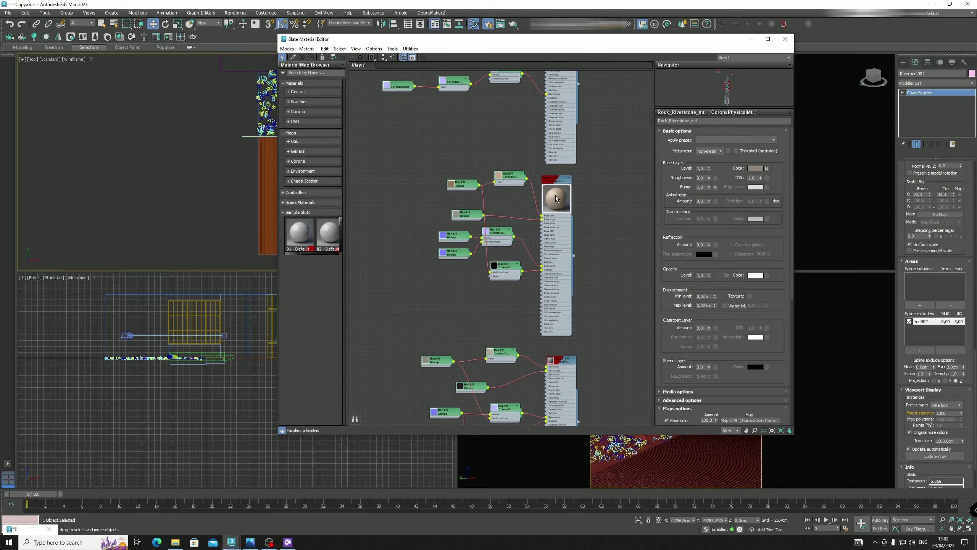
{"action": "middle_click_drag", "start_coordinate": [531, 291], "coordinate": [543, 304]}
{"action": "double_click", "coordinate": [545, 295]}
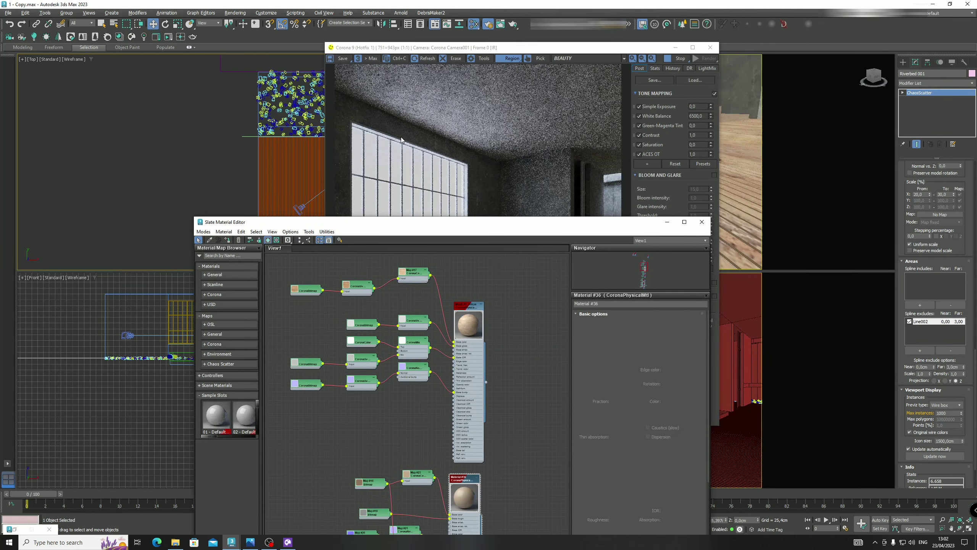
Assign the lower wood material in the node graph to the window frame in the camera view, and check it in the render
{"action": "left_click", "coordinate": [675, 47]}
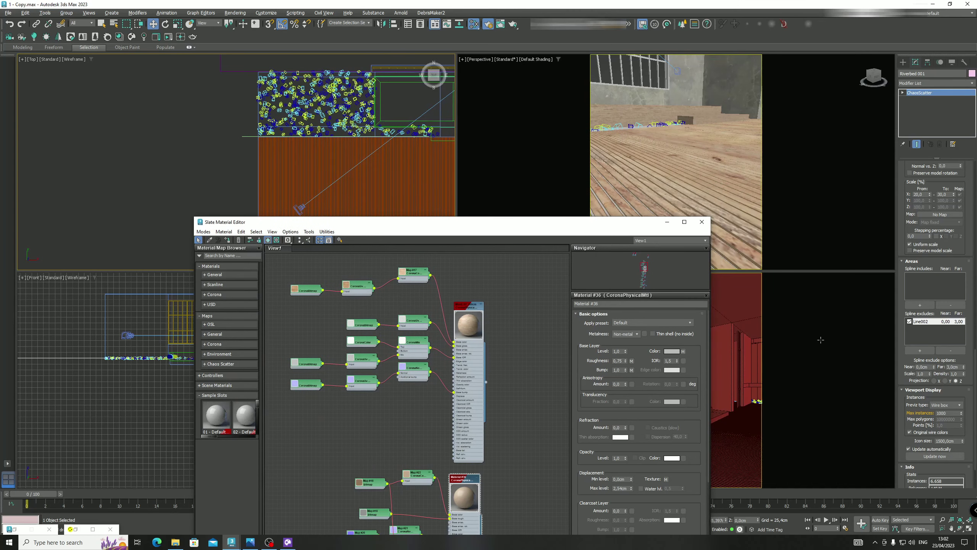
{"action": "left_click", "coordinate": [723, 316]}
{"action": "key", "text": "alt+w"}
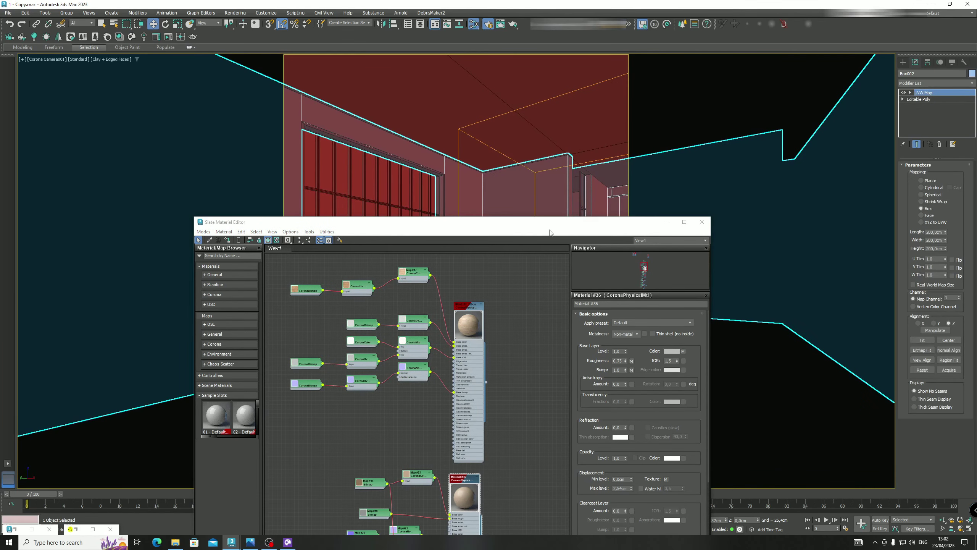
{"action": "left_click_drag", "start_coordinate": [550, 227], "coordinate": [741, 104]}
{"action": "left_click", "coordinate": [507, 202]}
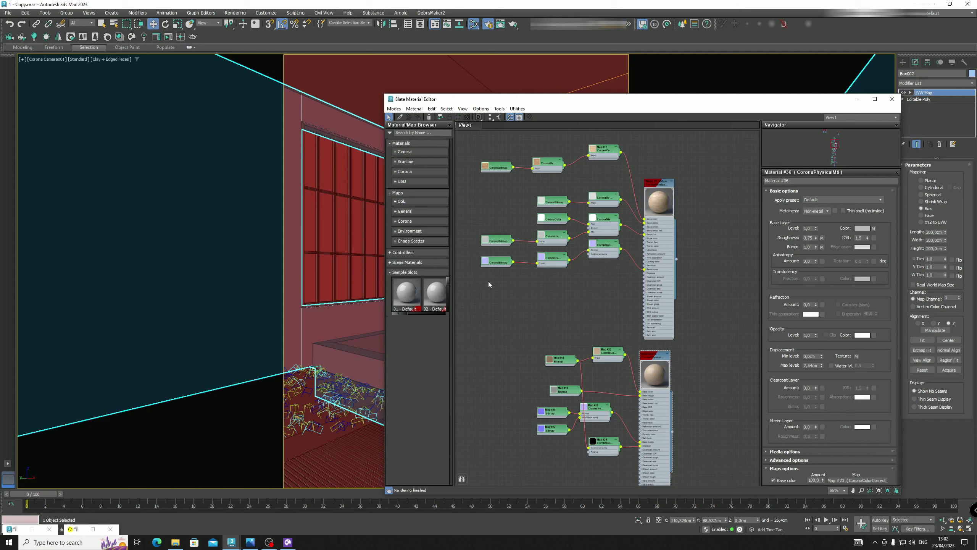
{"action": "left_click", "coordinate": [335, 145]}
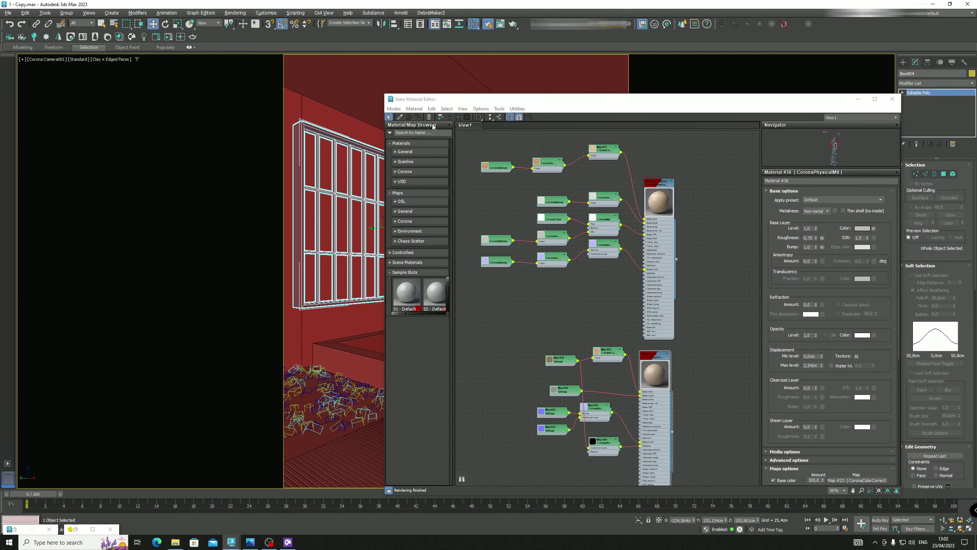
{"action": "left_click", "coordinate": [649, 358]}
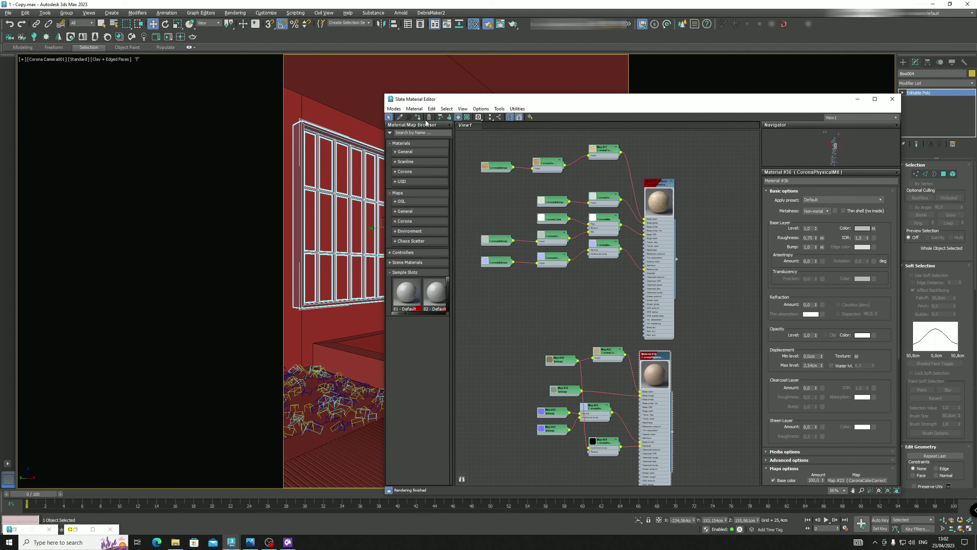
{"action": "left_click", "coordinate": [75, 529]}
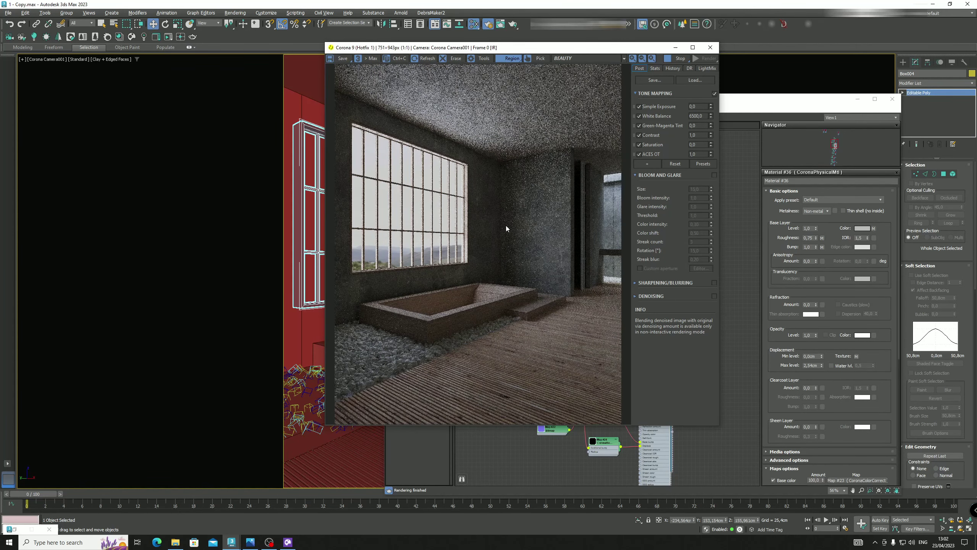
{"action": "left_click", "coordinate": [676, 47]}
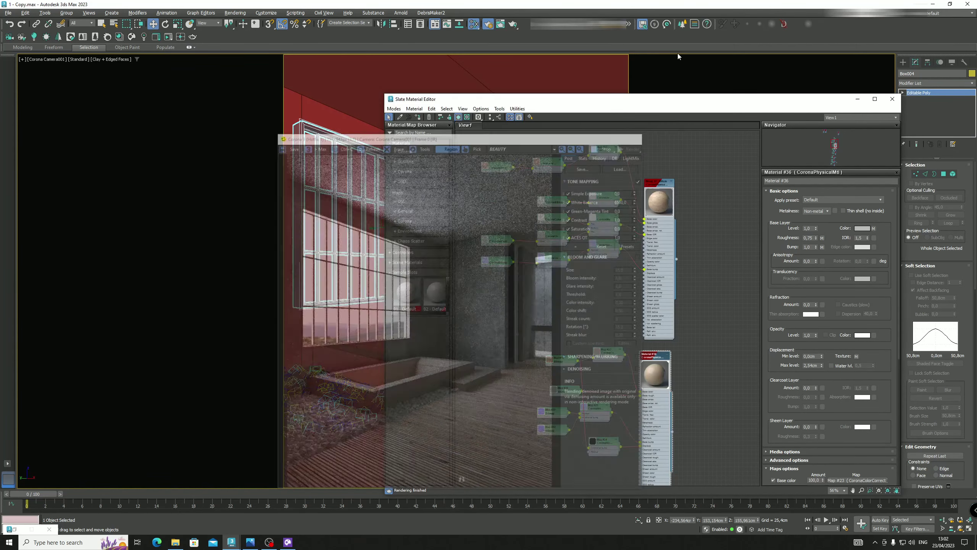
Create a spherical Corona light with a radius of about 72 cm in the top view, outside the building
{"action": "left_click", "coordinate": [858, 99]}
{"action": "left_click", "coordinate": [177, 140]}
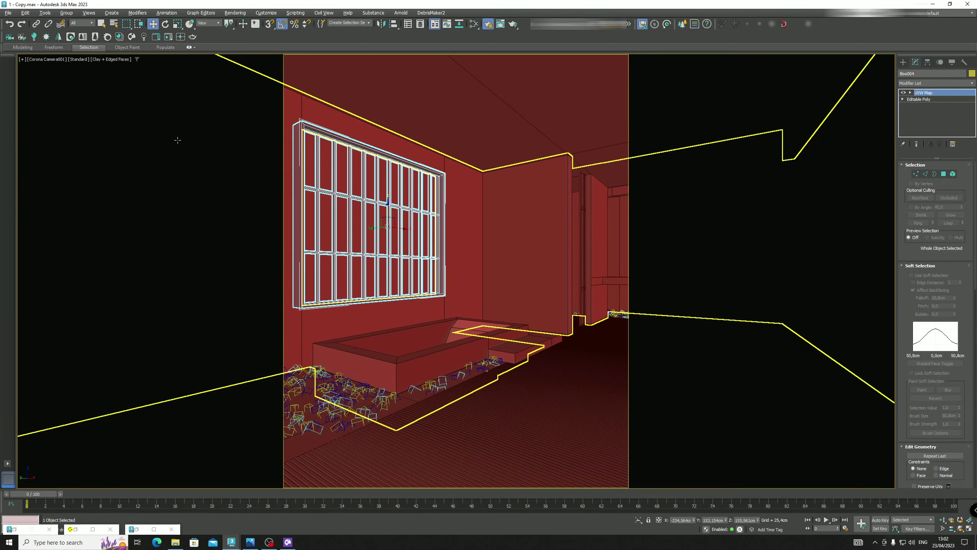
{"action": "key", "text": "alt+w"}
{"action": "left_click", "coordinate": [233, 153]}
{"action": "scroll", "coordinate": [234, 154], "scroll_direction": "down", "scroll_amount": 5}
{"action": "middle_click_drag", "start_coordinate": [234, 153], "coordinate": [176, 191]}
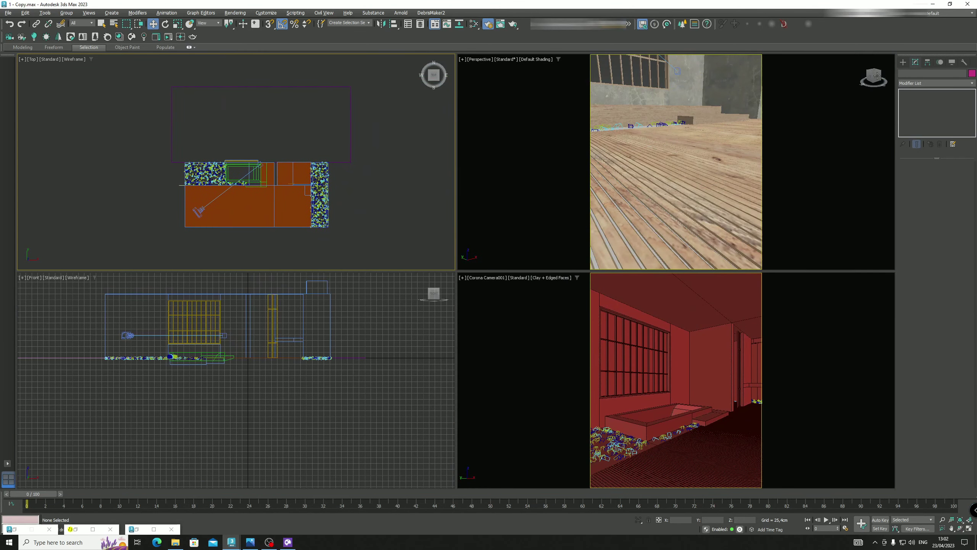
{"action": "left_click", "coordinate": [903, 62]}
{"action": "left_click", "coordinate": [923, 74]}
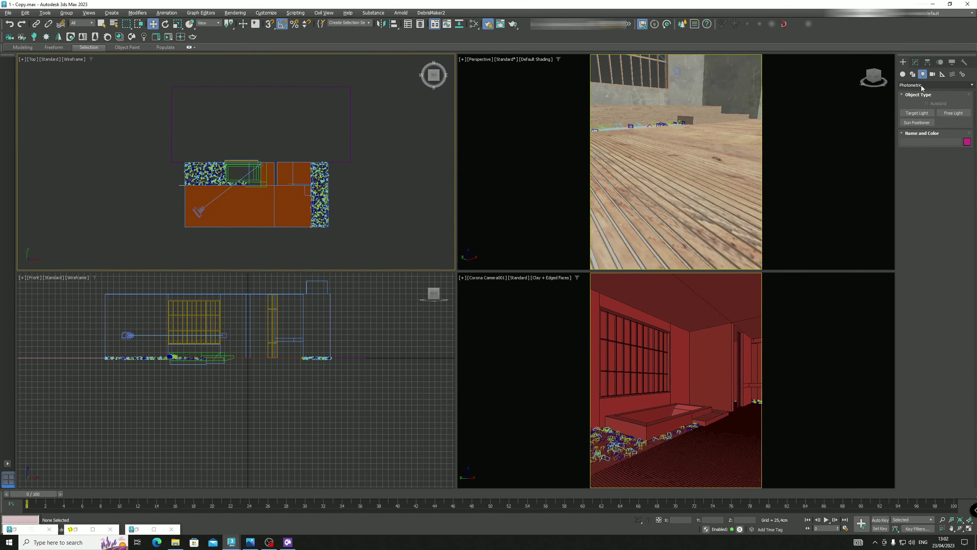
{"action": "left_click", "coordinate": [928, 85]}
{"action": "left_click", "coordinate": [929, 112]}
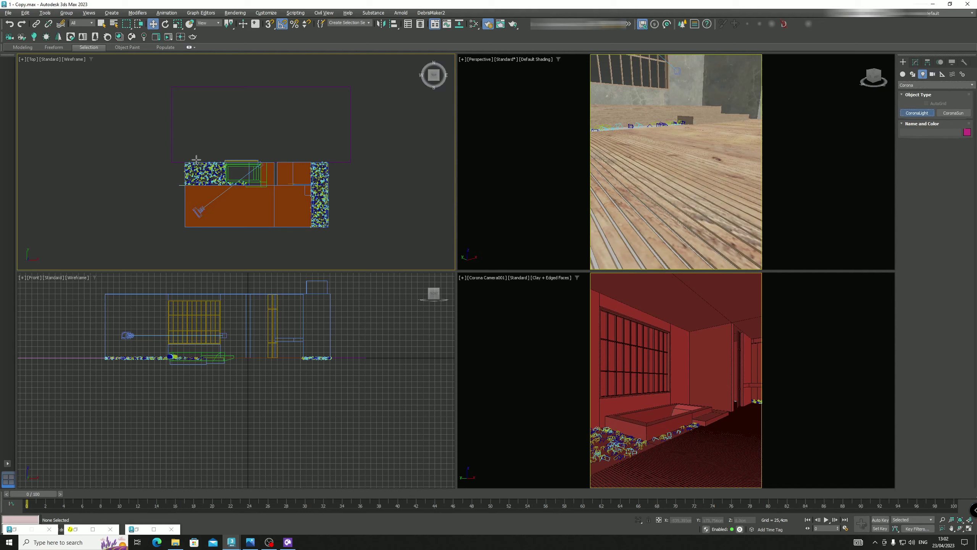
{"action": "left_click", "coordinate": [134, 160]}
{"action": "right_click", "coordinate": [150, 161]}
Move the Corona light in front of the window outside, and place the render window beside the top viewport
{"action": "left_click_drag", "start_coordinate": [150, 161], "coordinate": [250, 141]}
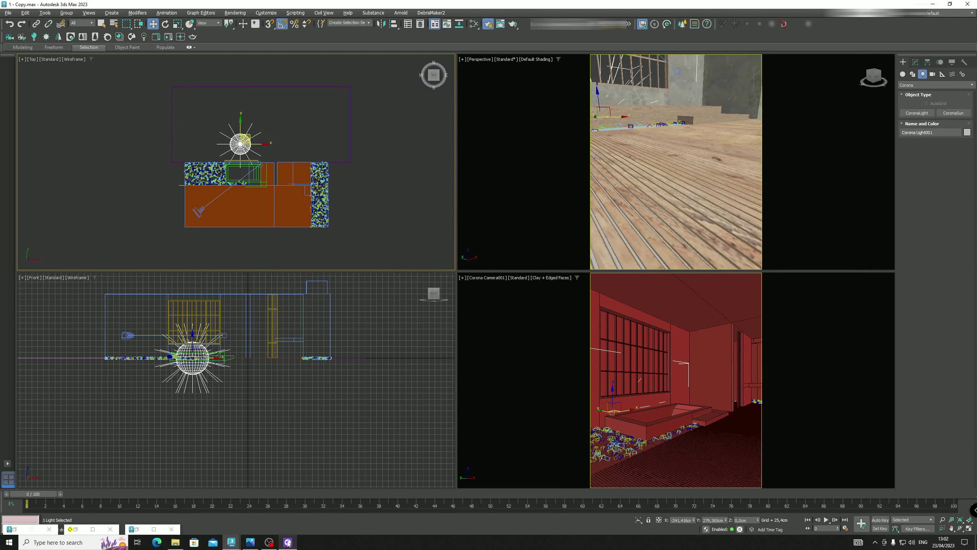
{"action": "left_click", "coordinate": [93, 529]}
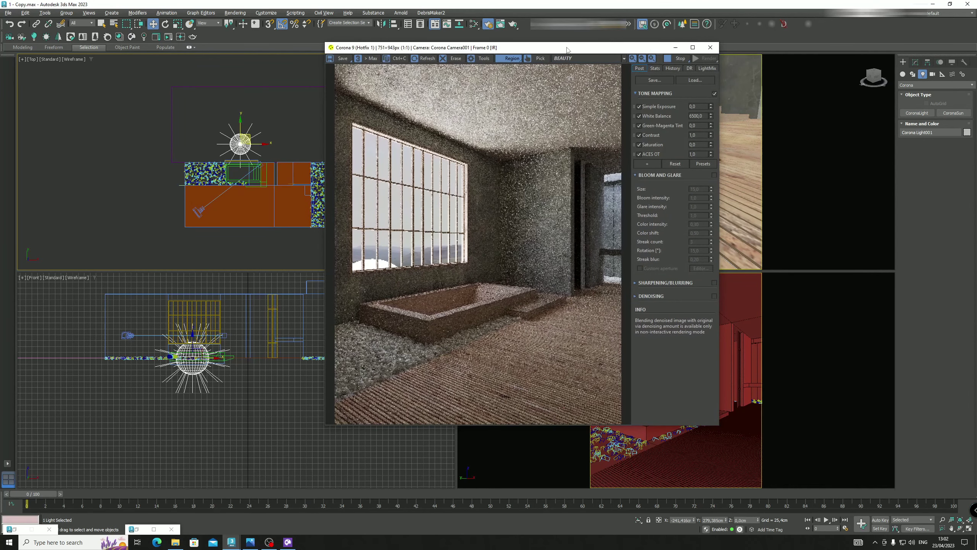
{"action": "left_click_drag", "start_coordinate": [568, 49], "coordinate": [632, 55]}
{"action": "middle_click_drag", "start_coordinate": [262, 120], "coordinate": [312, 156], "text": "alt"}
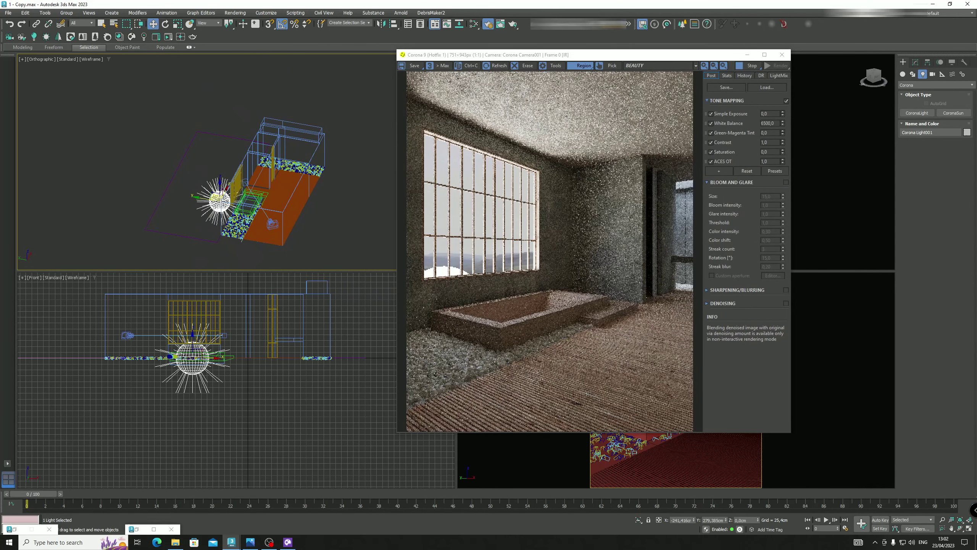
Change the Corona light's shape to Rectangle and rotate it upright to face the window
{"action": "left_click", "coordinate": [915, 62]}
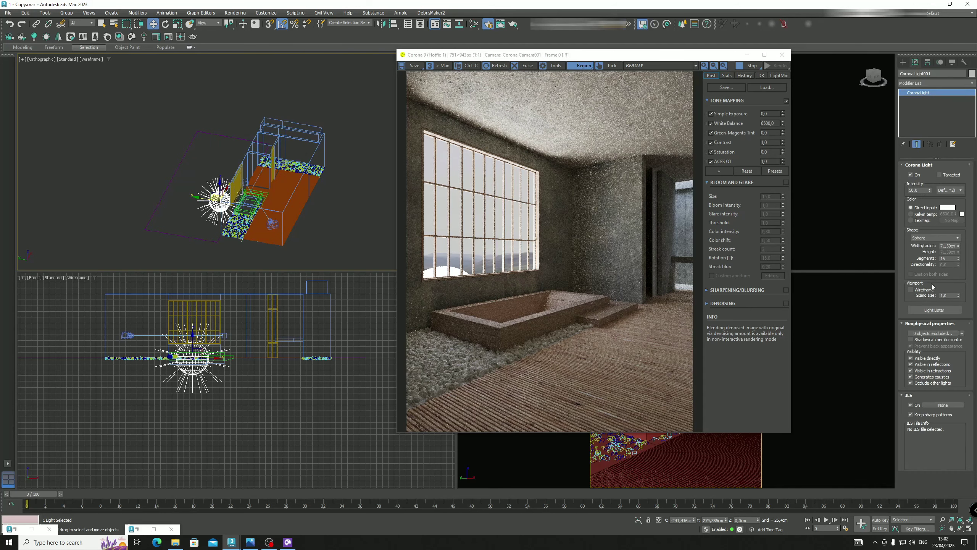
{"action": "left_click", "coordinate": [935, 237]}
{"action": "left_click", "coordinate": [931, 249]}
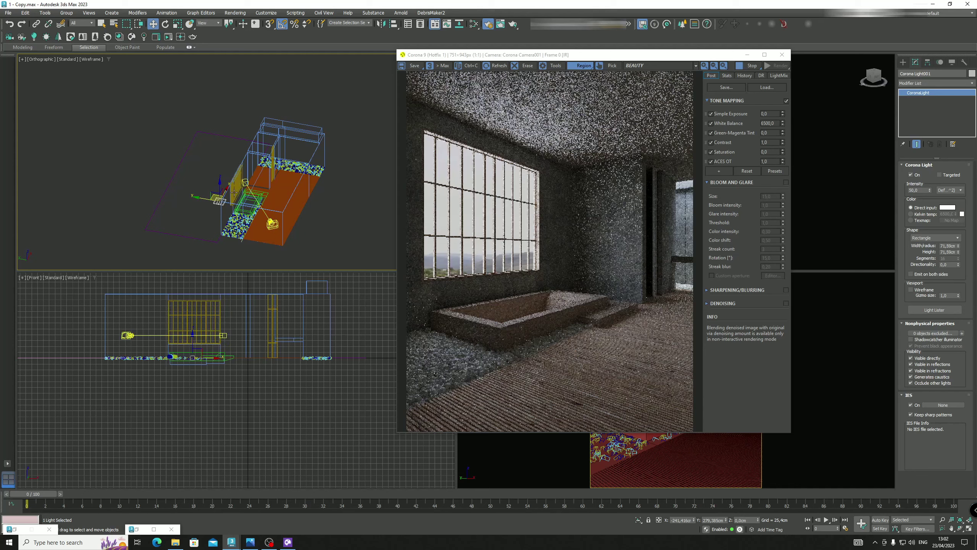
{"action": "scroll", "coordinate": [212, 195], "scroll_direction": "up", "scroll_amount": 4}
{"action": "key", "text": "e"}
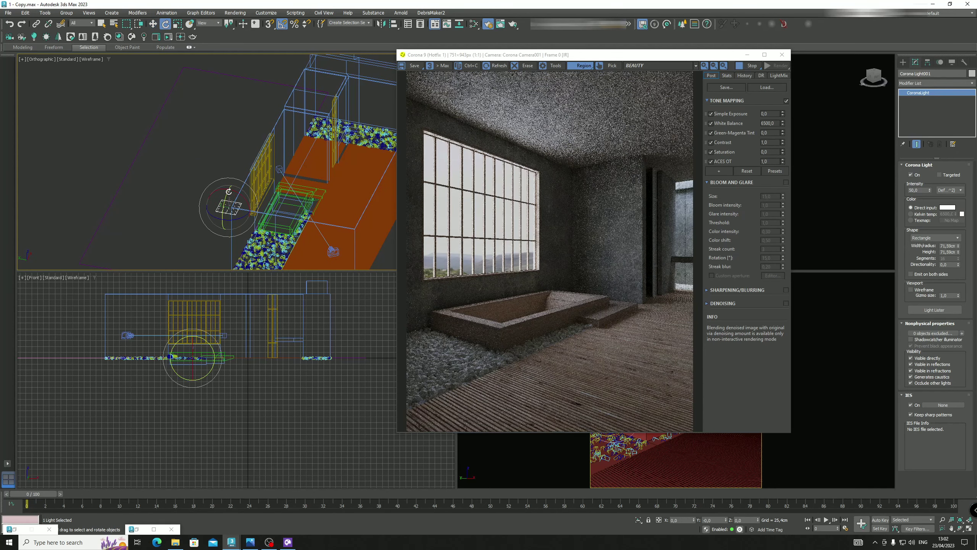
{"action": "mouse_move", "coordinate": [228, 188]}
{"action": "left_mouse_down"}
{"action": "mouse_move", "coordinate": [209, 170]}
{"action": "mouse_move", "coordinate": [225, 184]}
{"action": "left_mouse_up"}
{"action": "scroll", "coordinate": [238, 194], "scroll_direction": "down", "scroll_amount": 5}
{"action": "middle_click_drag", "start_coordinate": [238, 194], "coordinate": [329, 192], "text": "alt"}
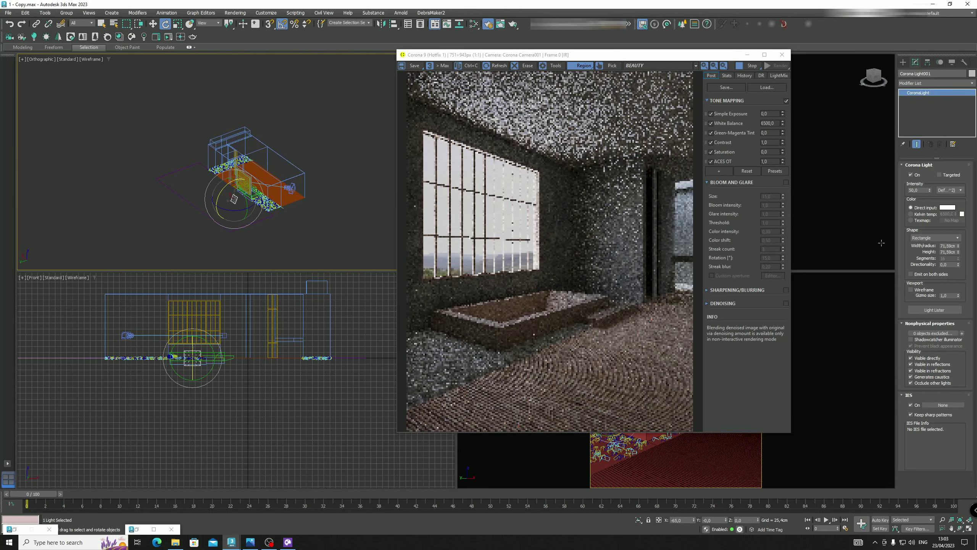
Set the rectangular light's width and height to 100 cm each
{"action": "type", "text": "1"}
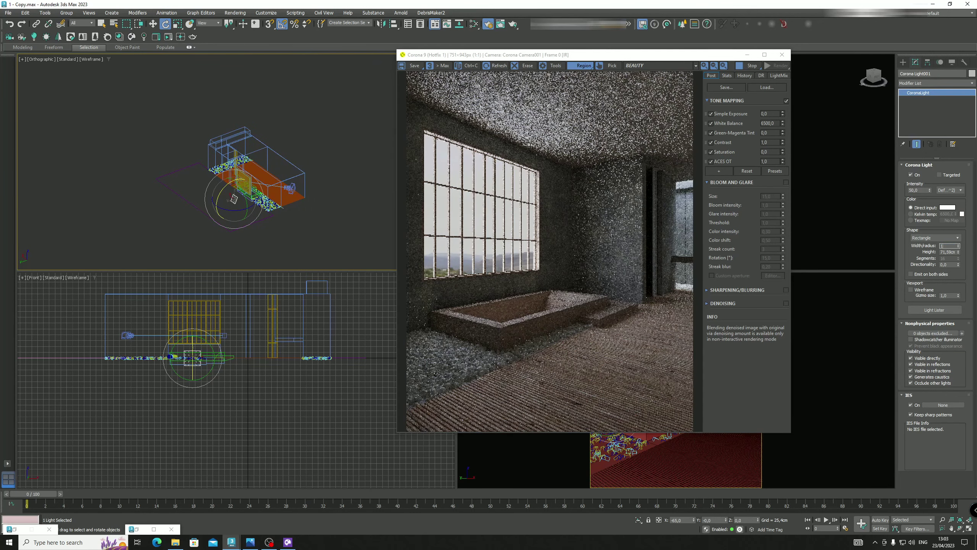
{"action": "type", "text": "00"}
{"action": "key", "text": "Tab"}
{"action": "key", "text": "Return"}
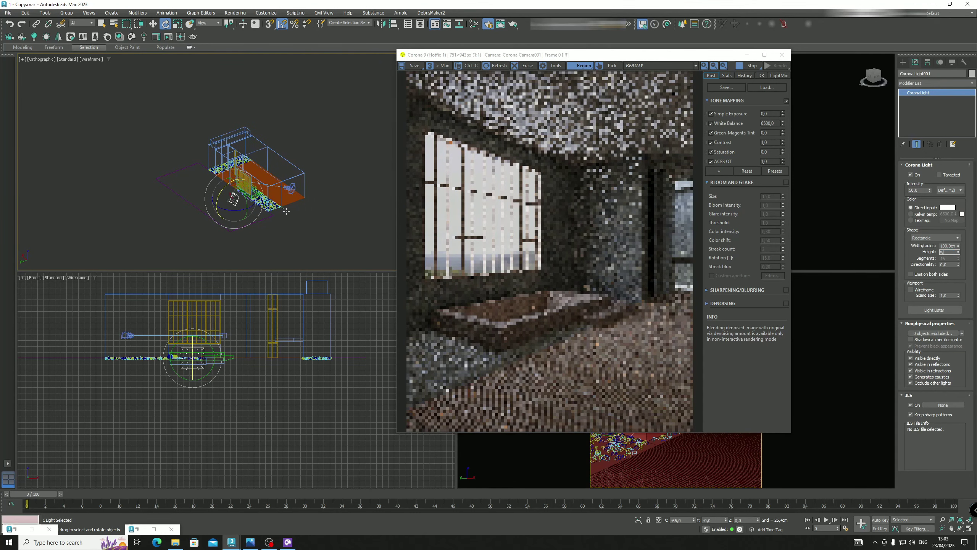
Raise the rectangular light to roof height outside the window, shift it sideways and turn it at an angle toward the room
{"action": "key", "text": "w"}
{"action": "scroll", "coordinate": [235, 199], "scroll_direction": "up", "scroll_amount": 5}
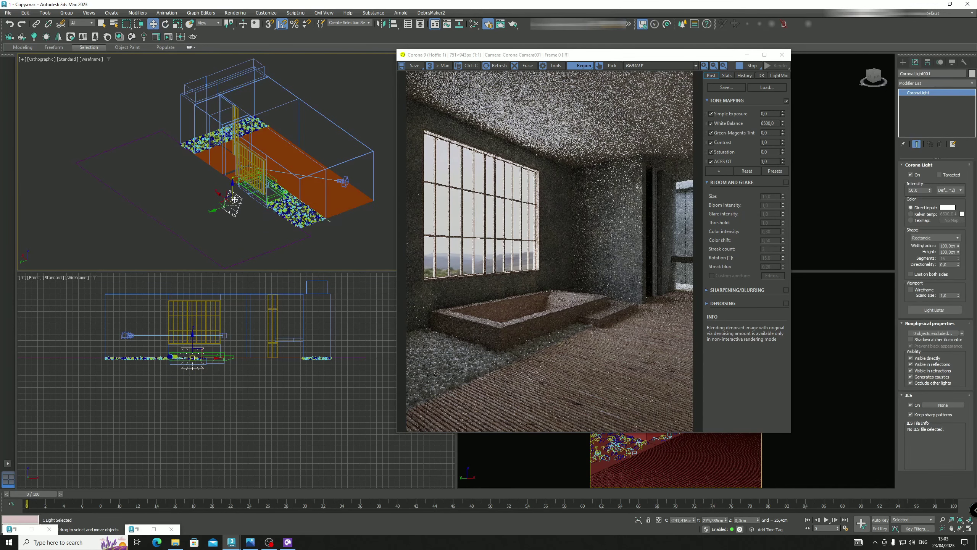
{"action": "left_click_drag", "start_coordinate": [233, 185], "coordinate": [232, 136]}
{"action": "middle_click_drag", "start_coordinate": [242, 176], "coordinate": [251, 196], "text": "alt"}
{"action": "key", "text": "F3"}
{"action": "left_click_drag", "start_coordinate": [217, 168], "coordinate": [254, 183]}
{"action": "key", "text": "e"}
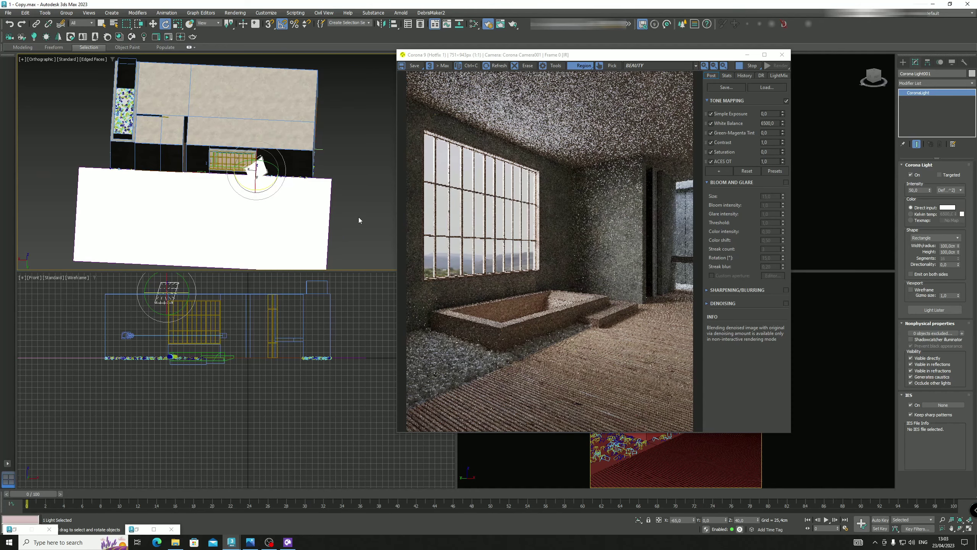
Compare the render side by side with the reference image 1.1.jpg
{"action": "left_click", "coordinate": [249, 544]}
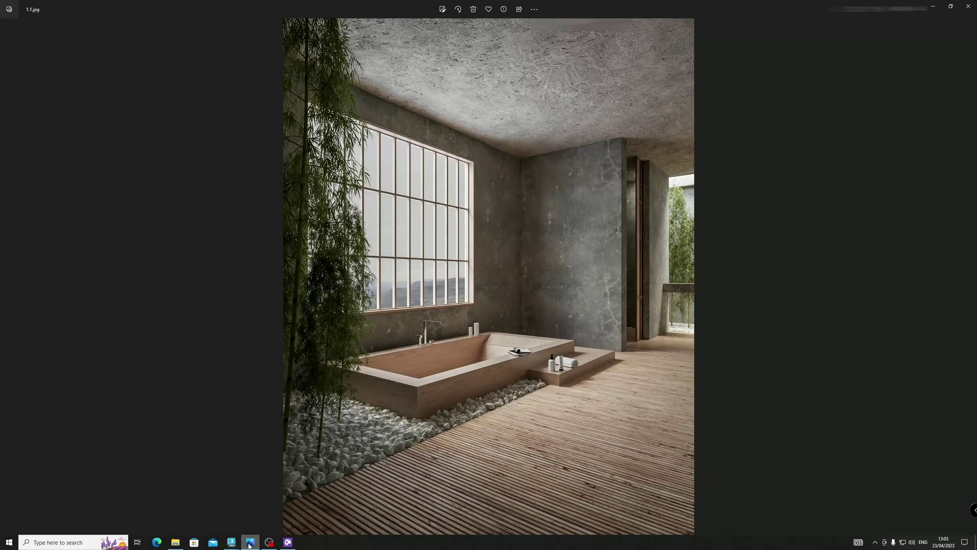
{"action": "left_click", "coordinate": [248, 544]}
{"action": "left_click", "coordinate": [249, 544]}
{"action": "left_click_drag", "start_coordinate": [370, 8], "coordinate": [221, 54]}
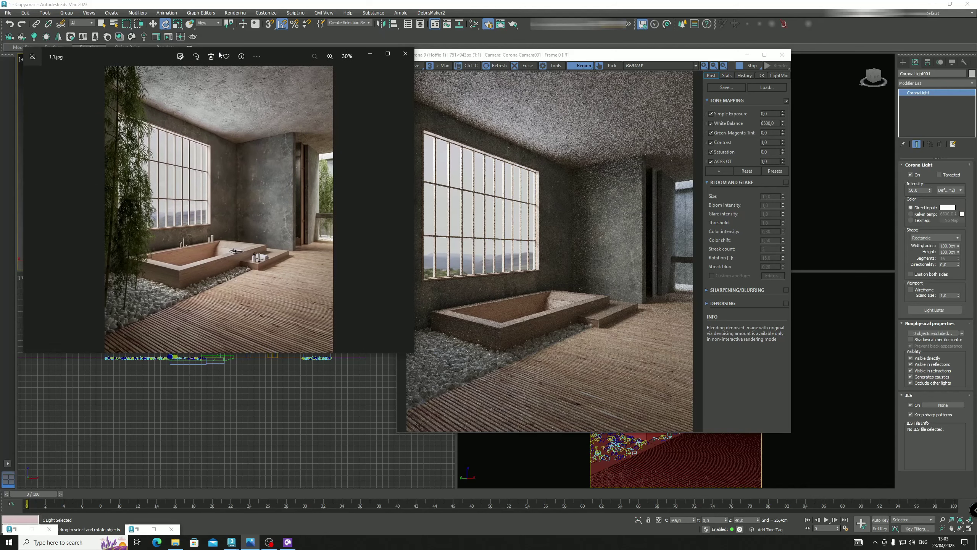
{"action": "left_click", "coordinate": [370, 53]}
Draw a second rectangular Corona light, about 137 by 376 cm, over the stone strip at the building's far end in the top view
{"action": "scroll", "coordinate": [322, 220], "scroll_direction": "down", "scroll_amount": 3}
{"action": "left_click", "coordinate": [339, 172]}
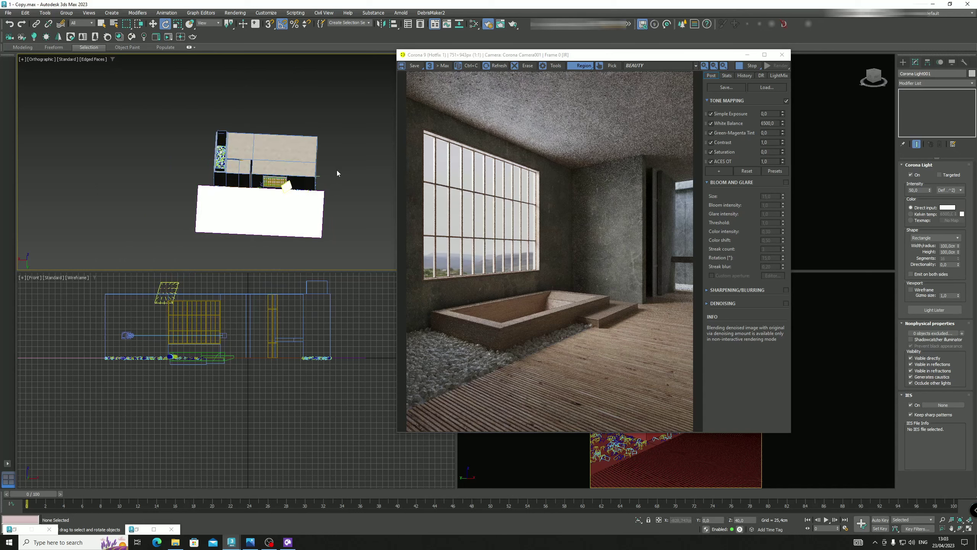
{"action": "key", "text": "t"}
{"action": "scroll", "coordinate": [255, 165], "scroll_direction": "down", "scroll_amount": 2}
{"action": "mouse_move", "coordinate": [213, 154]}
{"action": "middle_mouse_down"}
{"action": "mouse_move", "coordinate": [193, 153]}
{"action": "mouse_move", "coordinate": [223, 160]}
{"action": "middle_mouse_up"}
{"action": "left_click", "coordinate": [902, 61]}
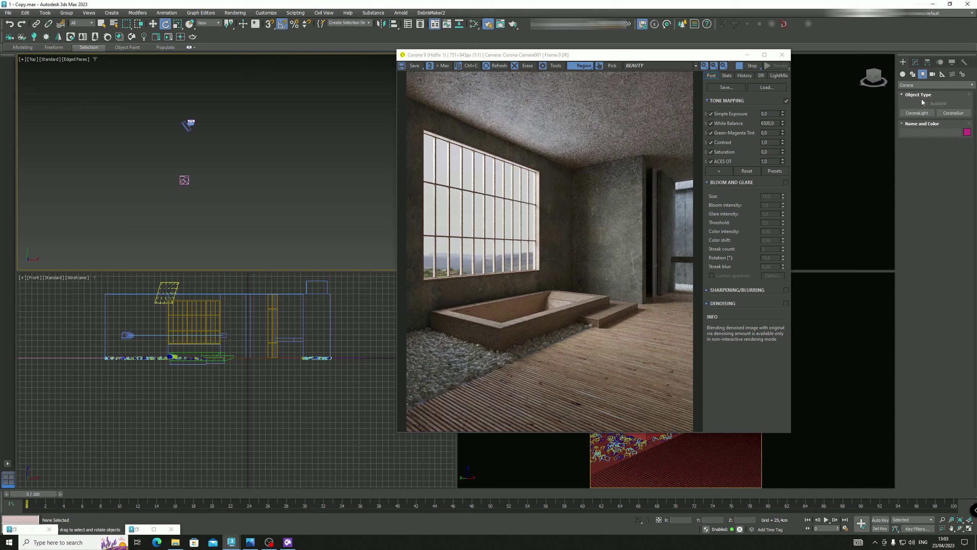
{"action": "left_click", "coordinate": [921, 114]}
{"action": "scroll", "coordinate": [191, 121], "scroll_direction": "up", "scroll_amount": 2}
{"action": "scroll", "coordinate": [191, 121], "scroll_direction": "up", "scroll_amount": 8}
{"action": "middle_click_drag", "start_coordinate": [235, 138], "coordinate": [301, 149]}
{"action": "key", "text": "F3"}
{"action": "key", "text": "F3"}
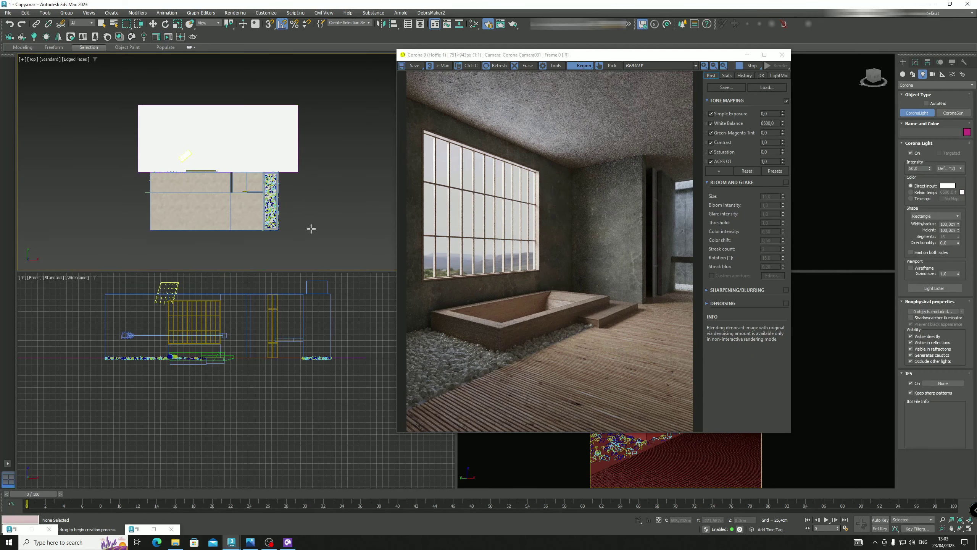
{"action": "left_click_drag", "start_coordinate": [319, 232], "coordinate": [285, 203]}
Raise the second light above the roof opening over the far stone strip
{"action": "key", "text": "w"}
{"action": "middle_click_drag", "start_coordinate": [285, 203], "coordinate": [258, 162], "text": "alt"}
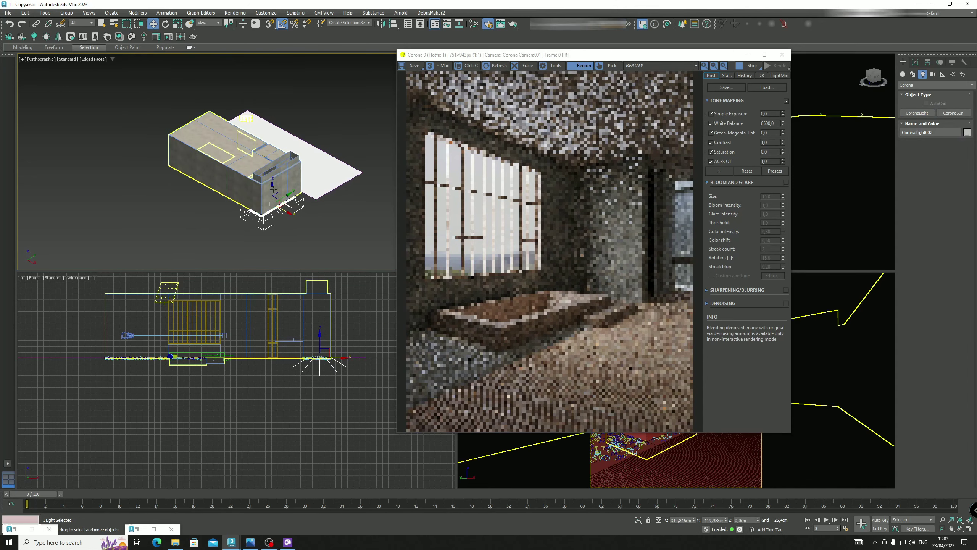
{"action": "left_click_drag", "start_coordinate": [274, 192], "coordinate": [275, 143]}
{"action": "scroll", "coordinate": [275, 143], "scroll_direction": "up", "scroll_amount": 3}
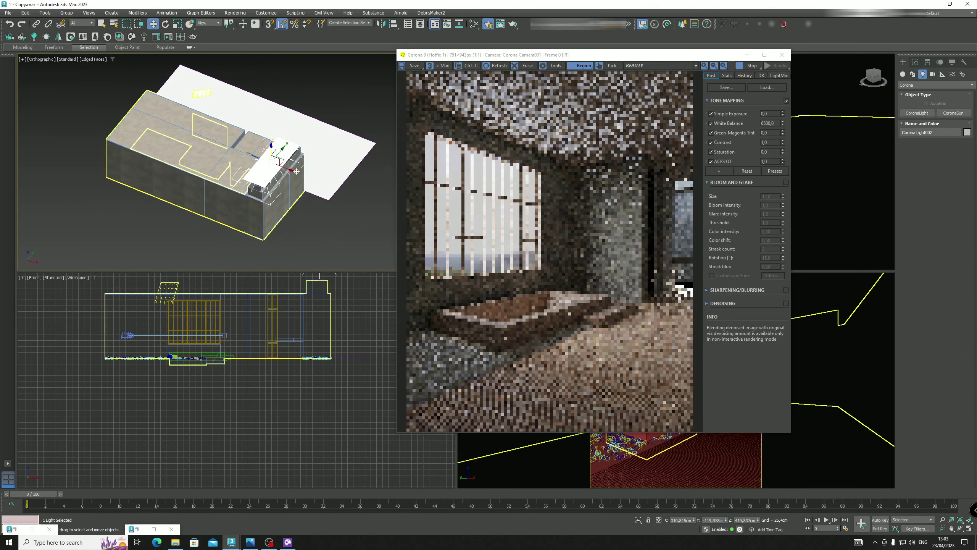
{"action": "middle_click_drag", "start_coordinate": [332, 218], "coordinate": [320, 219], "text": "alt"}
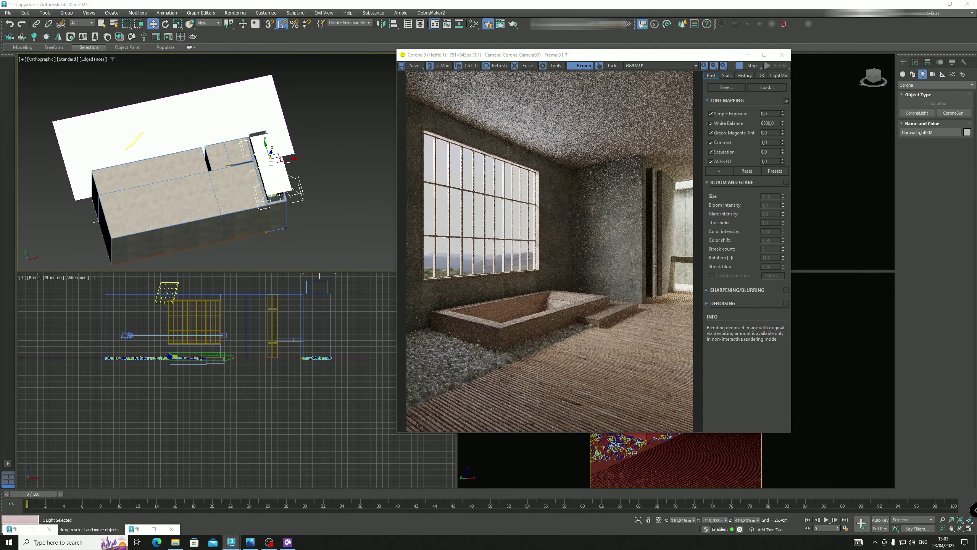
Set the second light's intensity to 40 and reduce its size to about 95 cm wide and 335 cm high
{"action": "left_click", "coordinate": [915, 62]}
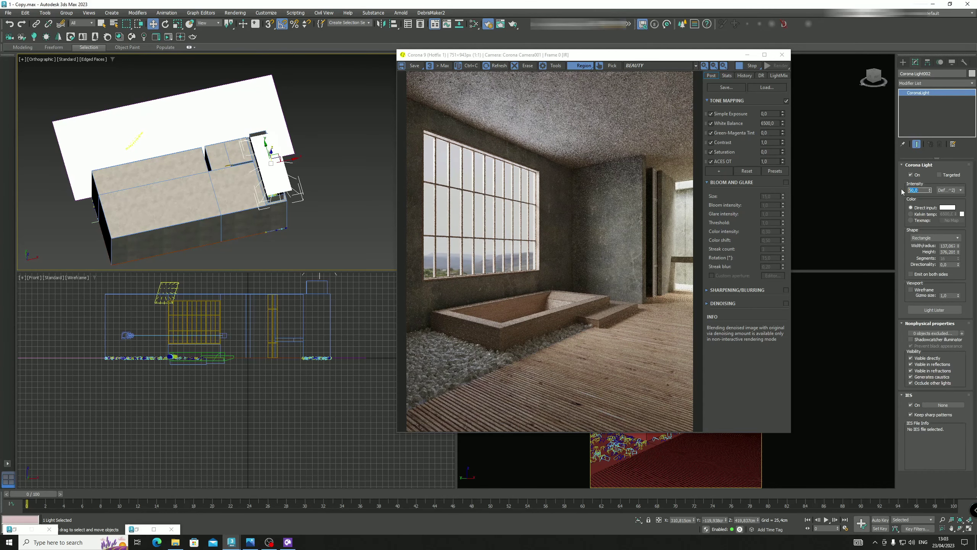
{"action": "type", "text": "40"}
{"action": "key", "text": "Return"}
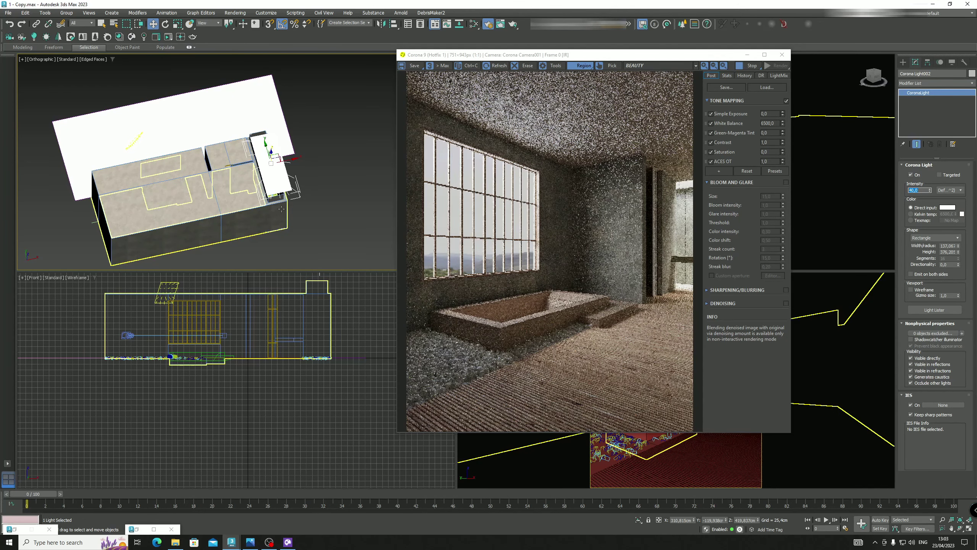
{"action": "middle_click_drag", "start_coordinate": [260, 176], "coordinate": [251, 158], "text": "alt"}
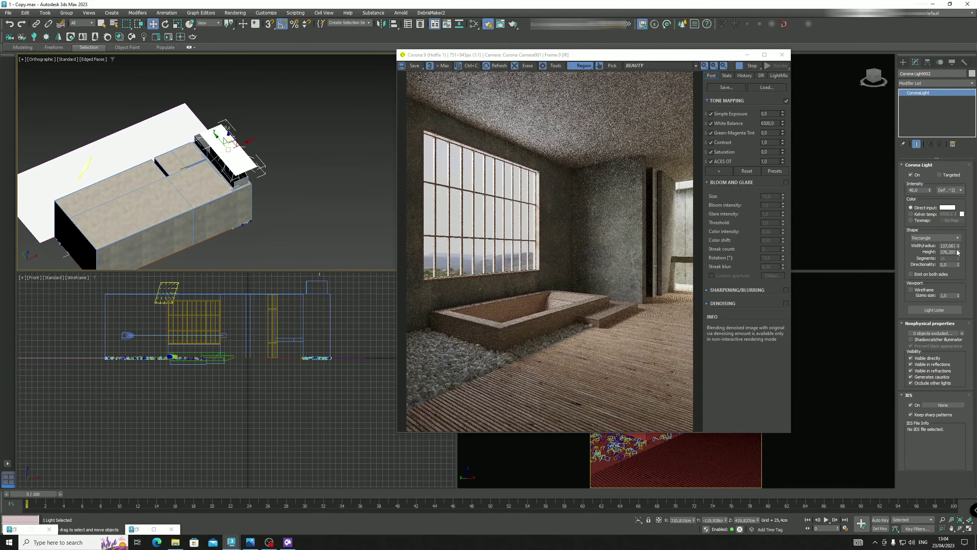
{"action": "left_click_drag", "start_coordinate": [958, 252], "coordinate": [963, 260]}
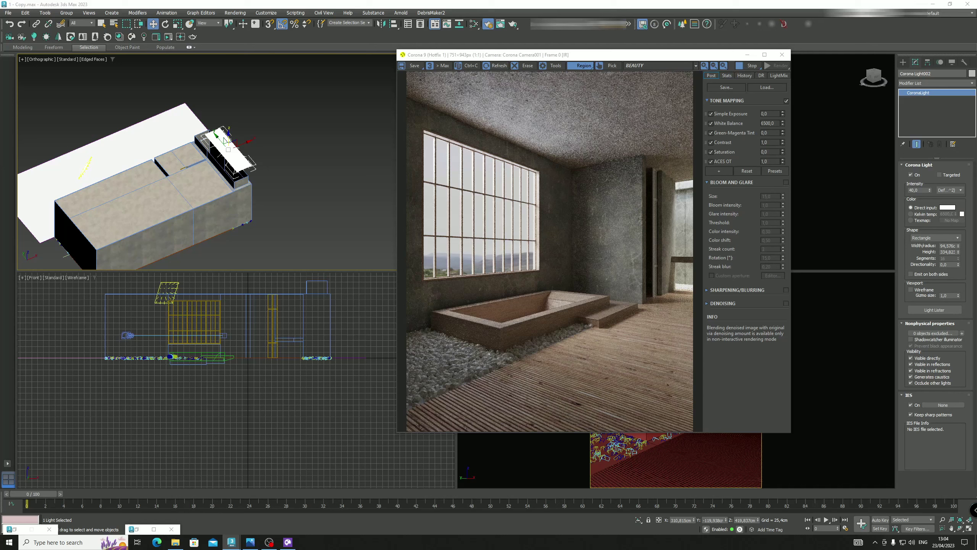
Check the updated lighting in the render against the reference image
{"action": "key", "text": "m"}
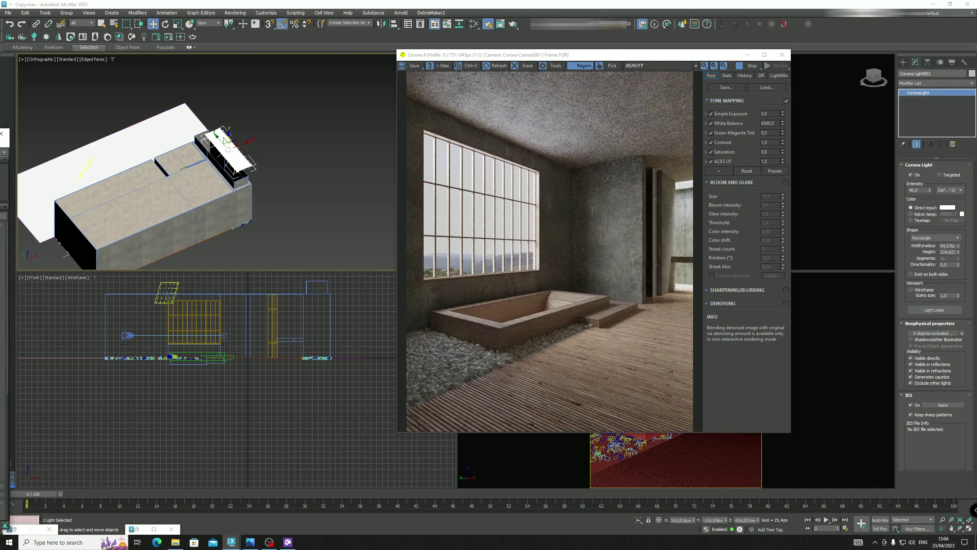
{"action": "key", "text": "m"}
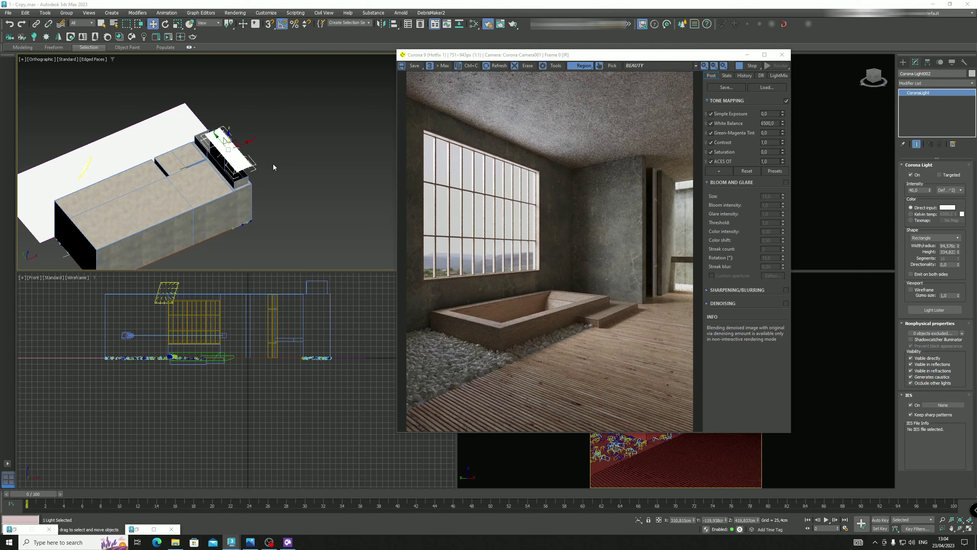
{"action": "middle_click_drag", "start_coordinate": [273, 166], "coordinate": [283, 165], "text": "alt"}
{"action": "left_click", "coordinate": [284, 165]}
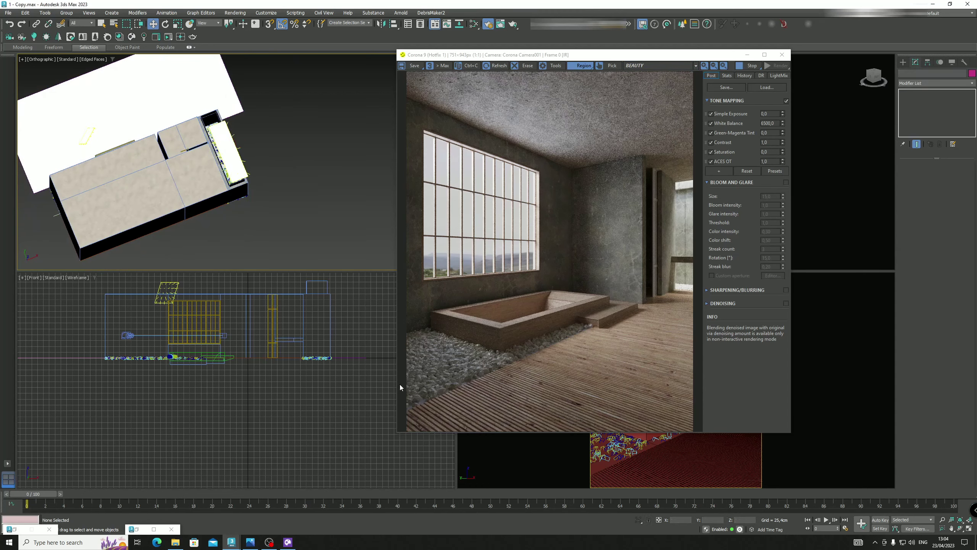
{"action": "left_click", "coordinate": [269, 543]}
{"action": "left_click", "coordinate": [371, 54]}
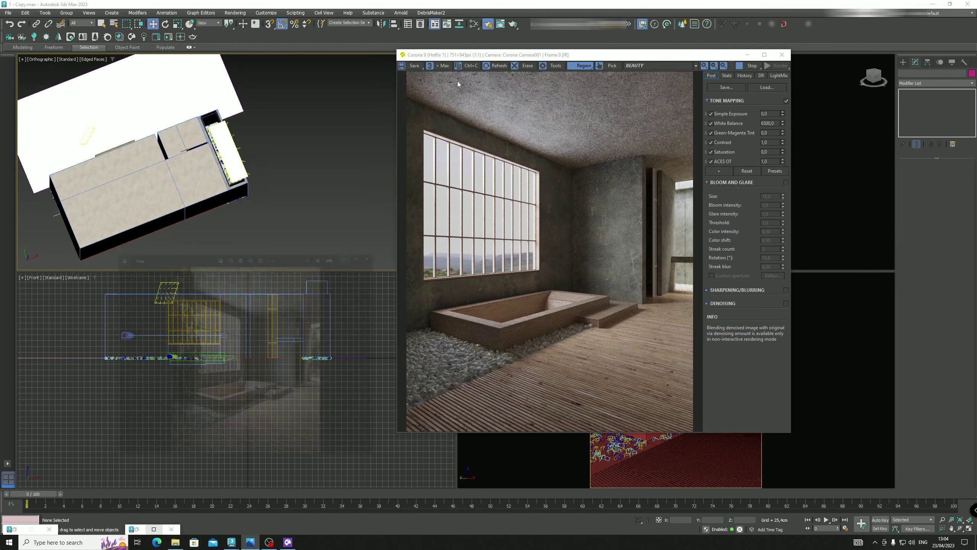
Clone the second light as a copy over the adjacent roof and reduce the copy's height to about 37 cm
{"action": "left_click", "coordinate": [246, 164]}
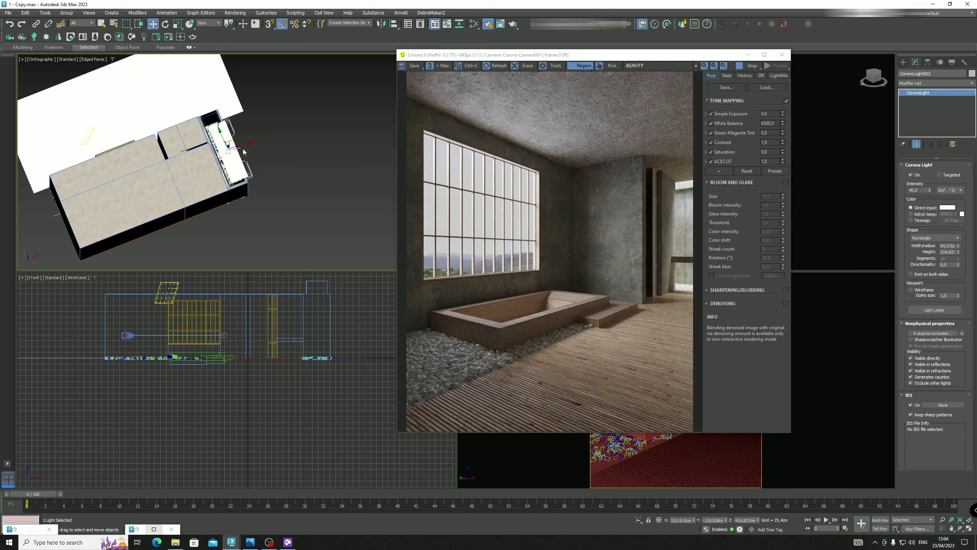
{"action": "left_click_drag", "start_coordinate": [249, 161], "coordinate": [232, 176], "text": "shift"}
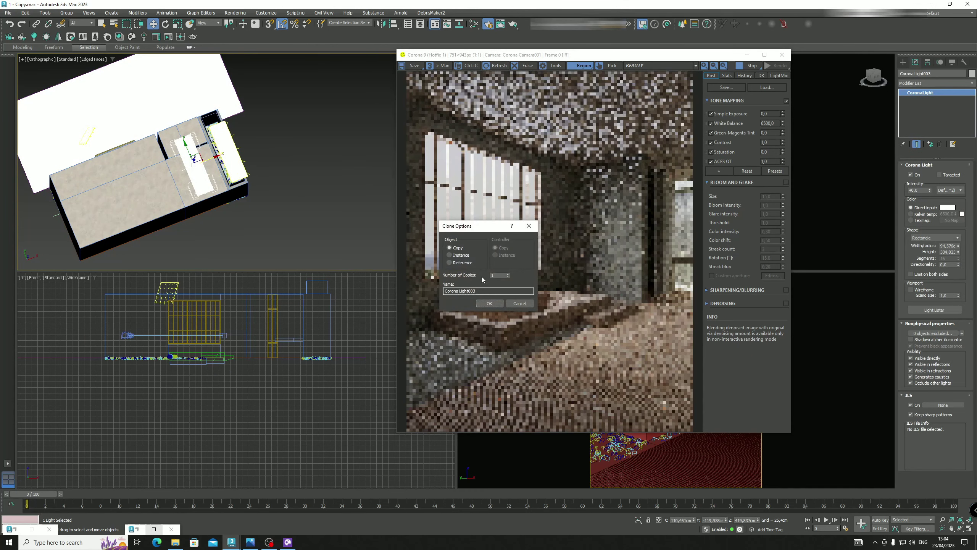
{"action": "left_click", "coordinate": [488, 305]}
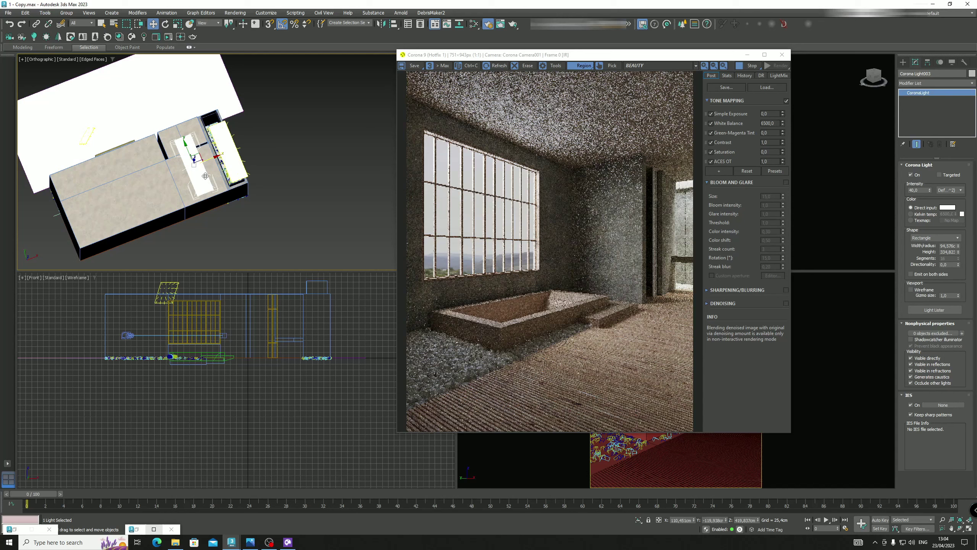
{"action": "key", "text": "r"}
{"action": "key", "text": "w"}
{"action": "left_click_drag", "start_coordinate": [959, 252], "coordinate": [963, 288]}
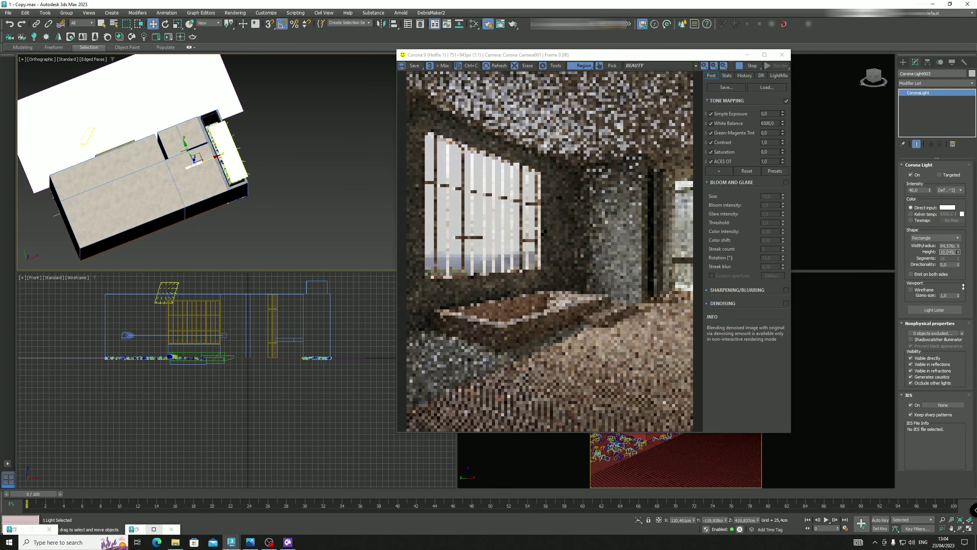
Lower the copied light below the roof and position it beside the partition wall near the far stone strip
{"action": "scroll", "coordinate": [260, 174], "scroll_direction": "up", "scroll_amount": 5}
{"action": "middle_click_drag", "start_coordinate": [260, 175], "coordinate": [213, 168]}
{"action": "left_click_drag", "start_coordinate": [247, 166], "coordinate": [316, 162]}
{"action": "middle_click_drag", "start_coordinate": [316, 161], "coordinate": [237, 120], "text": "alt"}
{"action": "left_click_drag", "start_coordinate": [291, 118], "coordinate": [292, 187]}
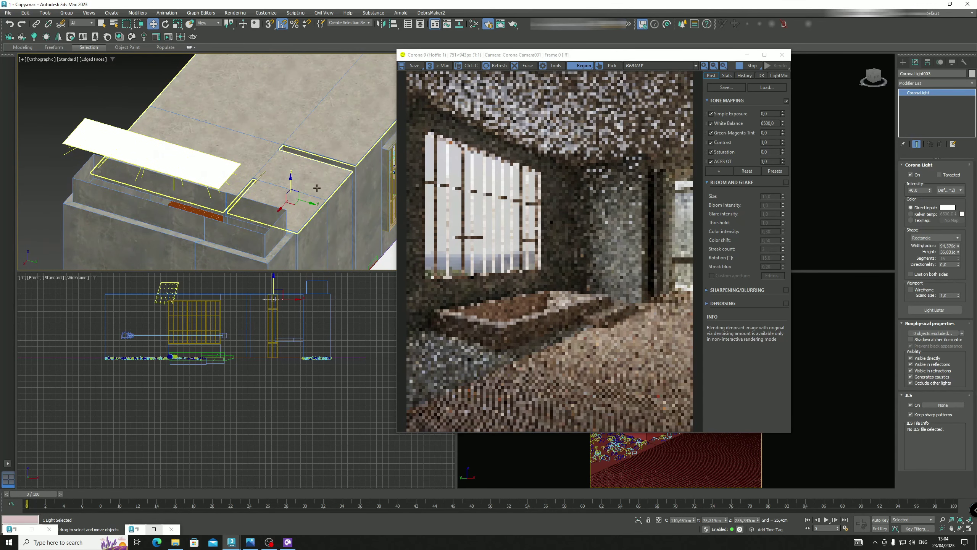
{"action": "middle_click_drag", "start_coordinate": [382, 181], "coordinate": [245, 128], "text": "alt"}
{"action": "key", "text": "t"}
{"action": "key", "text": "z"}
{"action": "scroll", "coordinate": [288, 192], "scroll_direction": "down", "scroll_amount": 5}
{"action": "key", "text": "F3"}
{"action": "left_click_drag", "start_coordinate": [236, 111], "coordinate": [300, 153]}
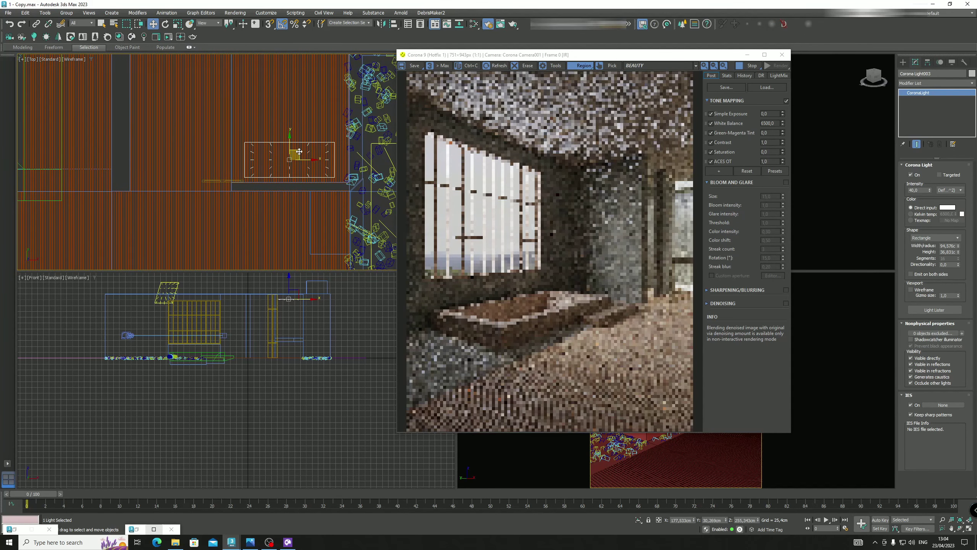
Reduce the copied light to about 77 cm wide and 10 cm high and make it not directly visible
{"action": "left_click_drag", "start_coordinate": [958, 246], "coordinate": [943, 277]}
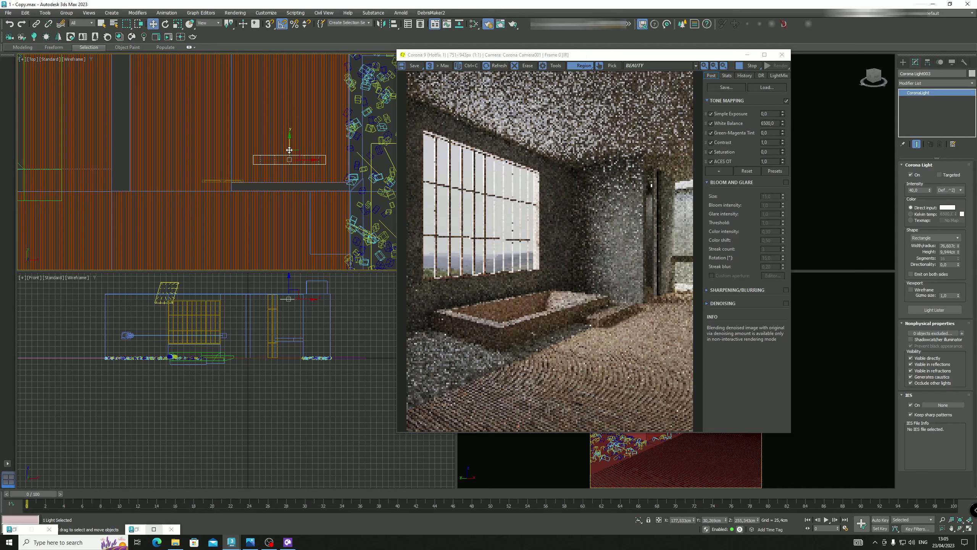
{"action": "left_click", "coordinate": [912, 358]}
Raise the narrow light to just below the ceiling line in the front view
{"action": "middle_click_drag", "start_coordinate": [294, 185], "coordinate": [255, 108], "text": "alt"}
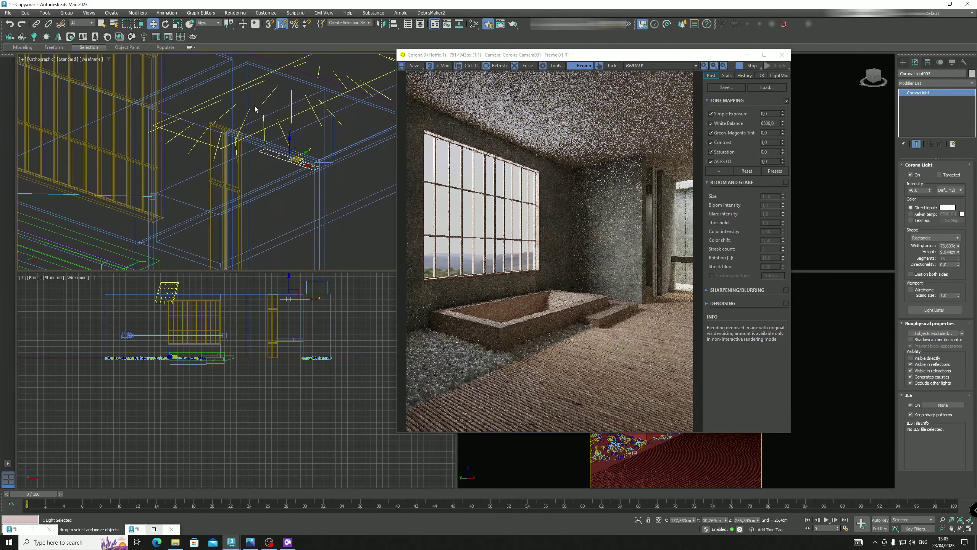
{"action": "key", "text": "f"}
{"action": "scroll", "coordinate": [267, 115], "scroll_direction": "up", "scroll_amount": 5}
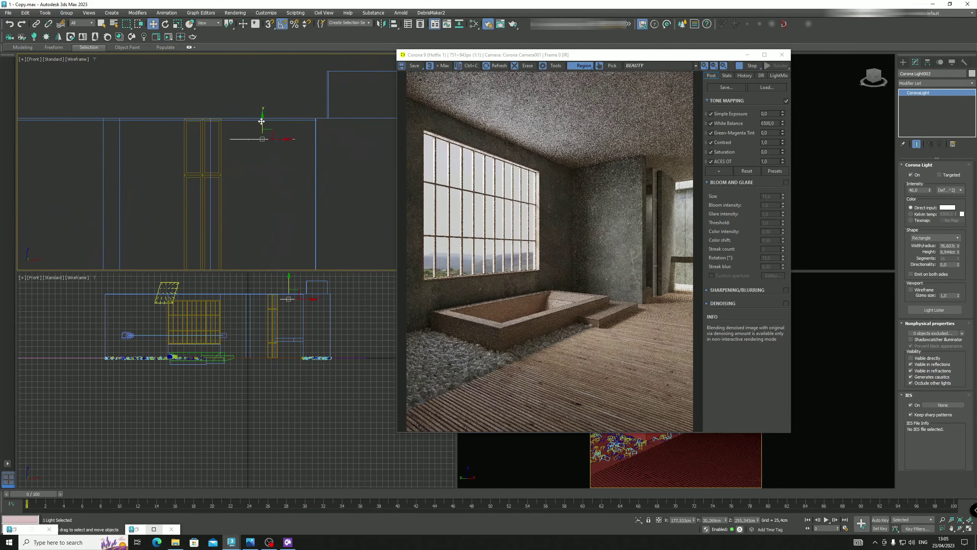
{"action": "left_click_drag", "start_coordinate": [261, 121], "coordinate": [260, 104]}
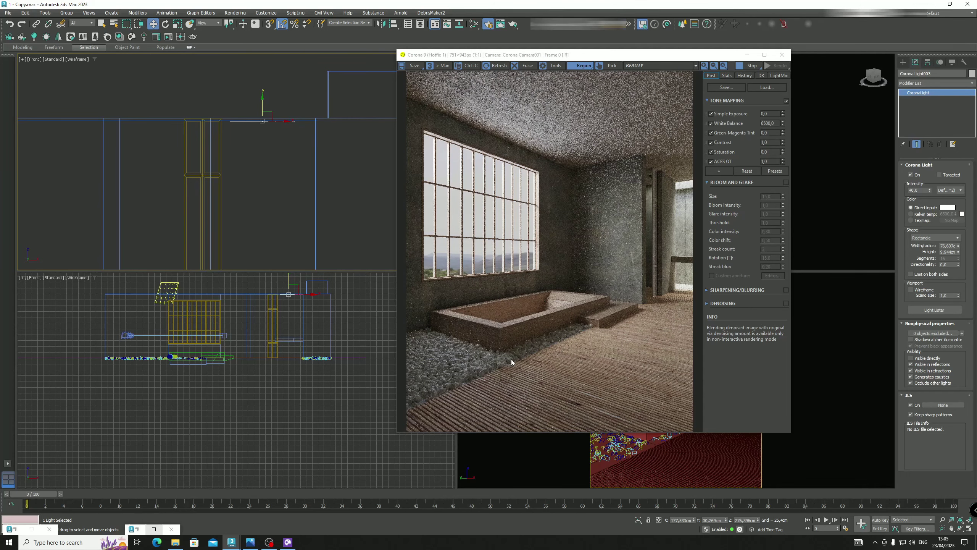
Select the tall narrow frame in the passage beyond the bathtub and bring it into close view
{"action": "left_click_drag", "start_coordinate": [661, 60], "coordinate": [307, 72]}
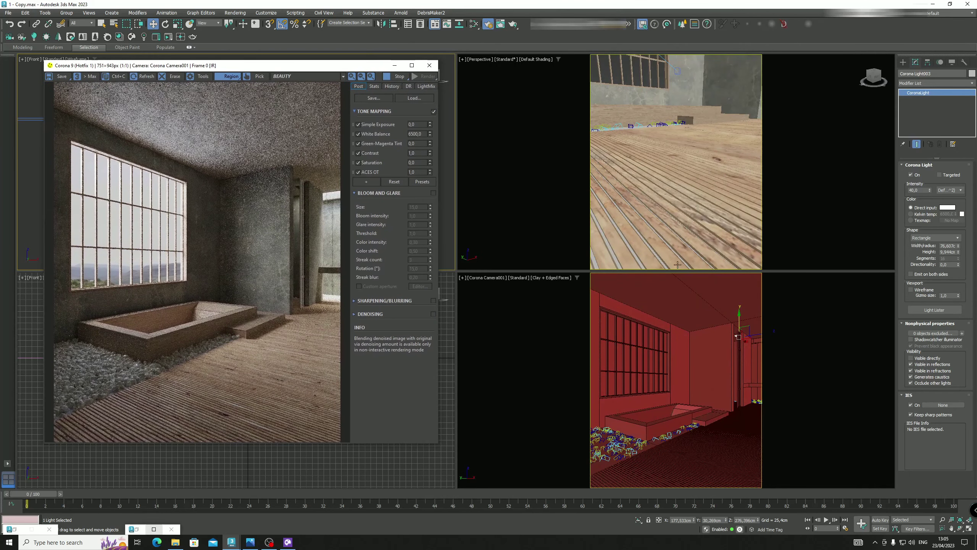
{"action": "left_click", "coordinate": [737, 368]}
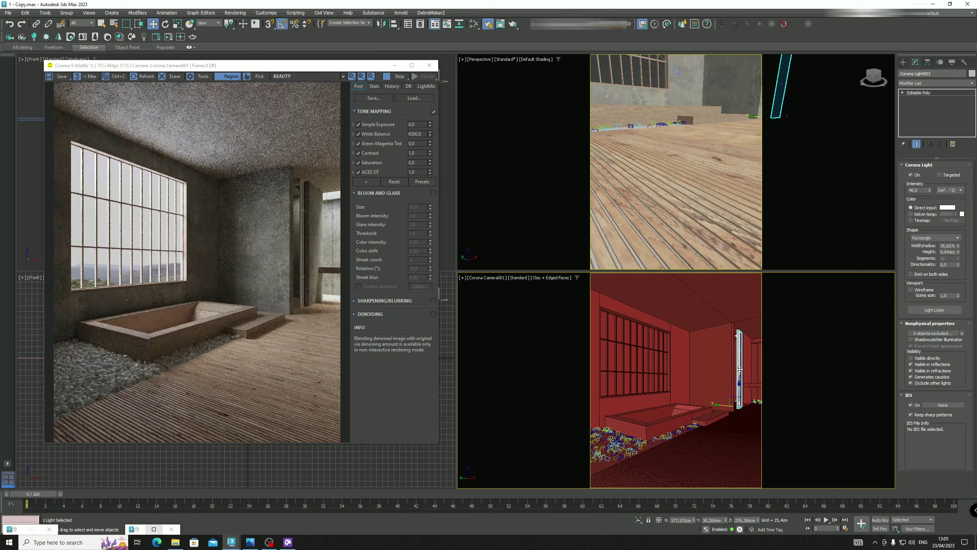
{"action": "key", "text": "z"}
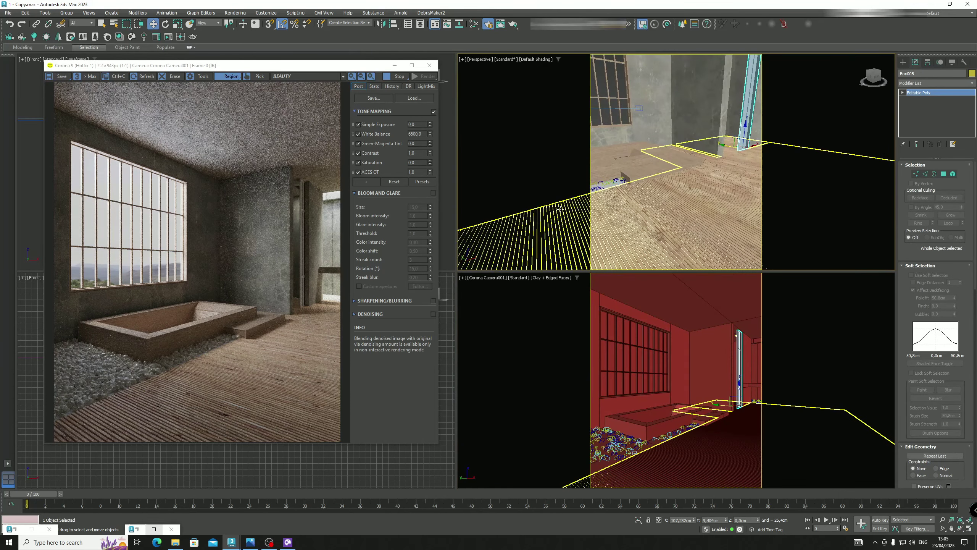
{"action": "scroll", "coordinate": [658, 159], "scroll_direction": "up", "scroll_amount": 2}
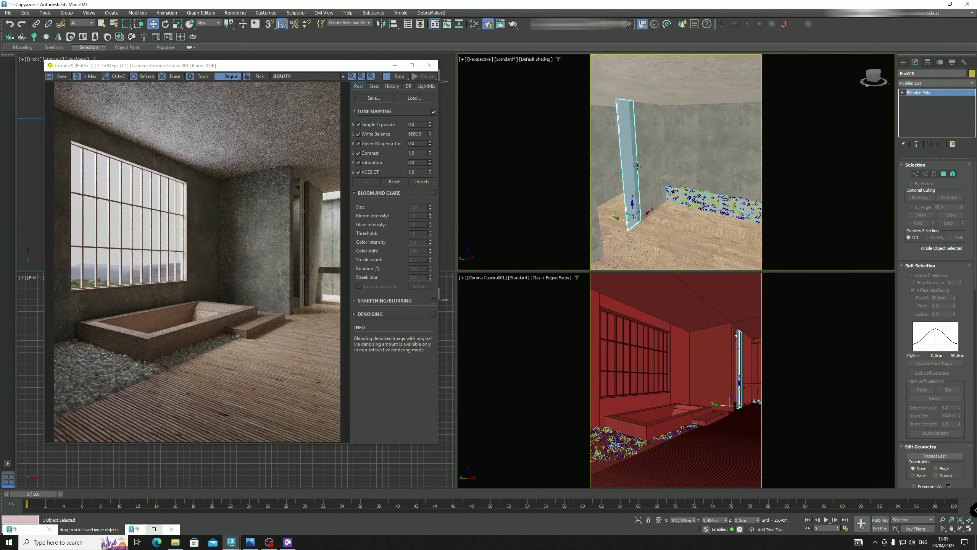
{"action": "middle_click_drag", "start_coordinate": [658, 160], "coordinate": [695, 177], "text": "alt"}
{"action": "scroll", "coordinate": [539, 182], "scroll_direction": "down", "scroll_amount": 1}
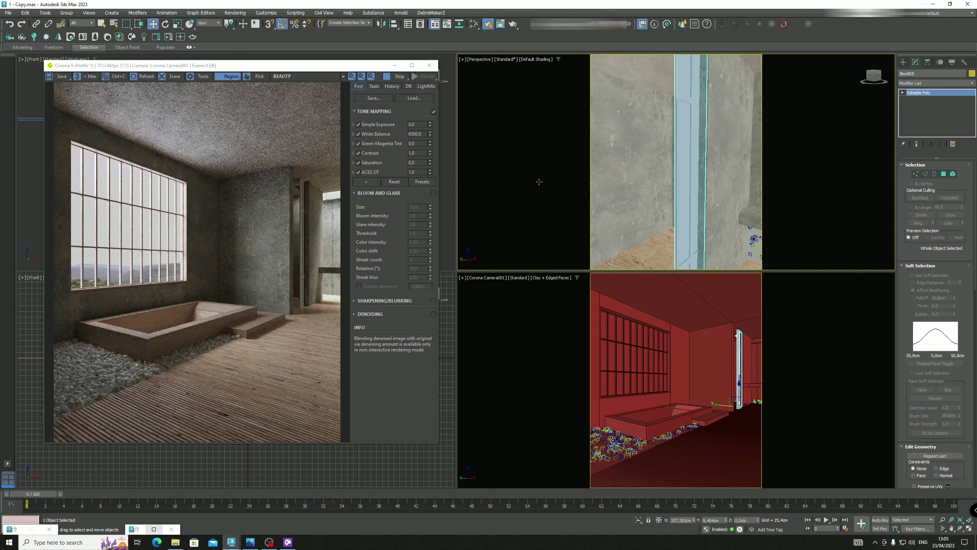
Duplicate the walnut wood material together with its connected maps in the Slate Material Editor
{"action": "left_click", "coordinate": [395, 65]}
{"action": "left_click", "coordinate": [15, 530]}
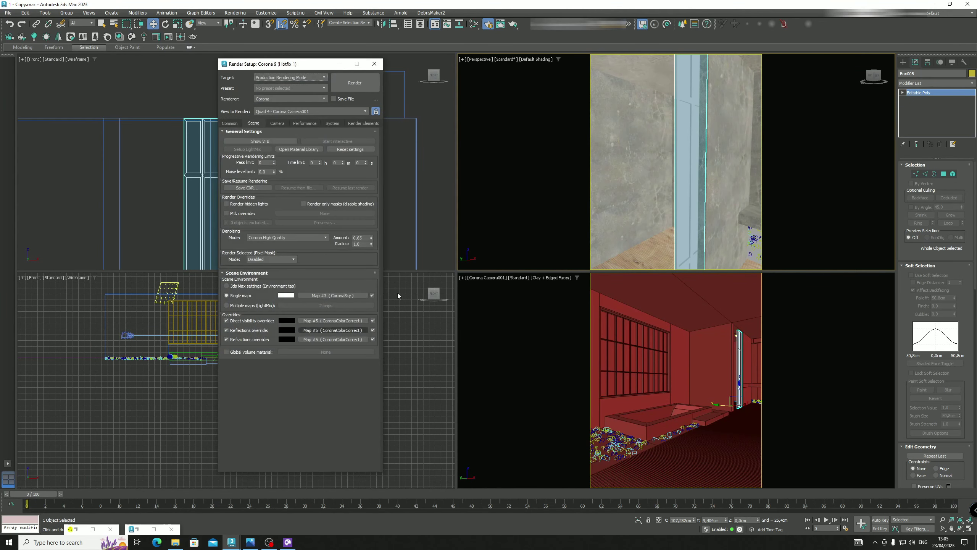
{"action": "left_click", "coordinate": [136, 529]}
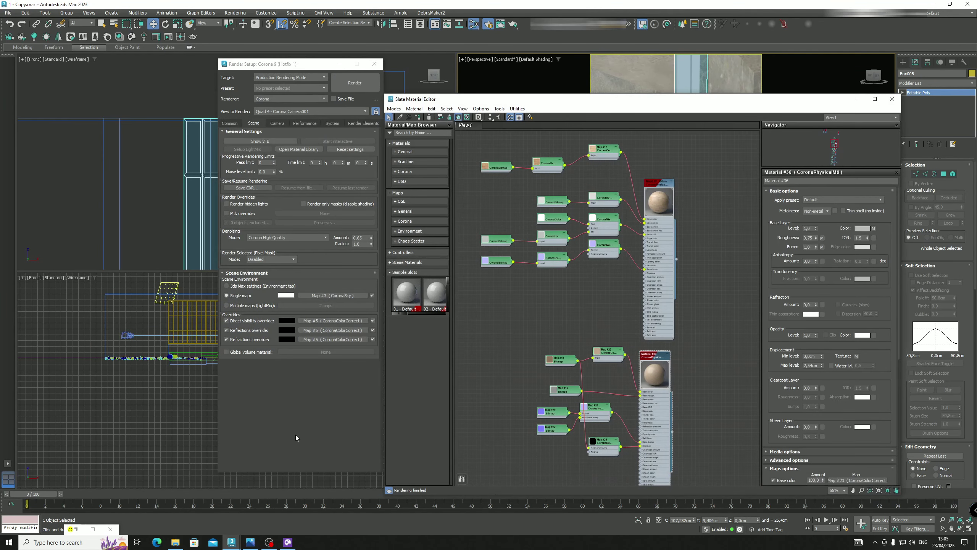
{"action": "scroll", "coordinate": [627, 302], "scroll_direction": "down", "scroll_amount": 6}
{"action": "middle_click_drag", "start_coordinate": [639, 411], "coordinate": [679, 370]}
{"action": "scroll", "coordinate": [631, 330], "scroll_direction": "up", "scroll_amount": 5}
{"action": "middle_click_drag", "start_coordinate": [645, 229], "coordinate": [633, 357]}
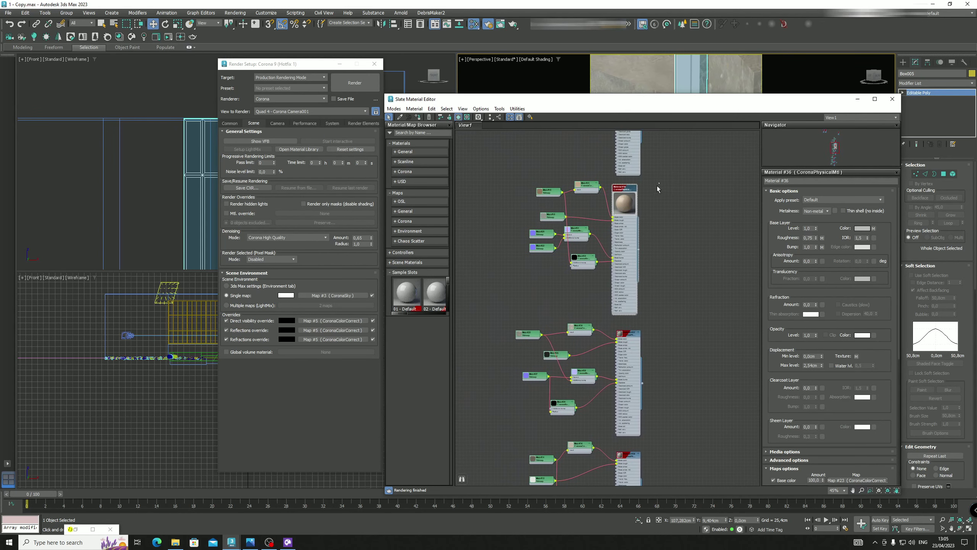
{"action": "left_click_drag", "start_coordinate": [657, 186], "coordinate": [493, 312]}
{"action": "middle_click_drag", "start_coordinate": [656, 277], "coordinate": [602, 286]}
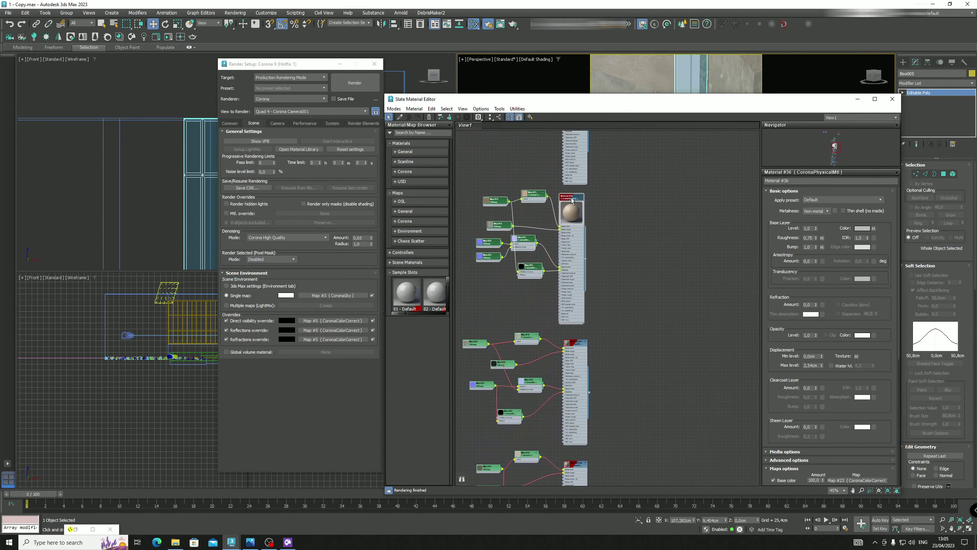
{"action": "left_click_drag", "start_coordinate": [572, 200], "coordinate": [743, 197], "text": "shift"}
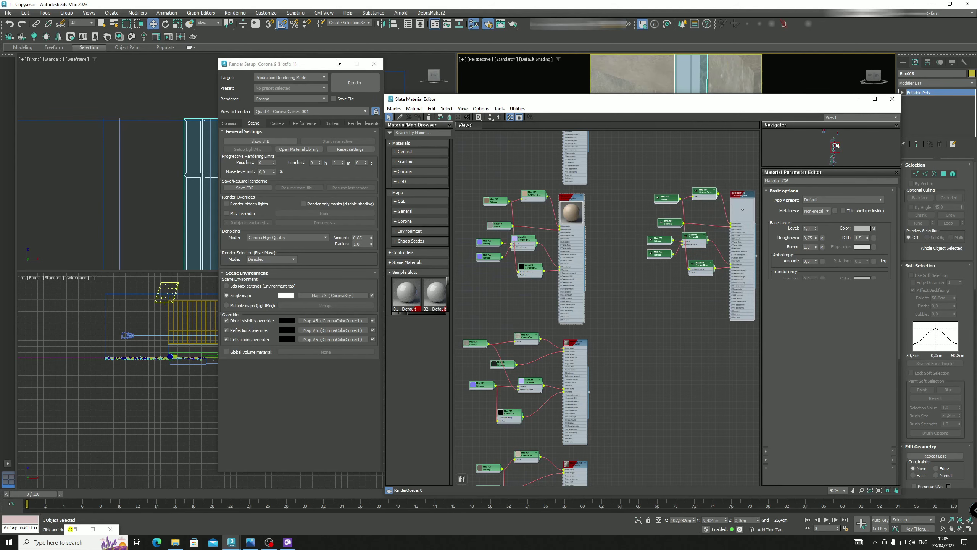
Close the Render Setup window, move the material editor clear of the perspective view and check the render
{"action": "left_click", "coordinate": [374, 63]}
{"action": "left_click_drag", "start_coordinate": [674, 101], "coordinate": [338, 70]}
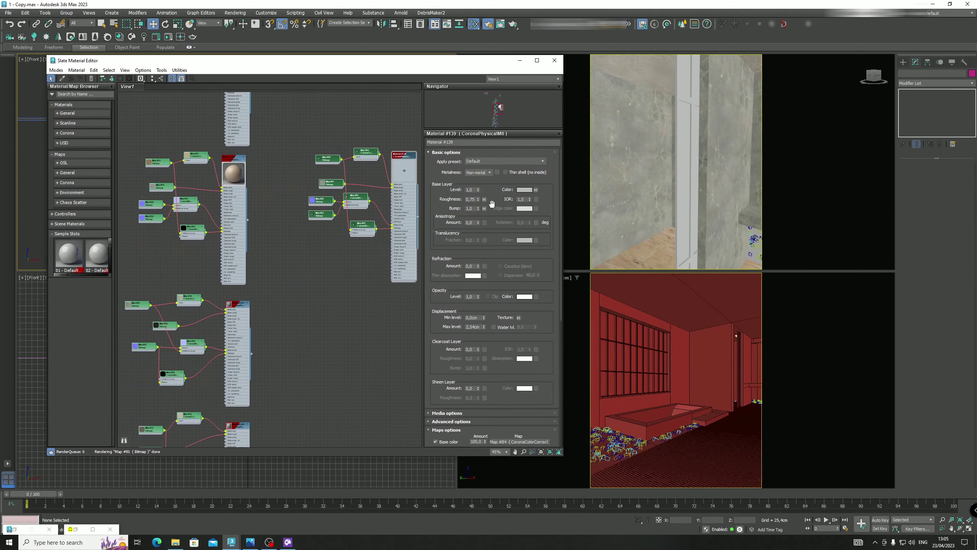
{"action": "left_click", "coordinate": [92, 530]}
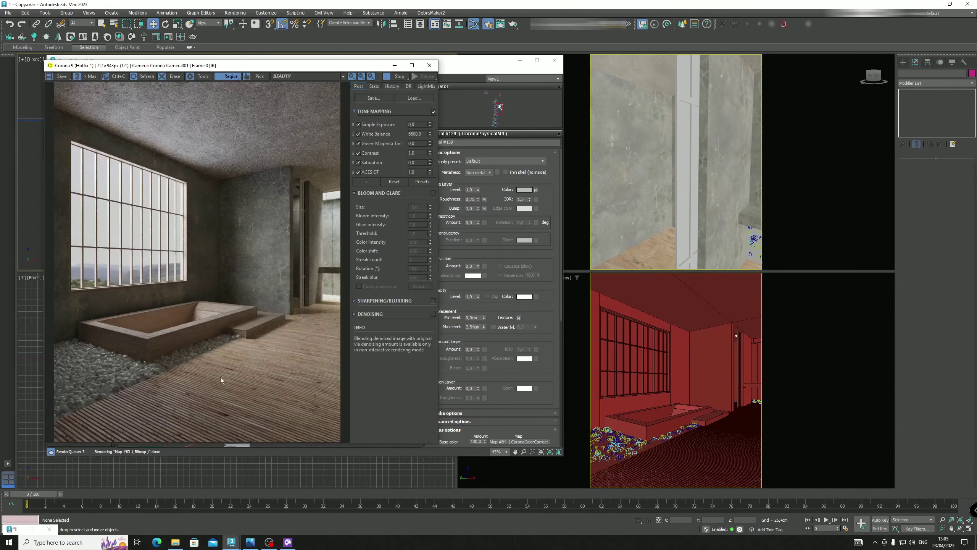
{"action": "left_click", "coordinate": [393, 68]}
Select the front polygons of the tall passage frame and pick the duplicated walnut material
{"action": "left_click", "coordinate": [687, 135]}
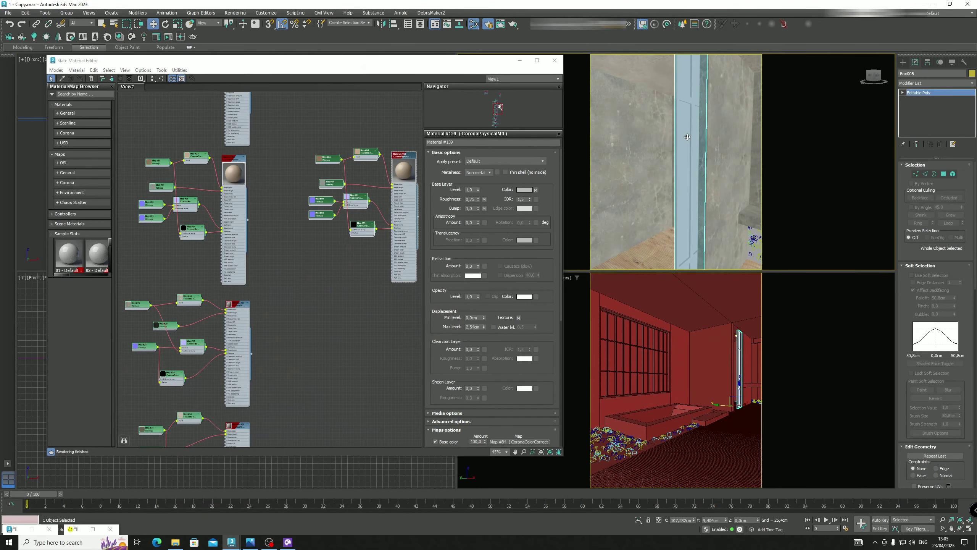
{"action": "left_click", "coordinate": [944, 174]}
{"action": "scroll", "coordinate": [404, 163], "scroll_direction": "up", "scroll_amount": 3}
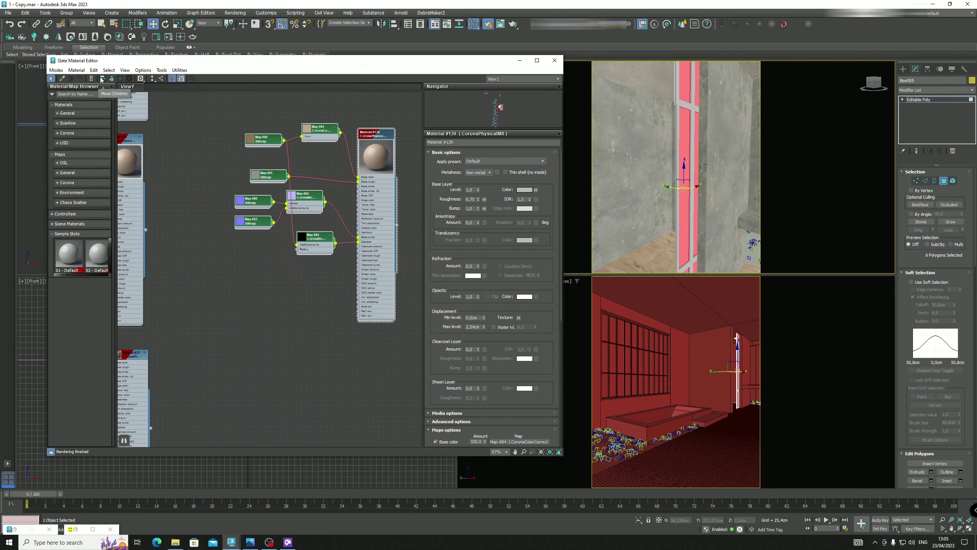
{"action": "scroll", "coordinate": [365, 132], "scroll_direction": "up", "scroll_amount": 2}
{"action": "left_click", "coordinate": [358, 118]}
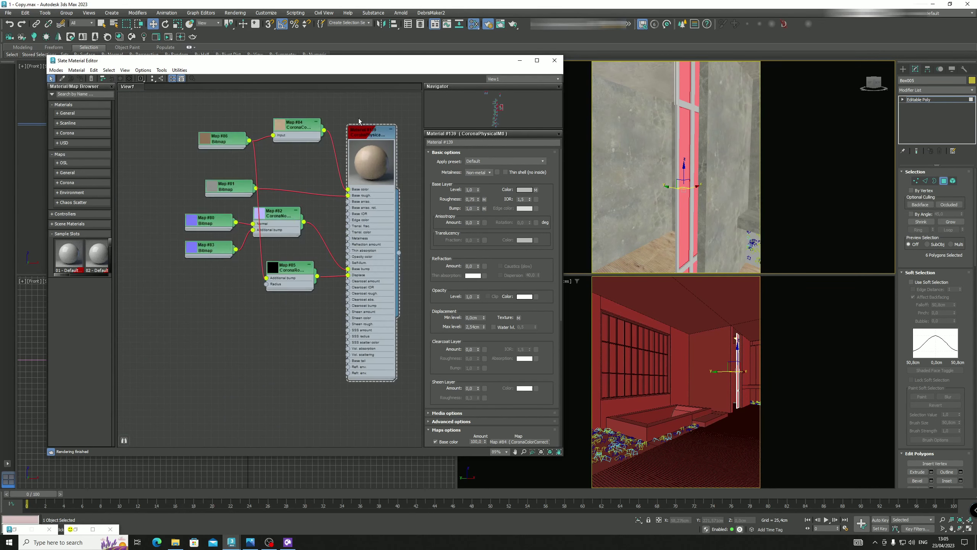
{"action": "left_click", "coordinate": [361, 131]}
{"action": "scroll", "coordinate": [349, 264], "scroll_direction": "down", "scroll_amount": 3}
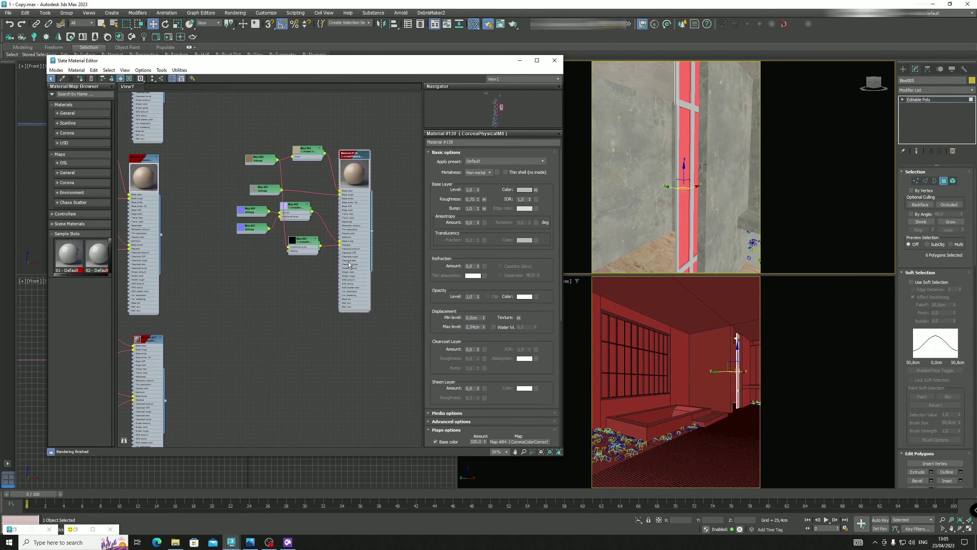
Duplicate the copied walnut material with its maps and set the new color correction map's brightness to 0
{"action": "mouse_move", "coordinate": [397, 354]}
{"action": "left_mouse_down"}
{"action": "mouse_move", "coordinate": [292, 211]}
{"action": "mouse_move", "coordinate": [210, 130]}
{"action": "left_mouse_up"}
{"action": "middle_click_drag", "start_coordinate": [350, 162], "coordinate": [351, 112]}
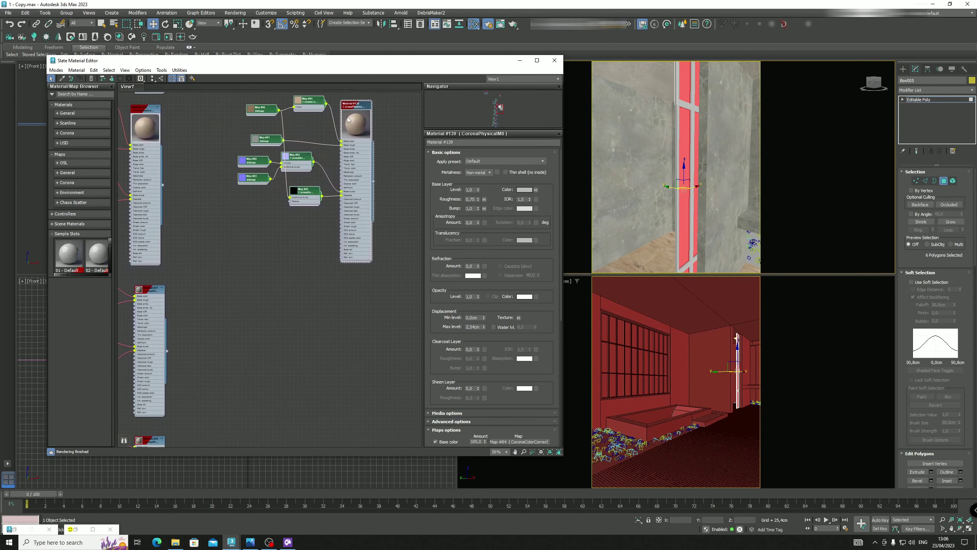
{"action": "left_click_drag", "start_coordinate": [351, 112], "coordinate": [354, 259], "text": "shift"}
{"action": "double_click", "coordinate": [316, 288]}
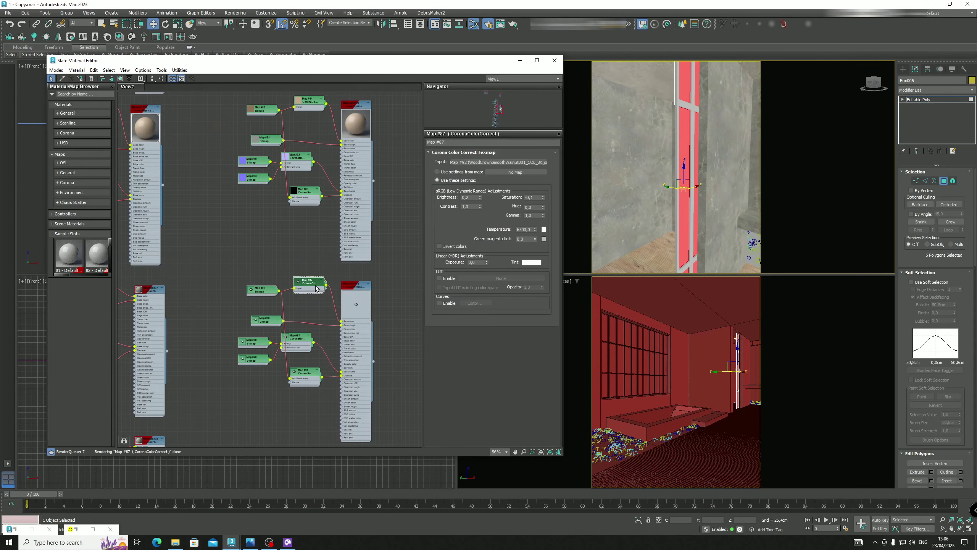
{"action": "left_click", "coordinate": [472, 197]}
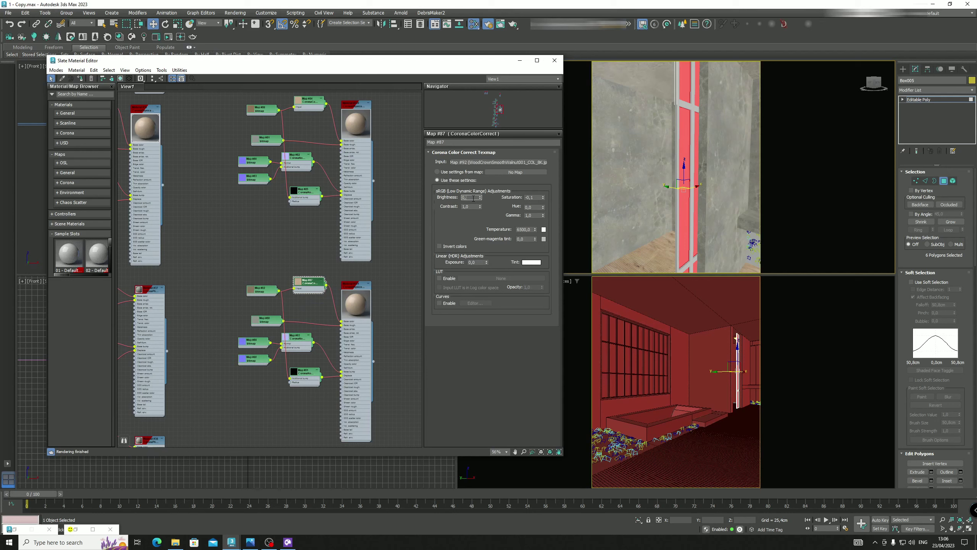
{"action": "type", "text": "0"}
{"action": "key", "text": "Return"}
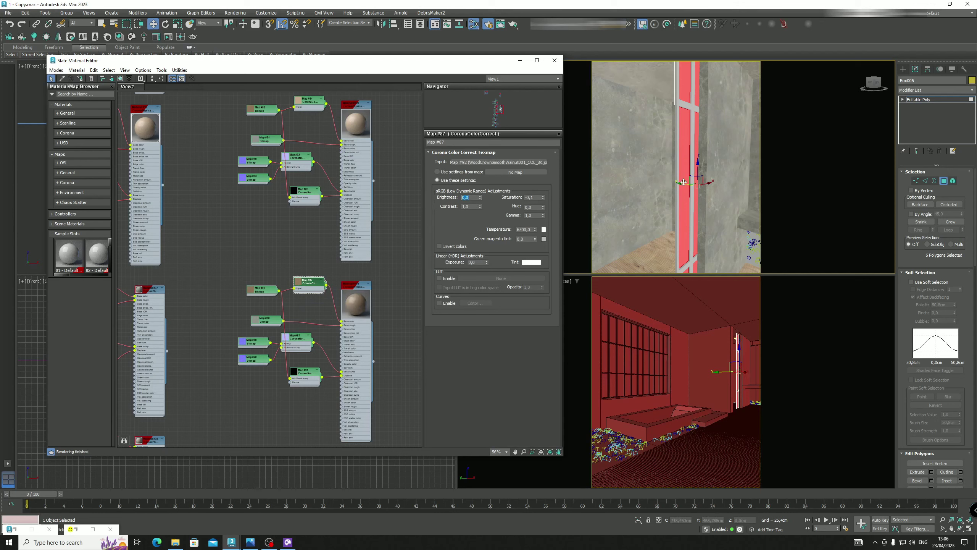
Select the passage frame's bar polygons by growing the selection from one front polygon, then excluding the large panel faces
{"action": "left_click", "coordinate": [676, 136]}
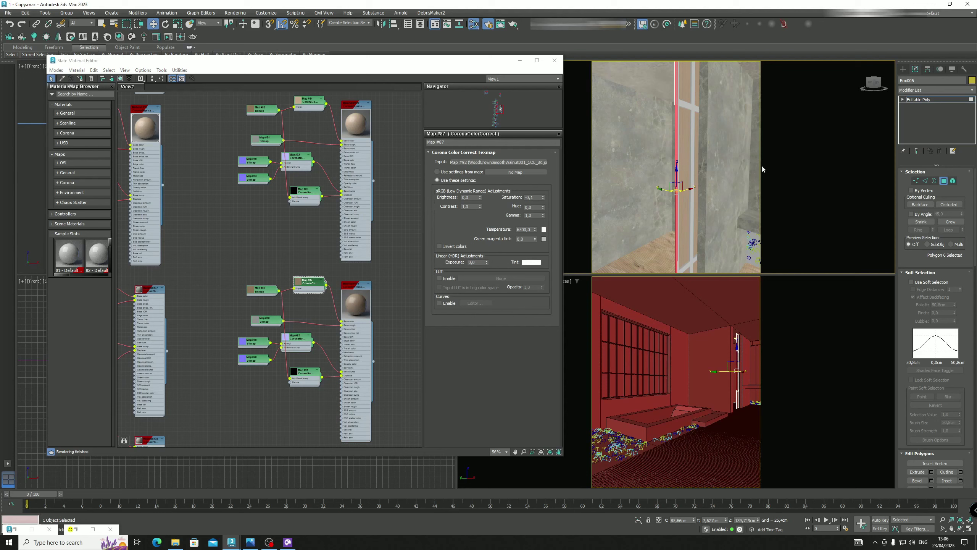
{"action": "left_click", "coordinate": [950, 222]}
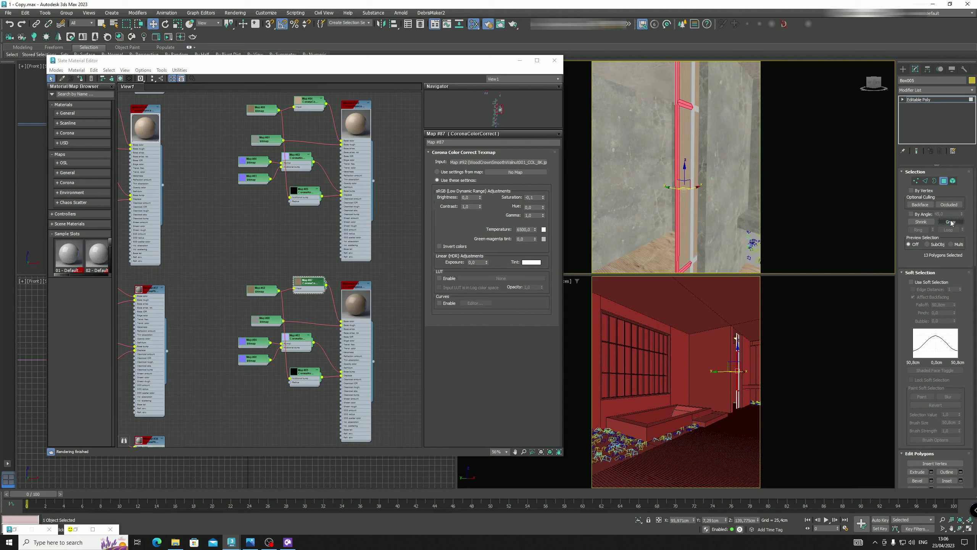
{"action": "left_click", "coordinate": [950, 222]}
{"action": "left_click", "coordinate": [950, 221]}
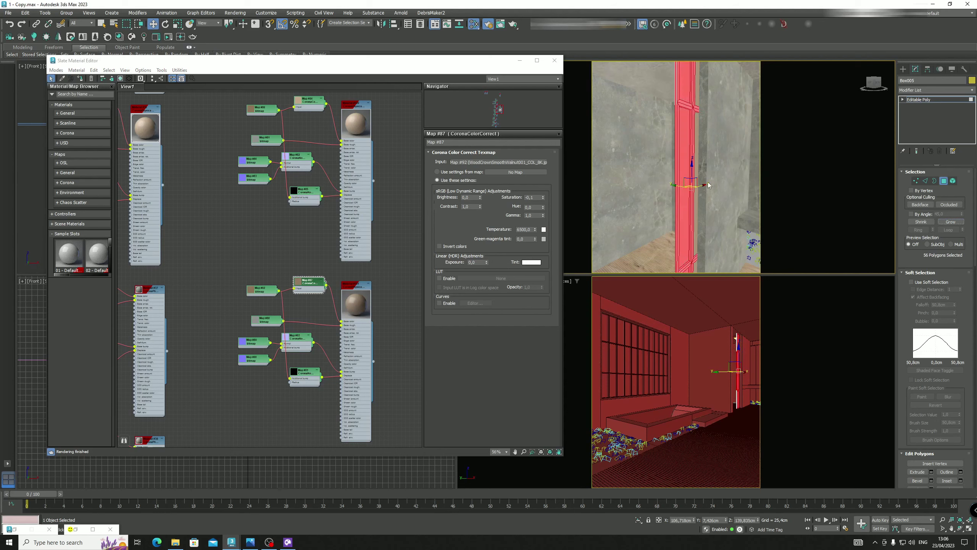
{"action": "middle_click_drag", "start_coordinate": [689, 148], "coordinate": [683, 109], "text": "alt"}
{"action": "left_click", "coordinate": [675, 231], "text": "alt"}
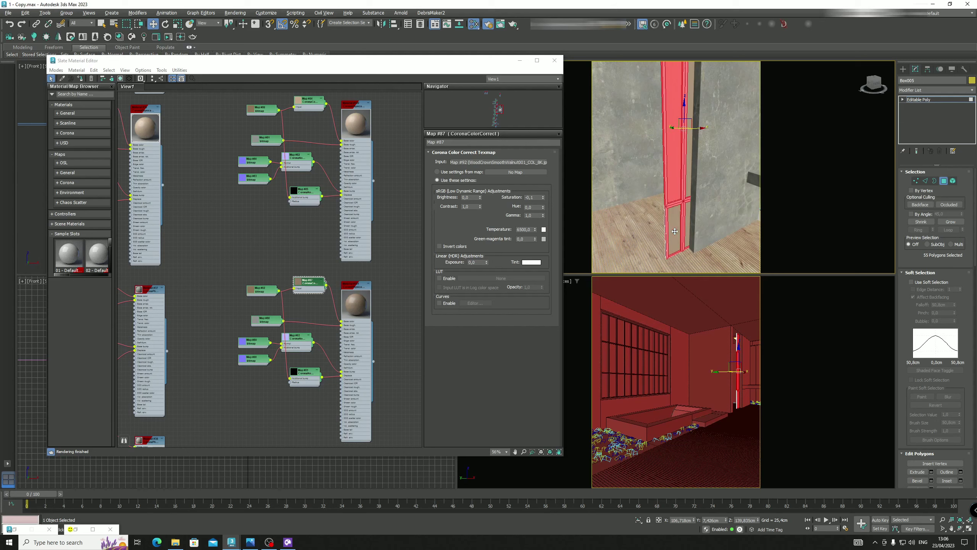
{"action": "middle_click_drag", "start_coordinate": [683, 188], "coordinate": [678, 216]}
{"action": "left_click", "coordinate": [674, 162], "text": "alt"}
{"action": "middle_click_drag", "start_coordinate": [674, 154], "coordinate": [675, 226]}
{"action": "left_click", "coordinate": [670, 88], "text": "alt"}
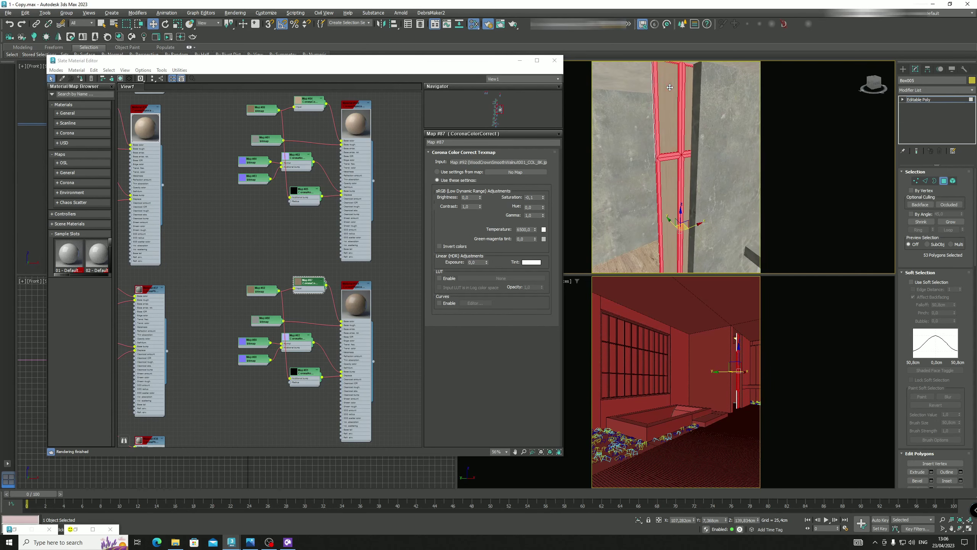
Assign the newest walnut copy to the selected frame polygons, minimize the material editor and leave polygon editing
{"action": "double_click", "coordinate": [355, 285]}
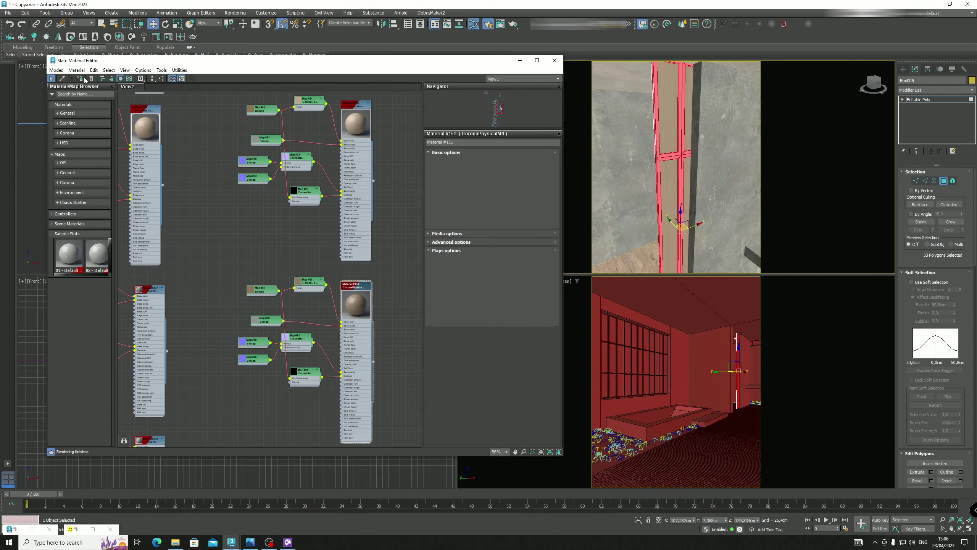
{"action": "left_click", "coordinate": [520, 61]}
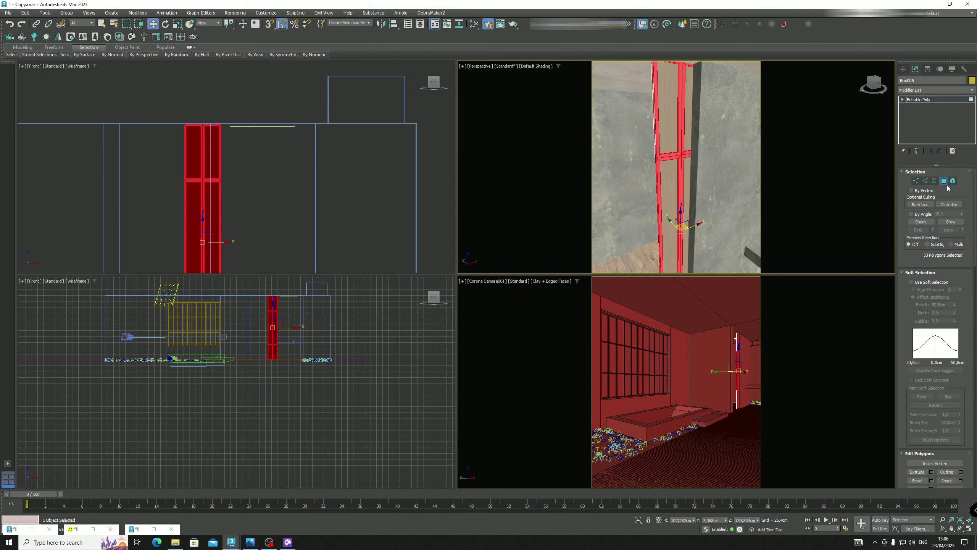
{"action": "left_click", "coordinate": [943, 181]}
Show the Corona camera view full size and restart the interactive render to check the passage frame
{"action": "key", "text": "c"}
{"action": "key", "text": "alt+w"}
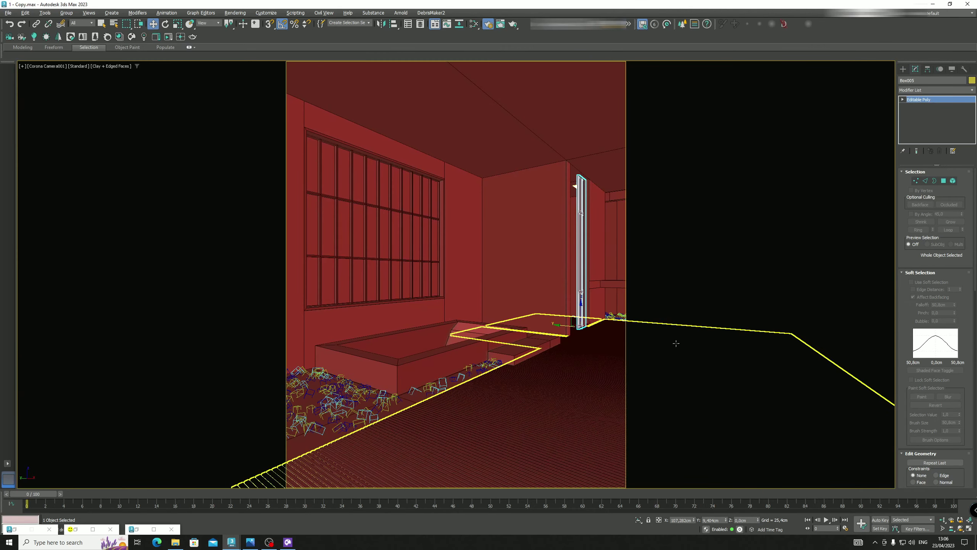
{"action": "left_click", "coordinate": [76, 529]}
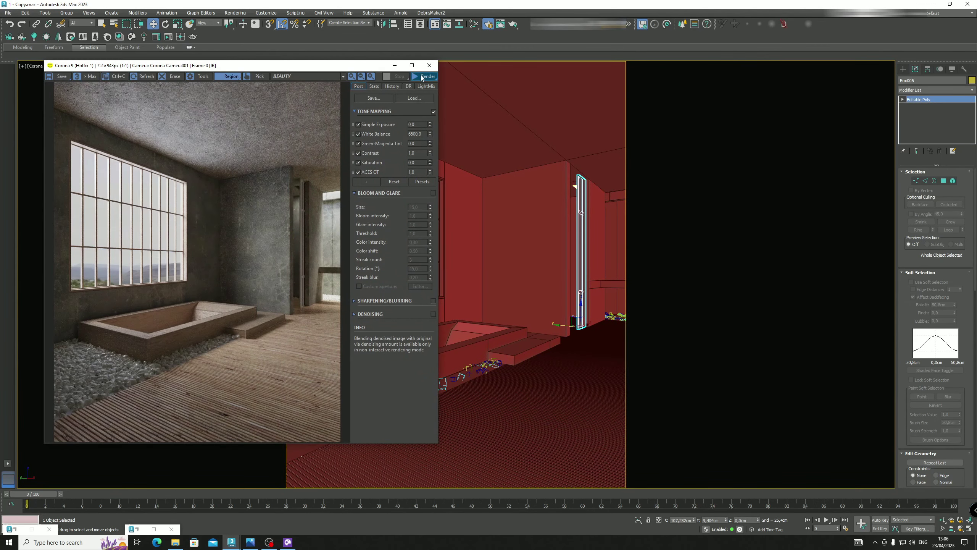
{"action": "left_click", "coordinate": [436, 79]}
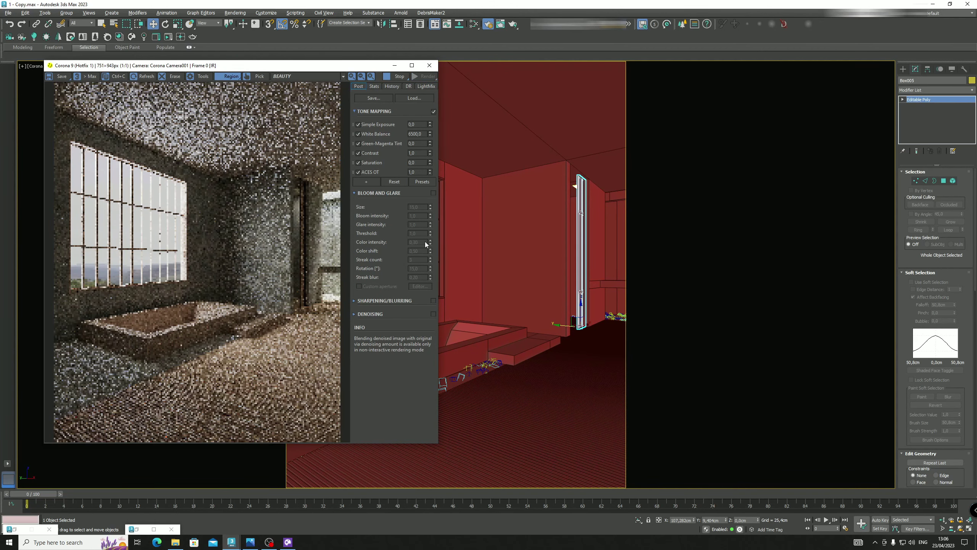
Try emission on both sides for the rectangular Corona light at the passage
{"action": "left_click", "coordinate": [670, 300]}
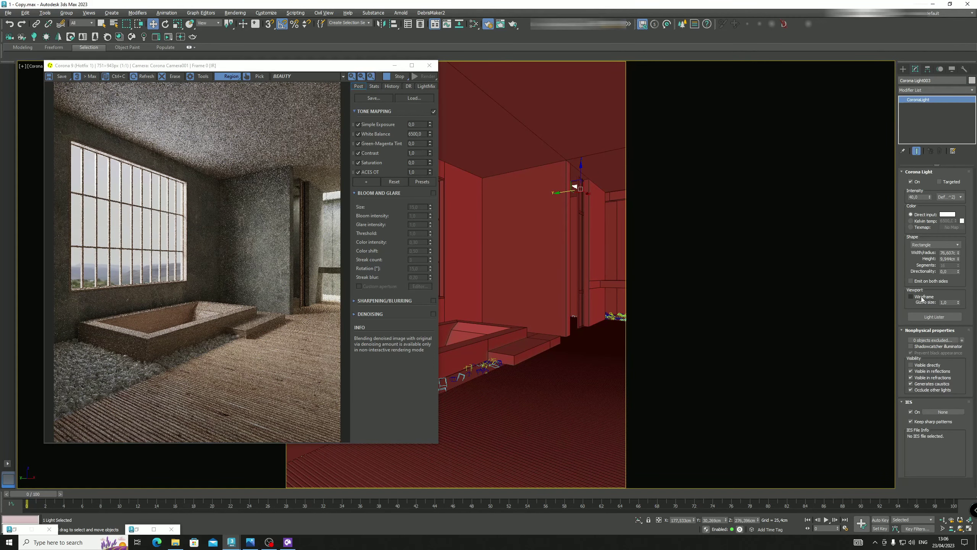
{"action": "left_click", "coordinate": [911, 281]}
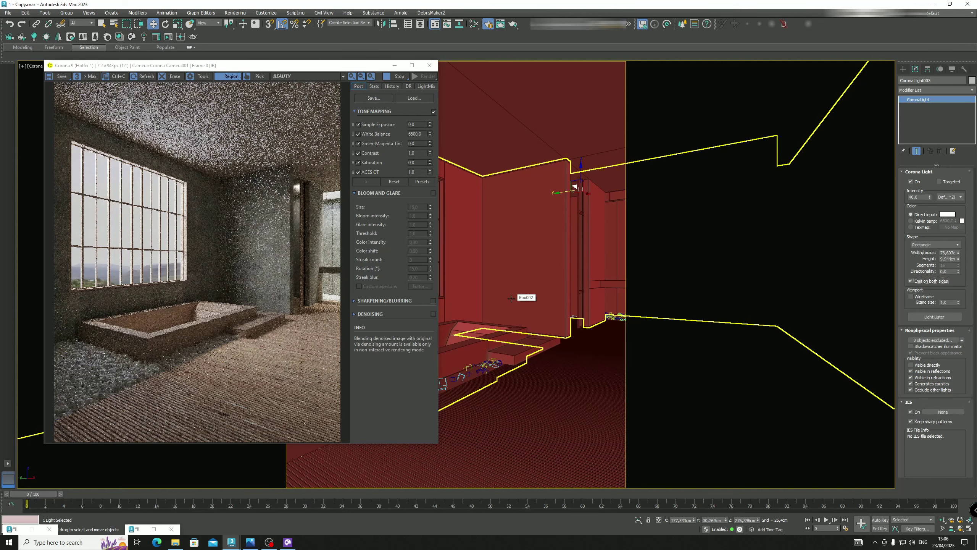
{"action": "left_click", "coordinate": [911, 281]}
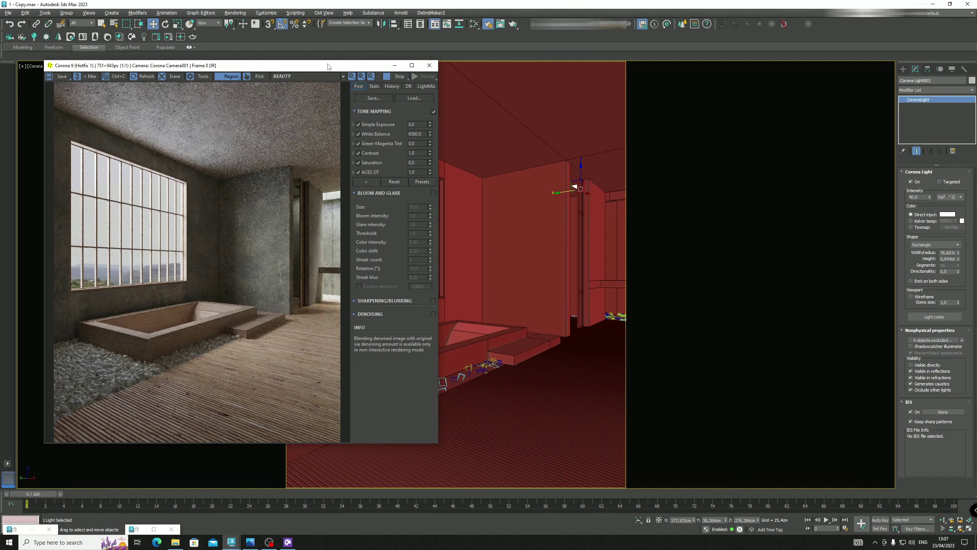
Move the render window aside, restore the four viewports and change the upper front view to a top view of the scene
{"action": "left_click_drag", "start_coordinate": [329, 67], "coordinate": [673, 88]}
{"action": "left_click", "coordinate": [168, 136]}
{"action": "key", "text": "alt+w"}
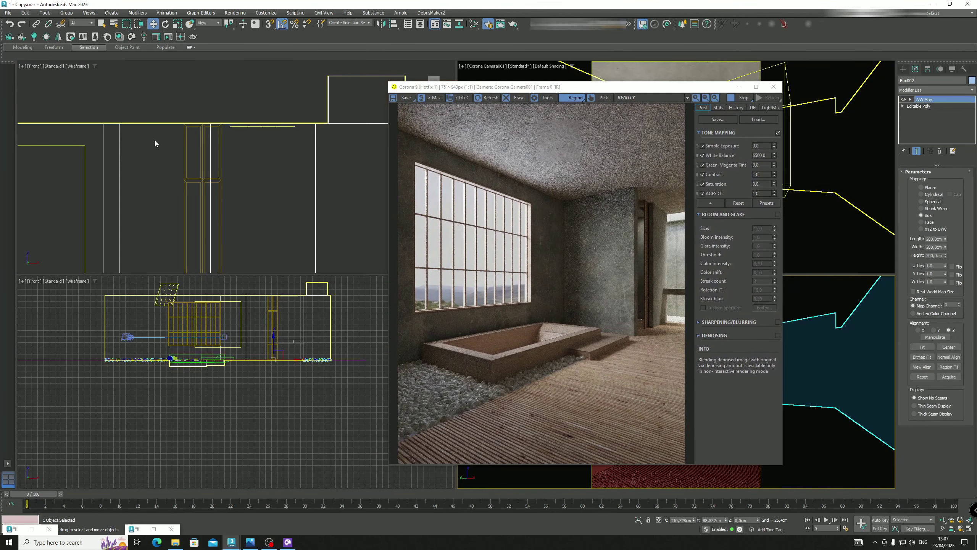
{"action": "left_click", "coordinate": [181, 116]}
{"action": "scroll", "coordinate": [182, 115], "scroll_direction": "down", "scroll_amount": 8}
{"action": "middle_click_drag", "start_coordinate": [183, 115], "coordinate": [207, 205]}
{"action": "key", "text": "t"}
{"action": "key", "text": "z"}
{"action": "scroll", "coordinate": [200, 138], "scroll_direction": "up", "scroll_amount": 5}
Switch to Chaos Cosmos and place the liked Henon 001 tree from the Vegetation models into the top view
{"action": "left_click", "coordinate": [288, 542]}
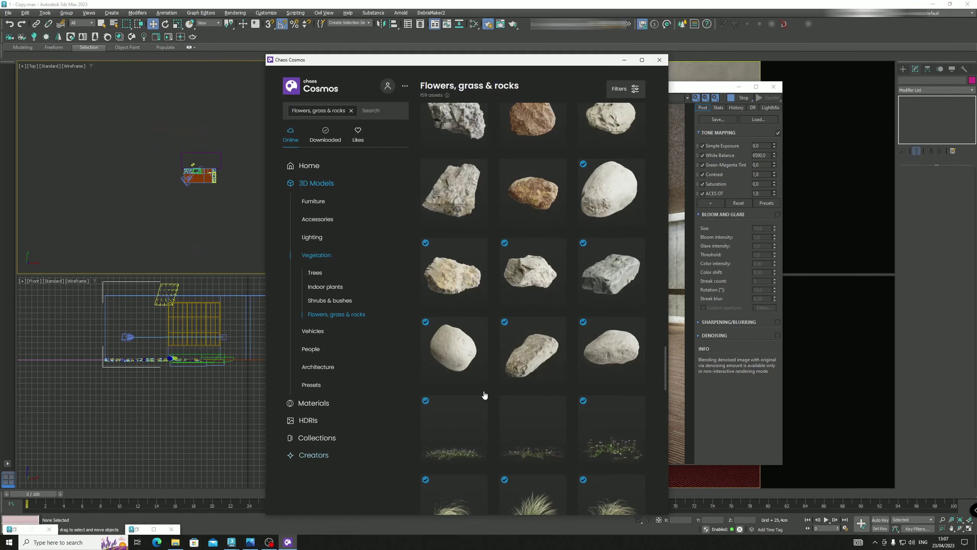
{"action": "left_click", "coordinate": [359, 138]}
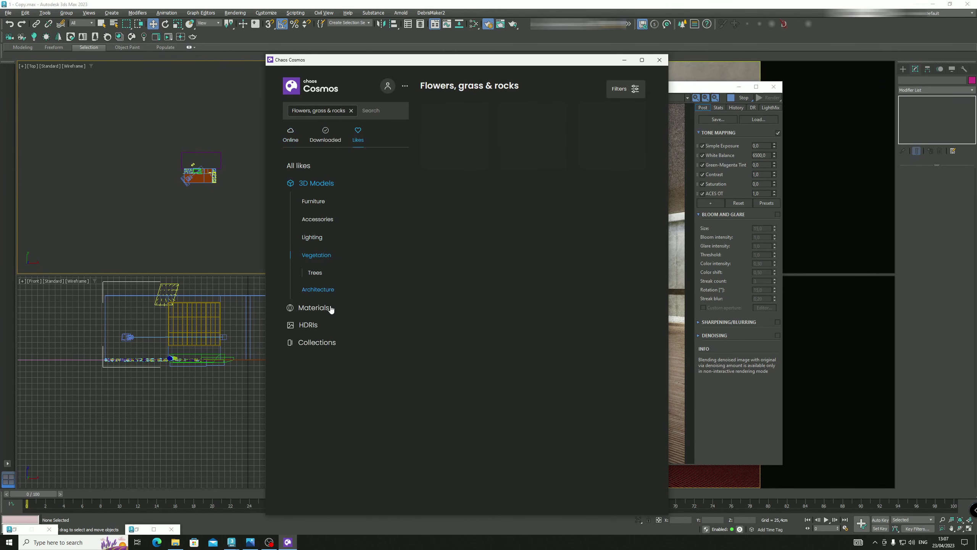
{"action": "left_click", "coordinate": [316, 184]}
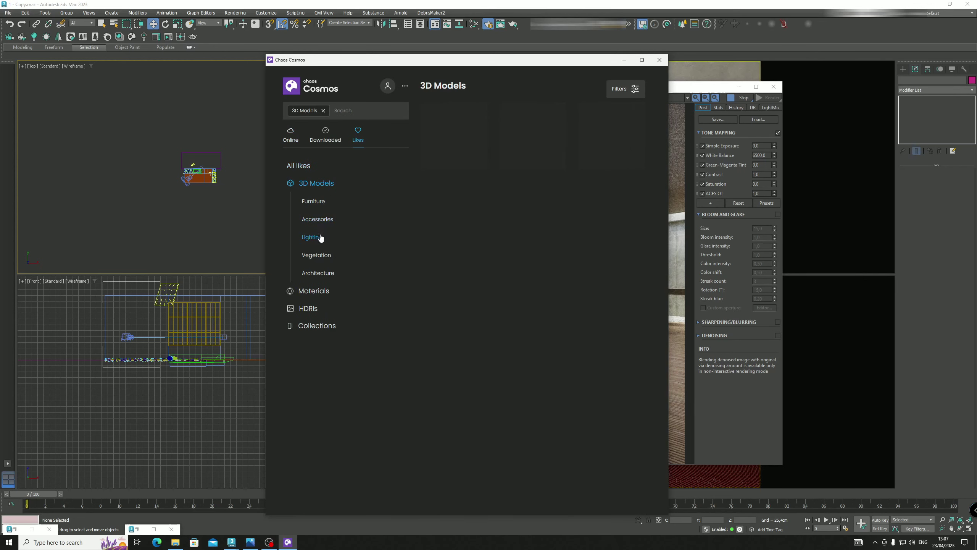
{"action": "left_click", "coordinate": [319, 261]}
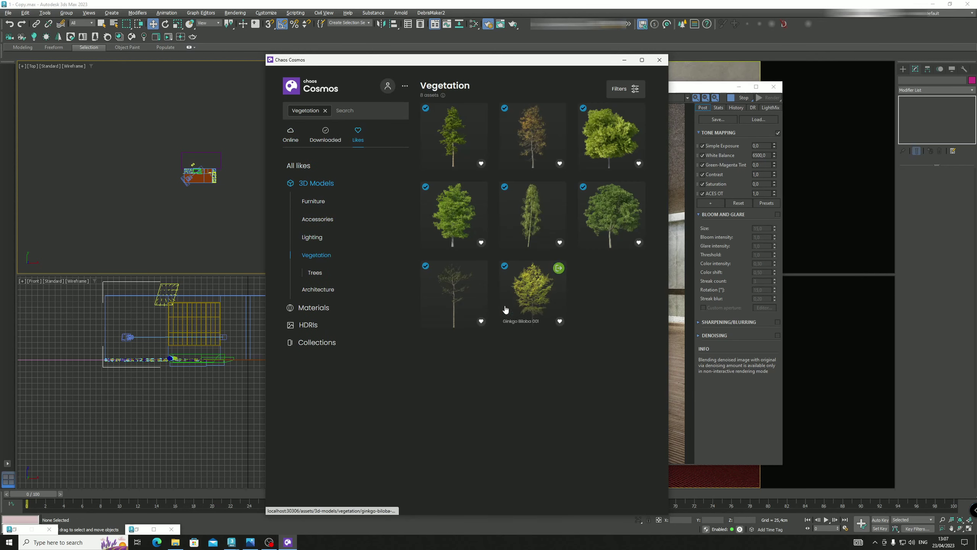
{"action": "left_click_drag", "start_coordinate": [532, 215], "coordinate": [159, 220]}
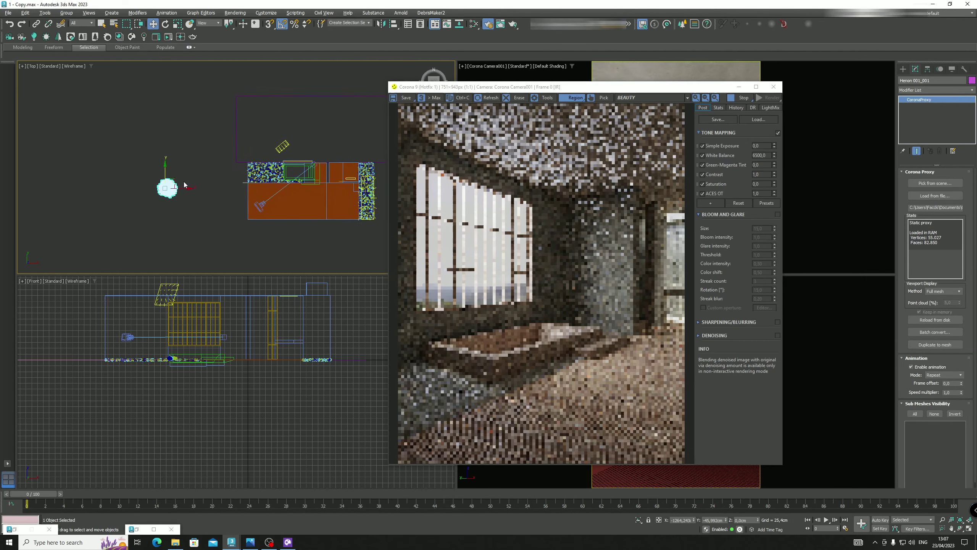
Move the Henon tree onto the stone bed beside the bathtub
{"action": "scroll", "coordinate": [185, 184], "scroll_direction": "up", "scroll_amount": 5}
{"action": "left_click_drag", "start_coordinate": [124, 201], "coordinate": [340, 193]}
{"action": "middle_click_drag", "start_coordinate": [334, 187], "coordinate": [210, 221]}
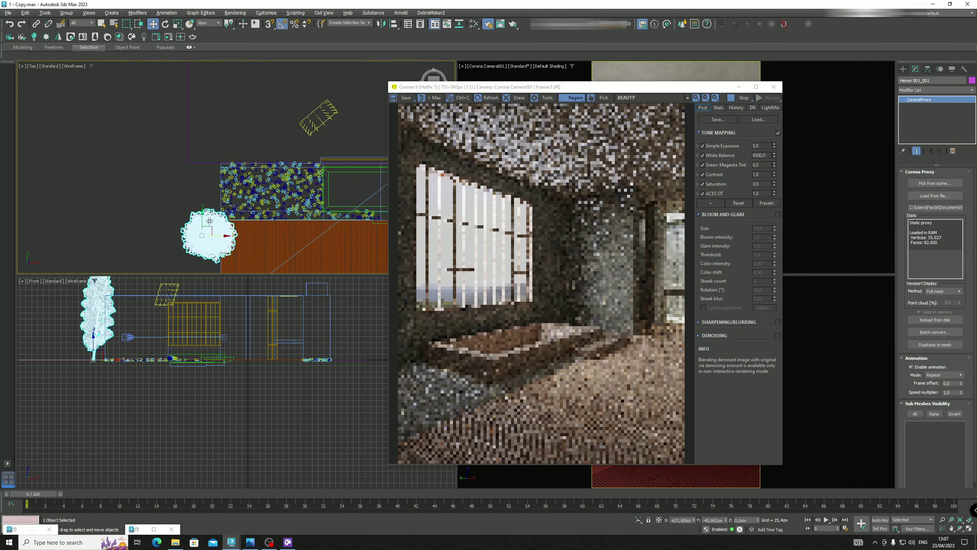
{"action": "left_click_drag", "start_coordinate": [209, 220], "coordinate": [296, 189]}
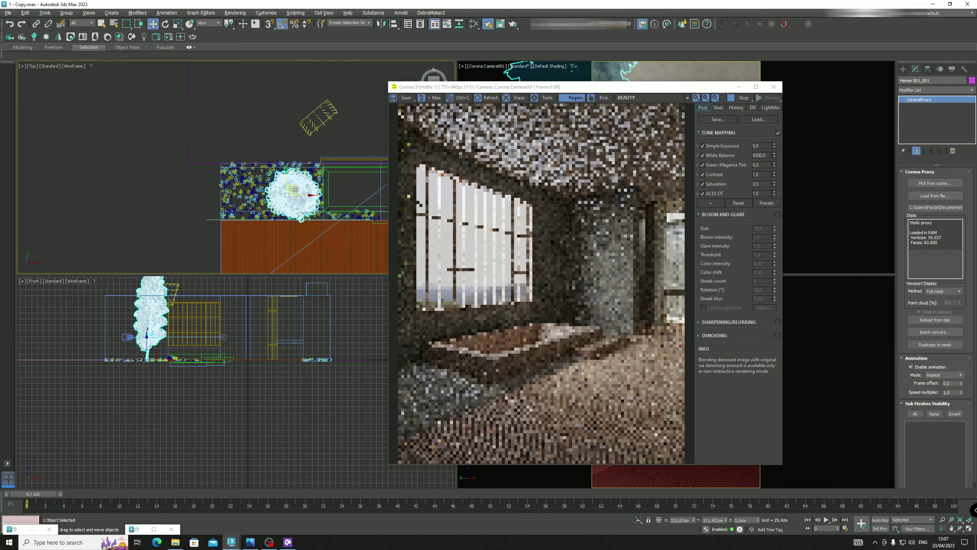
Scale the Henon tree uniformly to about 59 % and shift it slightly toward the bathtub
{"action": "middle_click_drag", "start_coordinate": [295, 189], "coordinate": [311, 168], "text": "alt"}
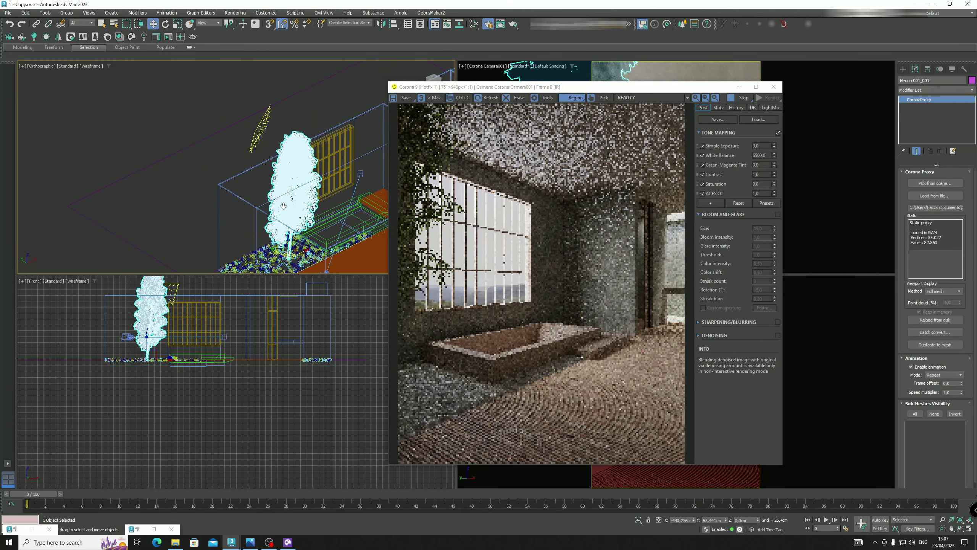
{"action": "middle_click_drag", "start_coordinate": [287, 250], "coordinate": [267, 202]}
{"action": "key", "text": "r"}
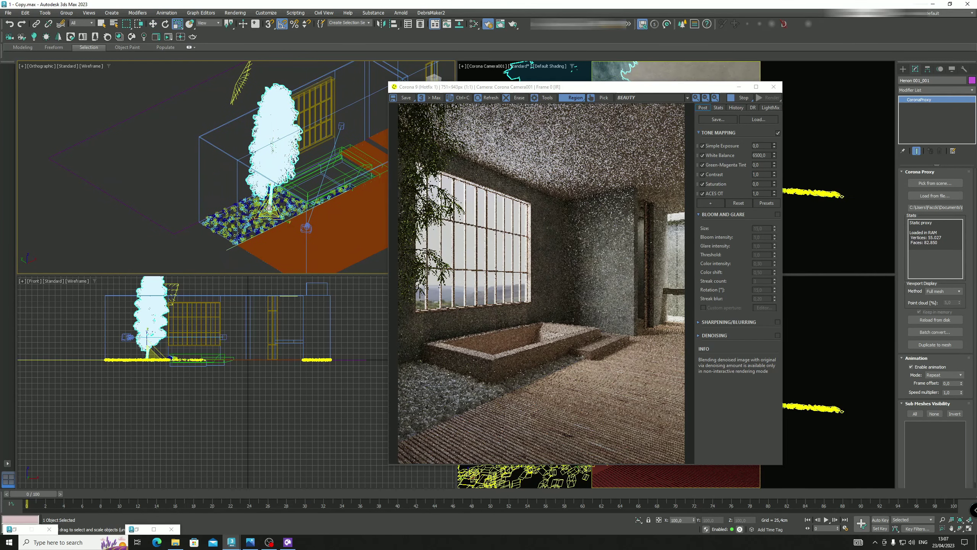
{"action": "left_click_drag", "start_coordinate": [269, 208], "coordinate": [266, 220]}
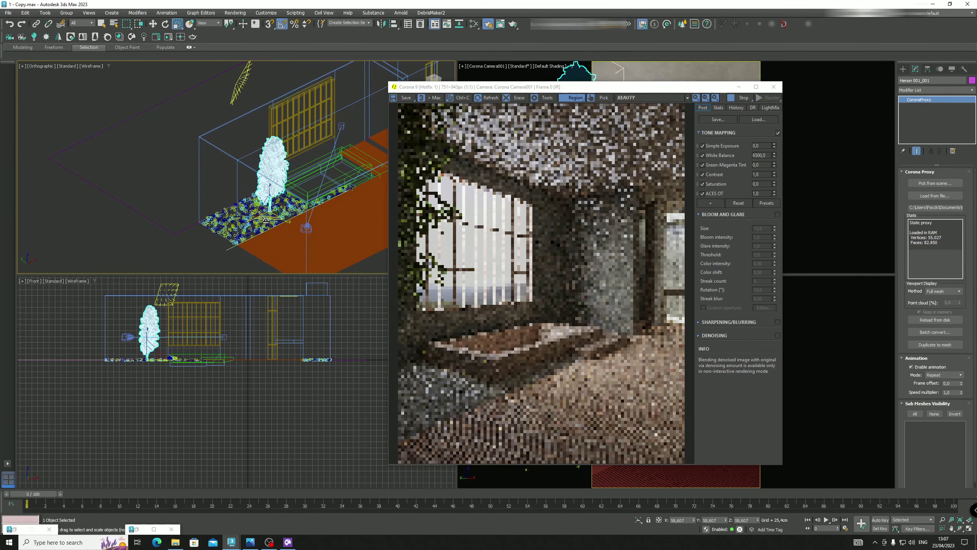
{"action": "middle_click_drag", "start_coordinate": [299, 202], "coordinate": [278, 210], "text": "alt"}
{"action": "key", "text": "w"}
{"action": "left_click_drag", "start_coordinate": [278, 210], "coordinate": [283, 211]}
{"action": "middle_click_drag", "start_coordinate": [279, 202], "coordinate": [248, 221]}
{"action": "middle_click_drag", "start_coordinate": [248, 220], "coordinate": [246, 222], "text": "alt"}
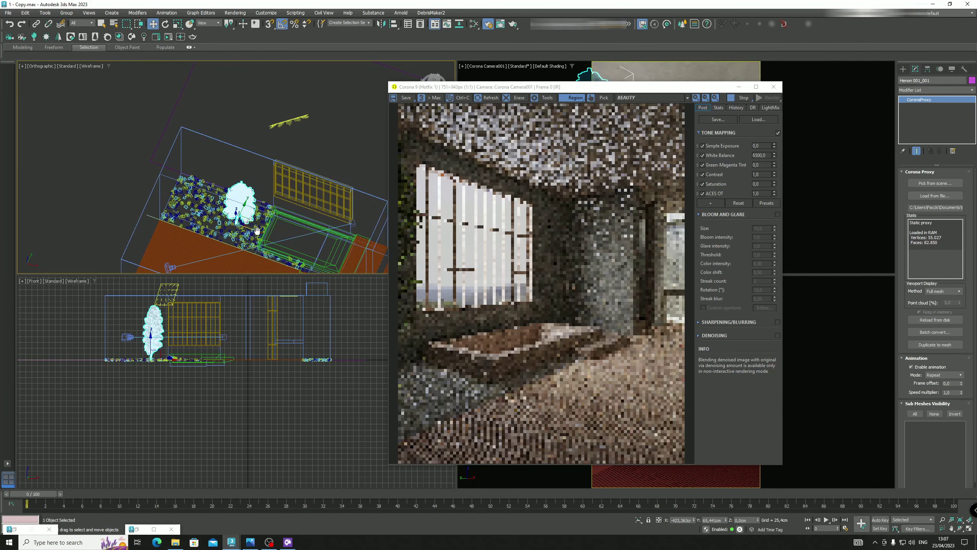
Clone the Henon tree as a copy nearer the wooden floor and scale the copy down uniformly
{"action": "left_click_drag", "start_coordinate": [251, 219], "coordinate": [256, 231], "text": "shift"}
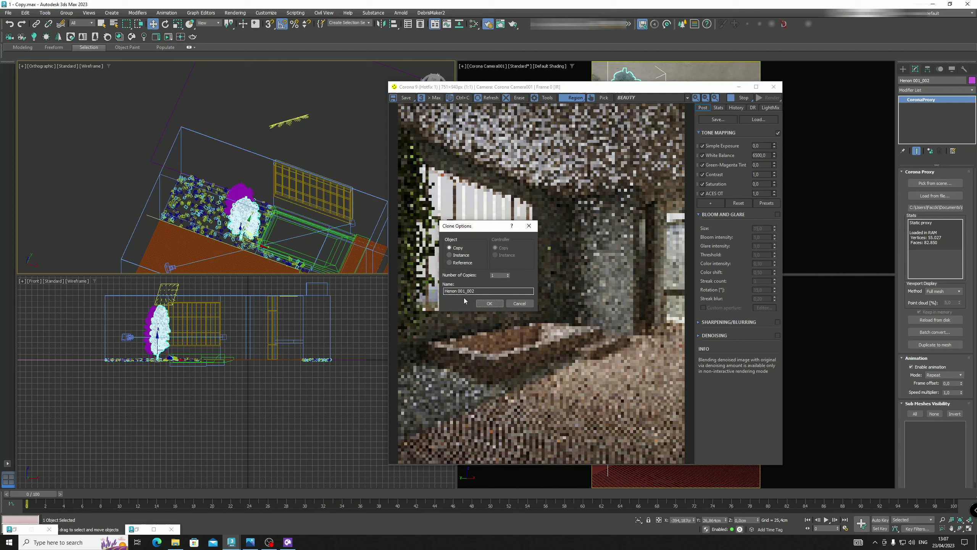
{"action": "left_click", "coordinate": [479, 303]}
{"action": "middle_click_drag", "start_coordinate": [205, 246], "coordinate": [235, 230], "text": "alt"}
{"action": "key", "text": "r"}
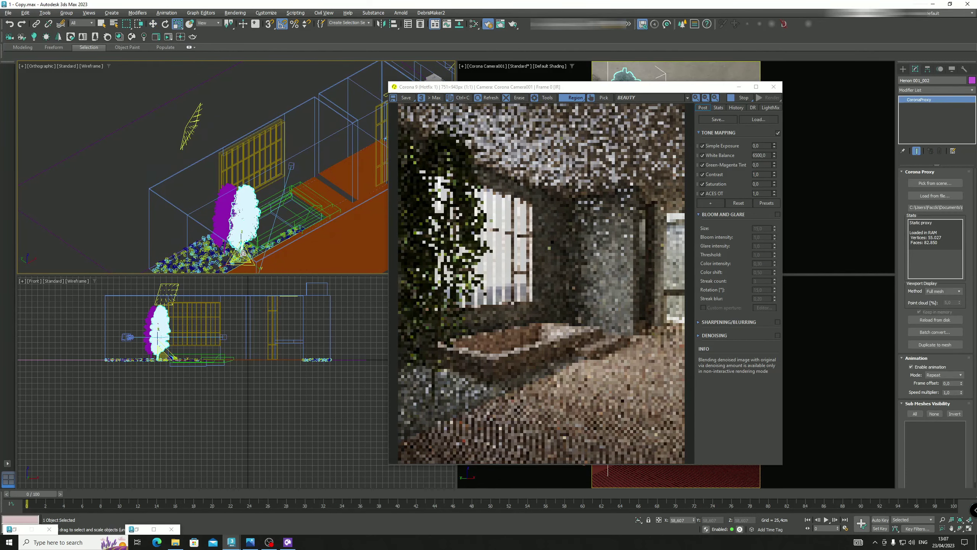
{"action": "left_click_drag", "start_coordinate": [242, 257], "coordinate": [241, 269]}
Clone the smaller tree as a copy positioned closer to the bathtub
{"action": "middle_click_drag", "start_coordinate": [242, 269], "coordinate": [244, 259], "text": "alt"}
{"action": "key", "text": "w"}
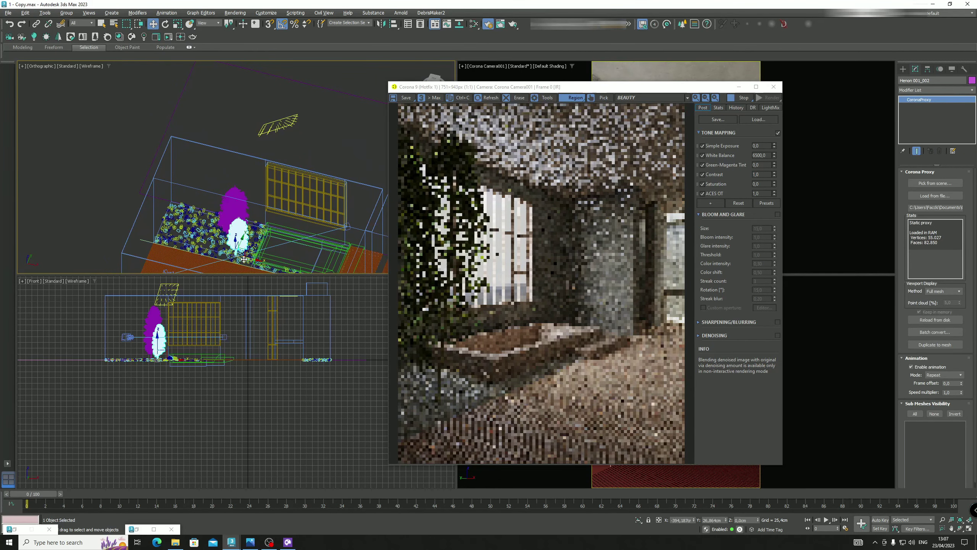
{"action": "left_click_drag", "start_coordinate": [245, 251], "coordinate": [260, 245], "text": "shift"}
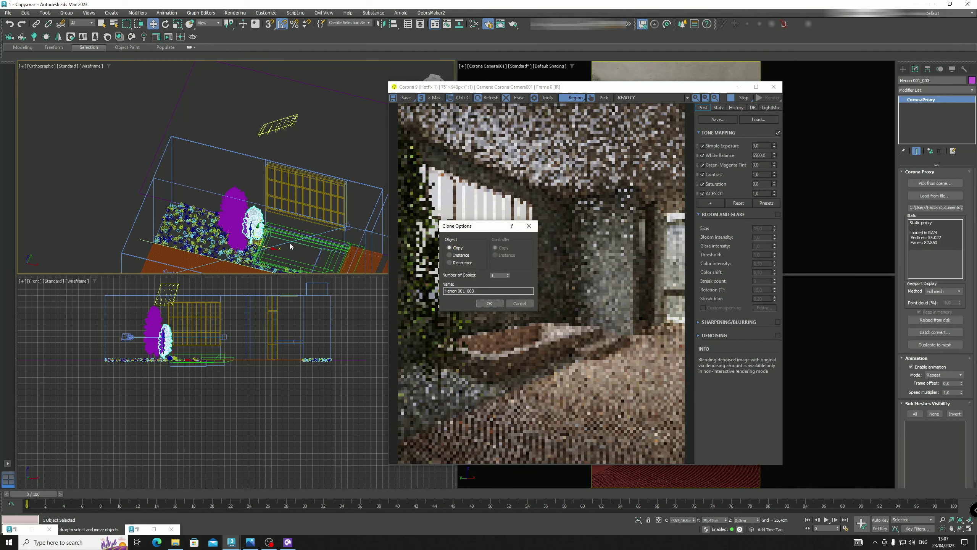
{"action": "left_click", "coordinate": [491, 303]}
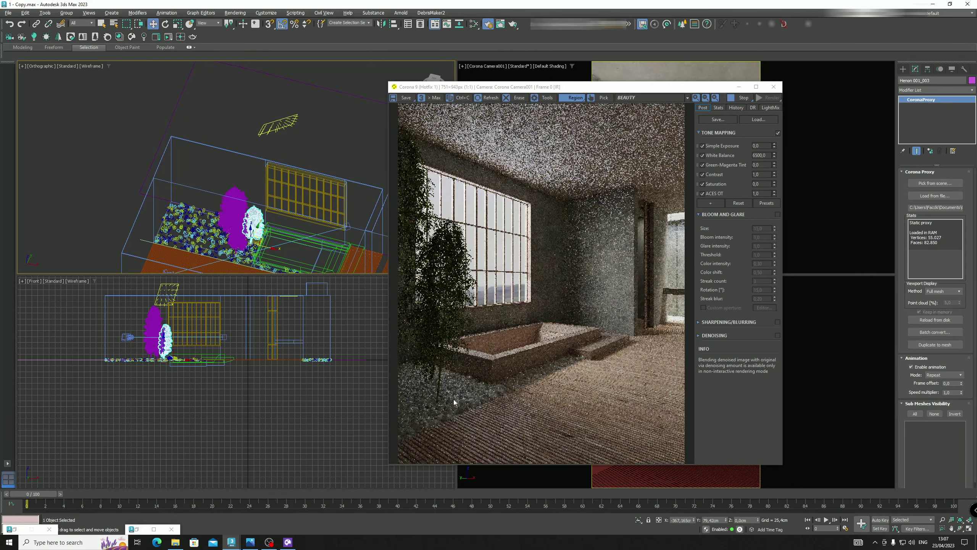
Move the small front tree farther from the bathtub along the stone bed
{"action": "scroll", "coordinate": [223, 244], "scroll_direction": "up", "scroll_amount": 6}
{"action": "left_click", "coordinate": [223, 245]}
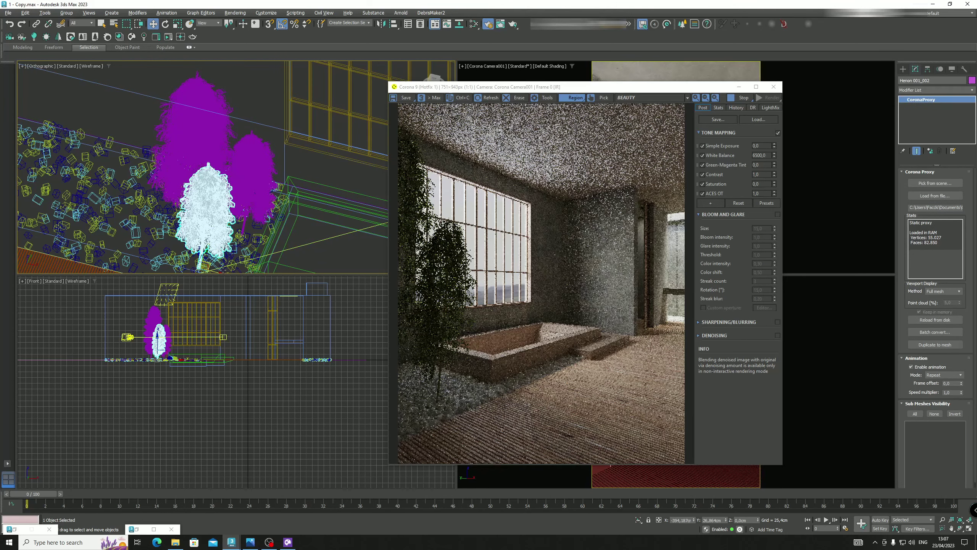
{"action": "left_click_drag", "start_coordinate": [214, 271], "coordinate": [195, 271]}
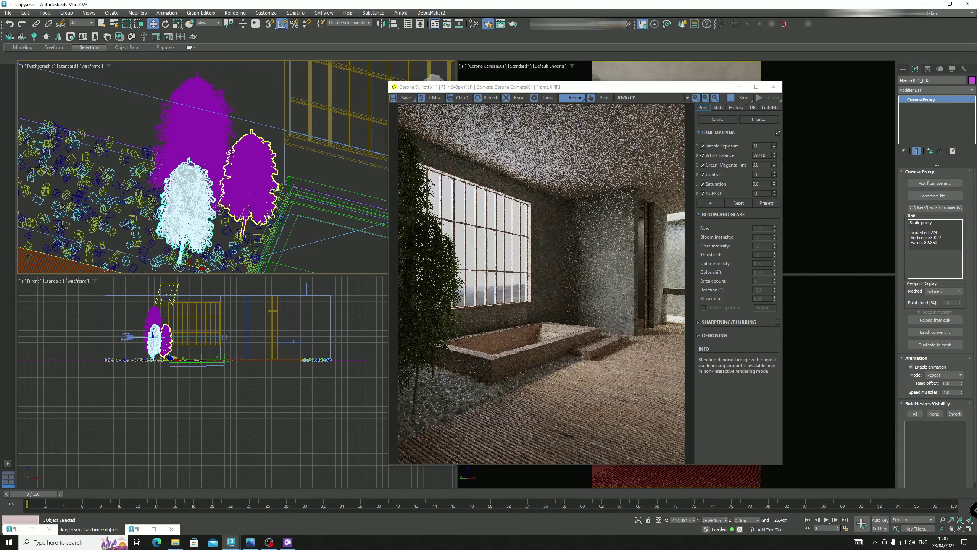
Select all three Henon trees and shift them together slightly toward the bathtub
{"action": "left_click", "coordinate": [204, 154], "text": "ctrl"}
{"action": "left_click", "coordinate": [227, 202], "text": "ctrl"}
{"action": "left_click_drag", "start_coordinate": [232, 192], "coordinate": [244, 196]}
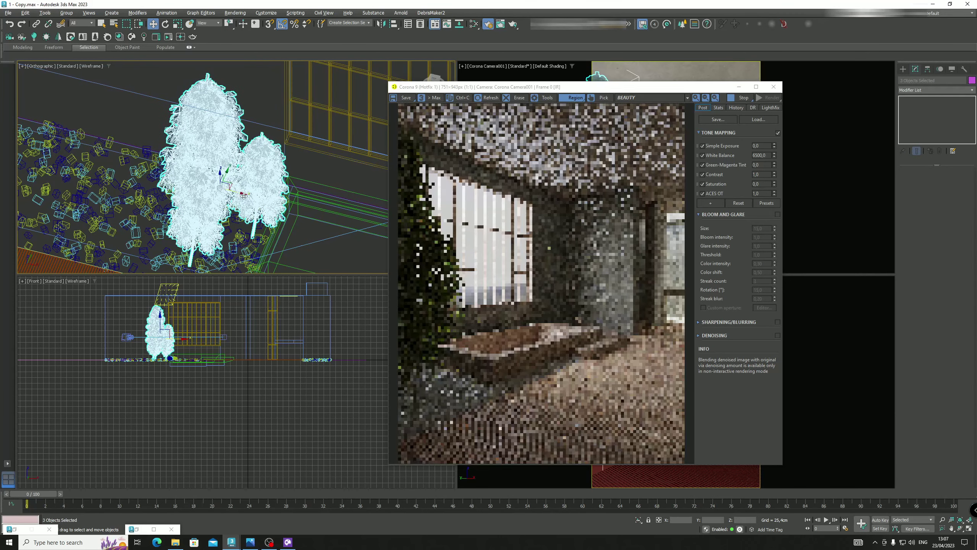
{"action": "scroll", "coordinate": [251, 183], "scroll_direction": "down", "scroll_amount": 4}
{"action": "middle_click_drag", "start_coordinate": [251, 182], "coordinate": [245, 198], "text": "alt"}
{"action": "middle_click_drag", "start_coordinate": [245, 198], "coordinate": [224, 166]}
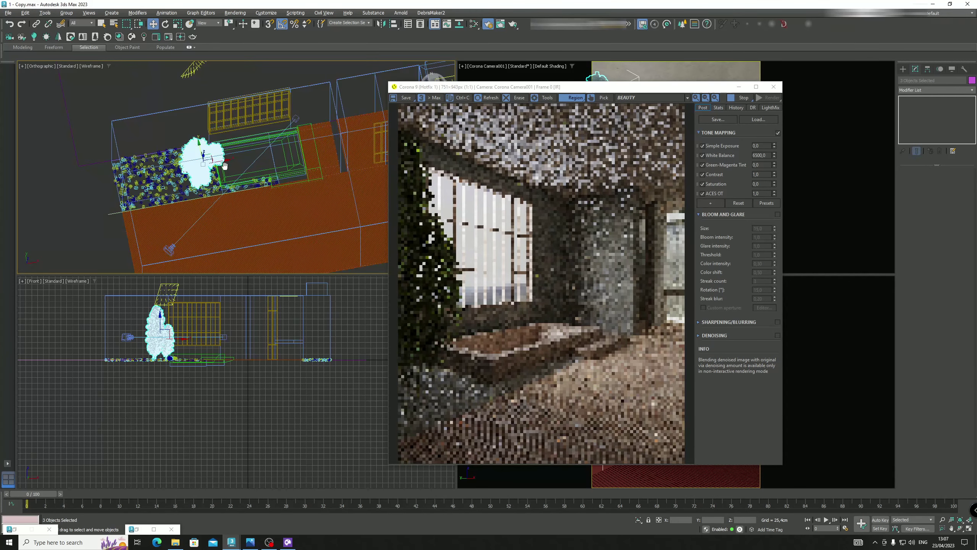
Clone one Henon tree from beside the bathtub into the stone bed at the far end of the room
{"action": "left_click", "coordinate": [161, 101]}
{"action": "key", "text": "t"}
{"action": "middle_click_drag", "start_coordinate": [173, 125], "coordinate": [189, 152]}
{"action": "scroll", "coordinate": [154, 108], "scroll_direction": "up", "scroll_amount": 12}
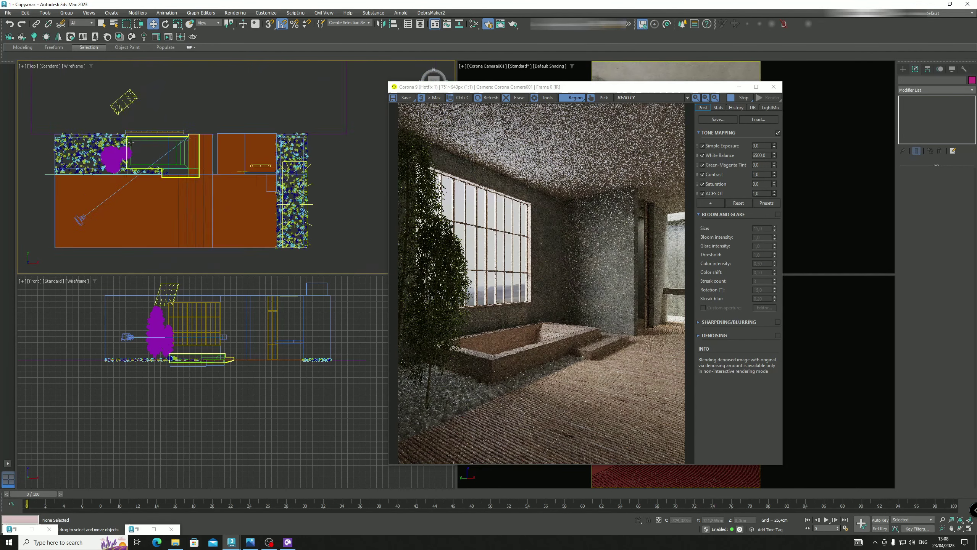
{"action": "left_click", "coordinate": [92, 171]}
{"action": "scroll", "coordinate": [157, 230], "scroll_direction": "down", "scroll_amount": 3}
{"action": "middle_click_drag", "start_coordinate": [157, 230], "coordinate": [132, 187]}
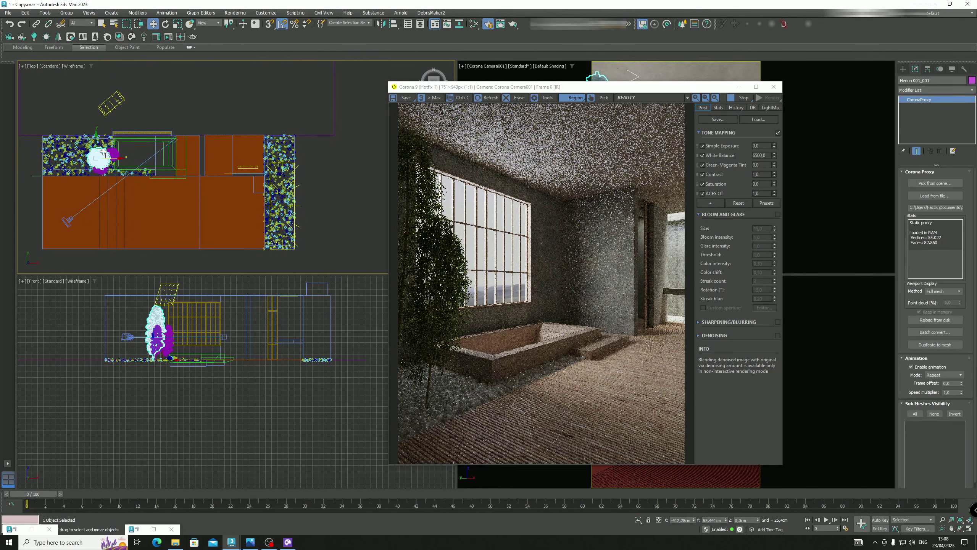
{"action": "mouse_move", "coordinate": [96, 159]}
{"action": "left_mouse_down"}
{"action": "mouse_move", "coordinate": [284, 178]}
{"action": "mouse_move", "coordinate": [289, 169]}
{"action": "left_mouse_up"}
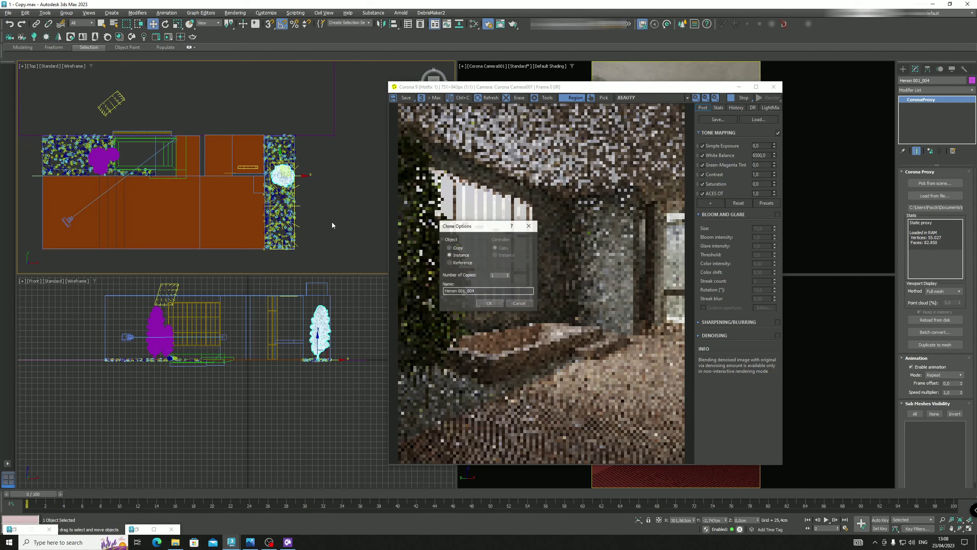
{"action": "left_click", "coordinate": [492, 303]}
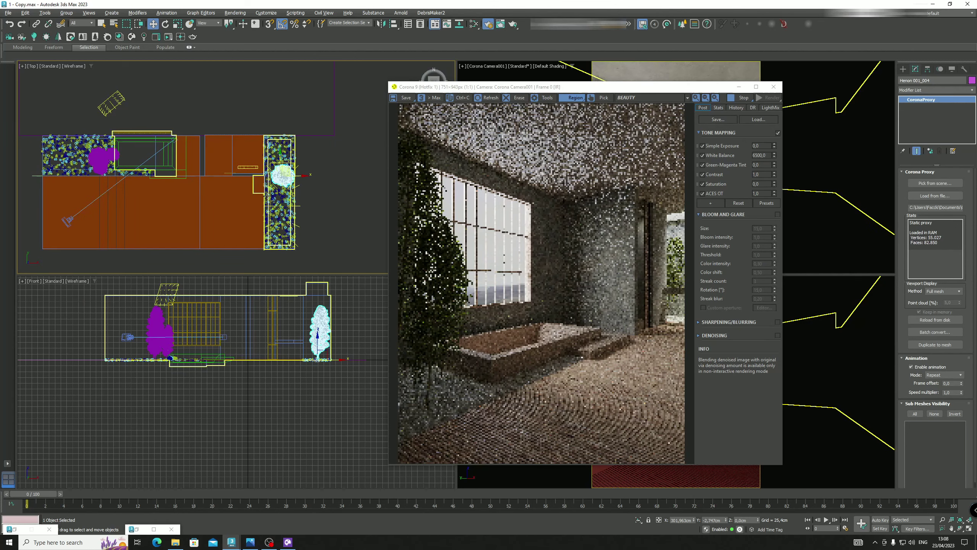
Stretch the cloned tree in the far stone bed vertically to 144% height
{"action": "middle_click_drag", "start_coordinate": [266, 197], "coordinate": [290, 170], "text": "alt"}
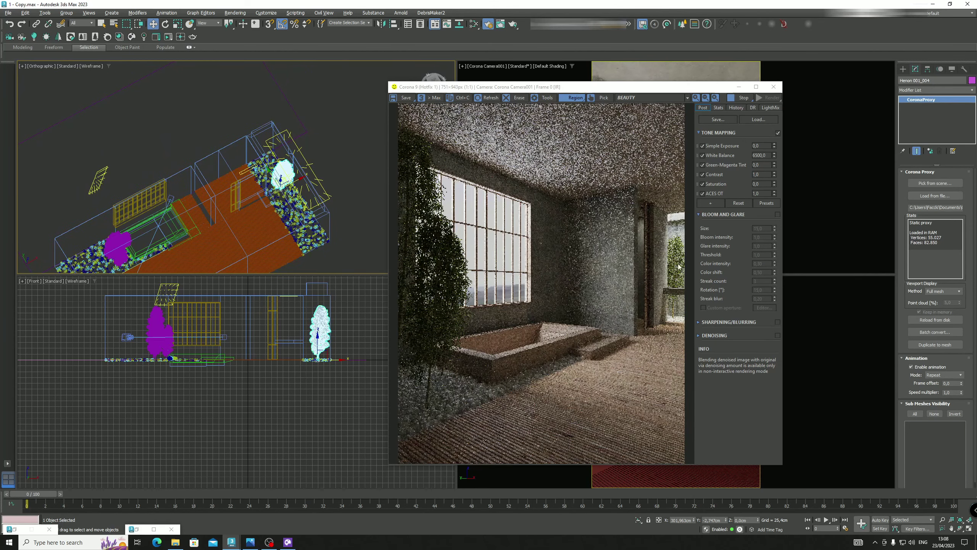
{"action": "middle_click_drag", "start_coordinate": [335, 248], "coordinate": [309, 186], "text": "alt"}
{"action": "key", "text": "r"}
{"action": "left_click_drag", "start_coordinate": [282, 189], "coordinate": [281, 173]}
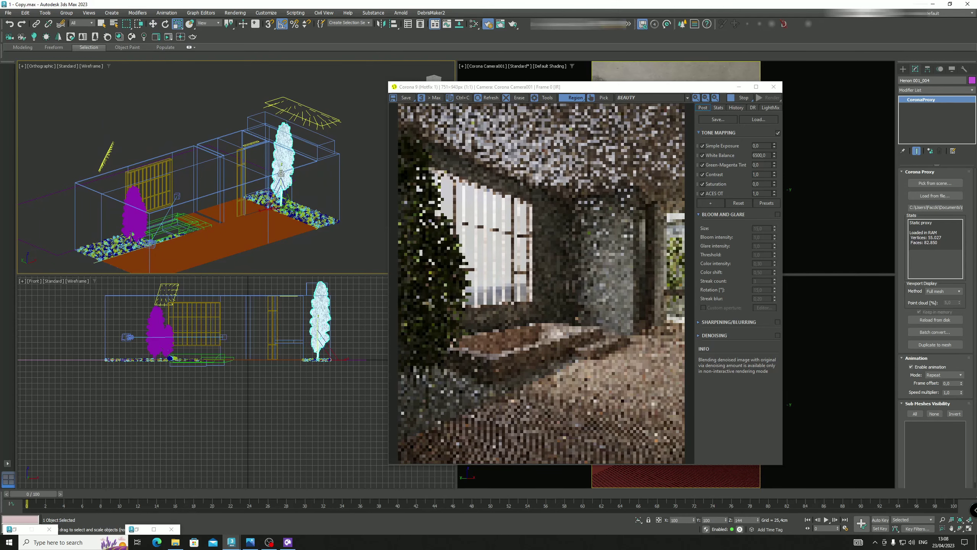
Clone the tall tree a short way along the far stone bed and scale the clone down uniformly
{"action": "key", "text": "w"}
{"action": "middle_click_drag", "start_coordinate": [289, 185], "coordinate": [276, 204], "text": "alt"}
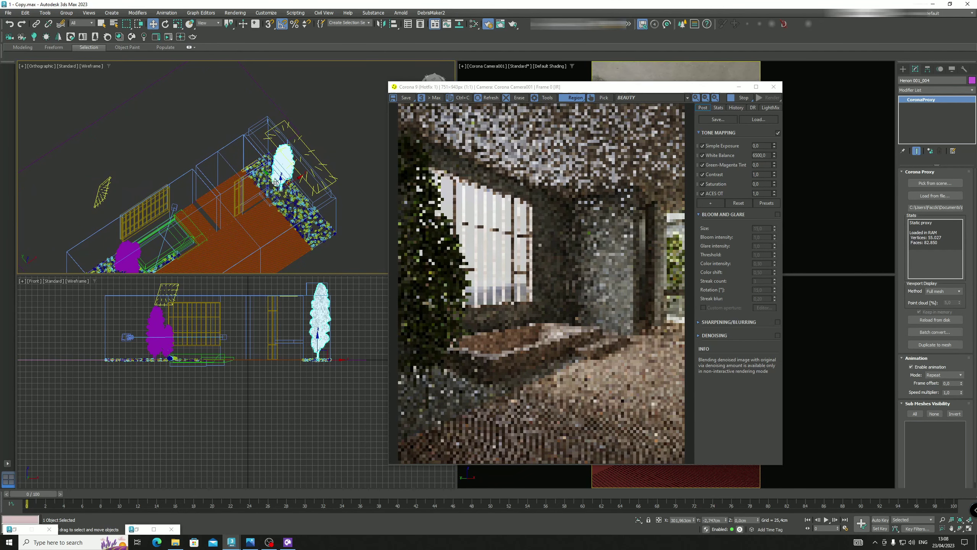
{"action": "left_click_drag", "start_coordinate": [276, 182], "coordinate": [284, 192], "text": "shift"}
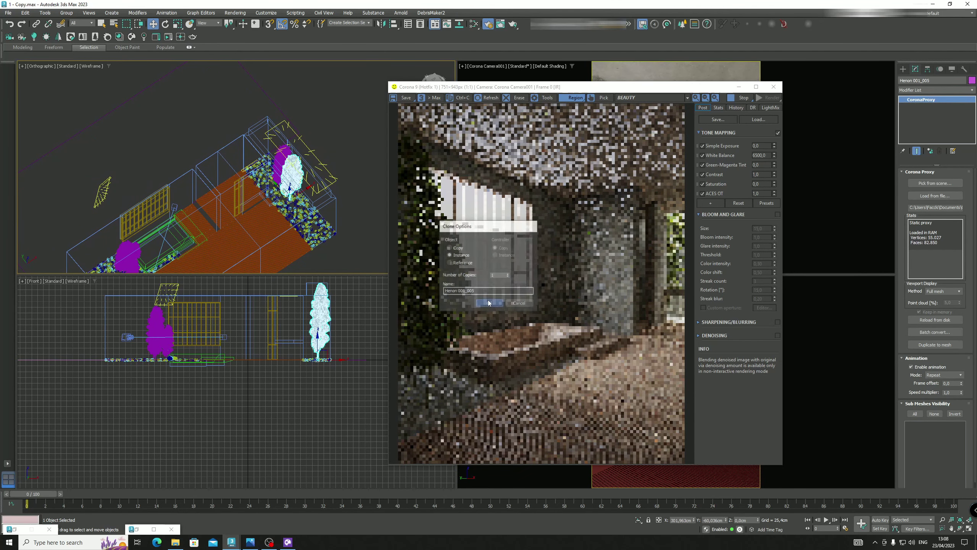
{"action": "left_click", "coordinate": [488, 303]}
{"action": "key", "text": "r"}
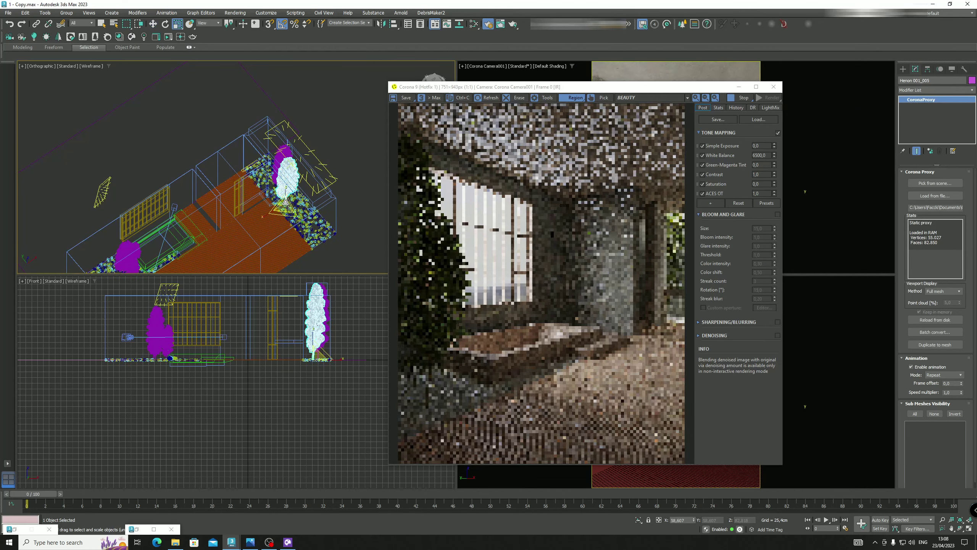
{"action": "left_click_drag", "start_coordinate": [286, 202], "coordinate": [286, 218]}
Clone the smaller tree in the far stone bed and place the clone just behind it
{"action": "key", "text": "w"}
{"action": "mouse_move", "coordinate": [286, 218]}
{"action": "middle_mouse_down", "text": "alt"}
{"action": "mouse_move", "coordinate": [278, 231]}
{"action": "mouse_move", "coordinate": [309, 189]}
{"action": "mouse_move", "coordinate": [293, 212]}
{"action": "middle_mouse_up", "text": "alt"}
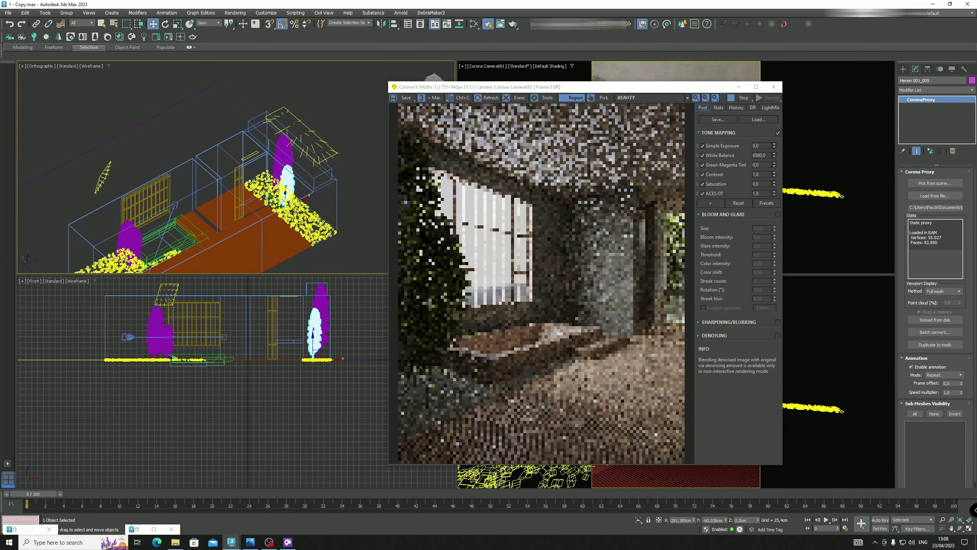
{"action": "left_click_drag", "start_coordinate": [288, 200], "coordinate": [301, 199], "text": "shift"}
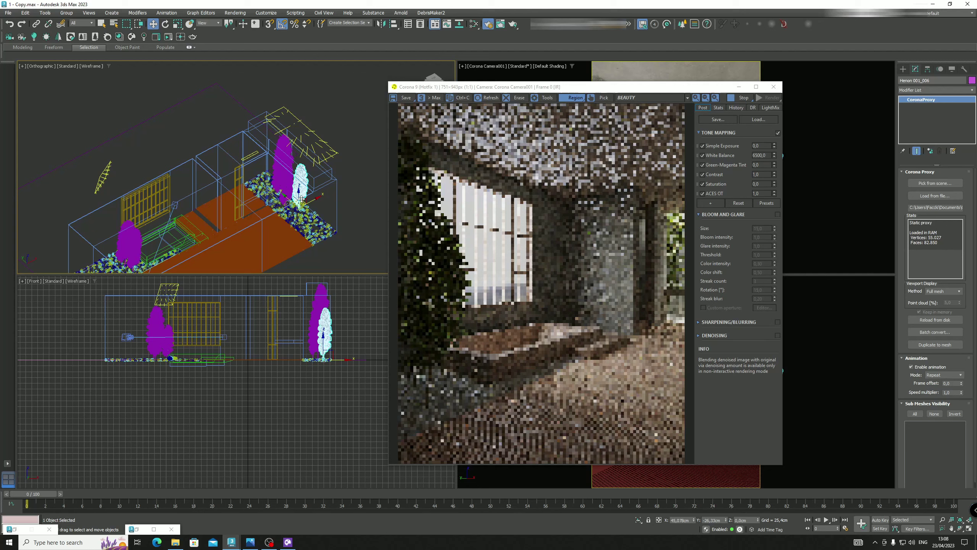
{"action": "left_click", "coordinate": [500, 303]}
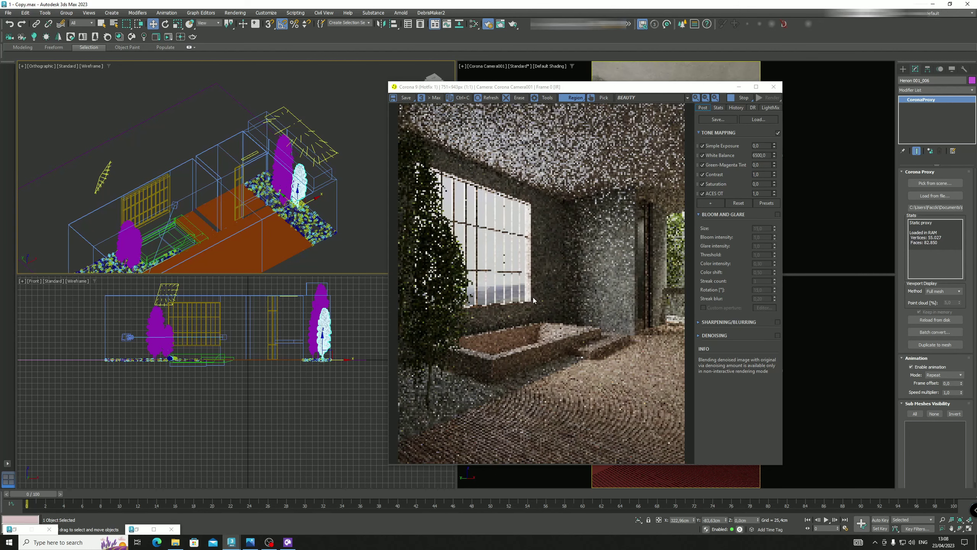
Select both smaller trees in the far stone bed and shift them together slightly toward the tall tree
{"action": "scroll", "coordinate": [287, 198], "scroll_direction": "up", "scroll_amount": 5}
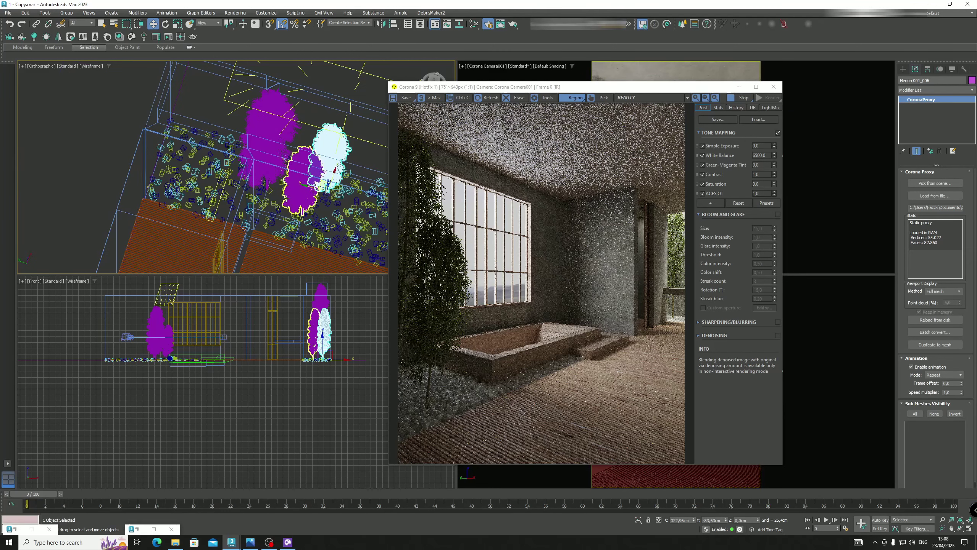
{"action": "left_click", "coordinate": [297, 196], "text": "ctrl"}
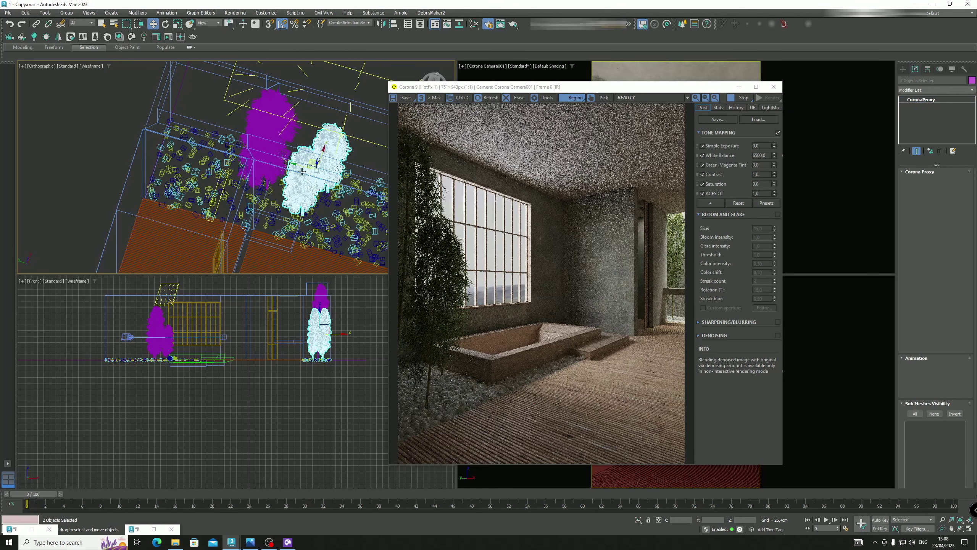
{"action": "left_click_drag", "start_coordinate": [291, 165], "coordinate": [282, 163]}
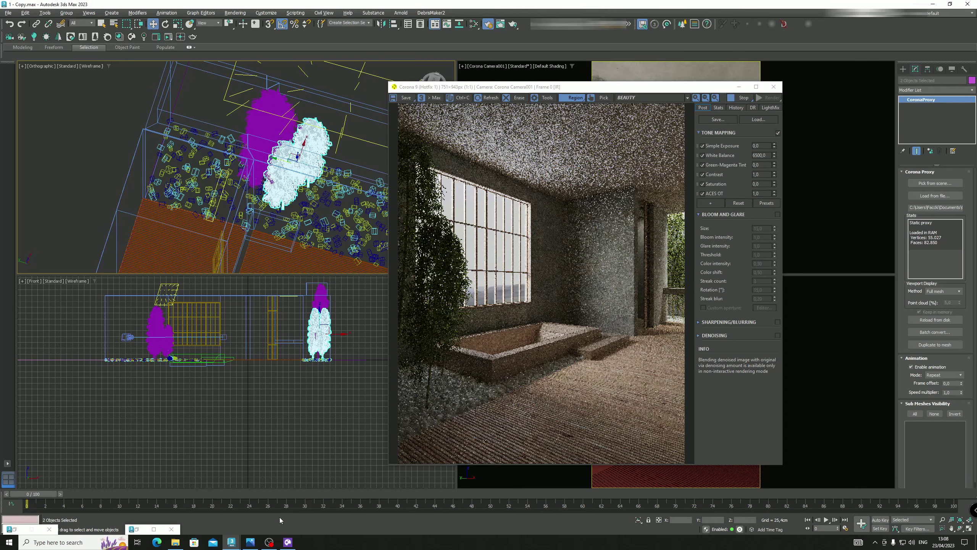
Compare the render with the reference image 1.1.jpg and minimize the render window
{"action": "left_click", "coordinate": [250, 542]}
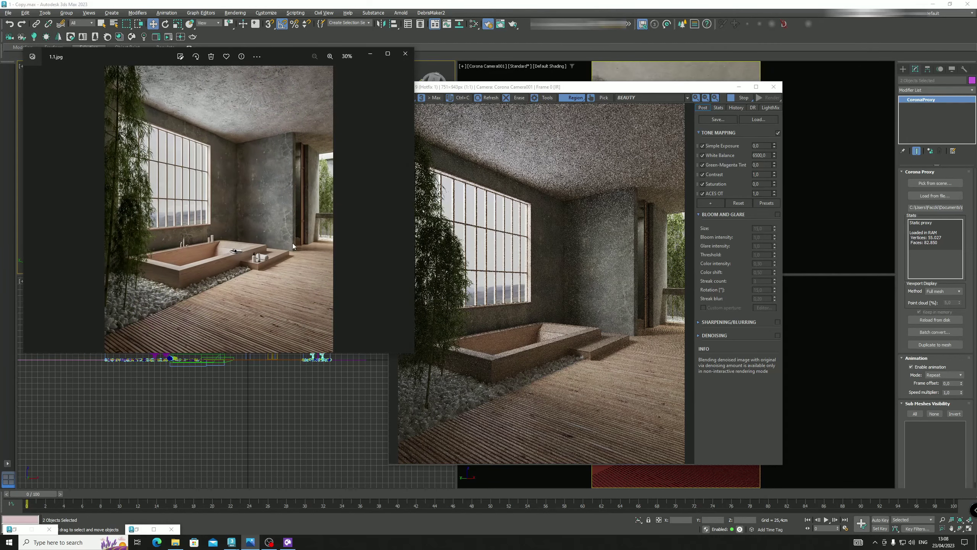
{"action": "left_click", "coordinate": [373, 55]}
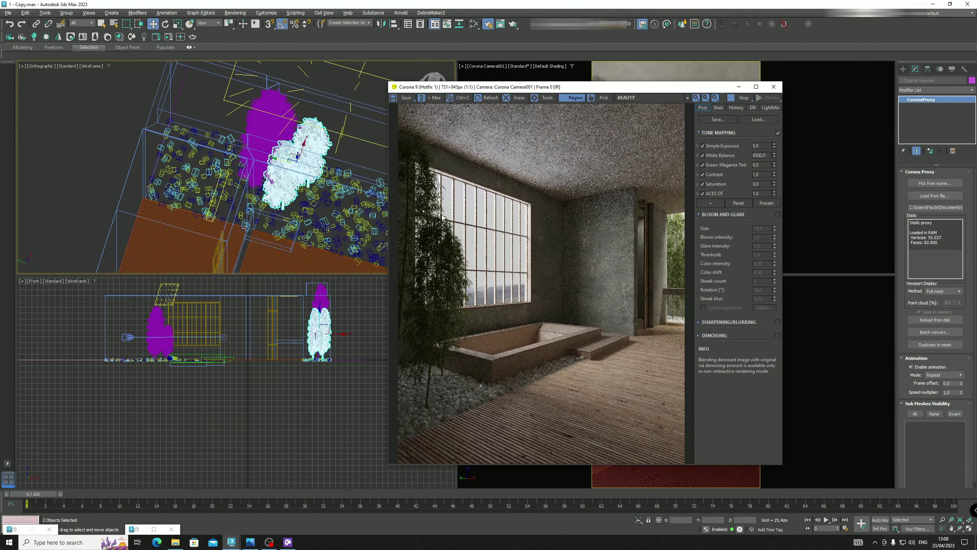
{"action": "left_click_drag", "start_coordinate": [697, 89], "coordinate": [650, 89]}
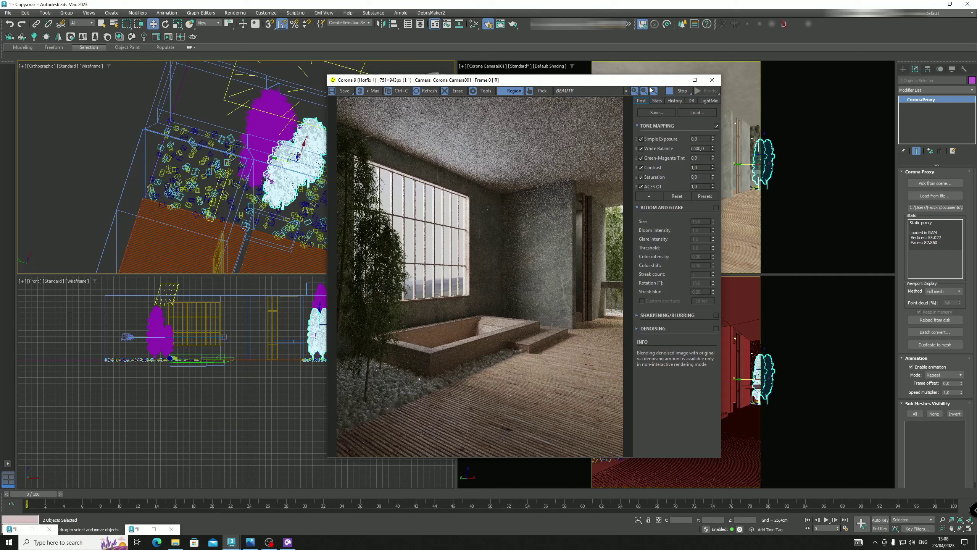
{"action": "left_click", "coordinate": [678, 80]}
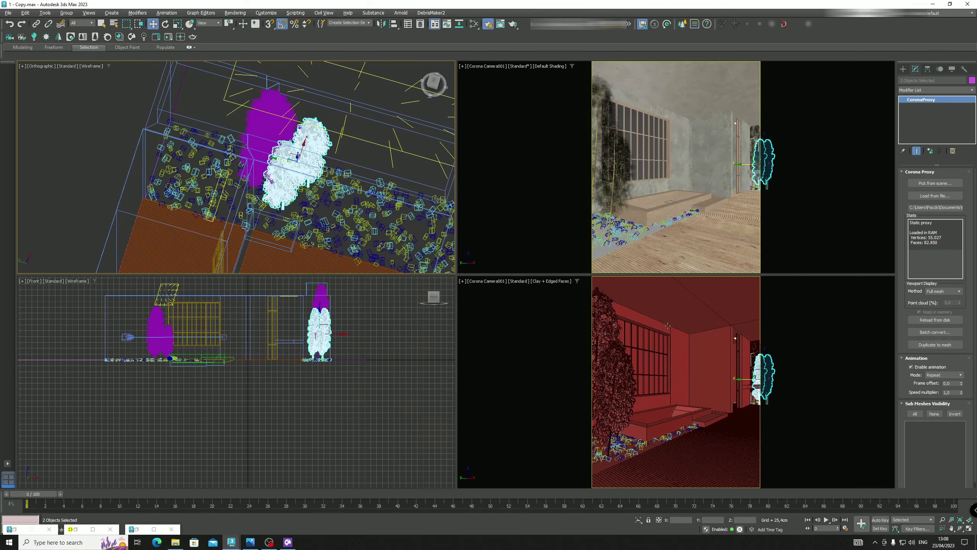
Maximize the clay camera view and browse the liked Chaos Cosmos furniture categories through to Accessories
{"action": "left_click", "coordinate": [642, 313]}
{"action": "key", "text": "alt+w"}
{"action": "left_click", "coordinate": [288, 542]}
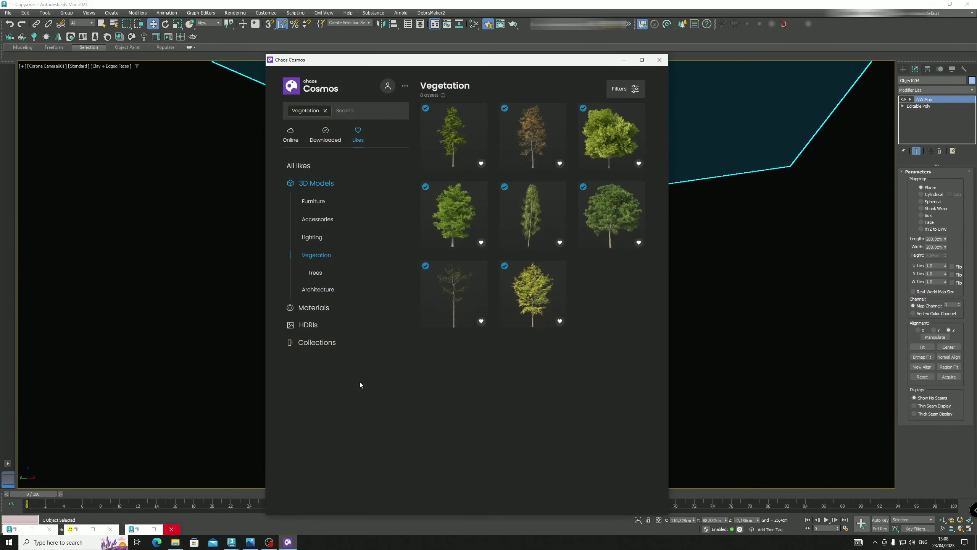
{"action": "left_click", "coordinate": [317, 205]}
{"action": "left_click", "coordinate": [348, 221]}
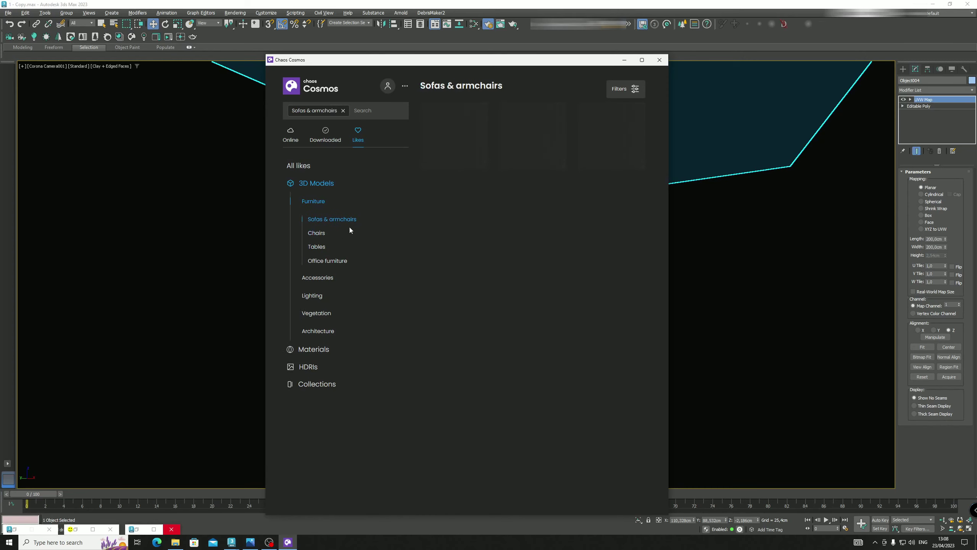
{"action": "left_click", "coordinate": [319, 234]}
{"action": "left_click", "coordinate": [339, 249]}
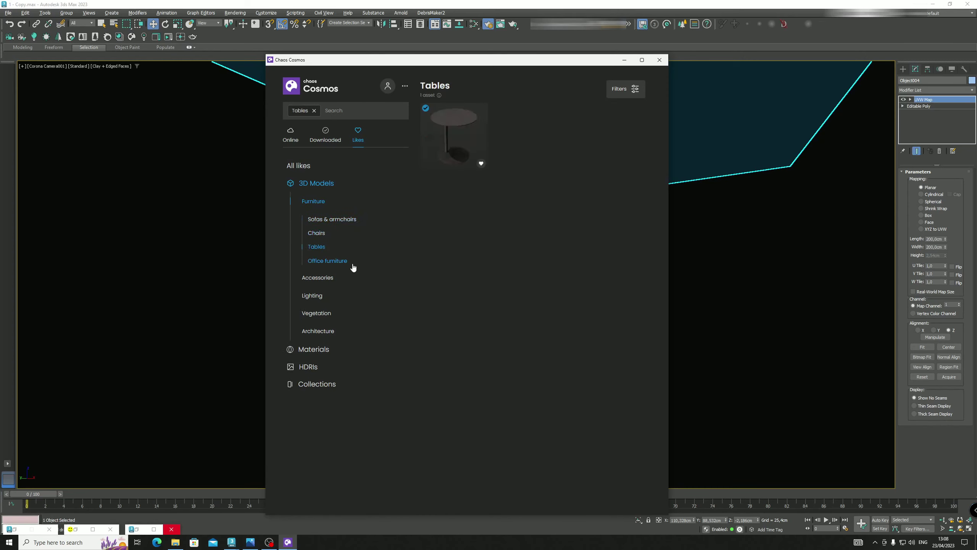
{"action": "left_click", "coordinate": [345, 263]}
{"action": "left_click", "coordinate": [325, 279]}
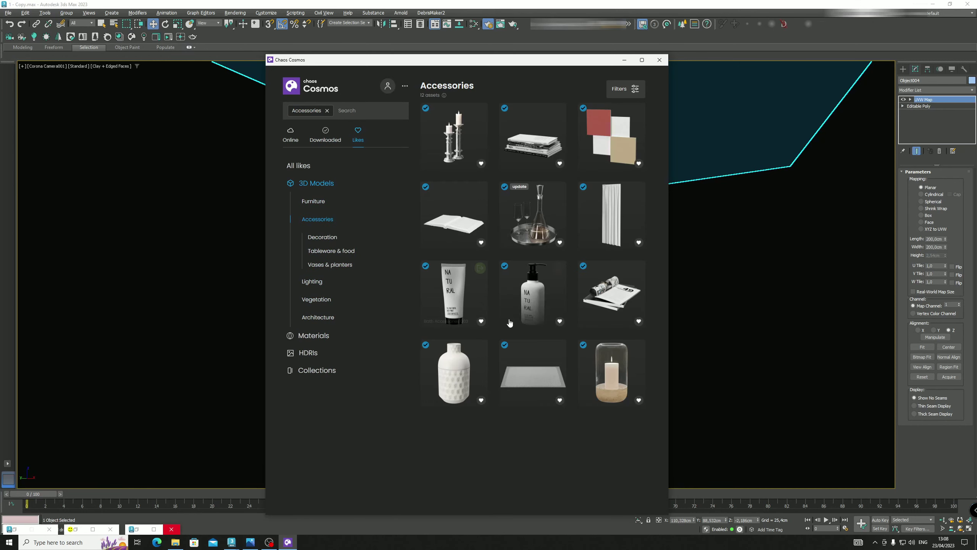
Place the Books 002 model from Chaos Cosmos on the bathtub's front ledge and scale it down uniformly
{"action": "left_click_drag", "start_coordinate": [536, 61], "coordinate": [283, 92]}
{"action": "left_click_drag", "start_coordinate": [459, 345], "coordinate": [459, 346]}
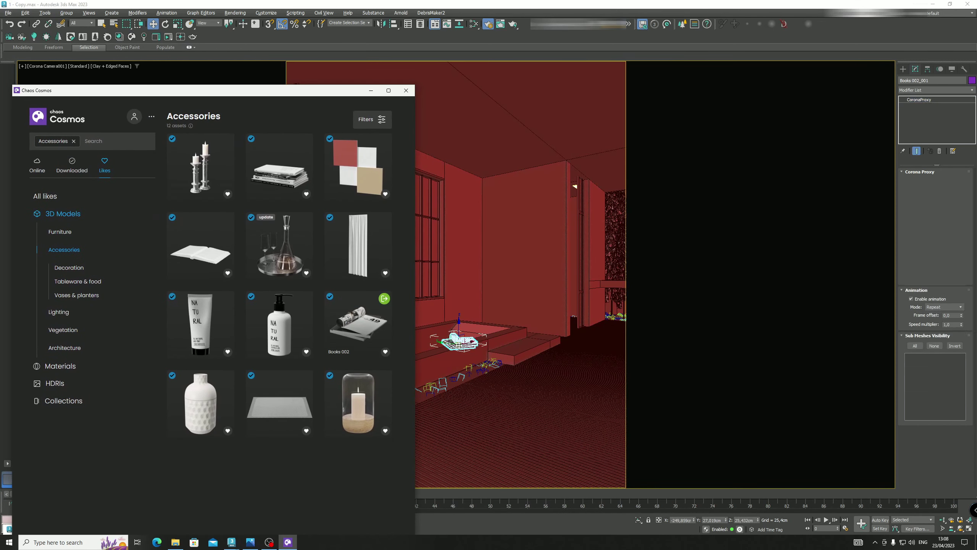
{"action": "left_click", "coordinate": [459, 347]}
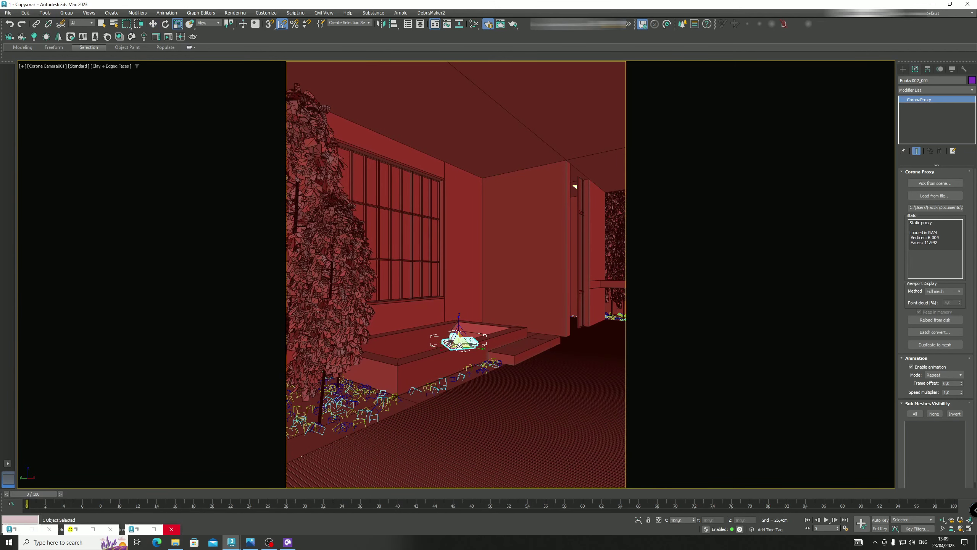
{"action": "left_click_drag", "start_coordinate": [457, 346], "coordinate": [467, 380]}
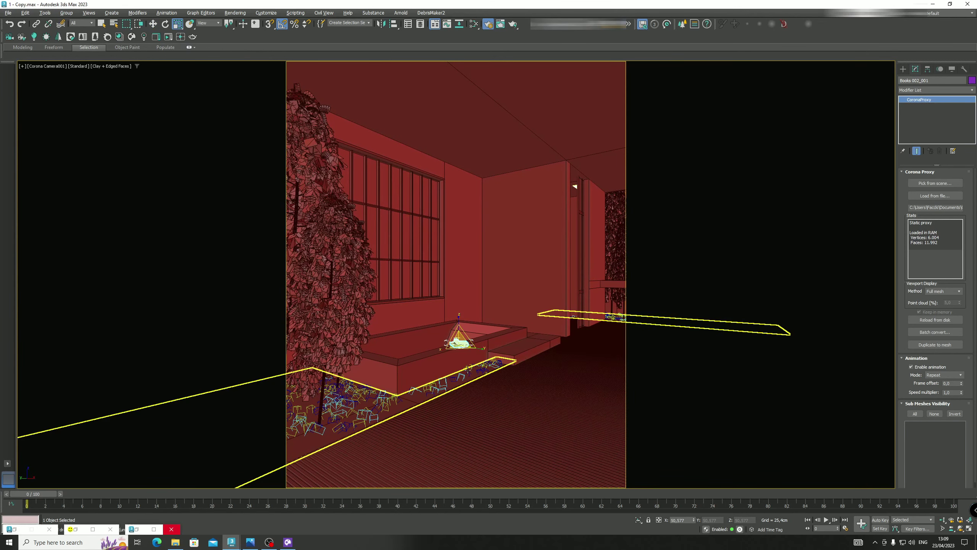
Place the Bath Accessories 002 bottle and Bath Accessories 003 tube from Chaos Cosmos on the step beside the bathtub
{"action": "left_click", "coordinate": [288, 541]}
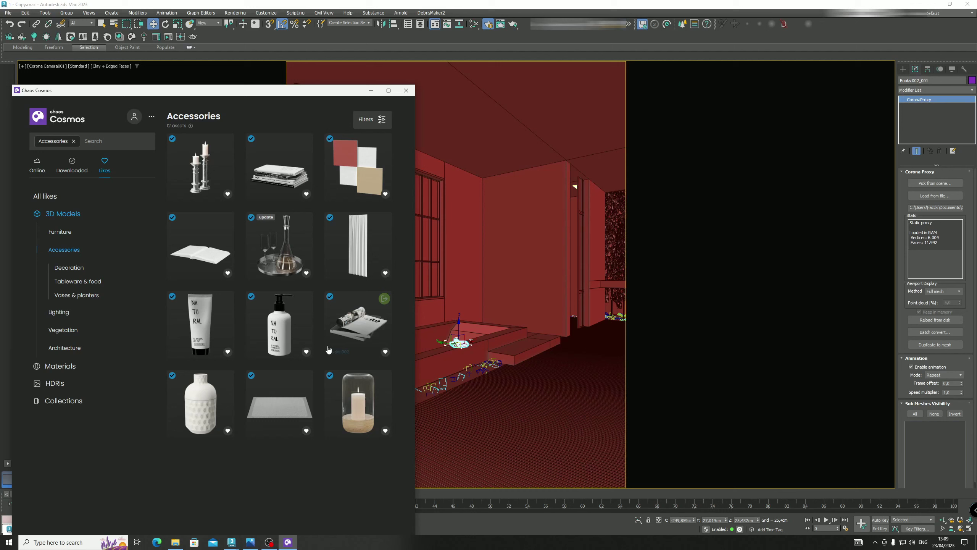
{"action": "left_click_drag", "start_coordinate": [279, 323], "coordinate": [516, 355]}
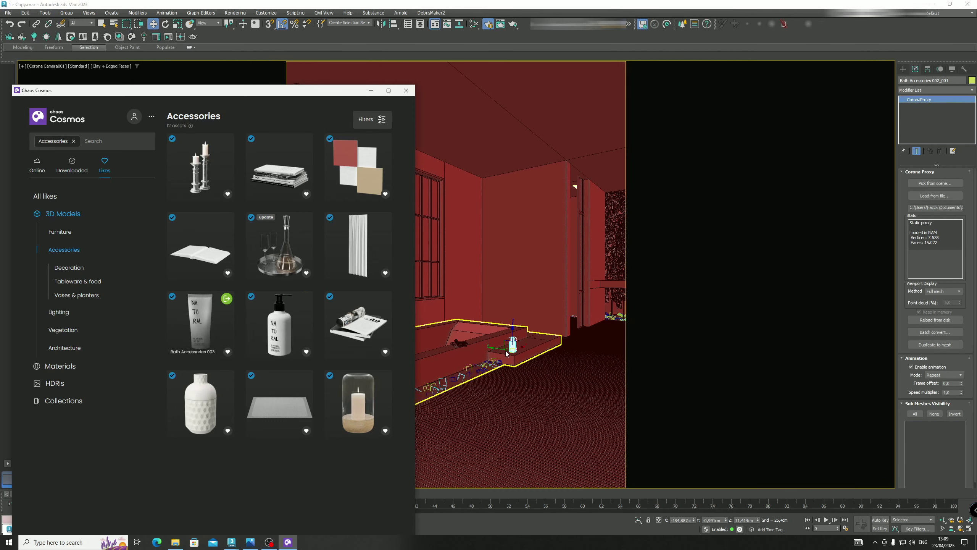
{"action": "left_click_drag", "start_coordinate": [506, 354], "coordinate": [505, 353]}
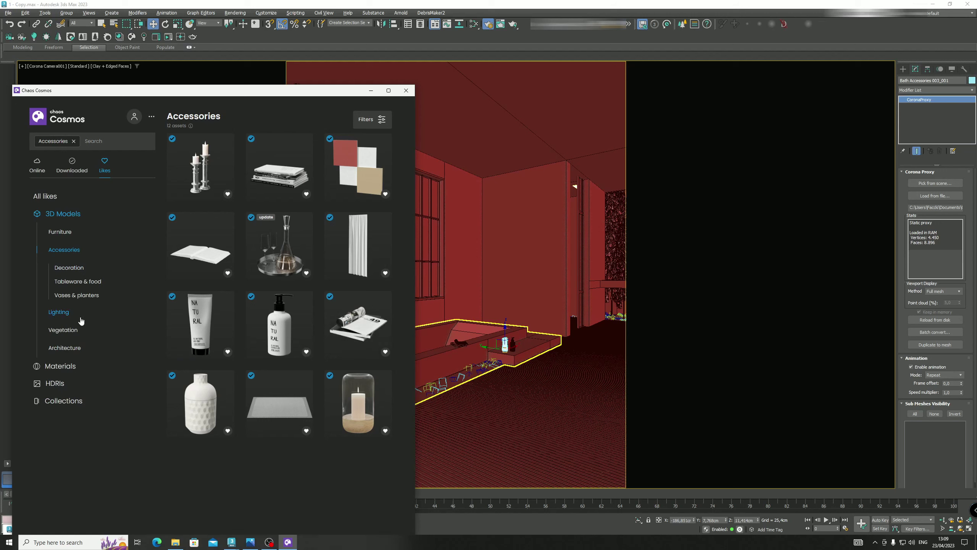
Browse the liked Tableware, Vases and Lighting categories in Chaos Cosmos, then open the online Decoration models under Accessories
{"action": "left_click", "coordinate": [74, 271]}
{"action": "left_click", "coordinate": [87, 282]}
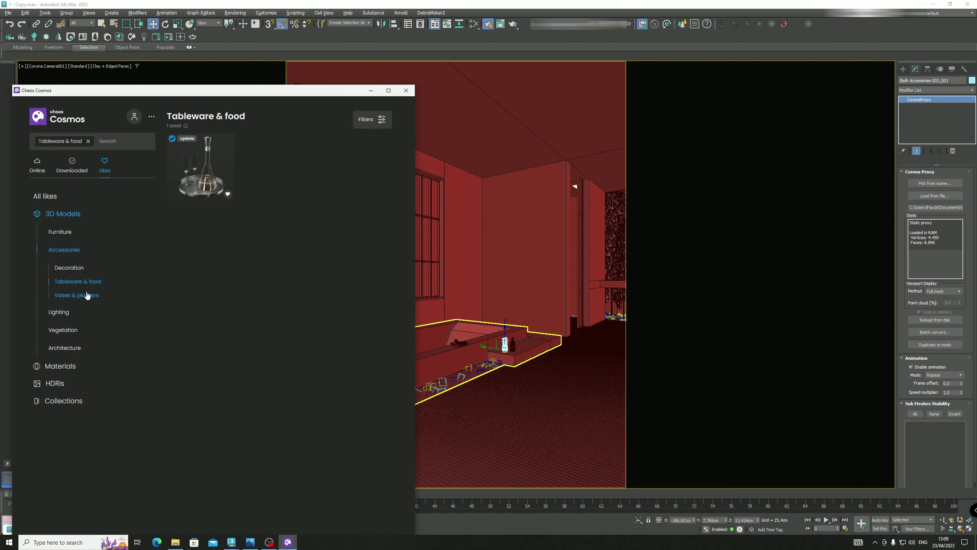
{"action": "left_click", "coordinate": [89, 295]}
{"action": "left_click", "coordinate": [61, 315]}
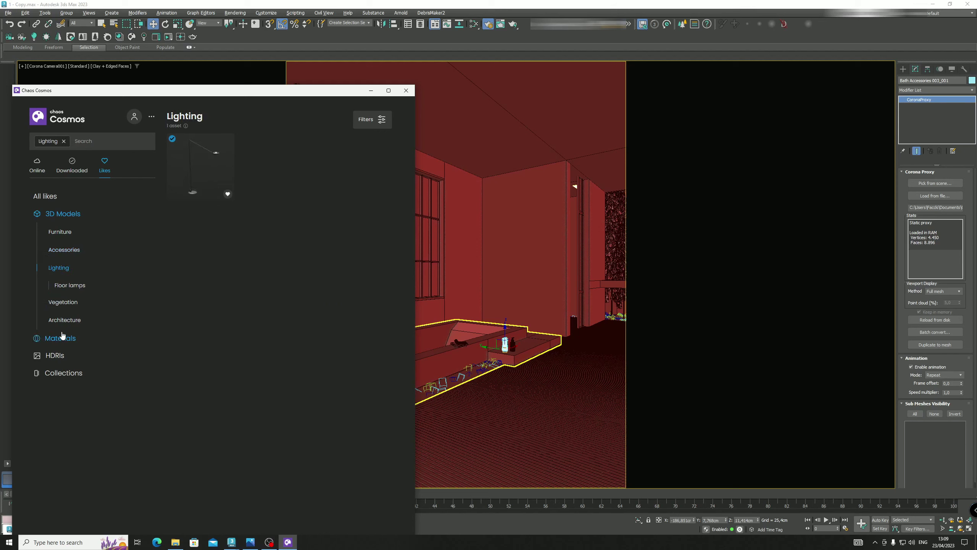
{"action": "left_click", "coordinate": [35, 164]}
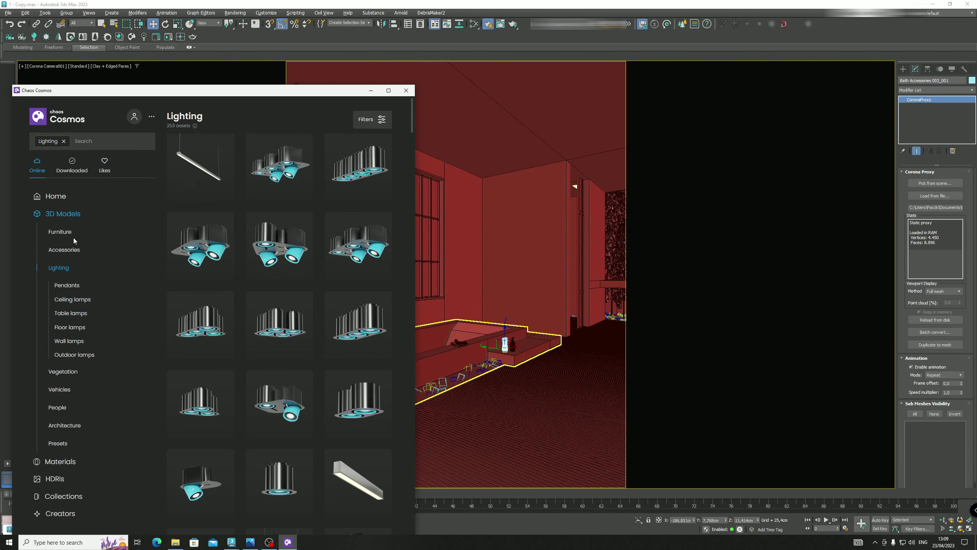
{"action": "scroll", "coordinate": [92, 367], "scroll_direction": "down", "scroll_amount": 5}
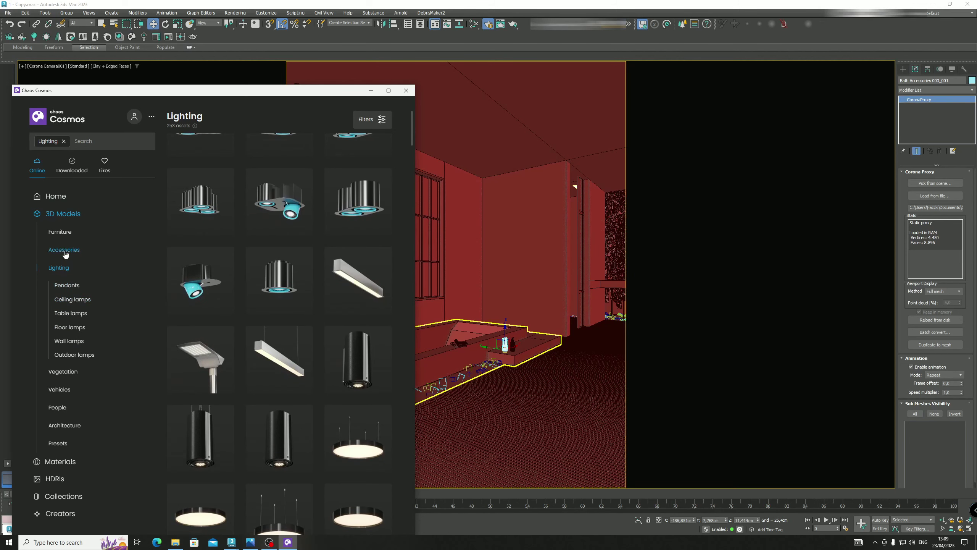
{"action": "left_click", "coordinate": [61, 231]}
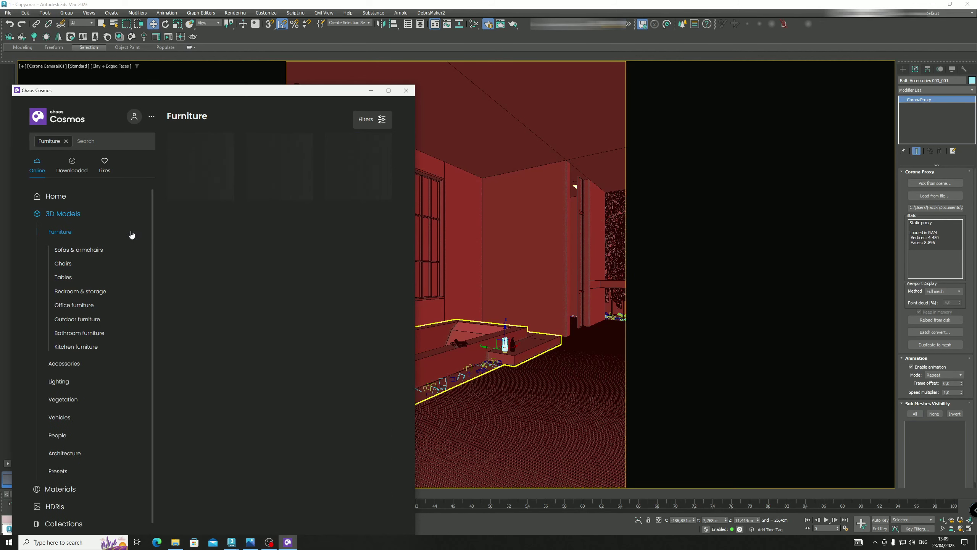
{"action": "left_click", "coordinate": [73, 366]}
{"action": "left_click", "coordinate": [69, 267]}
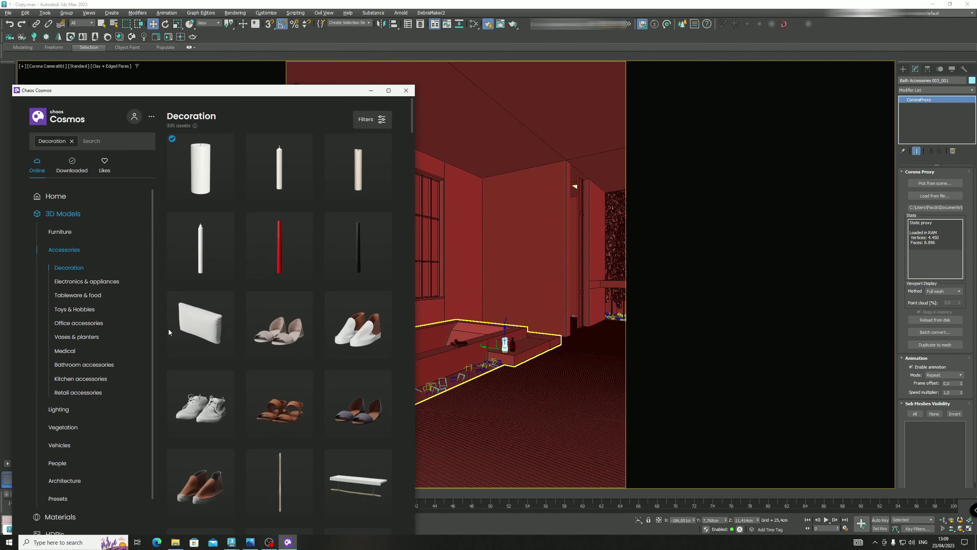
Find the Faucet 001 model in the online Decoration category and place it on the bathtub's window-side ledge
{"action": "scroll", "coordinate": [204, 334], "scroll_direction": "down", "scroll_amount": 5}
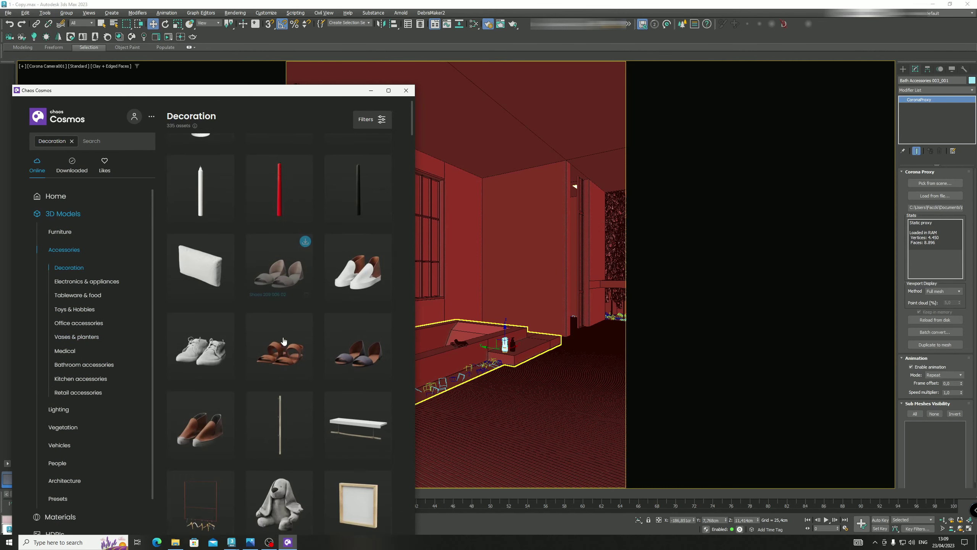
{"action": "scroll", "coordinate": [283, 339], "scroll_direction": "down", "scroll_amount": 15}
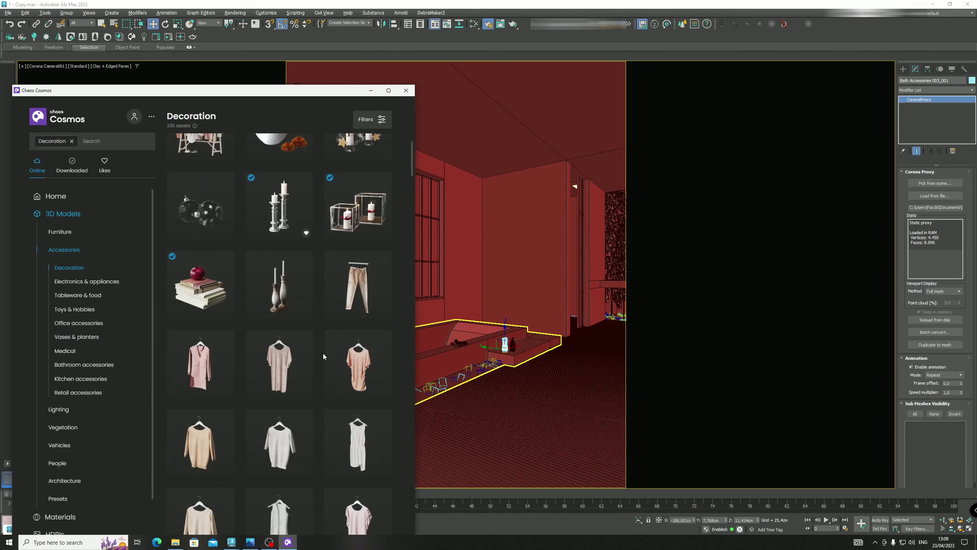
{"action": "scroll", "coordinate": [302, 342], "scroll_direction": "down", "scroll_amount": 15}
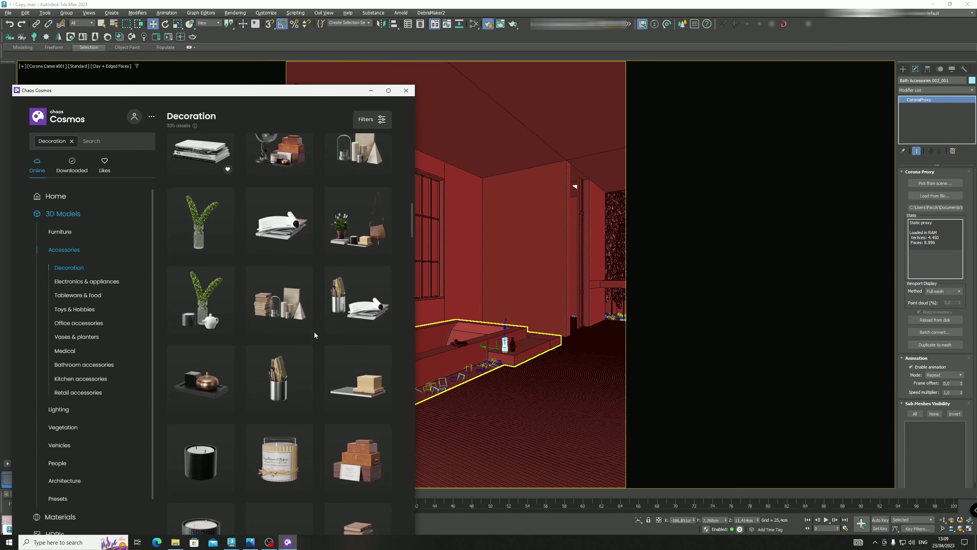
{"action": "scroll", "coordinate": [317, 336], "scroll_direction": "down", "scroll_amount": 15}
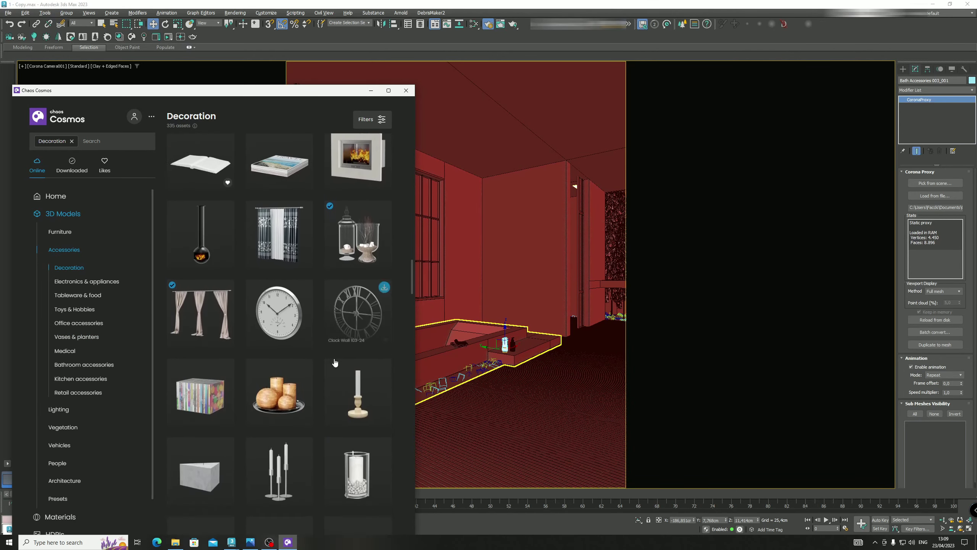
{"action": "scroll", "coordinate": [335, 362], "scroll_direction": "down", "scroll_amount": 15}
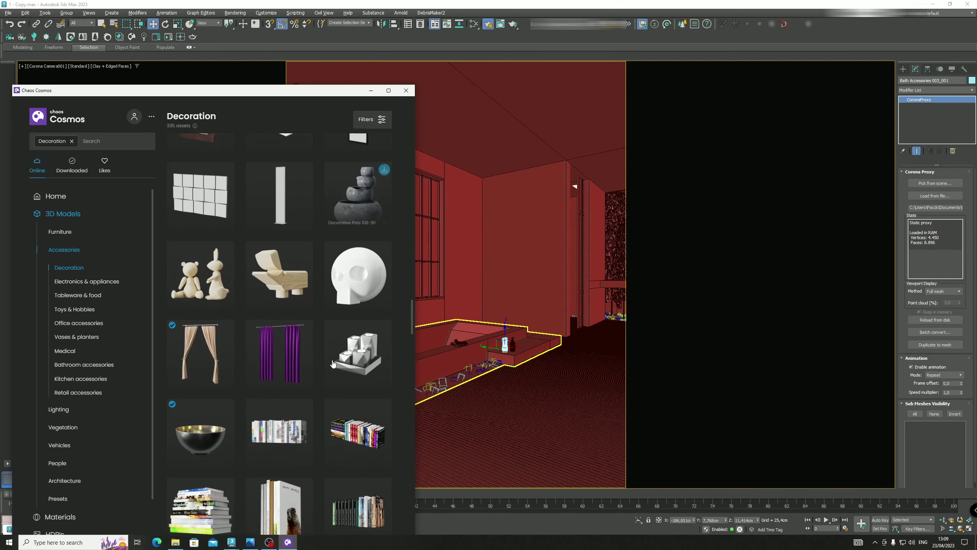
{"action": "scroll", "coordinate": [333, 364], "scroll_direction": "down", "scroll_amount": 15}
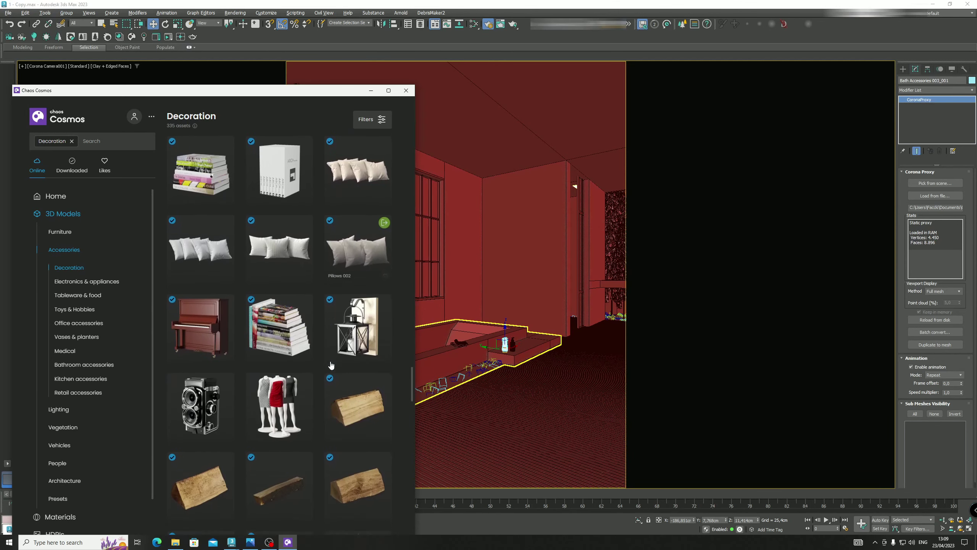
{"action": "scroll", "coordinate": [330, 365], "scroll_direction": "down", "scroll_amount": 8}
{"action": "left_click_drag", "start_coordinate": [347, 325], "coordinate": [406, 328]}
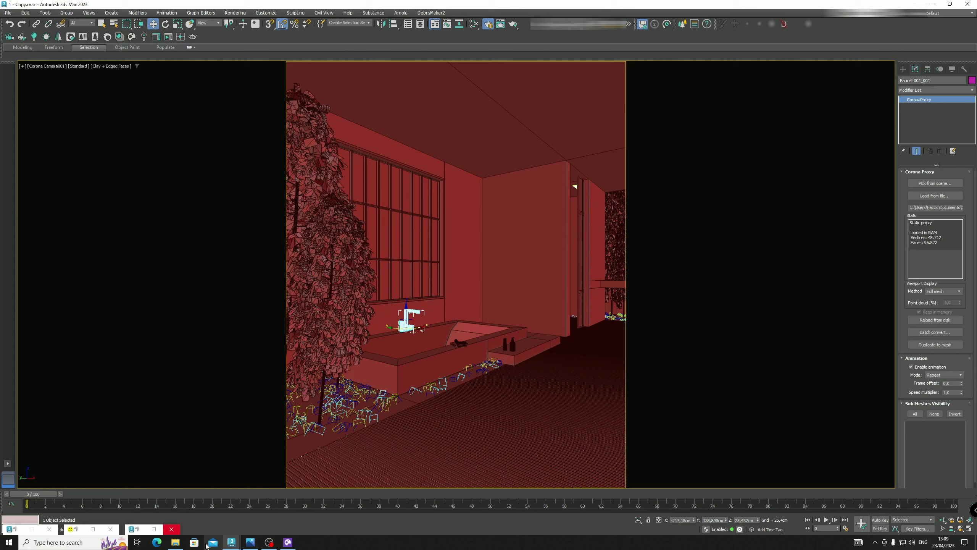
Place the Candle White 37-07 model from Chaos Cosmos on the window-side ledge beside the faucet and minimize the asset browser
{"action": "left_click", "coordinate": [288, 543]}
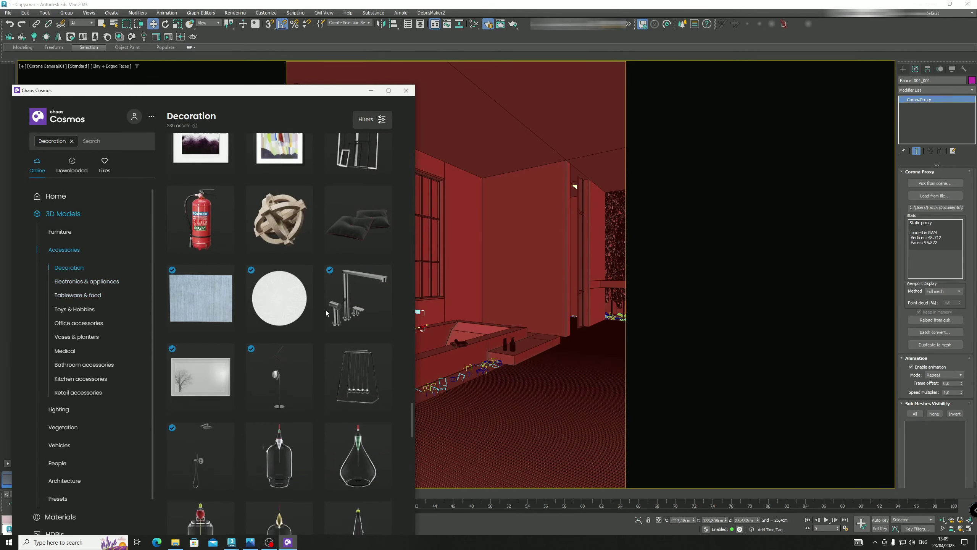
{"action": "scroll", "coordinate": [320, 305], "scroll_direction": "up", "scroll_amount": 10}
{"action": "scroll", "coordinate": [319, 303], "scroll_direction": "up", "scroll_amount": 10}
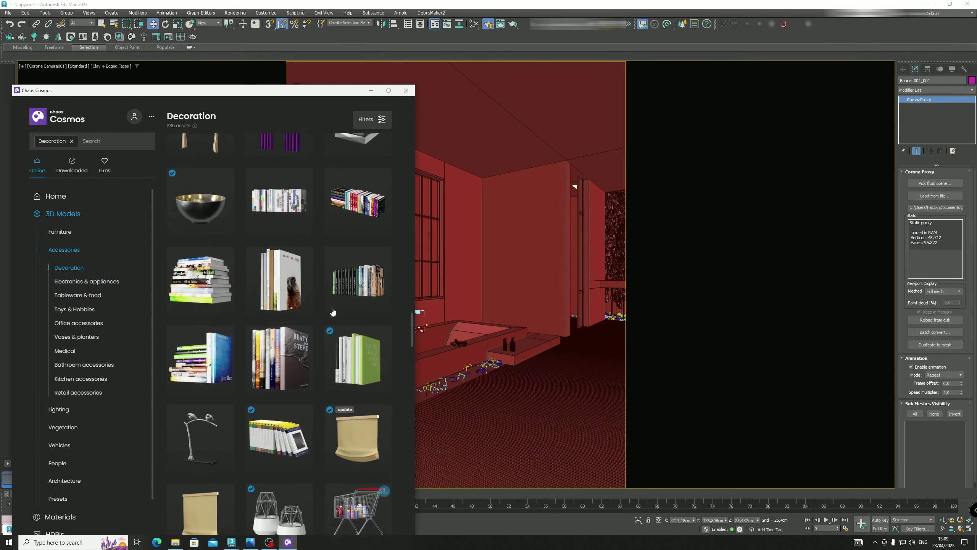
{"action": "scroll", "coordinate": [335, 320], "scroll_direction": "up", "scroll_amount": 10}
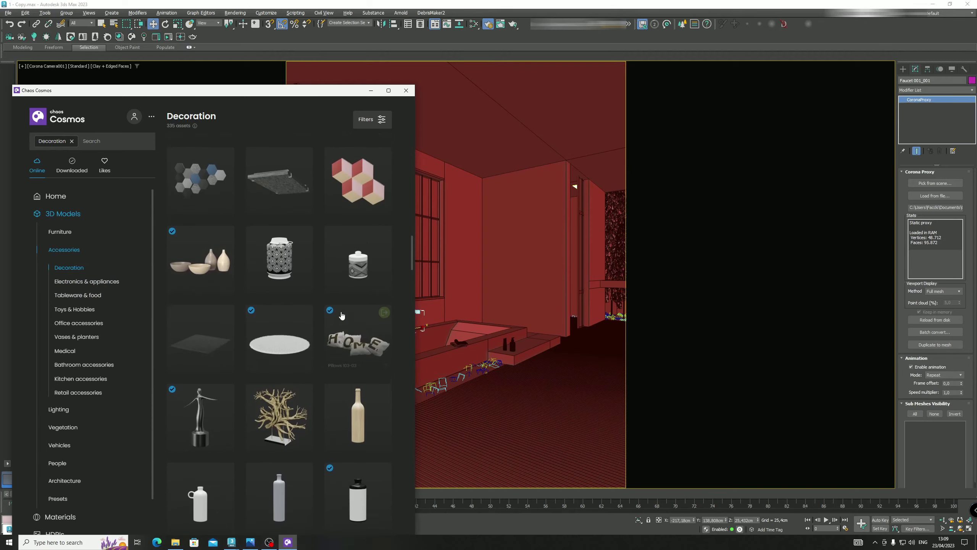
{"action": "scroll", "coordinate": [324, 320], "scroll_direction": "up", "scroll_amount": 10}
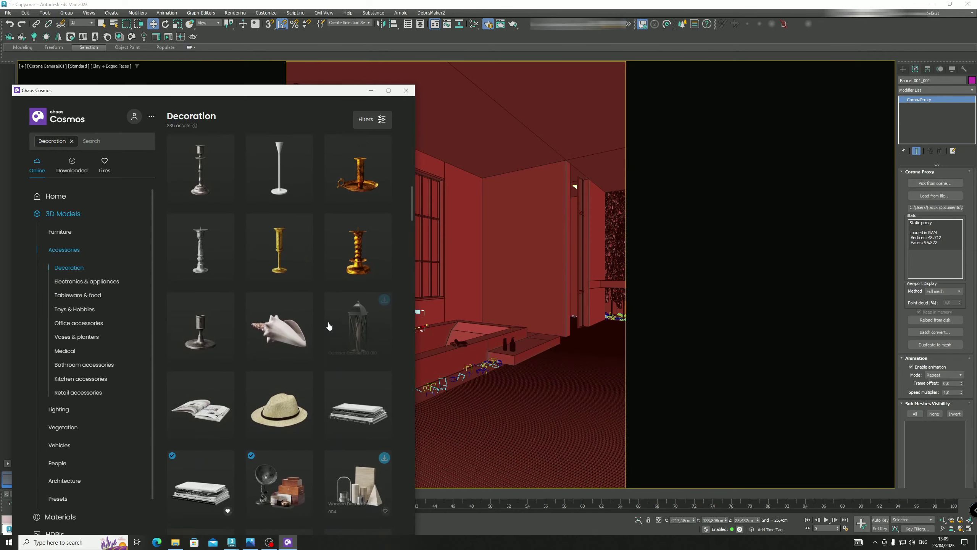
{"action": "scroll", "coordinate": [314, 316], "scroll_direction": "up", "scroll_amount": 10}
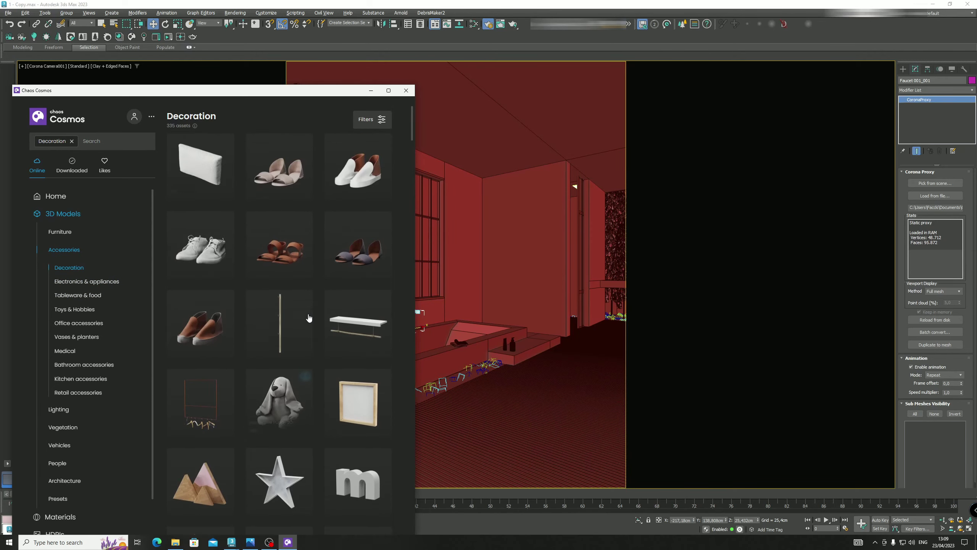
{"action": "left_click_drag", "start_coordinate": [339, 236], "coordinate": [494, 333]}
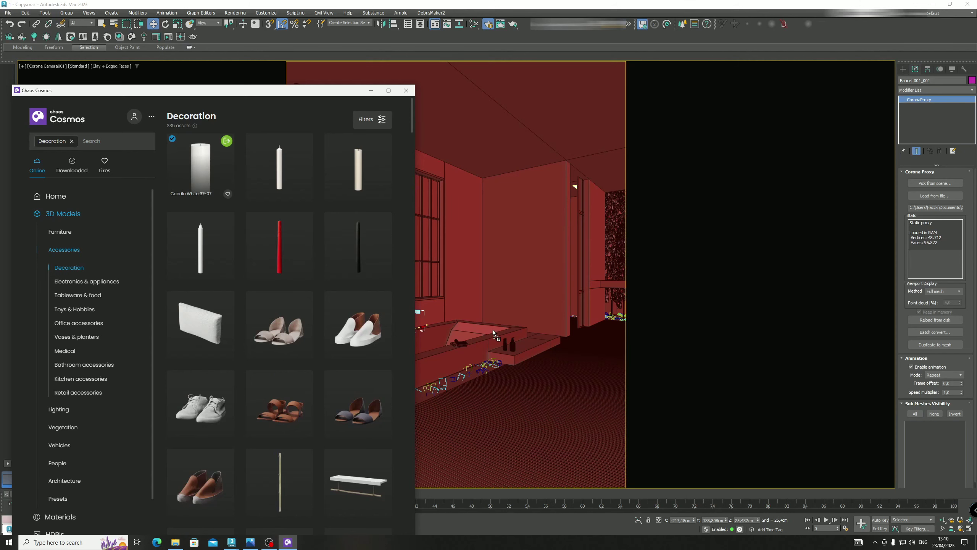
{"action": "left_click_drag", "start_coordinate": [438, 323], "coordinate": [439, 324]}
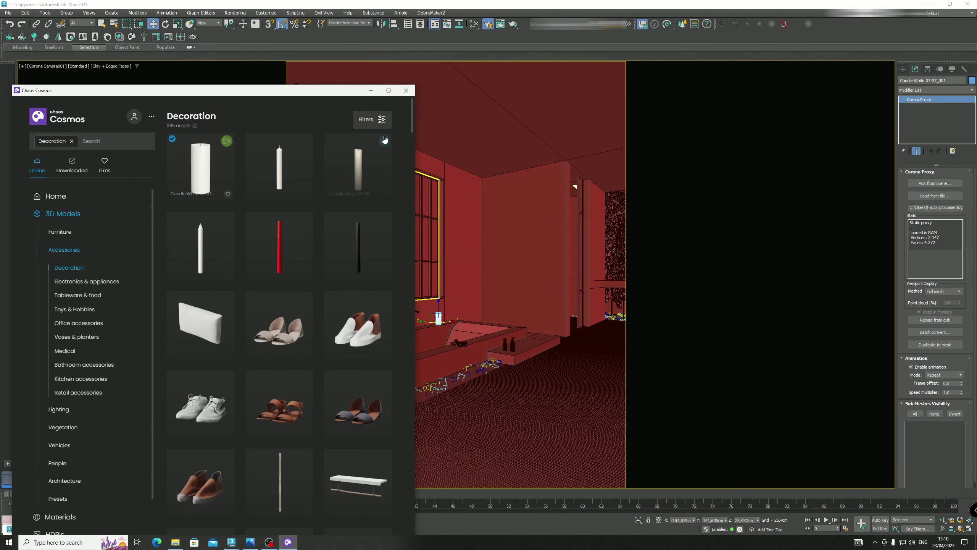
{"action": "left_click", "coordinate": [372, 91]}
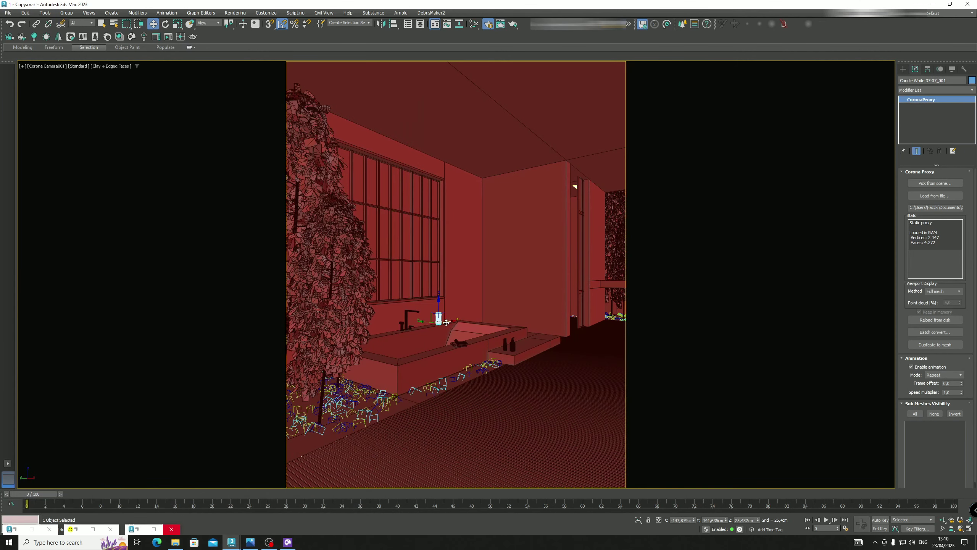
Clone the white candle, offset the copy along the ledge towards the faucet and scale it down uniformly
{"action": "key", "text": "ctrl+v"}
{"action": "left_click", "coordinate": [495, 307]}
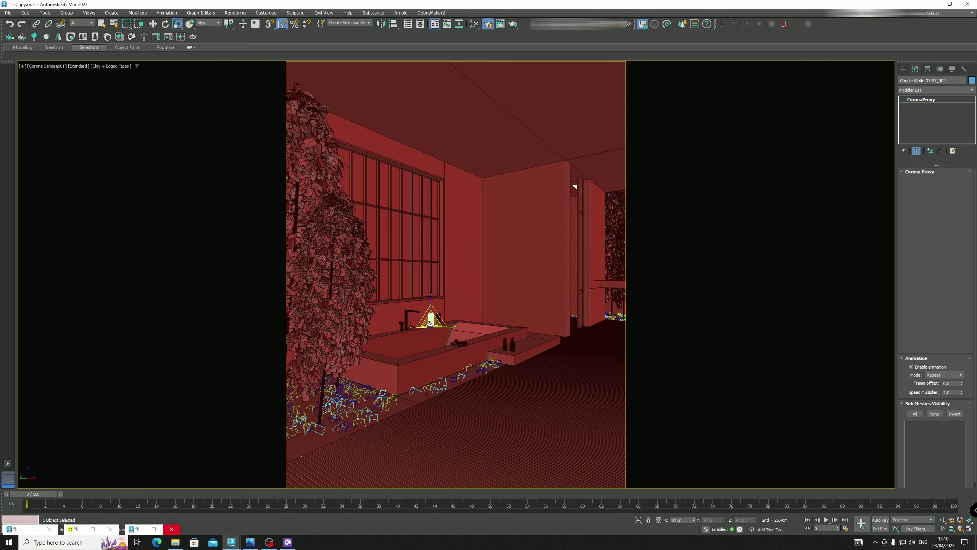
{"action": "key", "text": "r"}
{"action": "left_click_drag", "start_coordinate": [433, 329], "coordinate": [433, 332]}
{"action": "key", "text": "w"}
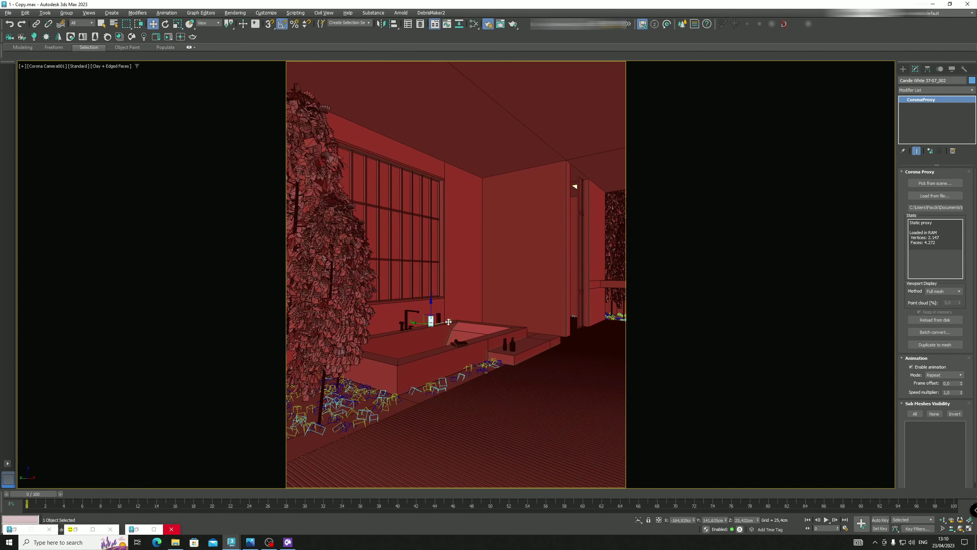
Check both candles up close in a perspective view and move the faucet slightly away from the window wall
{"action": "left_click", "coordinate": [439, 320], "text": "ctrl"}
{"action": "key", "text": "p"}
{"action": "key", "text": "z"}
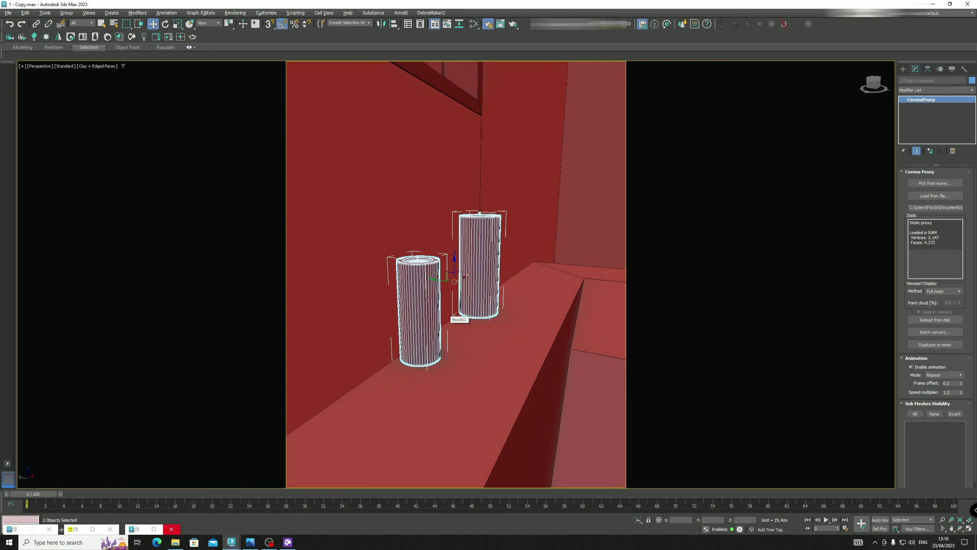
{"action": "scroll", "coordinate": [476, 302], "scroll_direction": "down", "scroll_amount": 5}
{"action": "middle_click_drag", "start_coordinate": [476, 302], "coordinate": [437, 285]}
{"action": "left_click", "coordinate": [374, 328]}
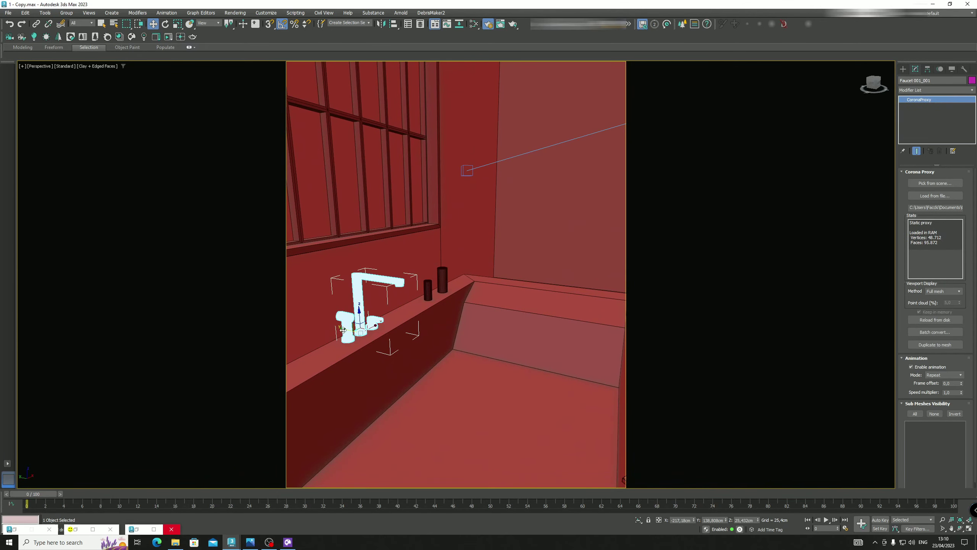
{"action": "scroll", "coordinate": [376, 333], "scroll_direction": "down", "scroll_amount": 6}
{"action": "scroll", "coordinate": [375, 336], "scroll_direction": "up", "scroll_amount": 10}
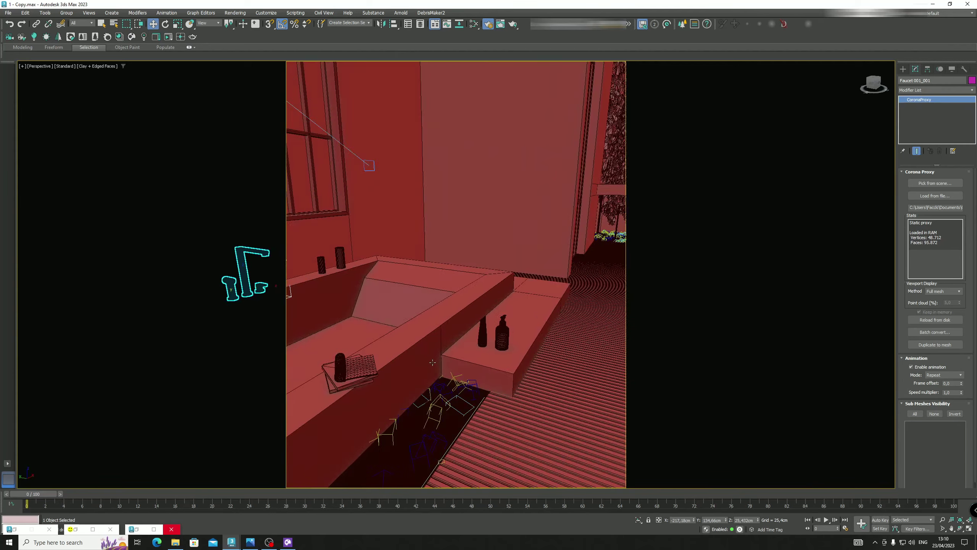
Fine-tune the placement of the books on the front ledge and of the bottle and tube on the bathtub's step
{"action": "left_click", "coordinate": [351, 381]}
{"action": "left_click_drag", "start_coordinate": [351, 381], "coordinate": [494, 344]}
{"action": "scroll", "coordinate": [493, 344], "scroll_direction": "down", "scroll_amount": 3}
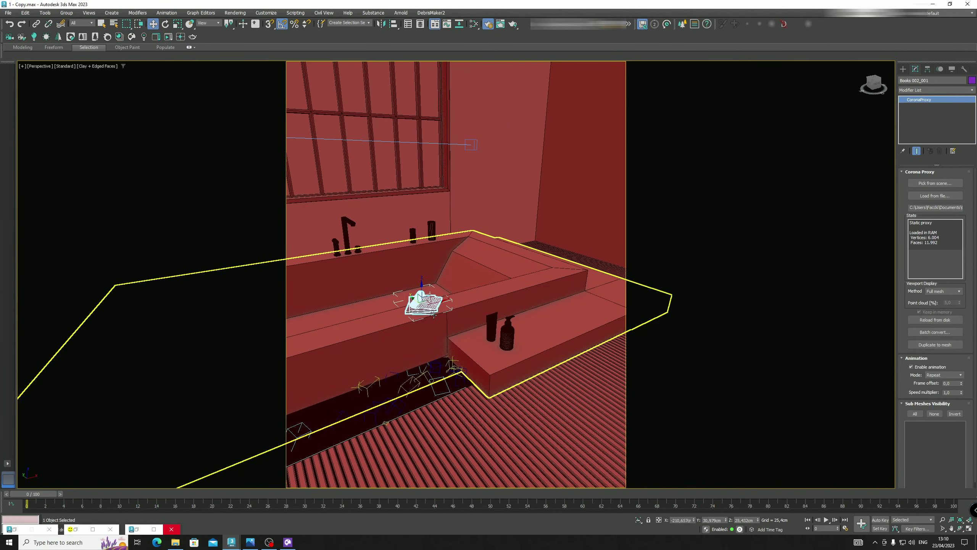
{"action": "middle_click_drag", "start_coordinate": [493, 344], "coordinate": [472, 356], "text": "alt"}
{"action": "left_click", "coordinate": [503, 345]}
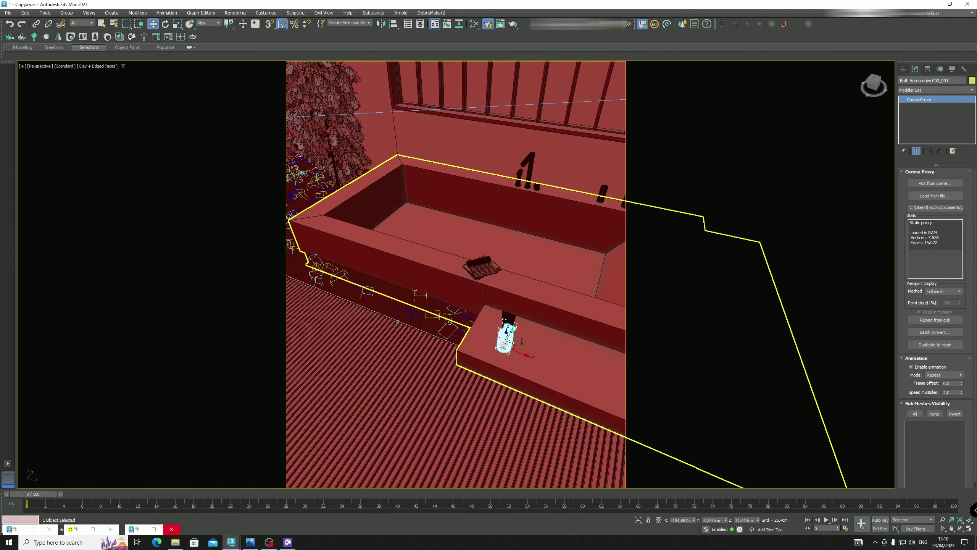
{"action": "mouse_move", "coordinate": [515, 344]}
{"action": "left_mouse_down"}
{"action": "mouse_move", "coordinate": [493, 336]}
{"action": "mouse_move", "coordinate": [511, 337]}
{"action": "left_mouse_up"}
{"action": "left_click", "coordinate": [514, 333]}
{"action": "middle_click_drag", "start_coordinate": [511, 340], "coordinate": [492, 352], "text": "alt"}
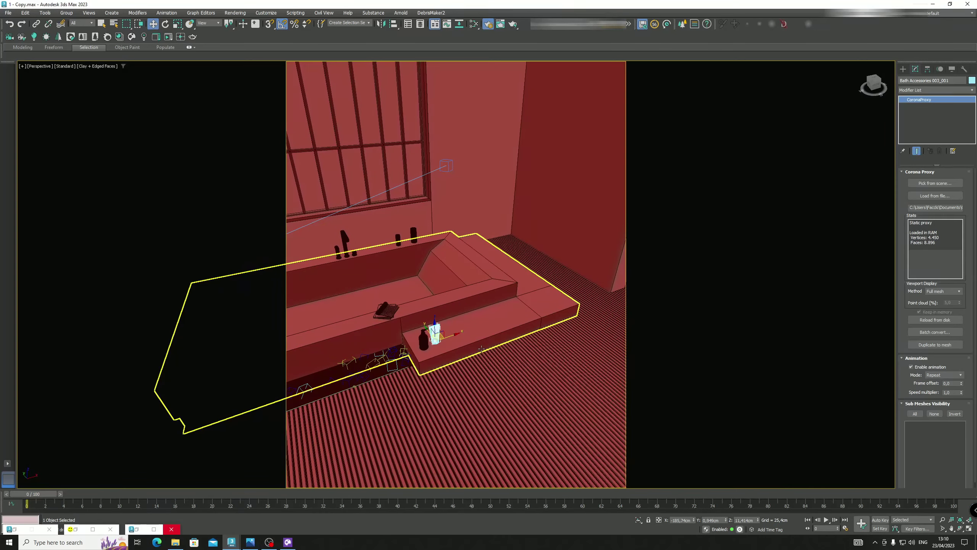
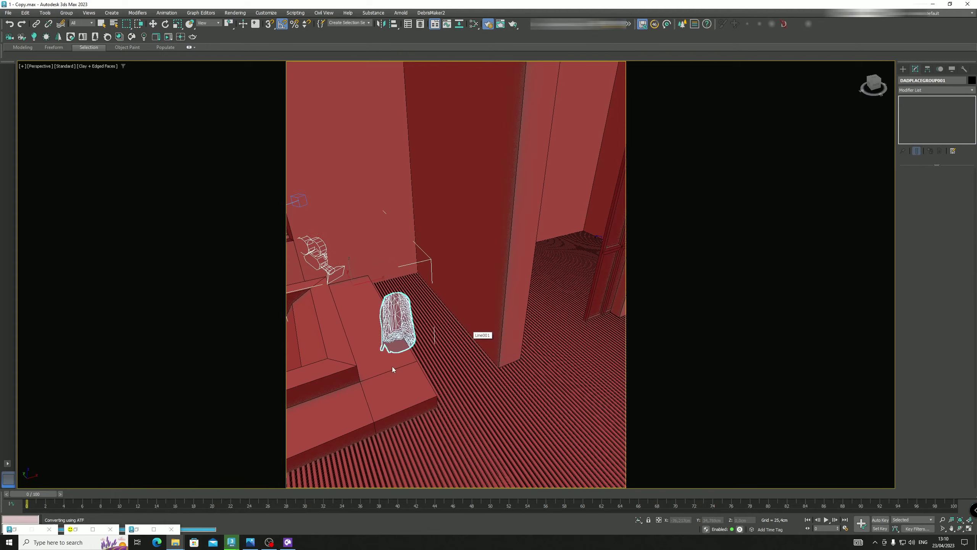
Delete the DefaultCamera that came in with the imported accessory next to the bathtub
{"action": "middle_click_drag", "start_coordinate": [393, 366], "coordinate": [519, 305], "text": "alt"}
{"action": "scroll", "coordinate": [532, 303], "scroll_direction": "down", "scroll_amount": 3}
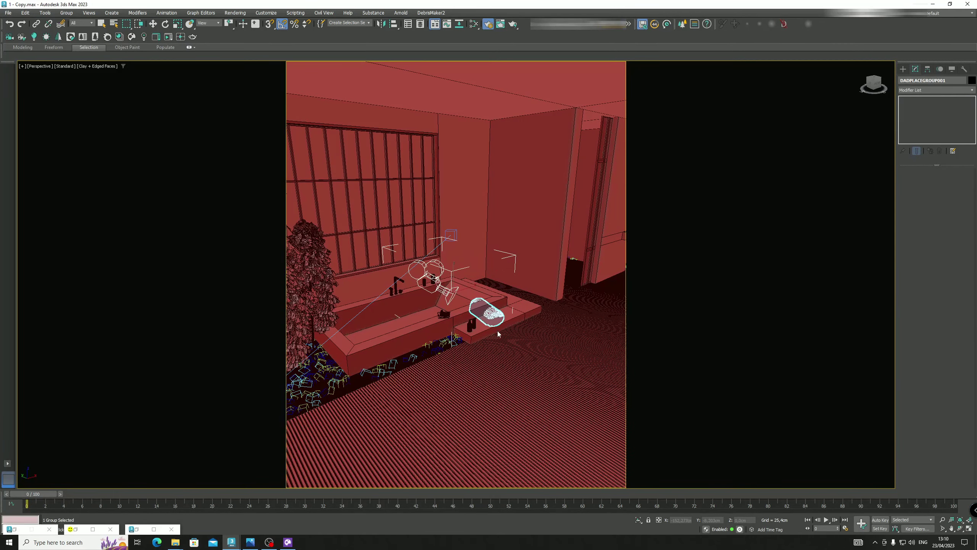
{"action": "key", "text": "w"}
{"action": "left_click", "coordinate": [430, 280]}
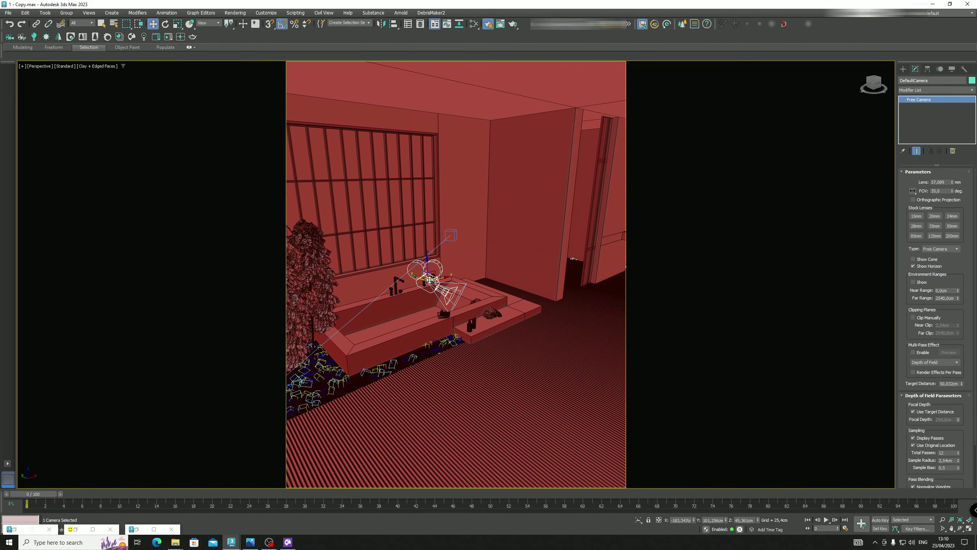
{"action": "key", "text": "Delete"}
Scale the imported BA-AC-0007-LOD00b accessory down uniformly to about 46%
{"action": "scroll", "coordinate": [511, 299], "scroll_direction": "up", "scroll_amount": 3}
{"action": "left_click", "coordinate": [478, 326]}
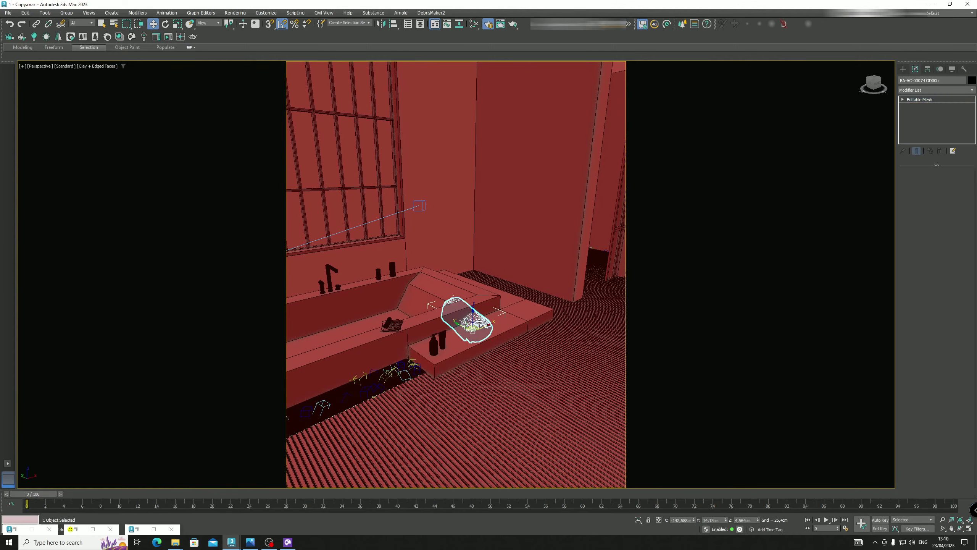
{"action": "scroll", "coordinate": [478, 326], "scroll_direction": "up", "scroll_amount": 4}
{"action": "key", "text": "r"}
{"action": "left_click_drag", "start_coordinate": [470, 334], "coordinate": [476, 383]}
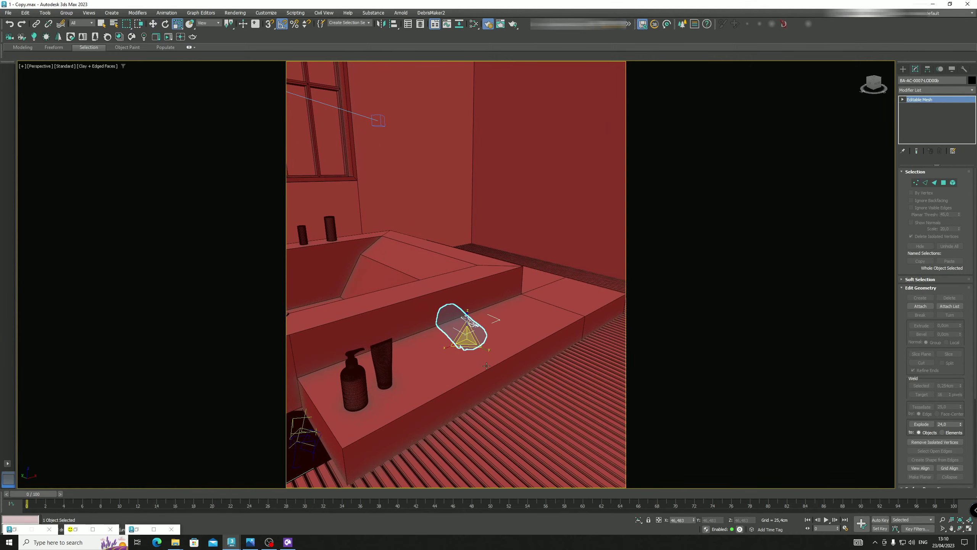
Raise the BA-AC-0007-LOD00b accessory to the top of the step beside the bathtub
{"action": "key", "text": "w"}
{"action": "middle_click_drag", "start_coordinate": [488, 338], "coordinate": [436, 330], "text": "alt"}
{"action": "mouse_move", "coordinate": [444, 317]}
{"action": "left_mouse_down"}
{"action": "mouse_move", "coordinate": [444, 285]}
{"action": "mouse_move", "coordinate": [443, 300]}
{"action": "left_mouse_up"}
{"action": "middle_click_drag", "start_coordinate": [443, 300], "coordinate": [458, 319], "text": "alt"}
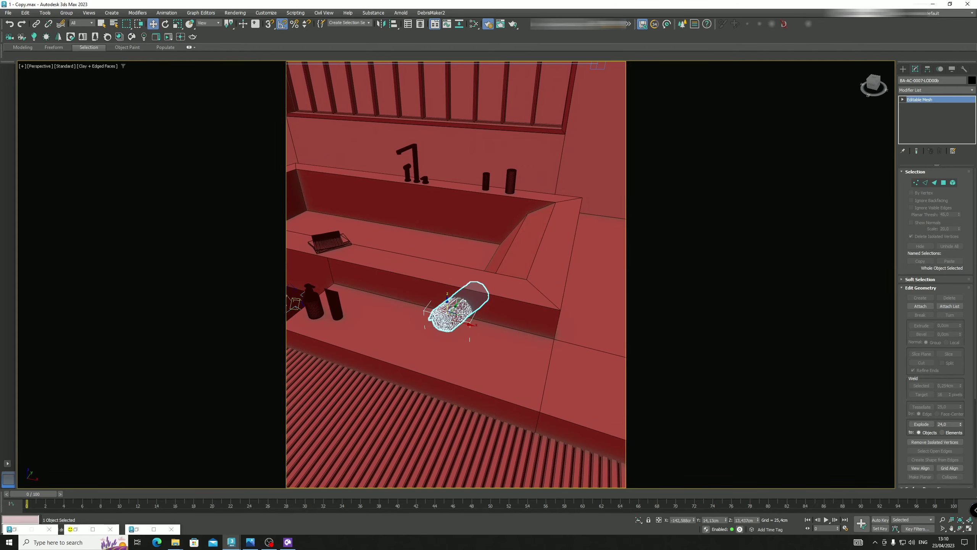
Move the BA-AC-0007-LOD00b accessory next to the bottle and tube on the bathtub's step and rotate it to face outward at an angle
{"action": "left_click_drag", "start_coordinate": [457, 312], "coordinate": [371, 346]}
{"action": "key", "text": "e"}
{"action": "middle_click_drag", "start_coordinate": [371, 345], "coordinate": [477, 329], "text": "alt"}
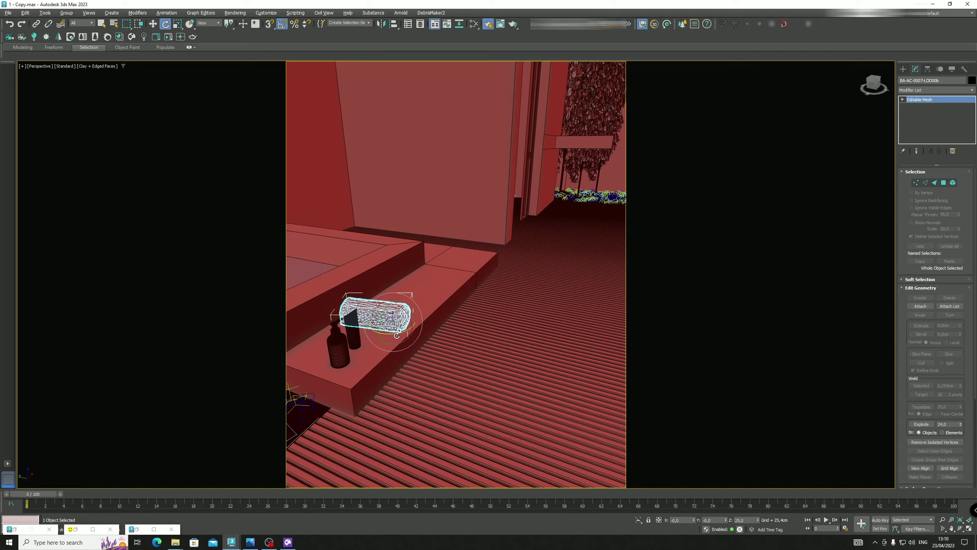
{"action": "middle_click_drag", "start_coordinate": [397, 336], "coordinate": [385, 331], "text": "alt"}
{"action": "key", "text": "r"}
{"action": "key", "text": "w"}
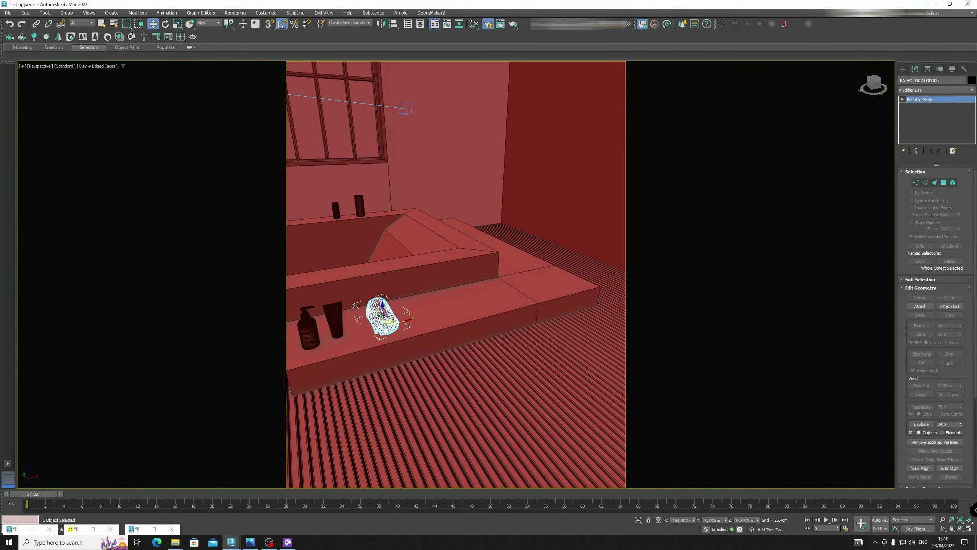
{"action": "left_click_drag", "start_coordinate": [402, 322], "coordinate": [387, 328]}
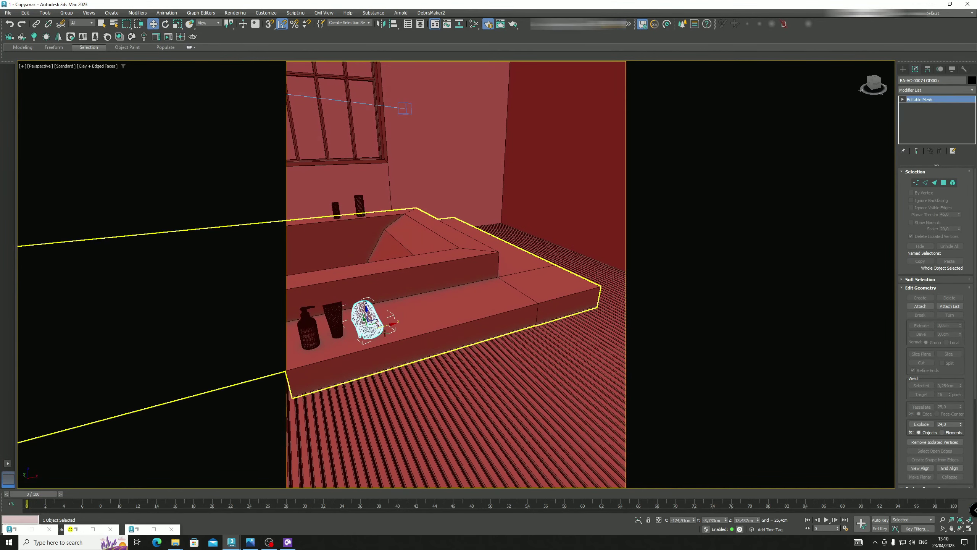
Run an interactive Corona render of the perspective view in a smaller frame buffer window beside the viewport
{"action": "left_click", "coordinate": [143, 532]}
{"action": "scroll", "coordinate": [278, 272], "scroll_direction": "down", "scroll_amount": 5}
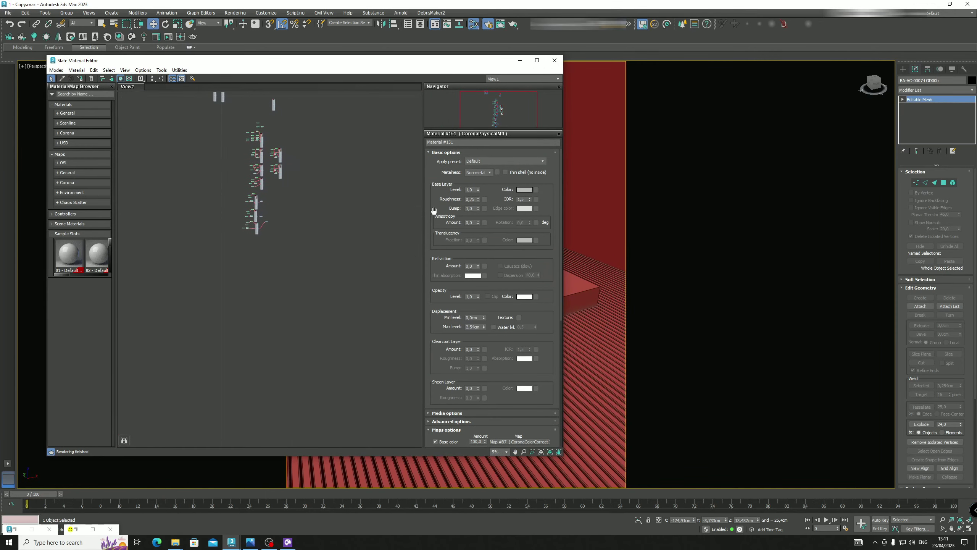
{"action": "left_click", "coordinate": [520, 60]}
{"action": "left_click", "coordinate": [89, 529]}
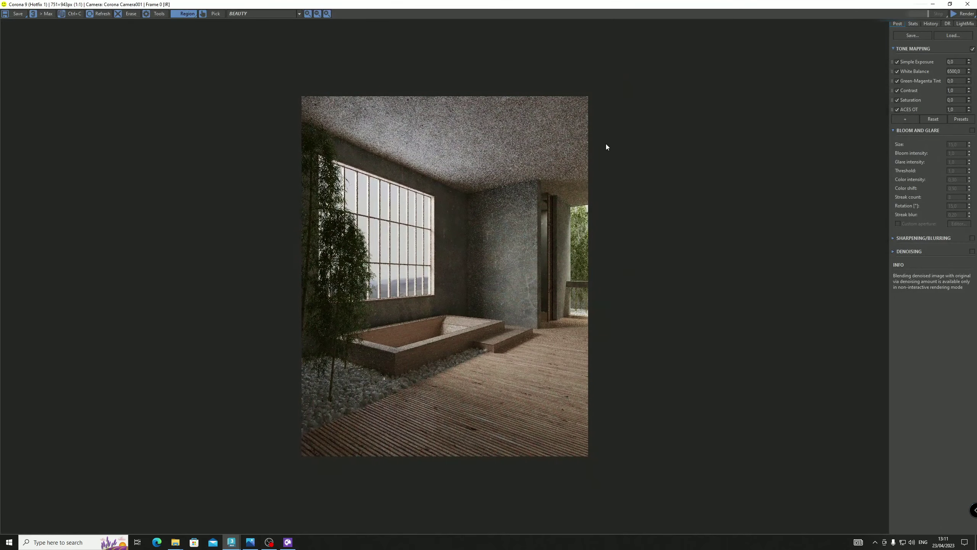
{"action": "left_click_drag", "start_coordinate": [803, 5], "coordinate": [670, 75]}
{"action": "mouse_move", "coordinate": [818, 84]}
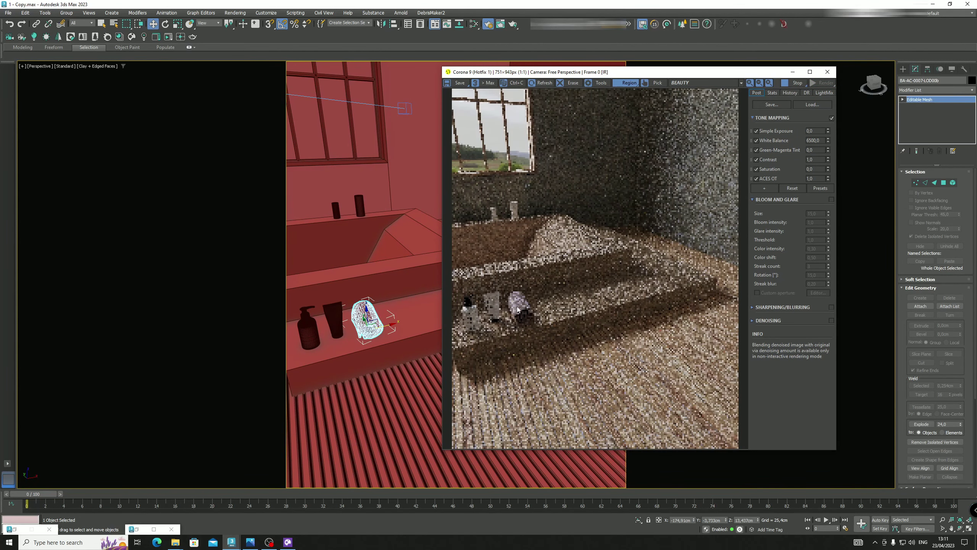
{"action": "left_click", "coordinate": [488, 25]}
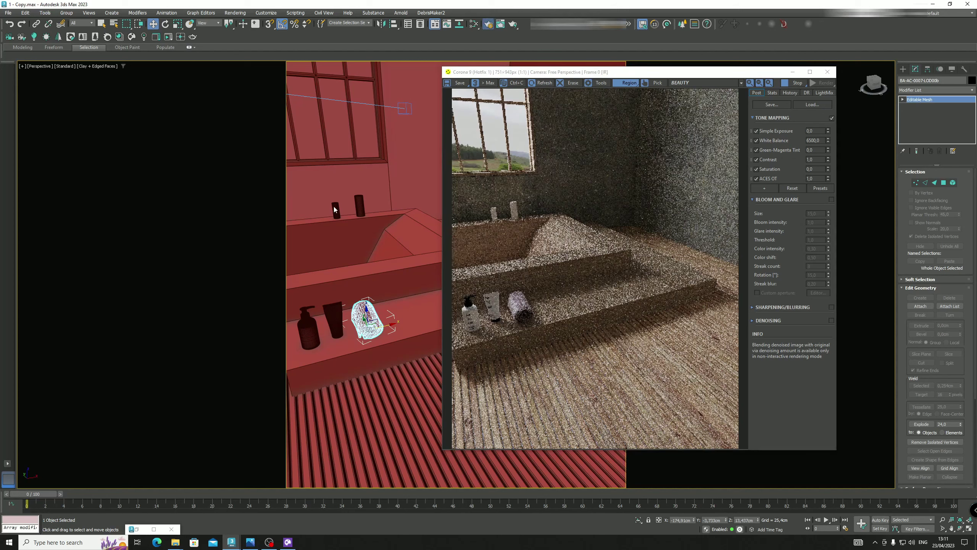
Switch the viewport to Corona Camera001 and lock it as the view to render in Render Setup
{"action": "key", "text": "F10"}
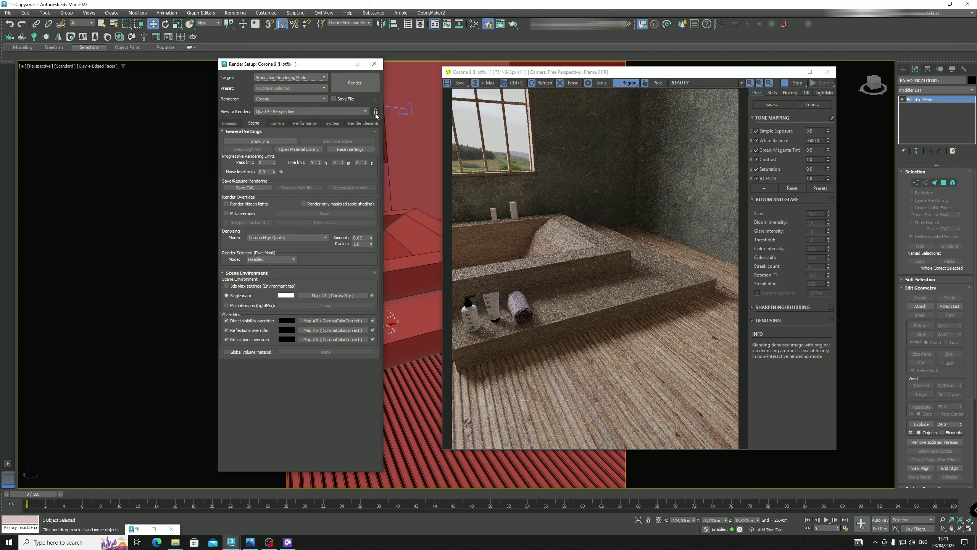
{"action": "left_click", "coordinate": [422, 116]}
{"action": "key", "text": "c"}
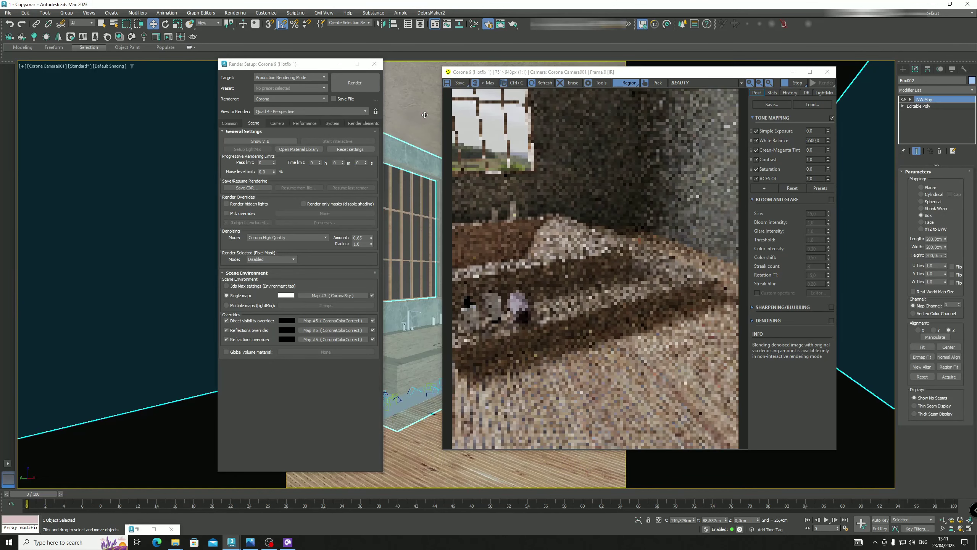
{"action": "left_click", "coordinate": [375, 111]}
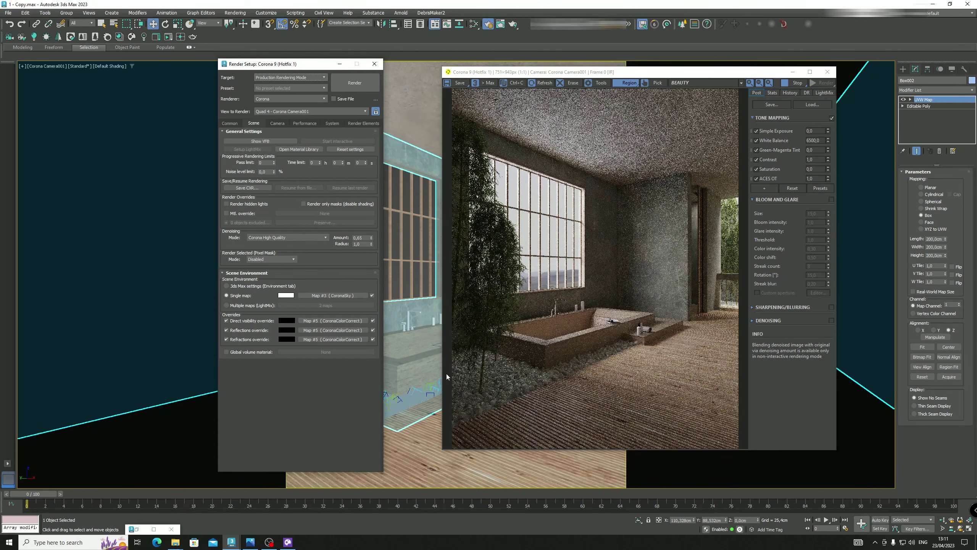
Import the Plain White Sheer fabric material from Chaos Cosmos into the Slate Material Editor and select its material node
{"action": "left_click", "coordinate": [154, 529]}
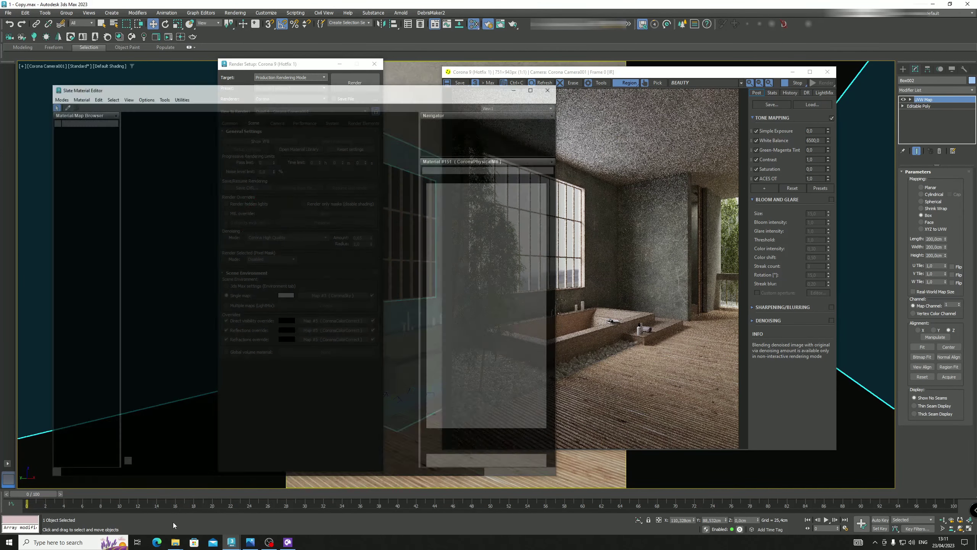
{"action": "middle_click_drag", "start_coordinate": [298, 306], "coordinate": [268, 227]}
{"action": "left_click", "coordinate": [287, 541]}
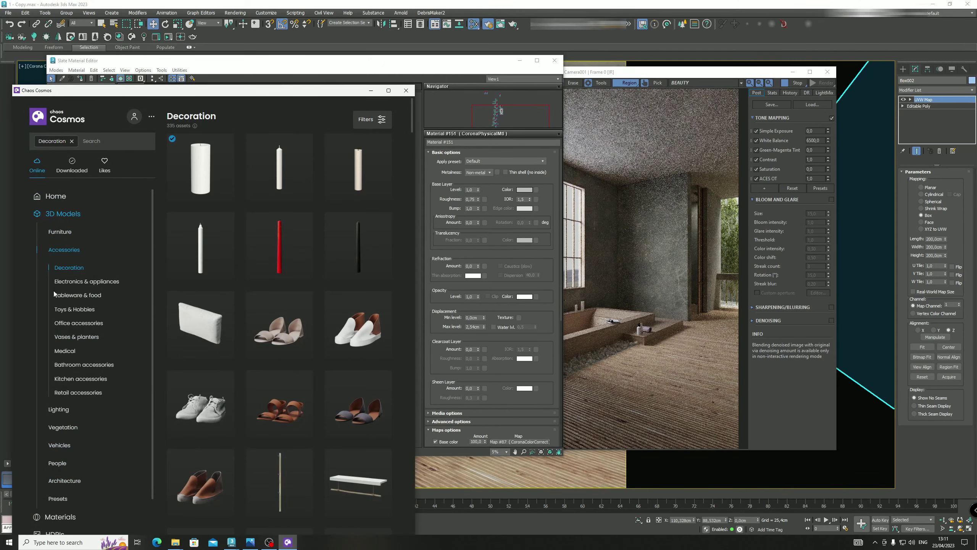
{"action": "left_click", "coordinate": [60, 516]}
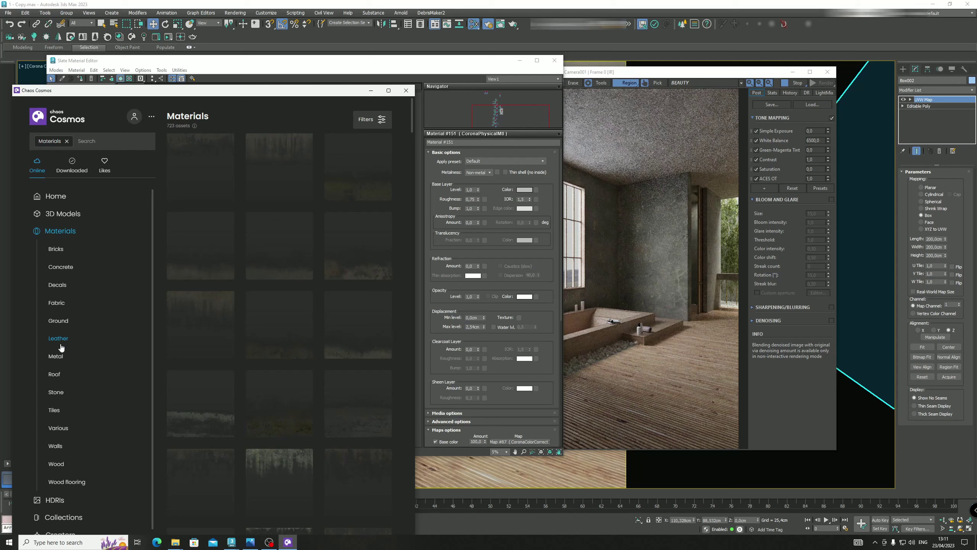
{"action": "left_click", "coordinate": [56, 303]}
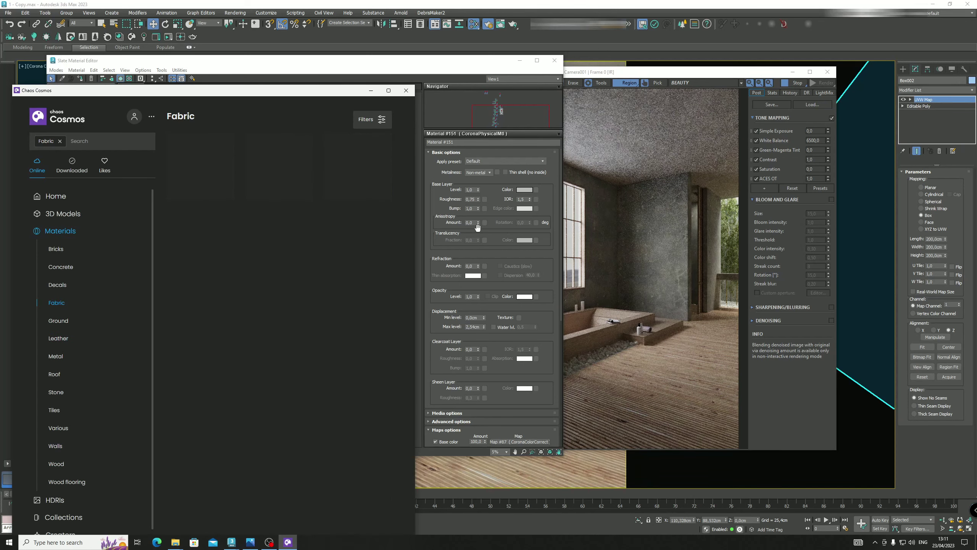
{"action": "left_click_drag", "start_coordinate": [478, 61], "coordinate": [788, 54]}
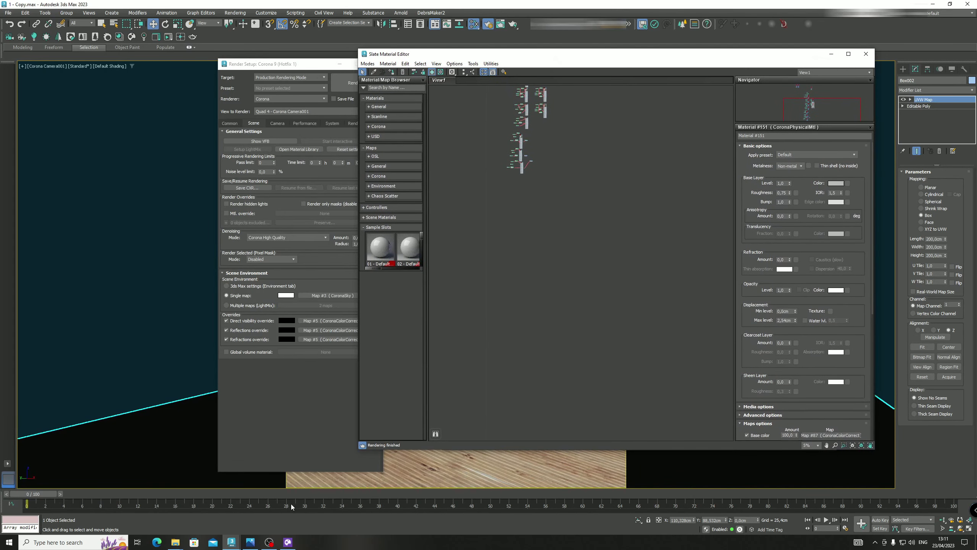
{"action": "left_click", "coordinate": [288, 542]}
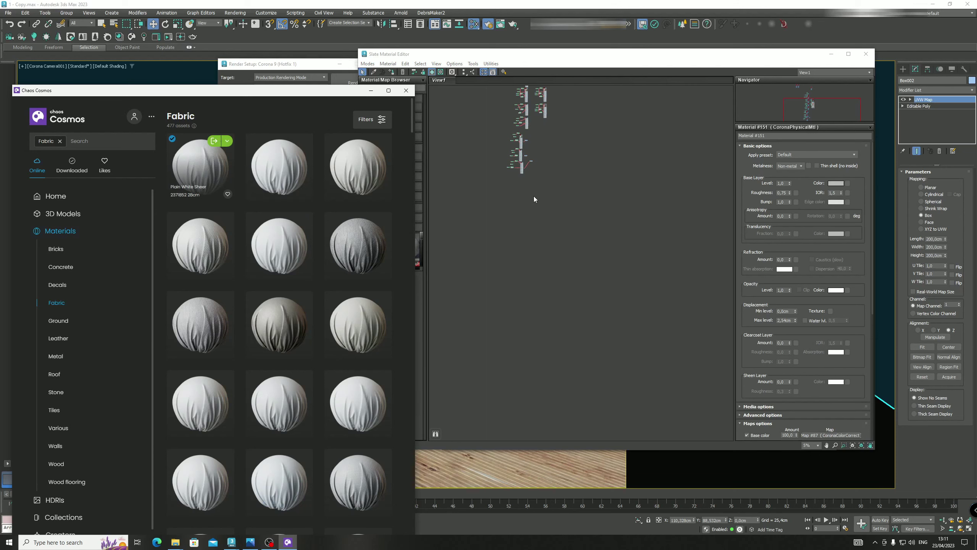
{"action": "double_click", "coordinate": [527, 206]}
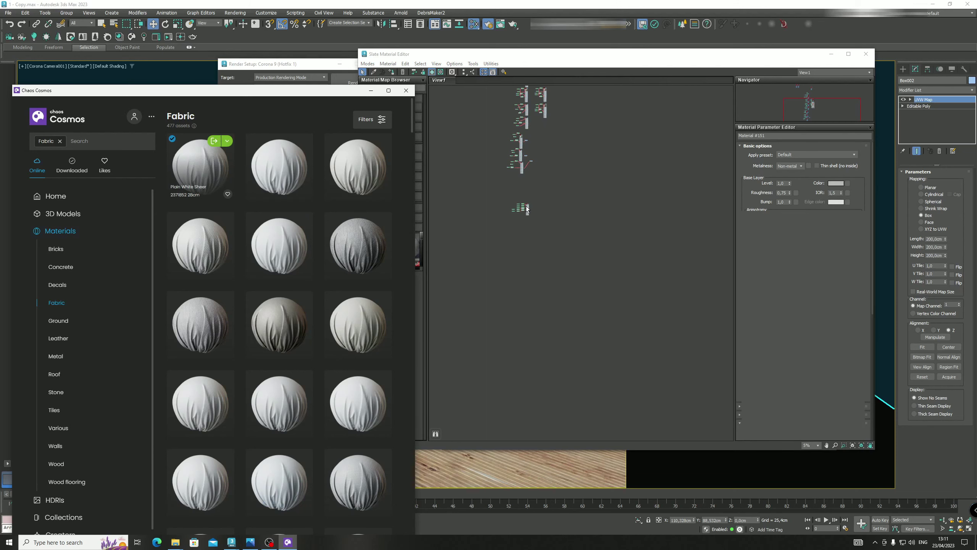
{"action": "scroll", "coordinate": [526, 206], "scroll_direction": "up", "scroll_amount": 10}
{"action": "scroll", "coordinate": [530, 211], "scroll_direction": "up", "scroll_amount": 1}
{"action": "left_click", "coordinate": [565, 157]}
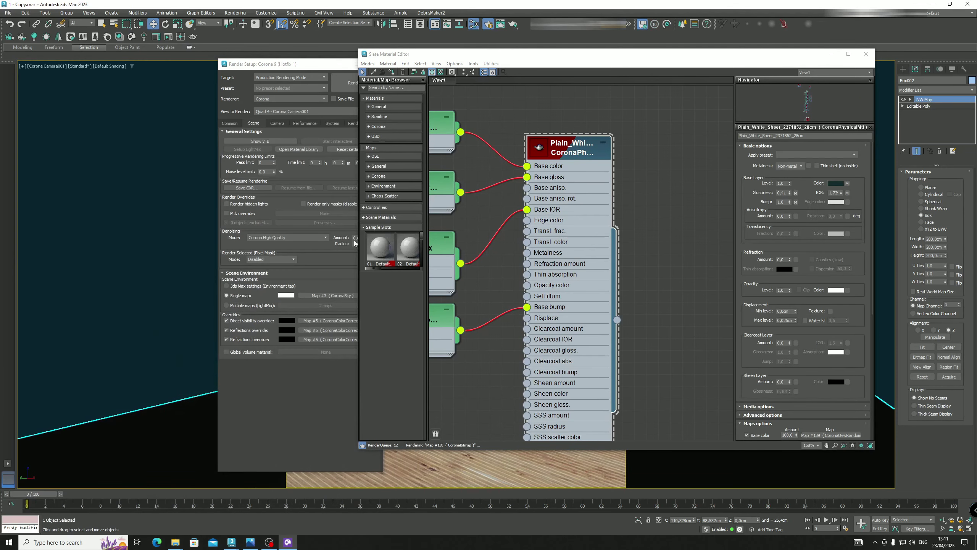
Assign the Plain_White_Sheer material to the BA-AC-0007-LOD00b accessory on the bathtub's step, clearing the windows that cover it
{"action": "left_click", "coordinate": [339, 64]}
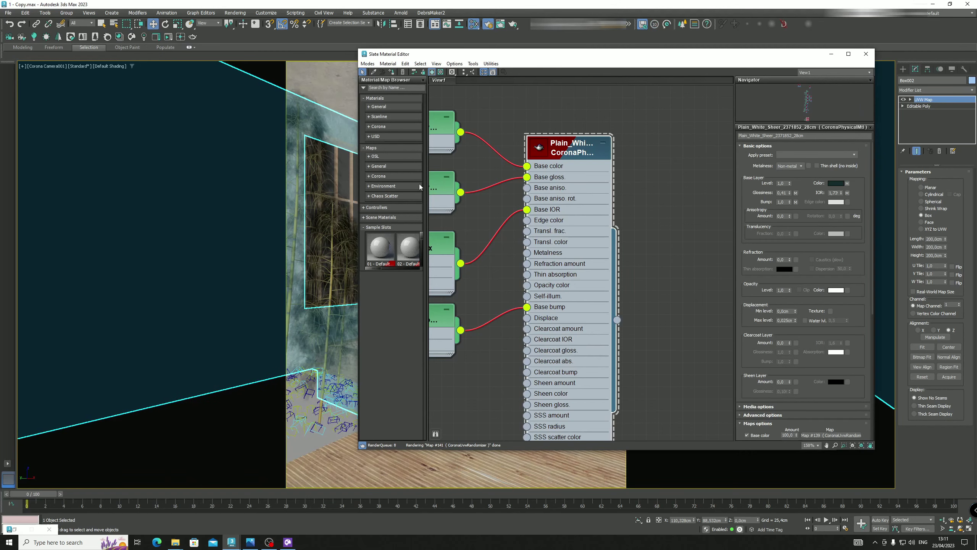
{"action": "left_click_drag", "start_coordinate": [536, 61], "coordinate": [186, 76]}
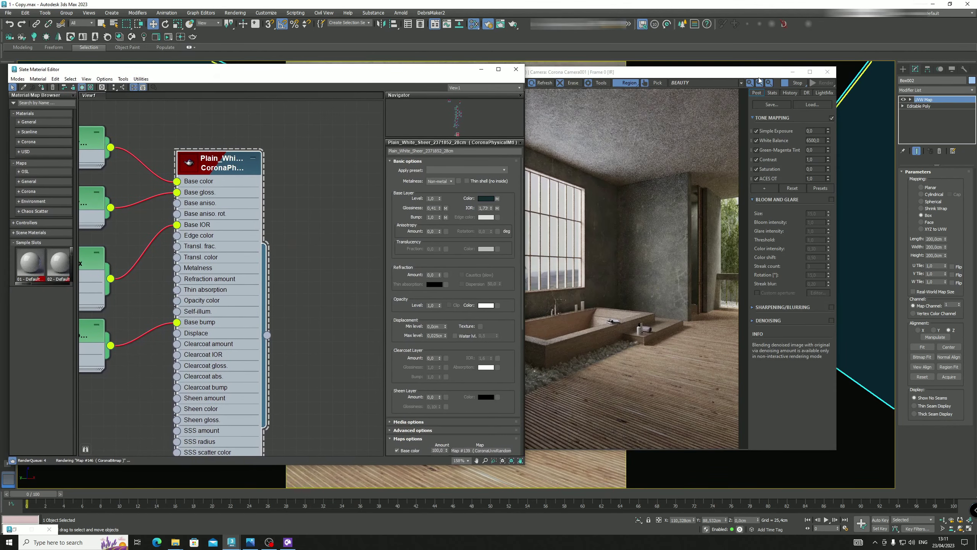
{"action": "left_click", "coordinate": [793, 72]}
{"action": "left_click_drag", "start_coordinate": [432, 72], "coordinate": [349, 76]}
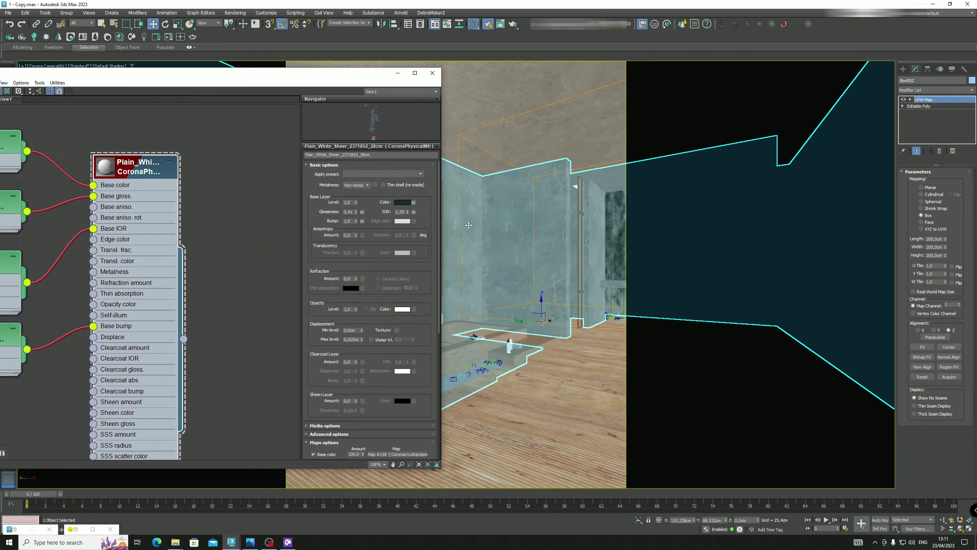
{"action": "left_click", "coordinate": [517, 345]}
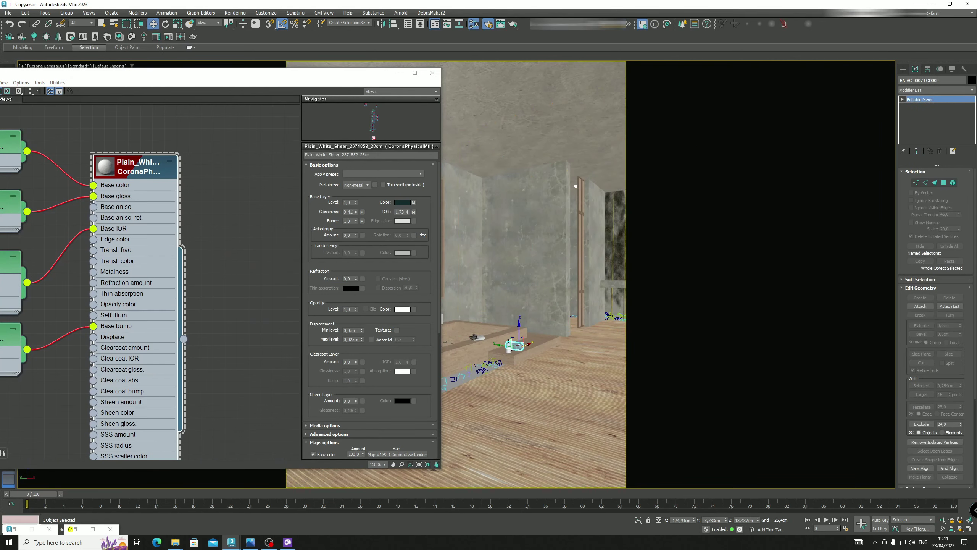
{"action": "key", "text": "a"}
{"action": "left_click", "coordinate": [398, 73]}
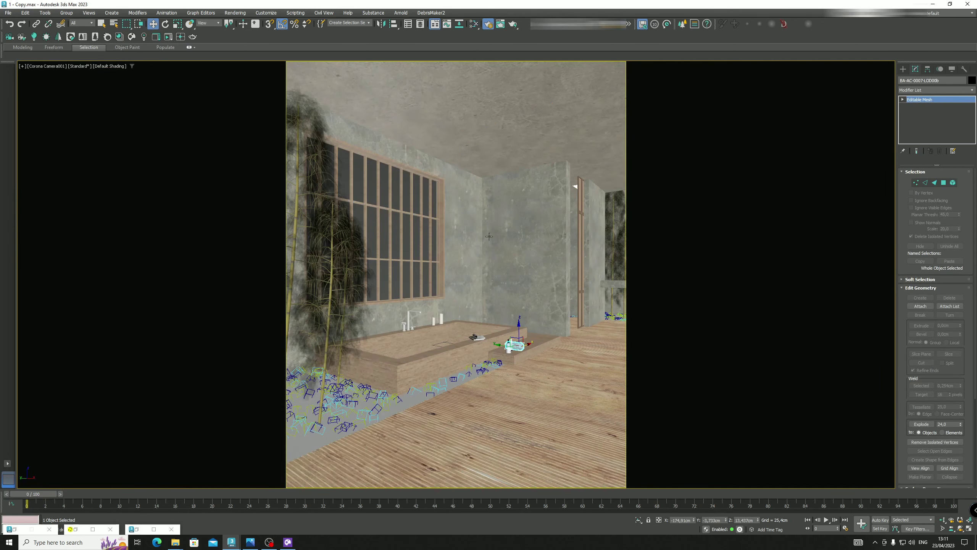
Compare the render with the reference image 1.1.jpg and set the tone-mapping Contrast to 3
{"action": "left_click", "coordinate": [287, 542]}
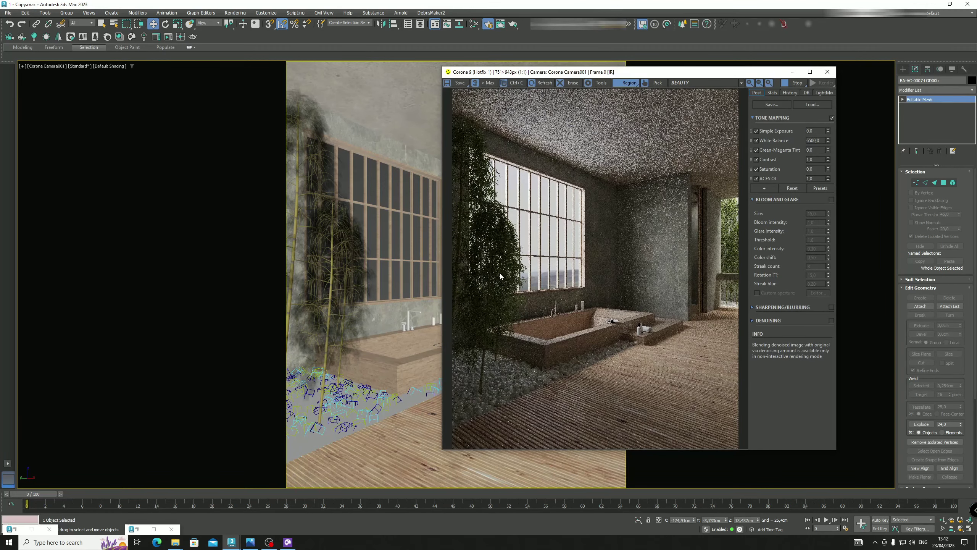
{"action": "left_click", "coordinate": [250, 542]}
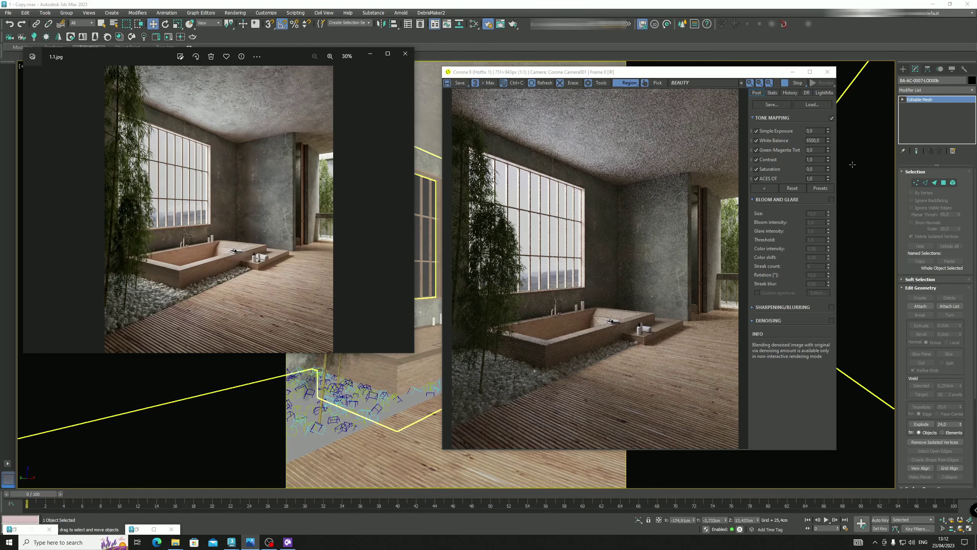
{"action": "left_click", "coordinate": [812, 159]}
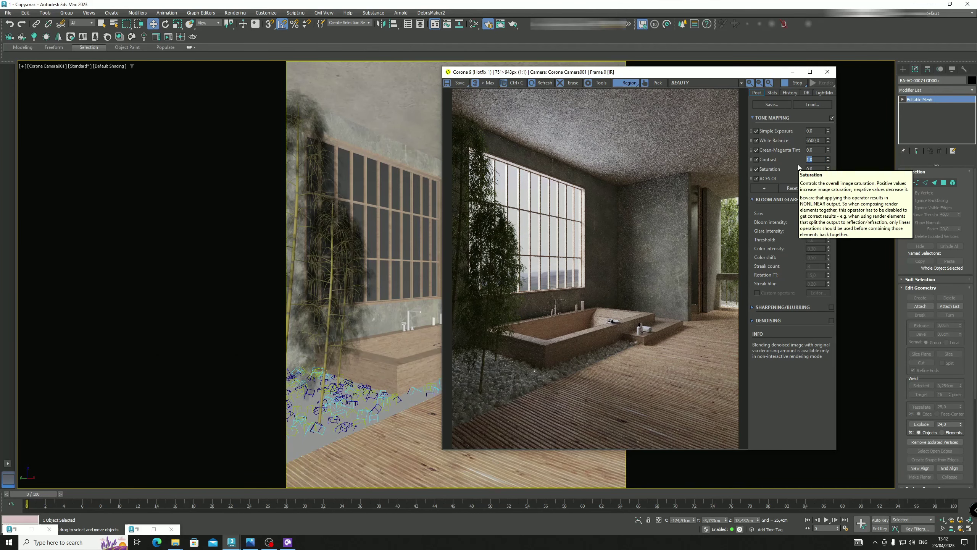
{"action": "type", "text": "4"}
{"action": "key", "text": "Return"}
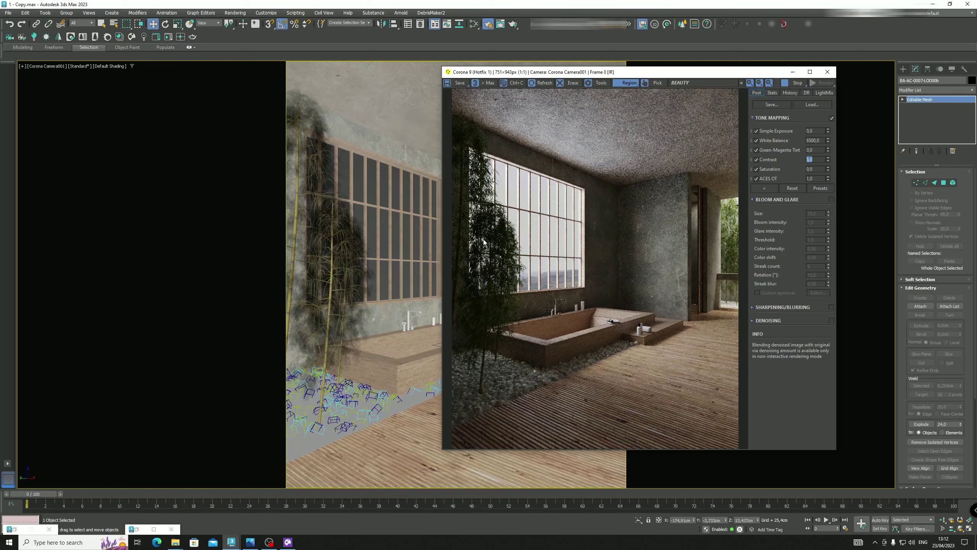
Check the reference image again and lower the tone-mapping Saturation slightly below zero
{"action": "left_click", "coordinate": [250, 542]}
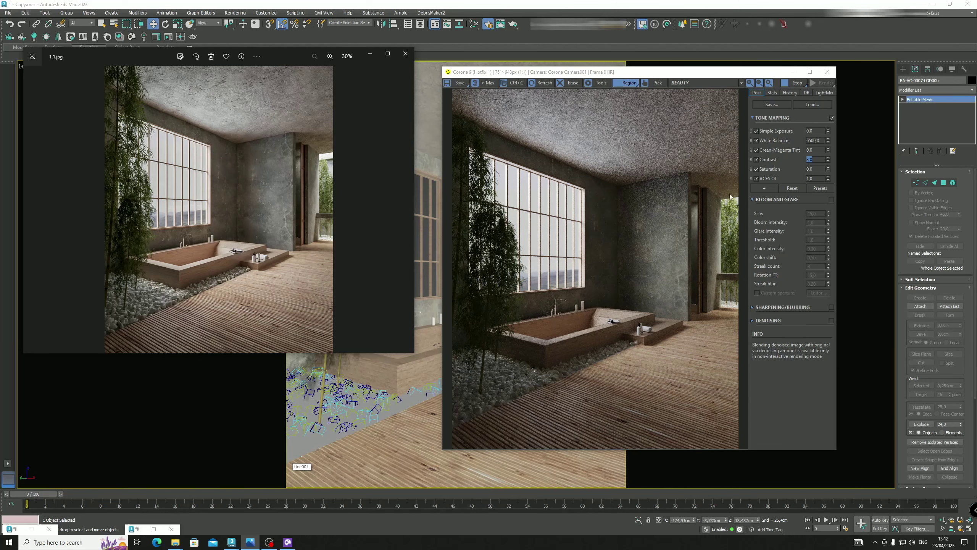
{"action": "left_click", "coordinate": [818, 168]}
{"action": "left_click", "coordinate": [819, 169]}
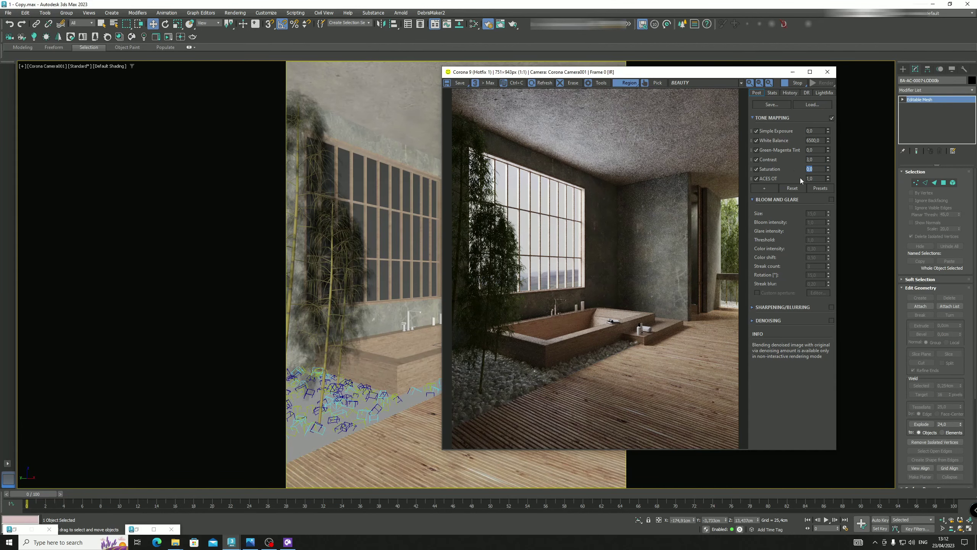
{"action": "type", "text": "-0"}
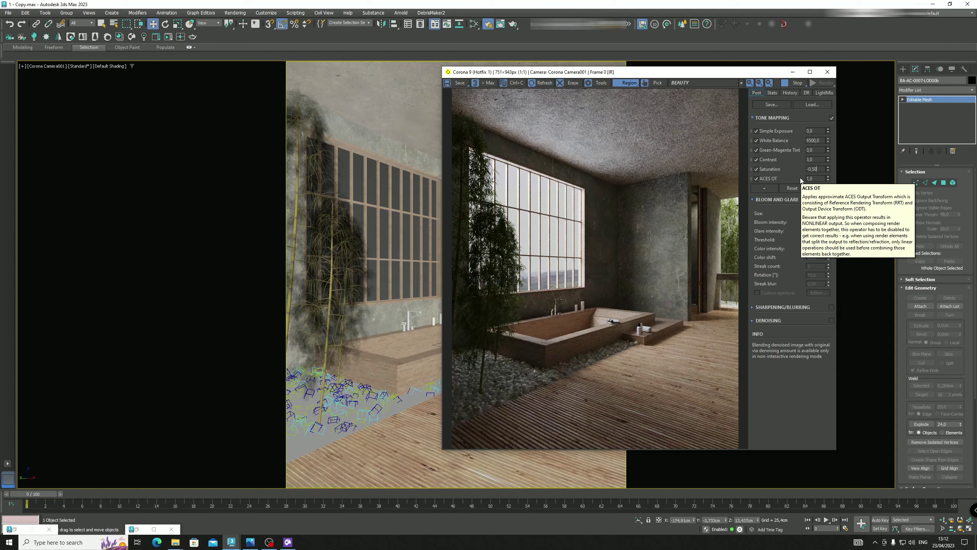
{"action": "key", "text": "Return"}
Enlarge the reference image and frame buffer windows side by side at similar sizes to compare the two images
{"action": "left_click", "coordinate": [250, 542]}
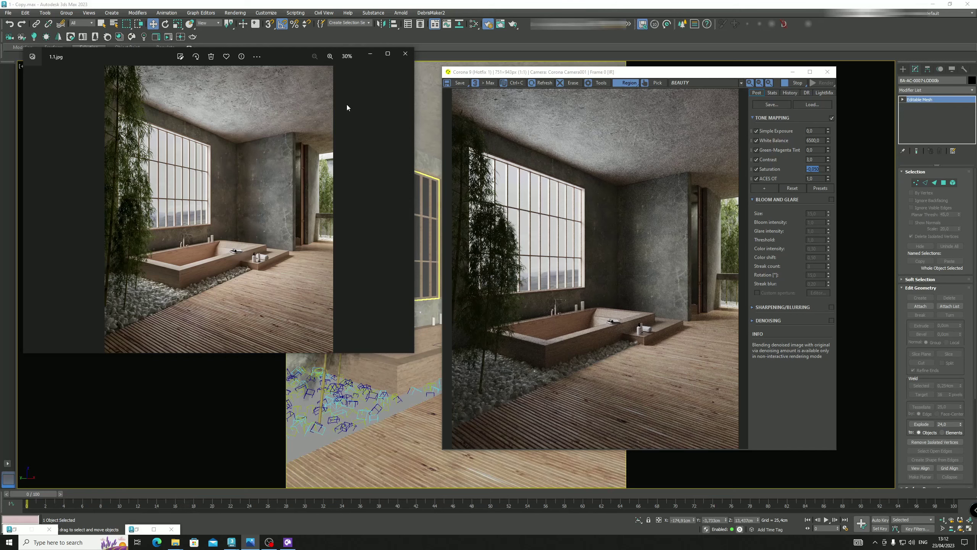
{"action": "left_click_drag", "start_coordinate": [287, 53], "coordinate": [312, 73]}
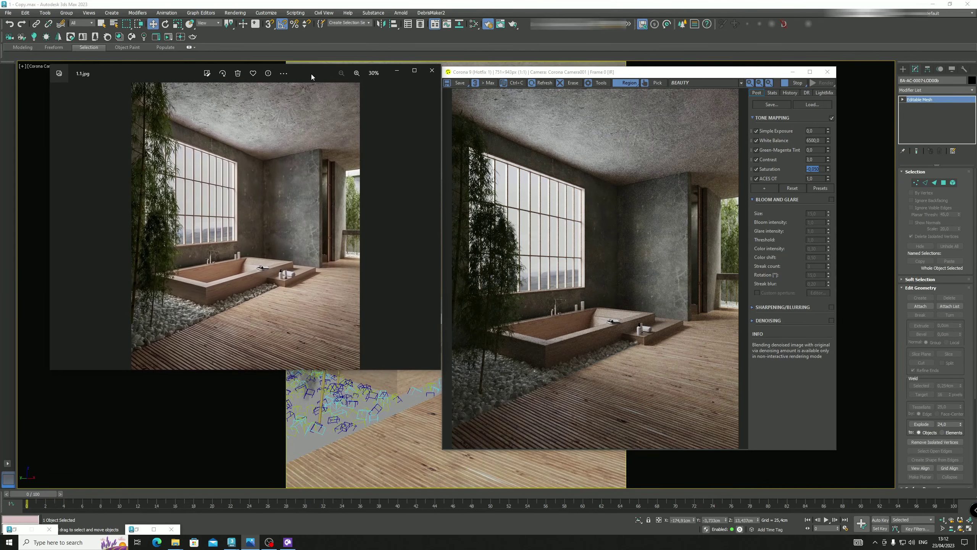
{"action": "left_click_drag", "start_coordinate": [252, 372], "coordinate": [223, 454]}
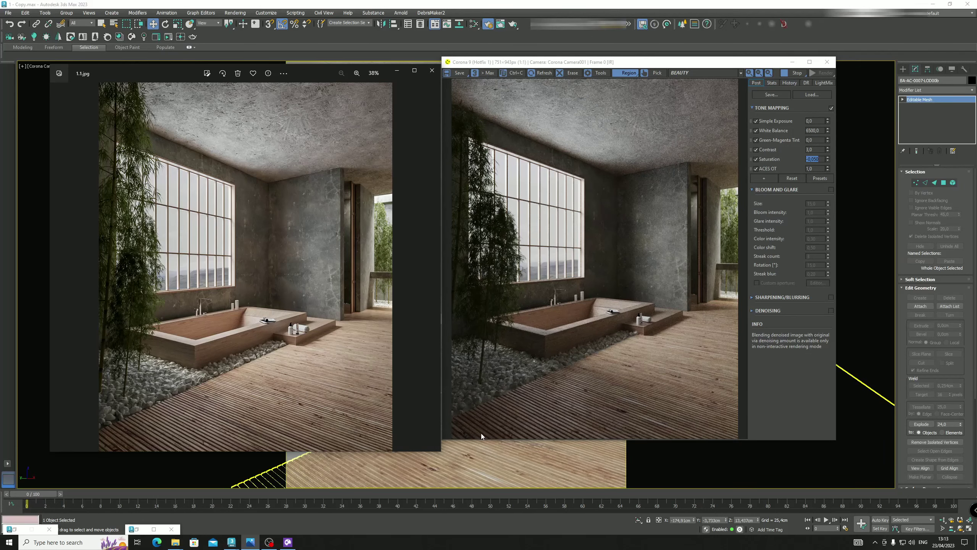
{"action": "left_click_drag", "start_coordinate": [478, 441], "coordinate": [478, 447]}
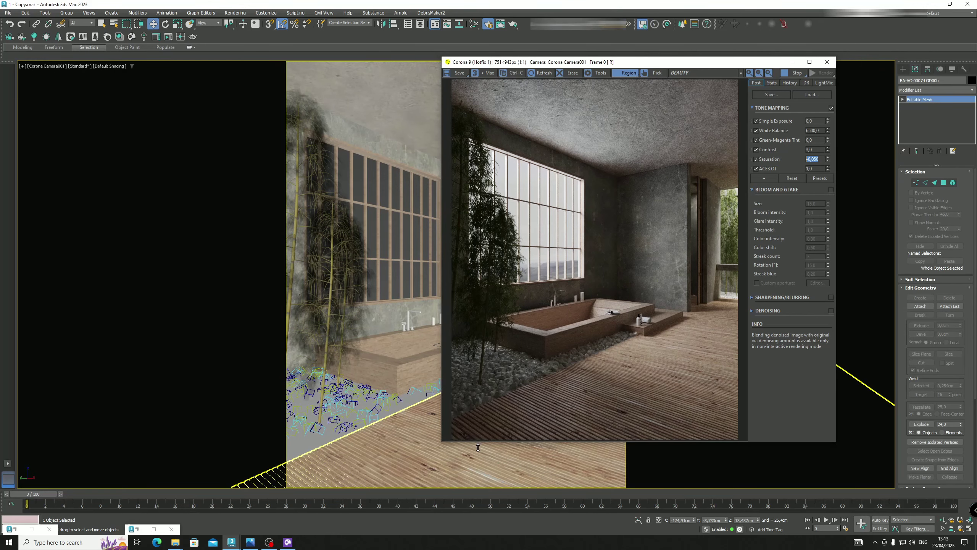
{"action": "left_click", "coordinate": [256, 541]}
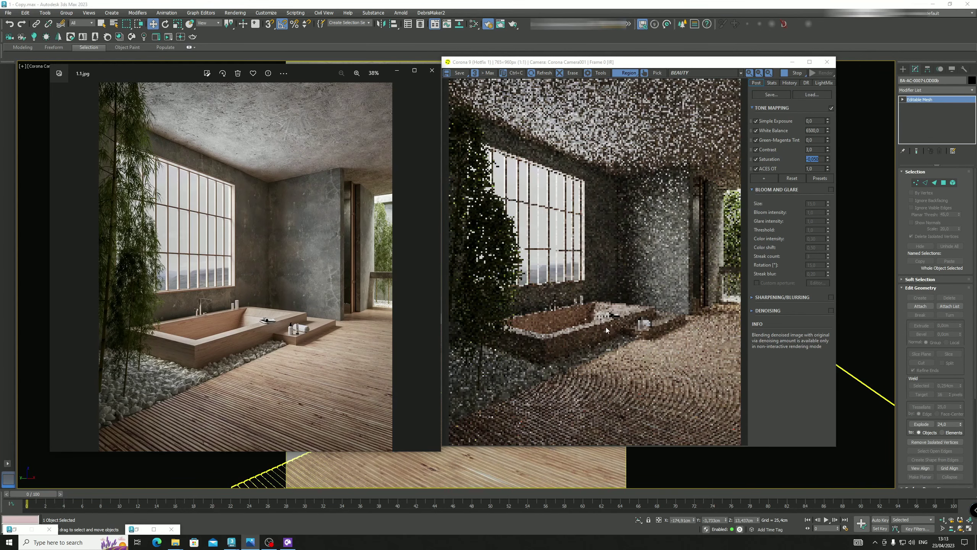